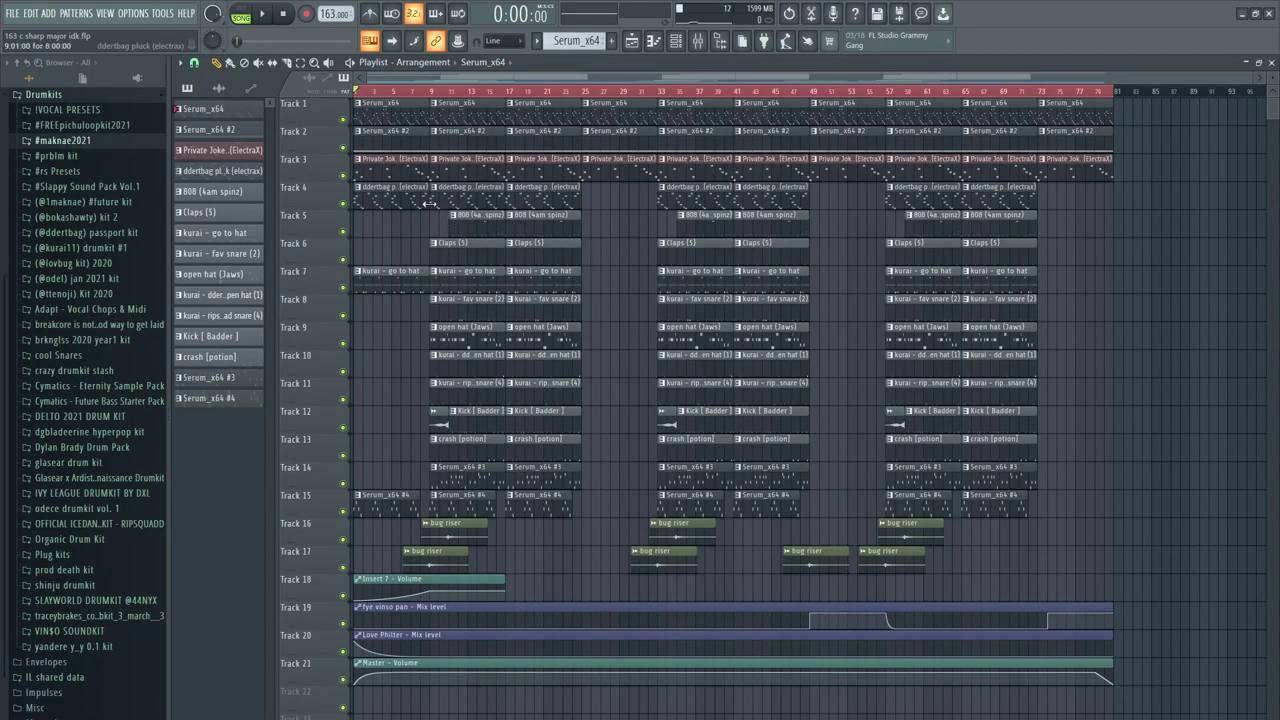
- Zoom around the playlist arrangement and move the song position marker to bar 9
{"action": "left_click_drag", "start_coordinate": [1030, 78], "coordinate": [490, 78]}
{"action": "scroll", "coordinate": [471, 163], "scroll_direction": "down", "scroll_amount": 3}
{"action": "left_click", "coordinate": [436, 94]}
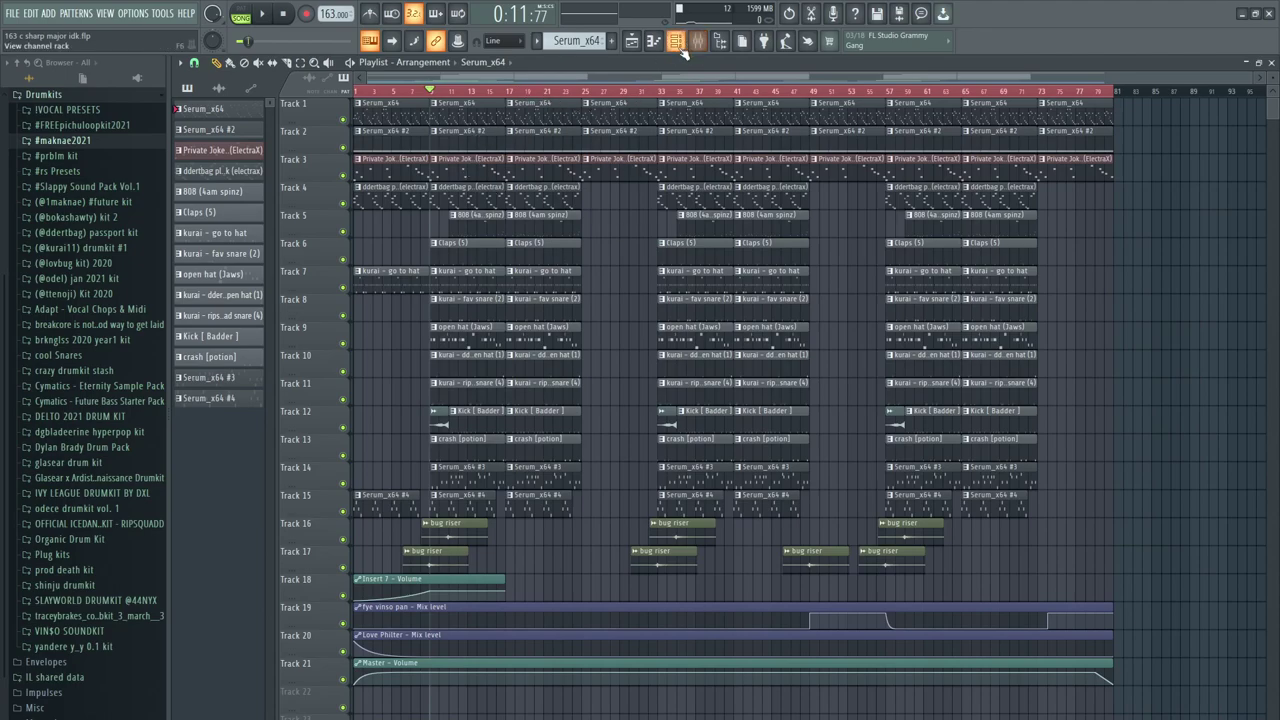
{"action": "scroll", "coordinate": [509, 218], "scroll_direction": "up", "scroll_amount": 2}
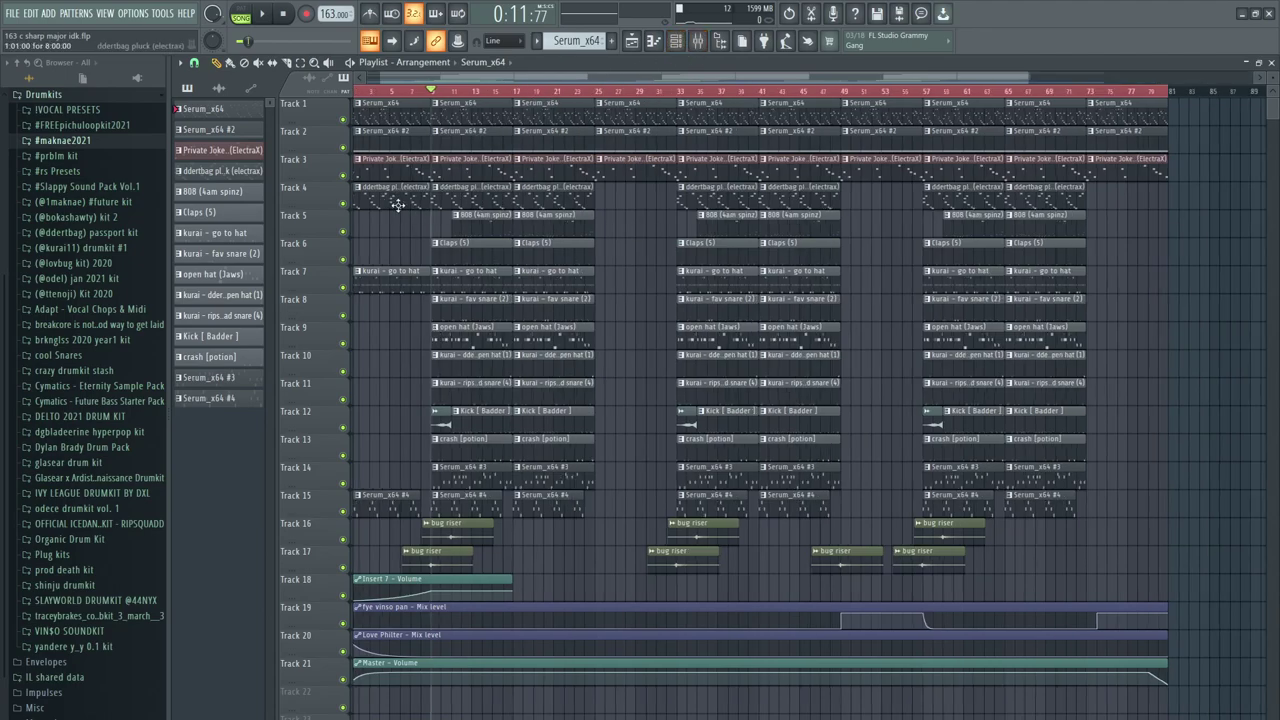
{"action": "scroll", "coordinate": [509, 218], "scroll_direction": "up", "scroll_amount": 5}
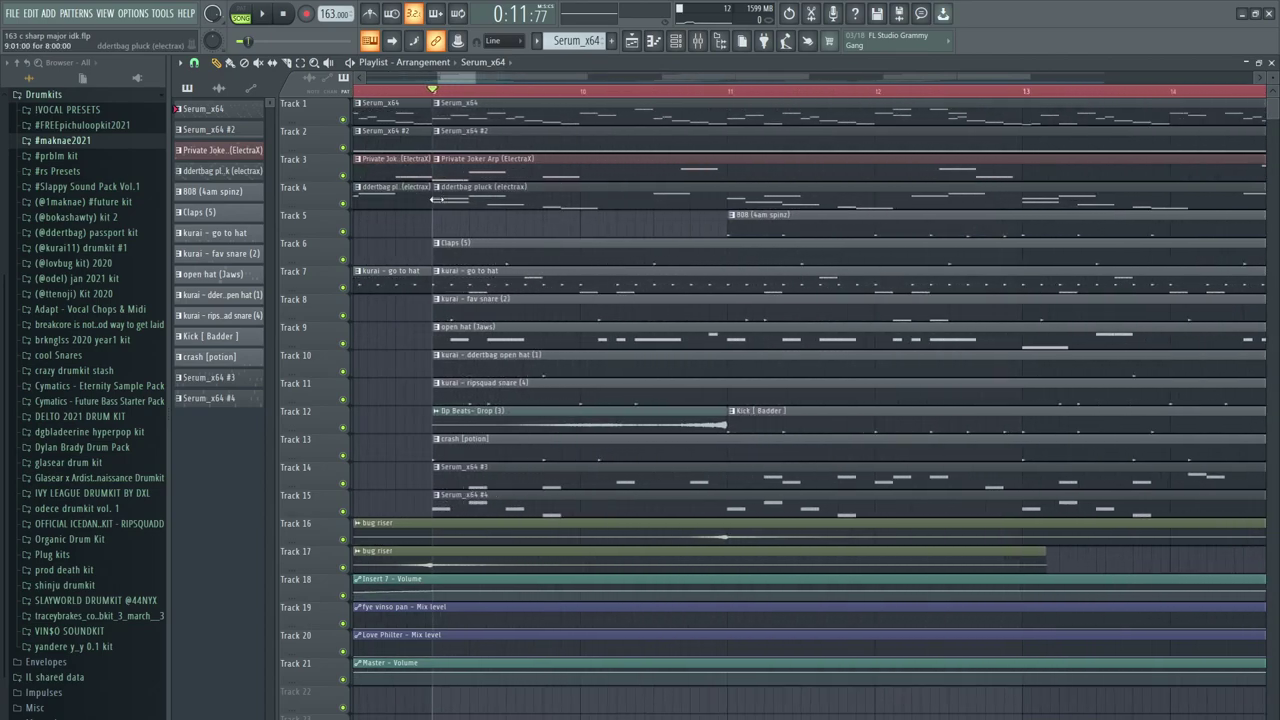
{"action": "scroll", "coordinate": [437, 202], "scroll_direction": "down", "scroll_amount": 6}
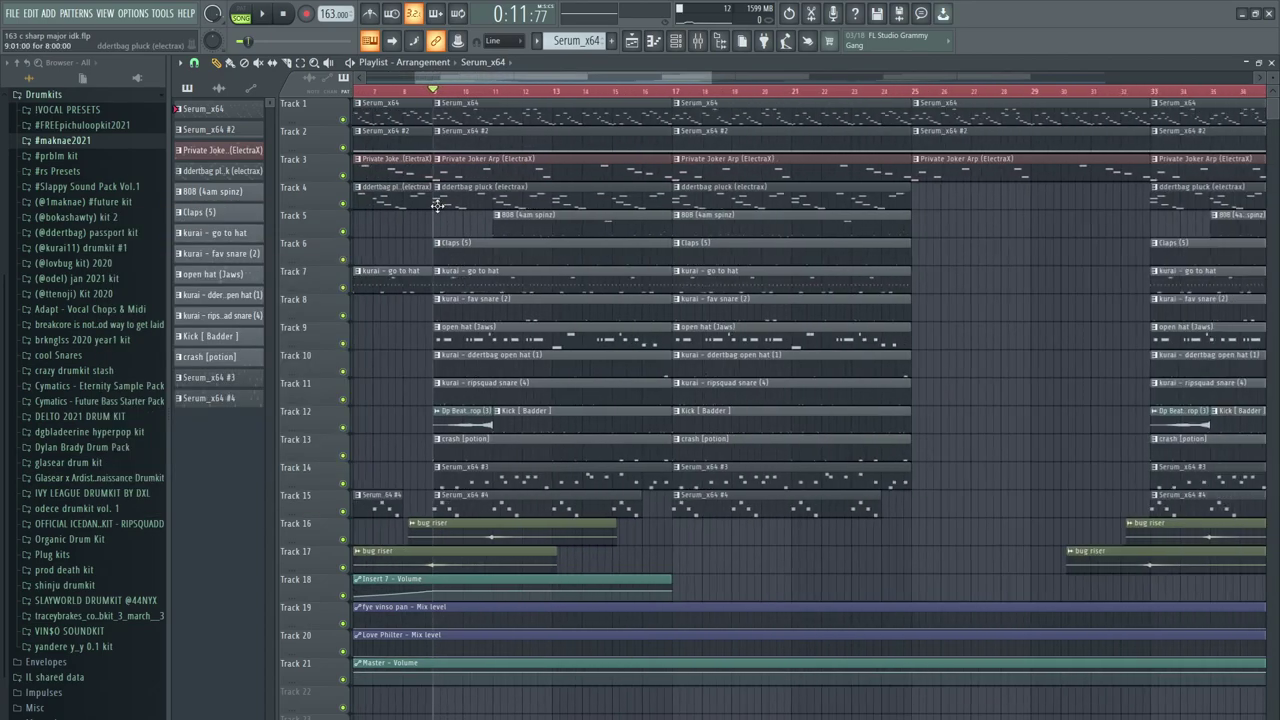
{"action": "scroll", "coordinate": [437, 204], "scroll_direction": "up", "scroll_amount": 2}
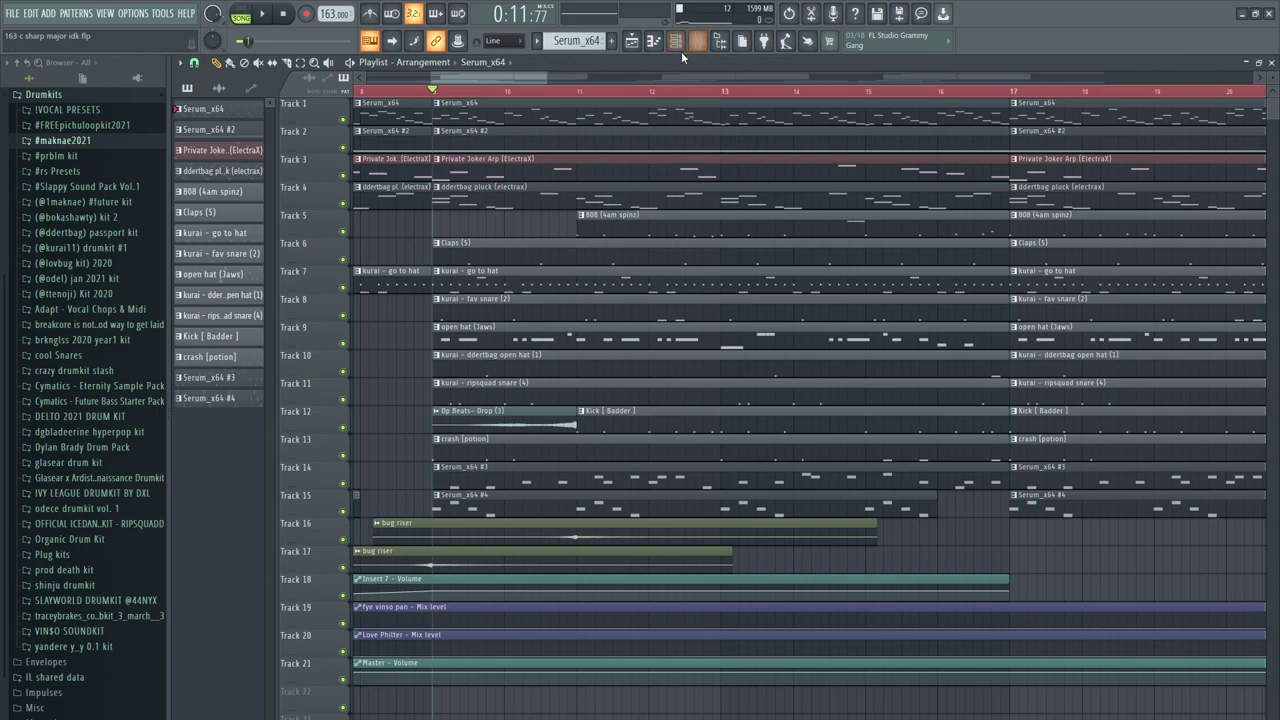
{"action": "scroll", "coordinate": [666, 132], "scroll_direction": "down", "scroll_amount": 6}
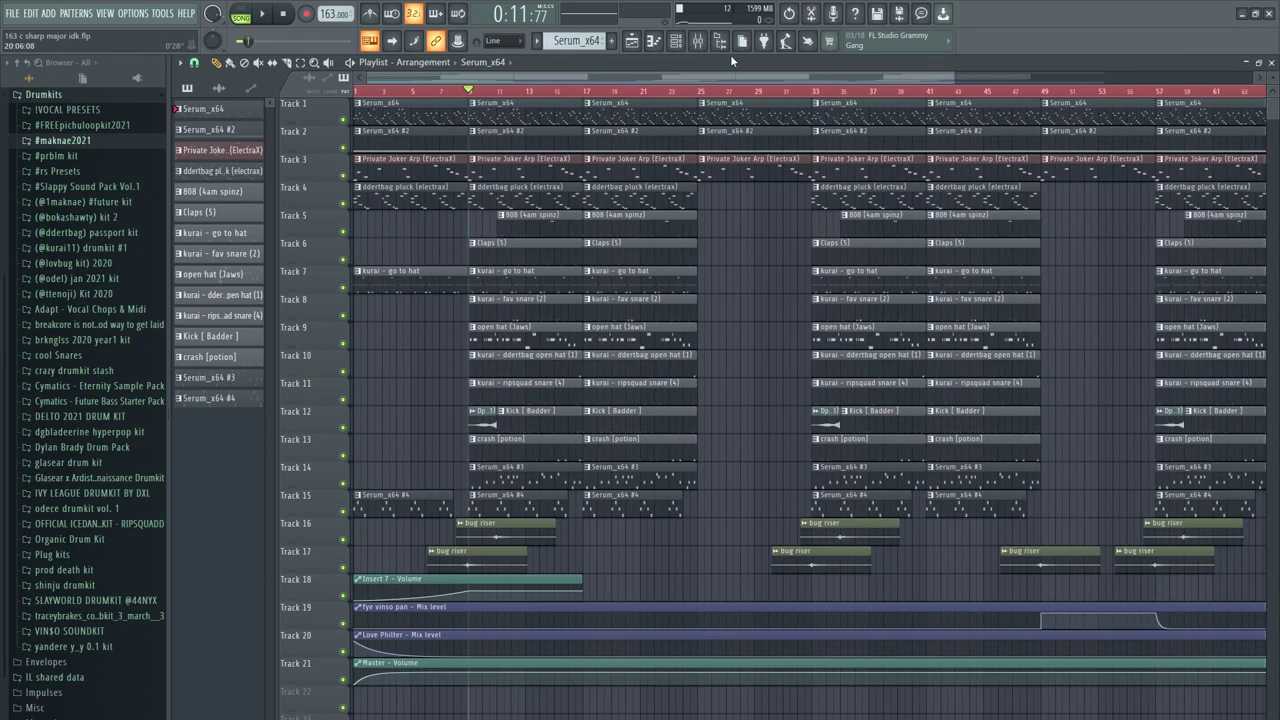
- Open the Serum_x64 channel's notes in the piano roll and switch to pattern mode
{"action": "left_click", "coordinate": [676, 40]}
{"action": "right_click", "coordinate": [362, 155]}
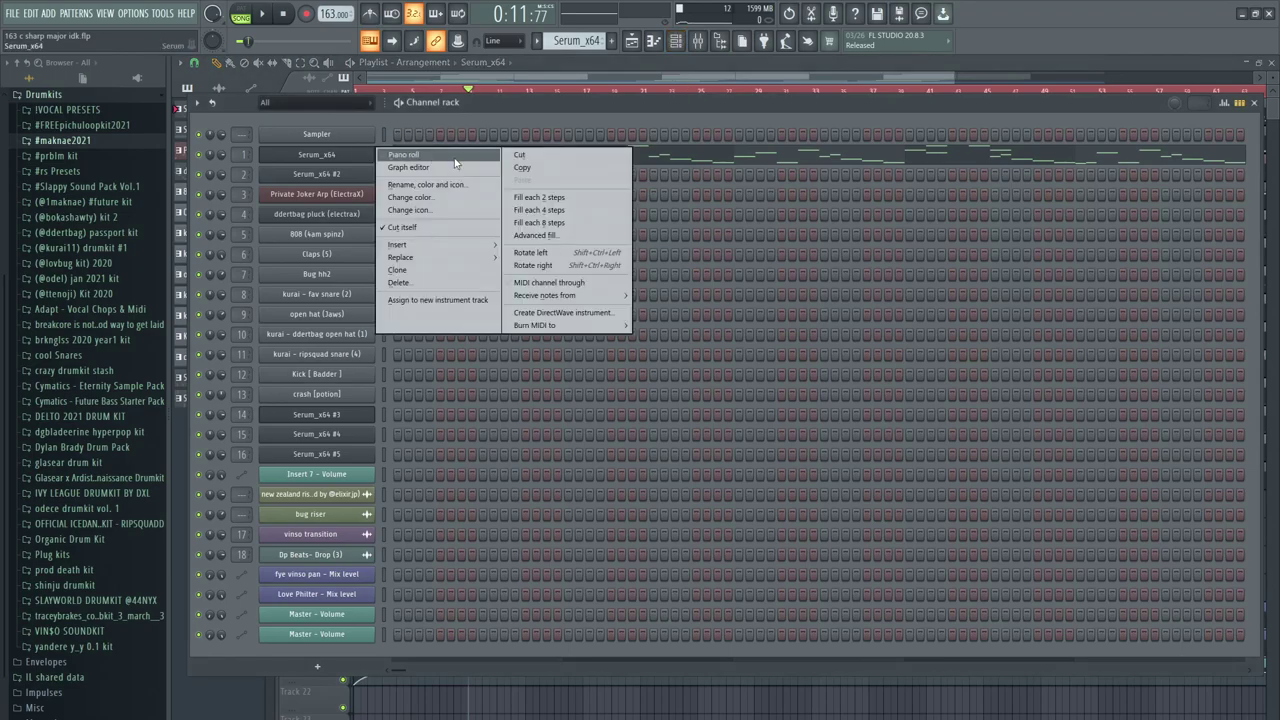
{"action": "left_click", "coordinate": [420, 154]}
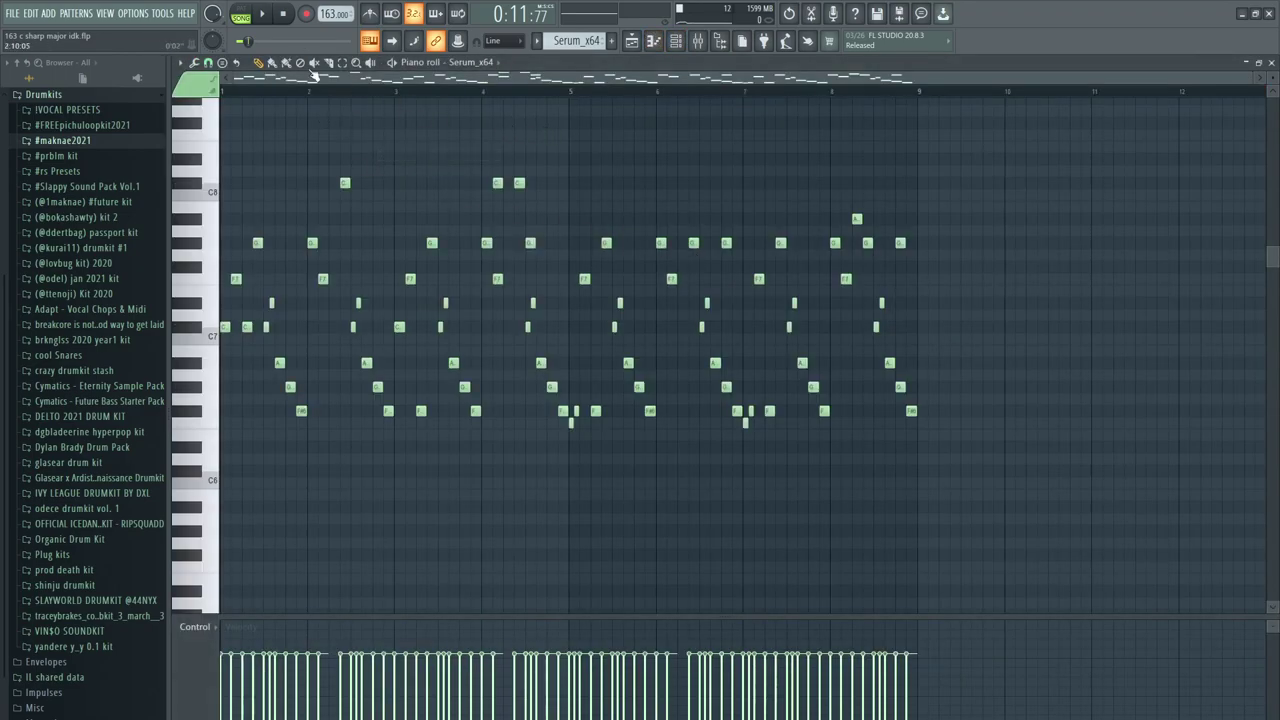
{"action": "key", "text": "l"}
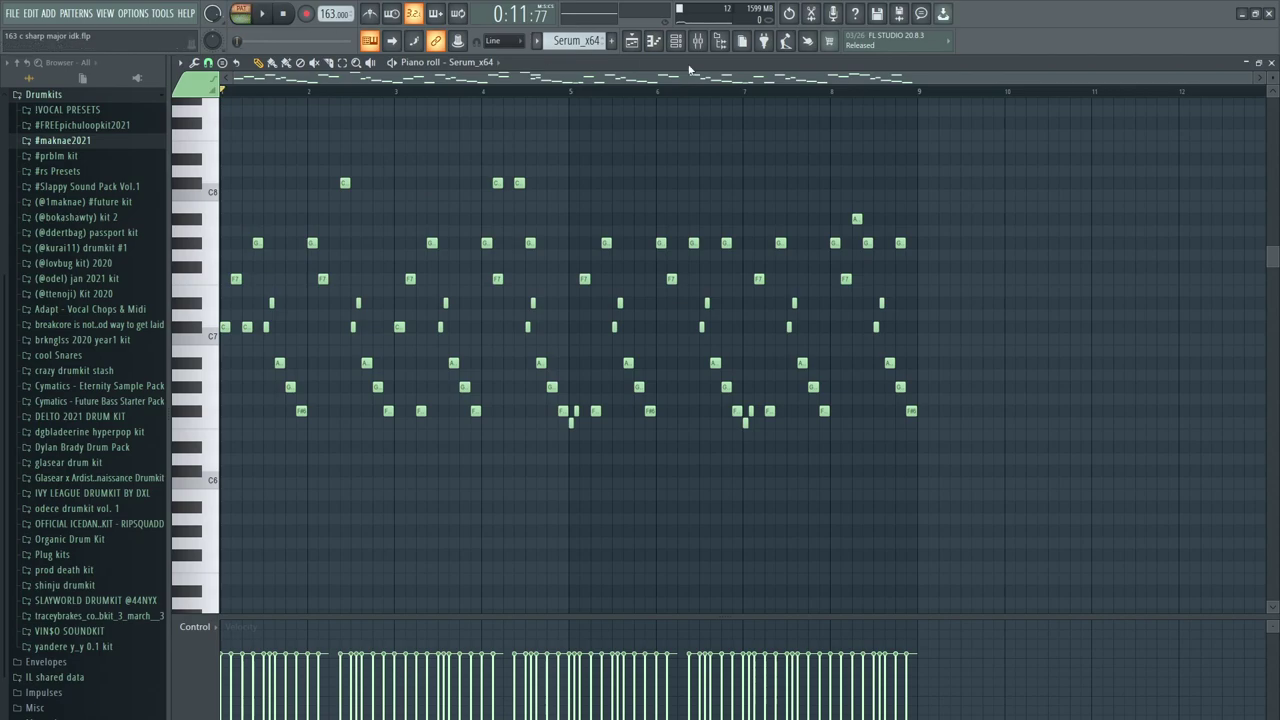
- Play the Serum_x64 pattern with the mixer open, then close the mixer and stop
{"action": "left_click", "coordinate": [697, 40]}
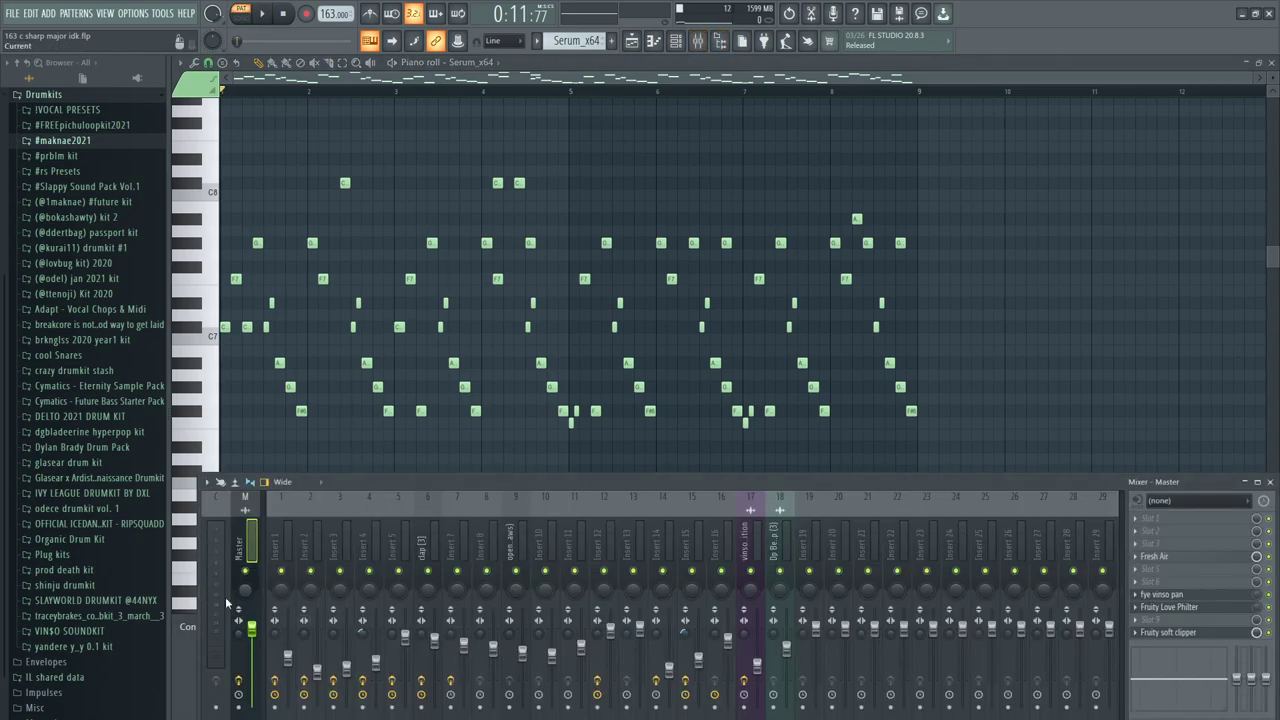
{"action": "key", "text": "space"}
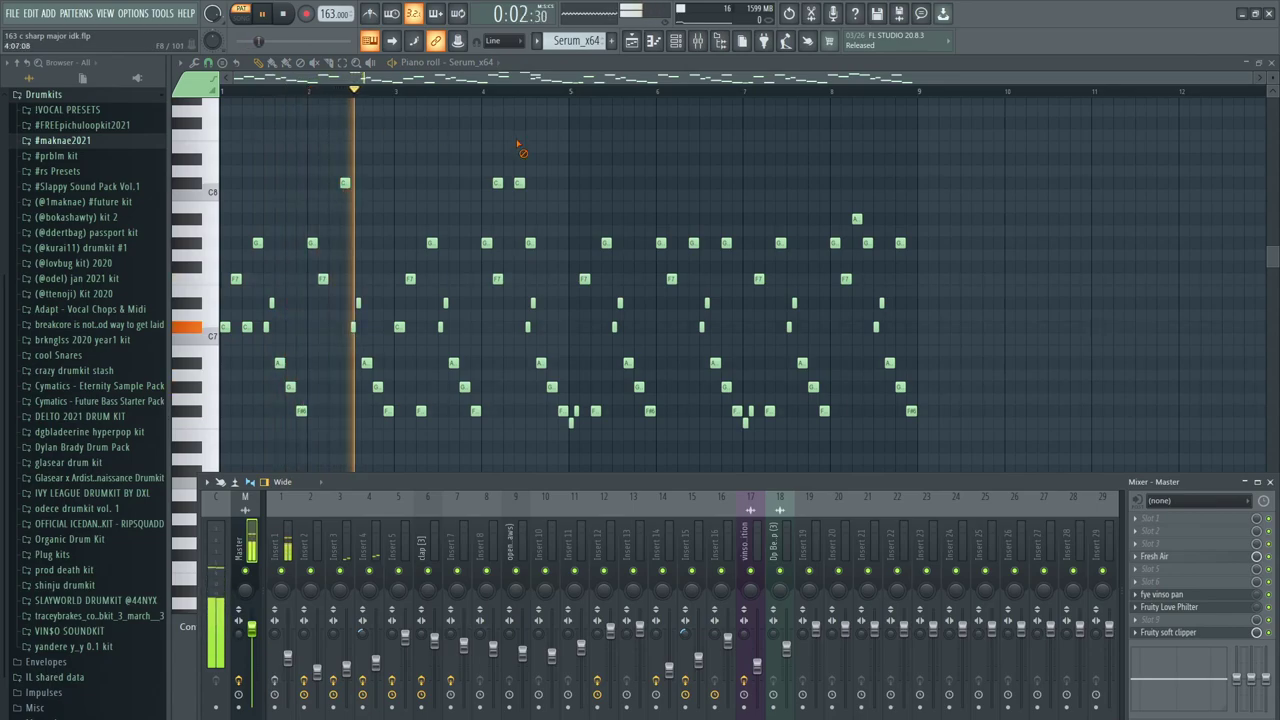
{"action": "key", "text": "F9"}
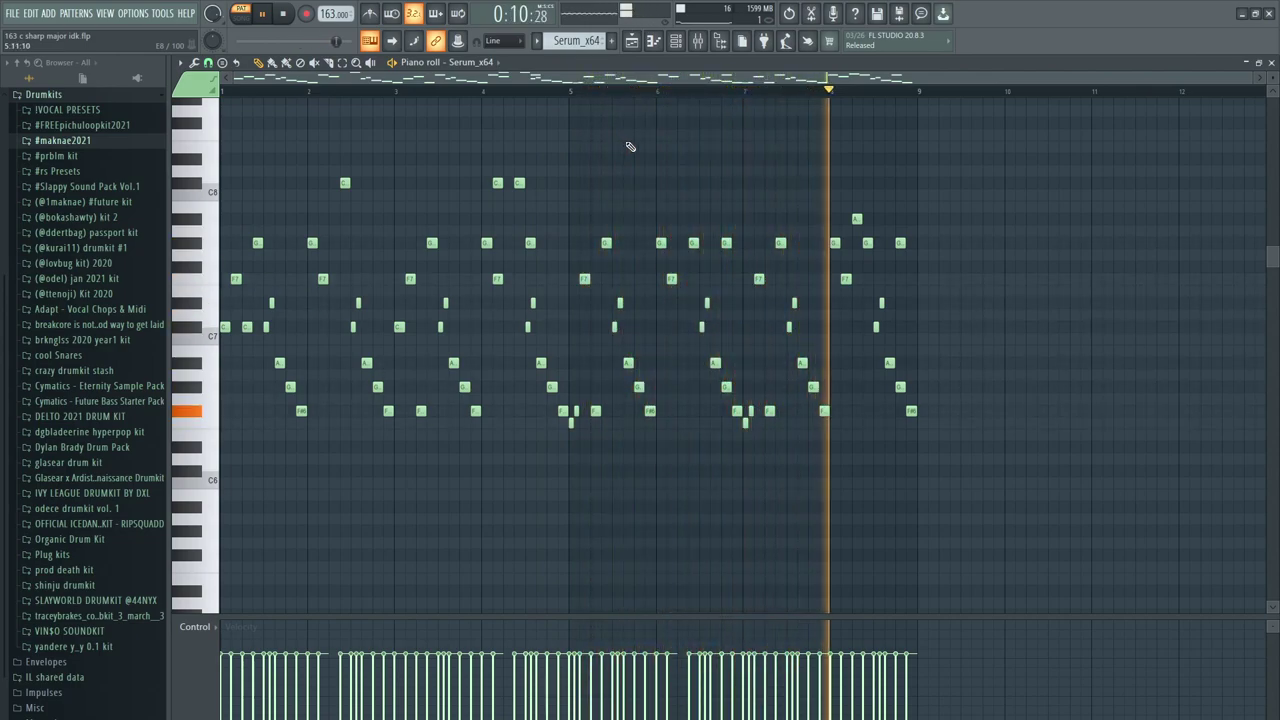
{"action": "key", "text": "space"}
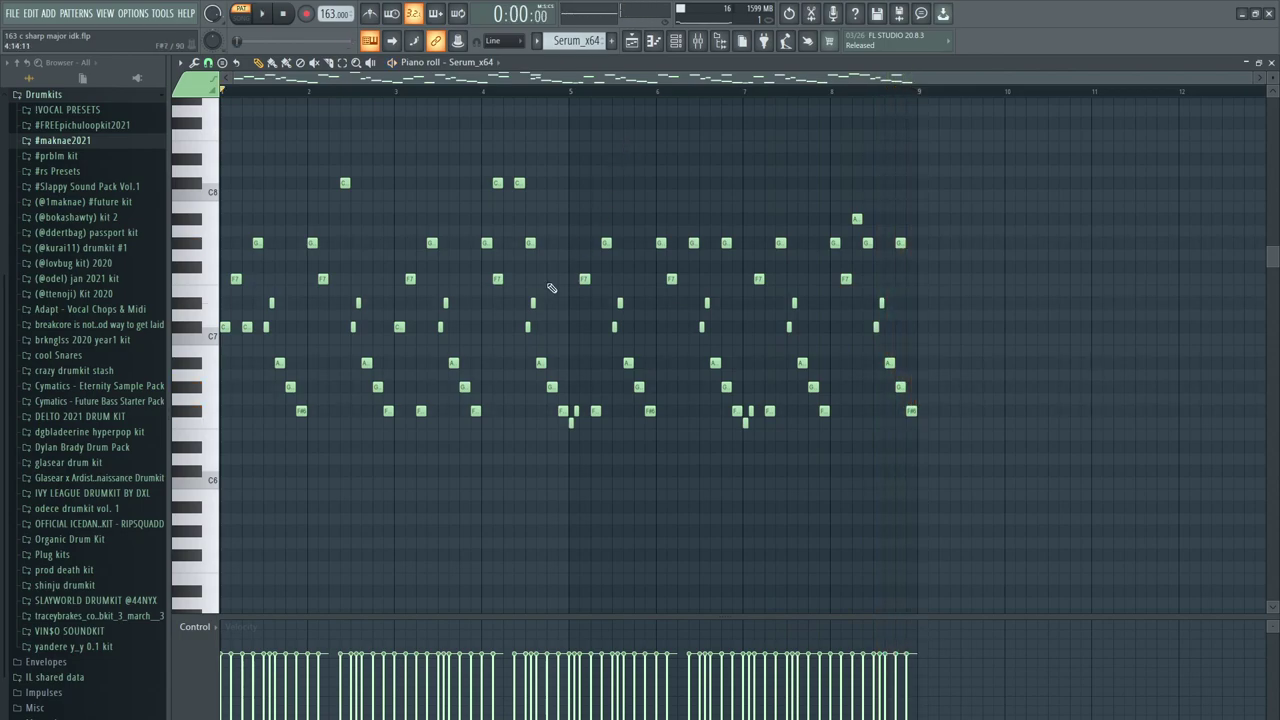
- Select mixer Insert 1 and check its Gross Beat effect while previewing the pattern
{"action": "left_click", "coordinate": [697, 40]}
{"action": "left_click", "coordinate": [285, 562]}
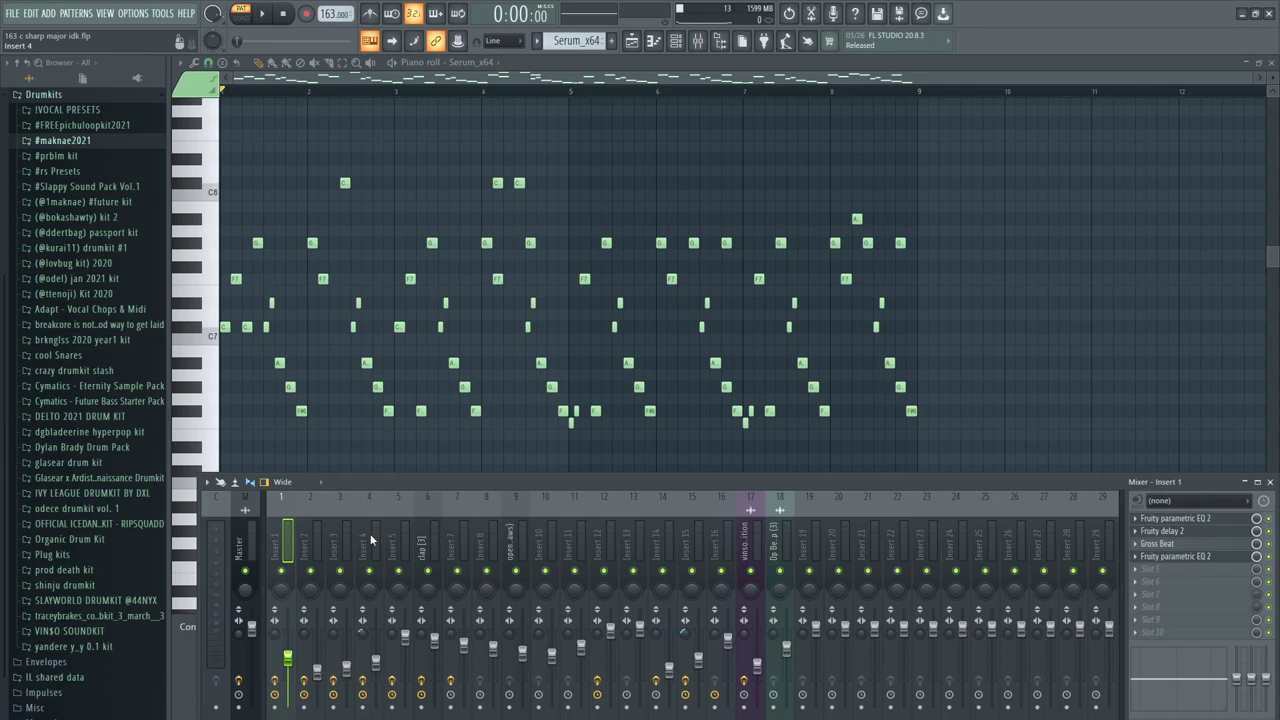
{"action": "left_click", "coordinate": [1157, 543]}
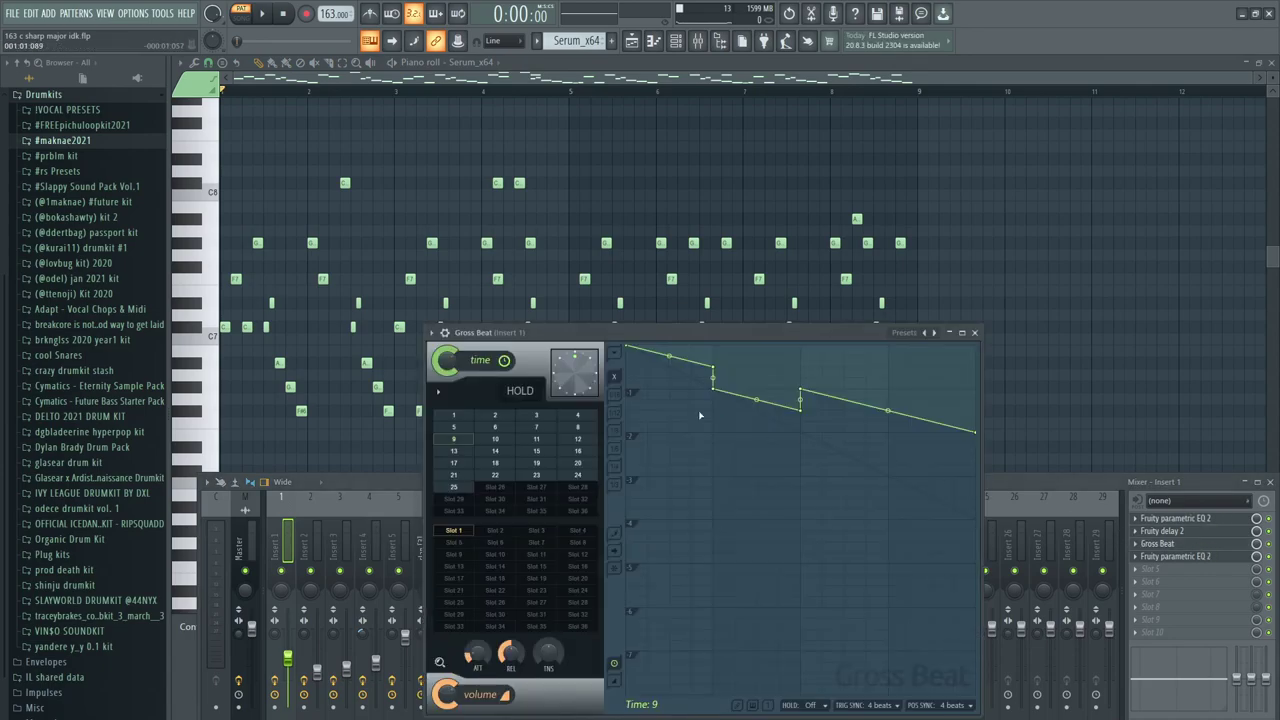
{"action": "left_click_drag", "start_coordinate": [533, 332], "coordinate": [529, 231]}
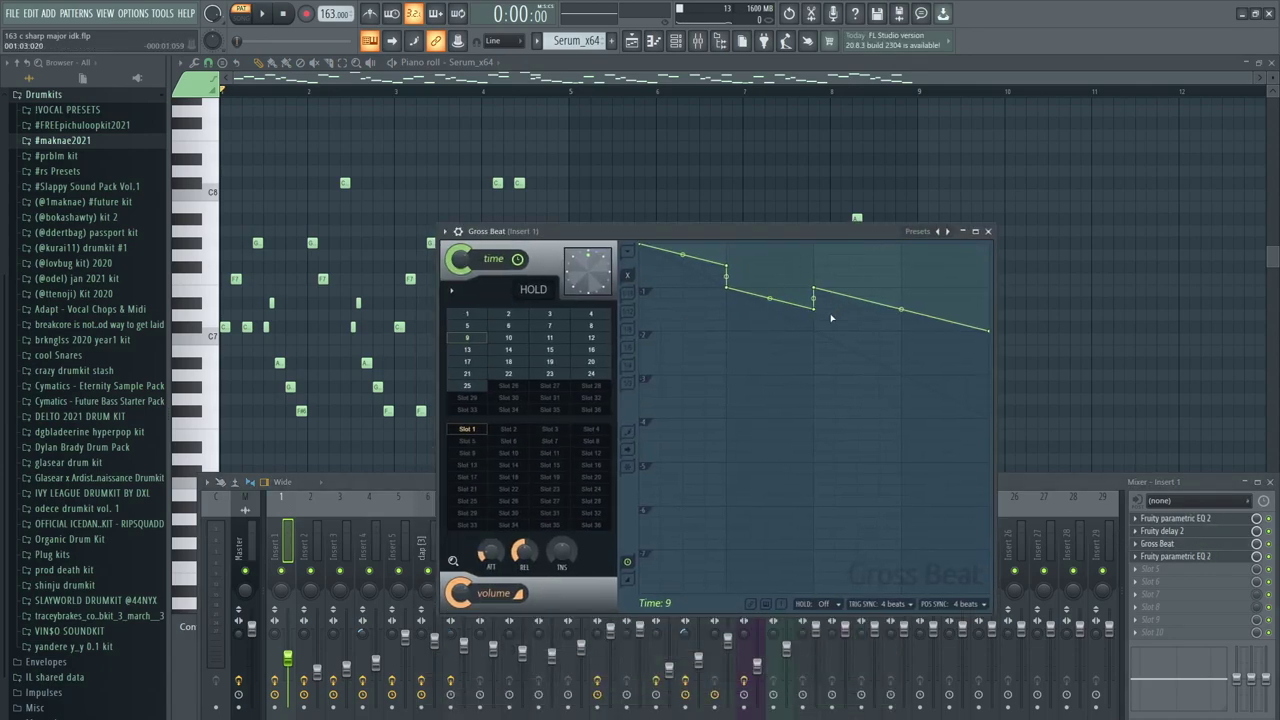
{"action": "left_click", "coordinate": [987, 233]}
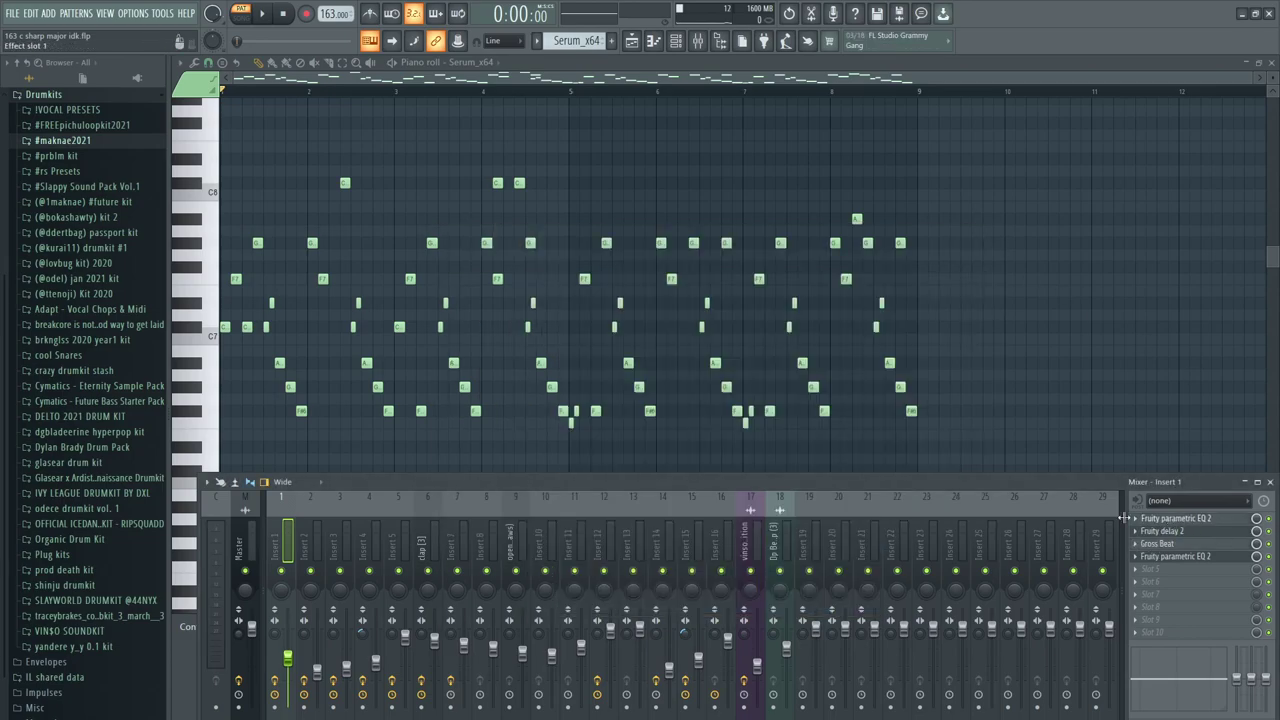
{"action": "key", "text": "space"}
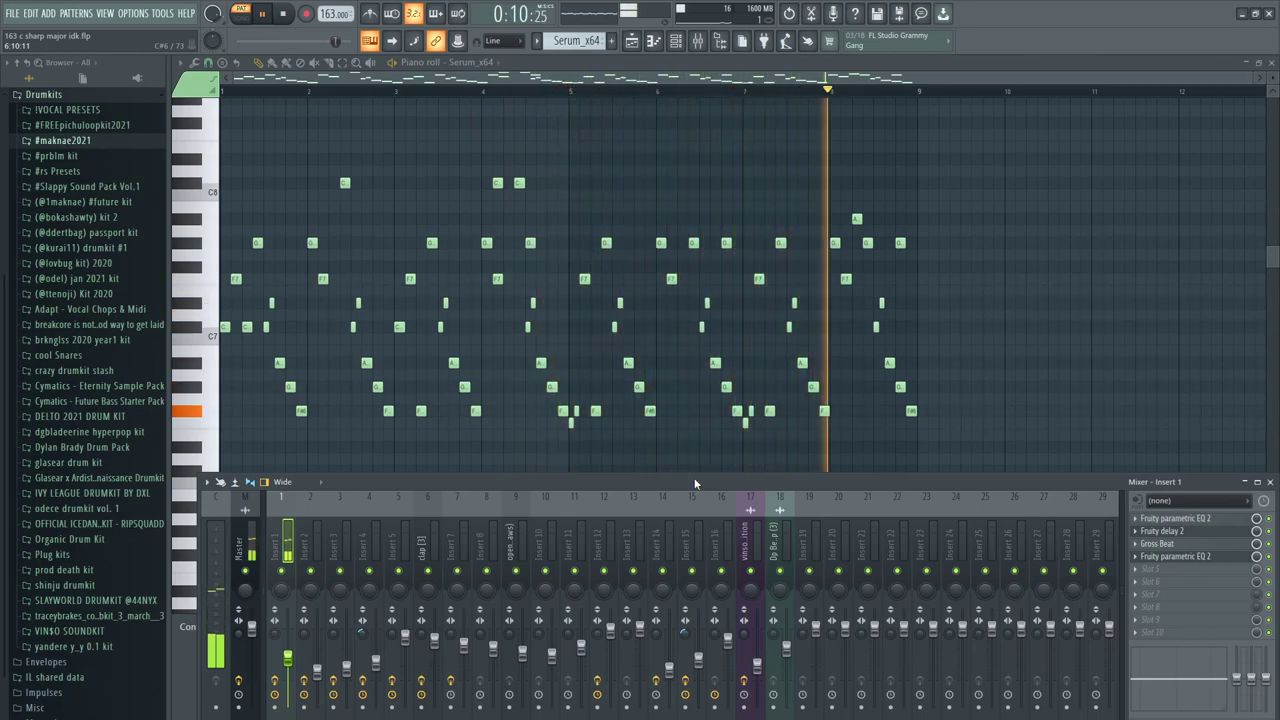
{"action": "key", "text": "space"}
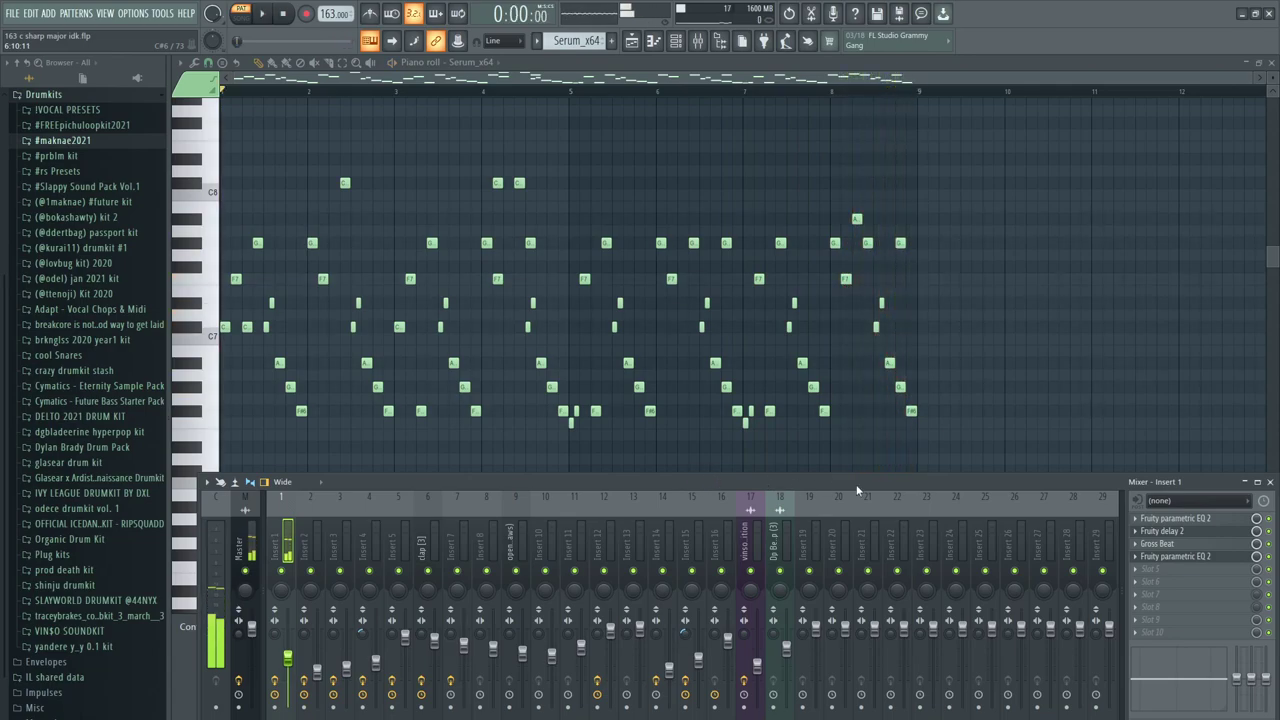
- Open Insert 1's parametric EQ 2, delay 2 and Gross Beat windows, then close the EQ
{"action": "left_click", "coordinate": [1166, 519]}
{"action": "left_click", "coordinate": [1164, 531]}
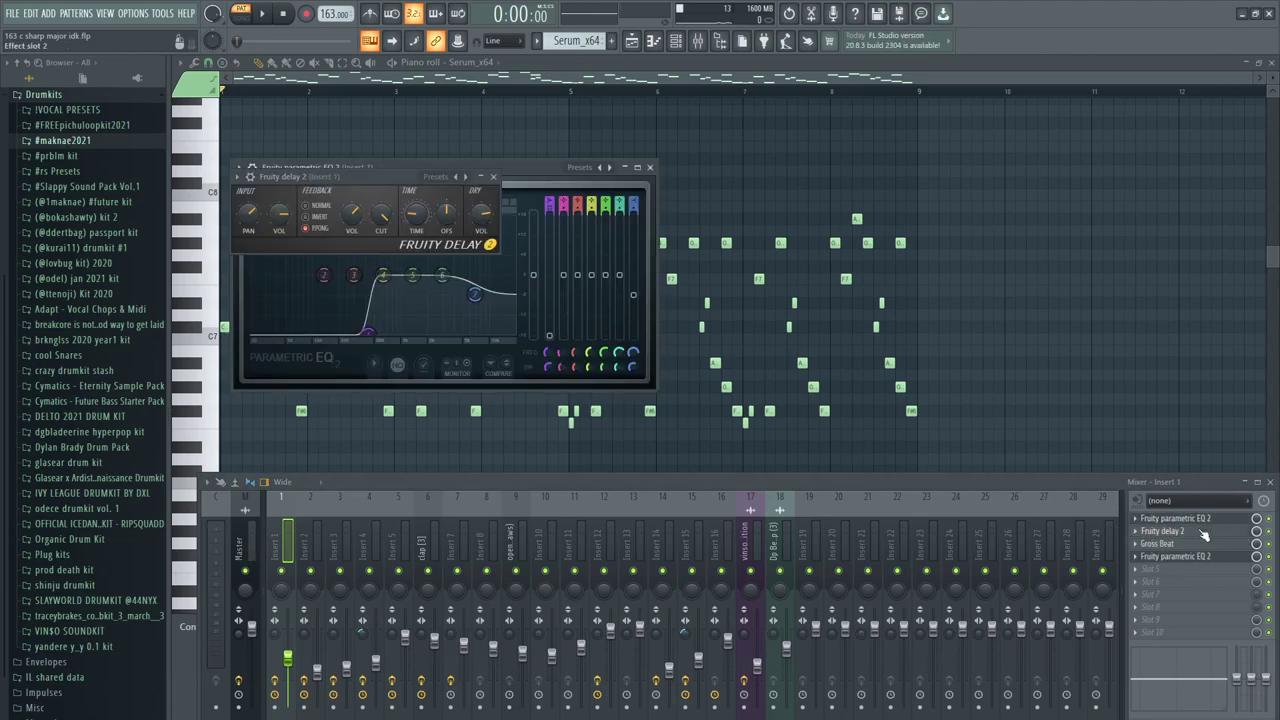
{"action": "left_click", "coordinate": [1158, 544]}
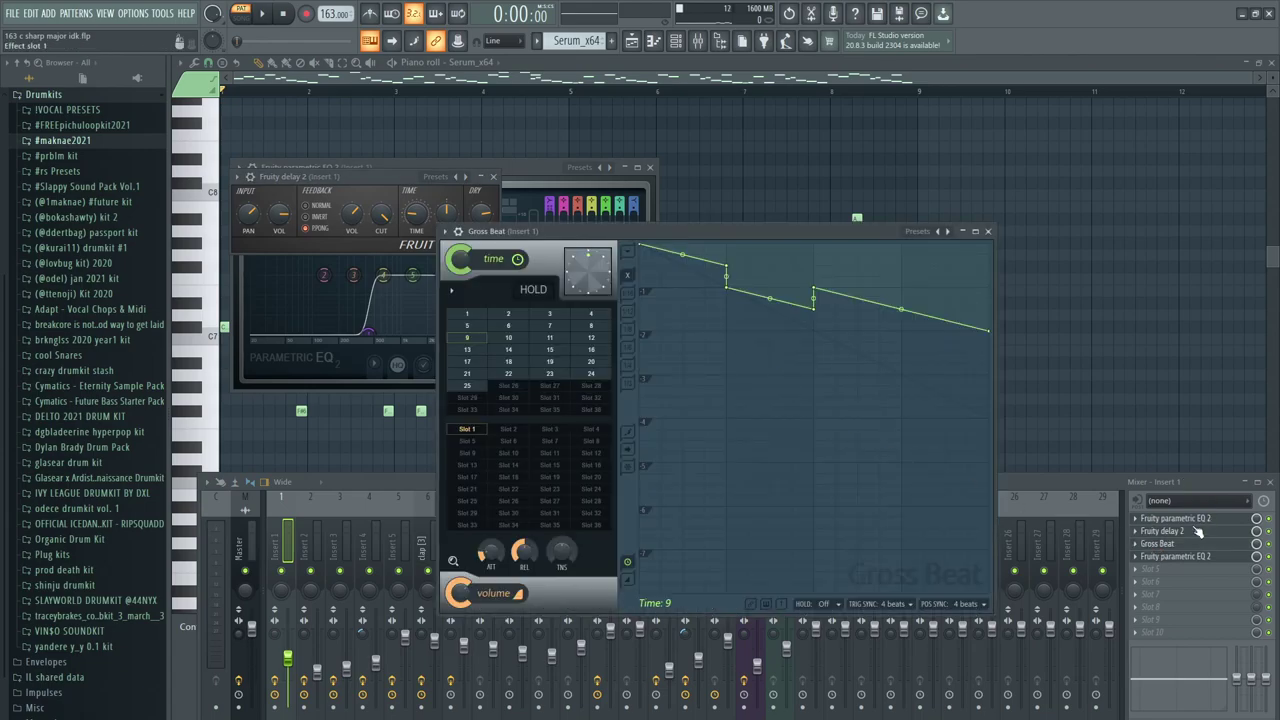
{"action": "left_click", "coordinate": [1075, 484]}
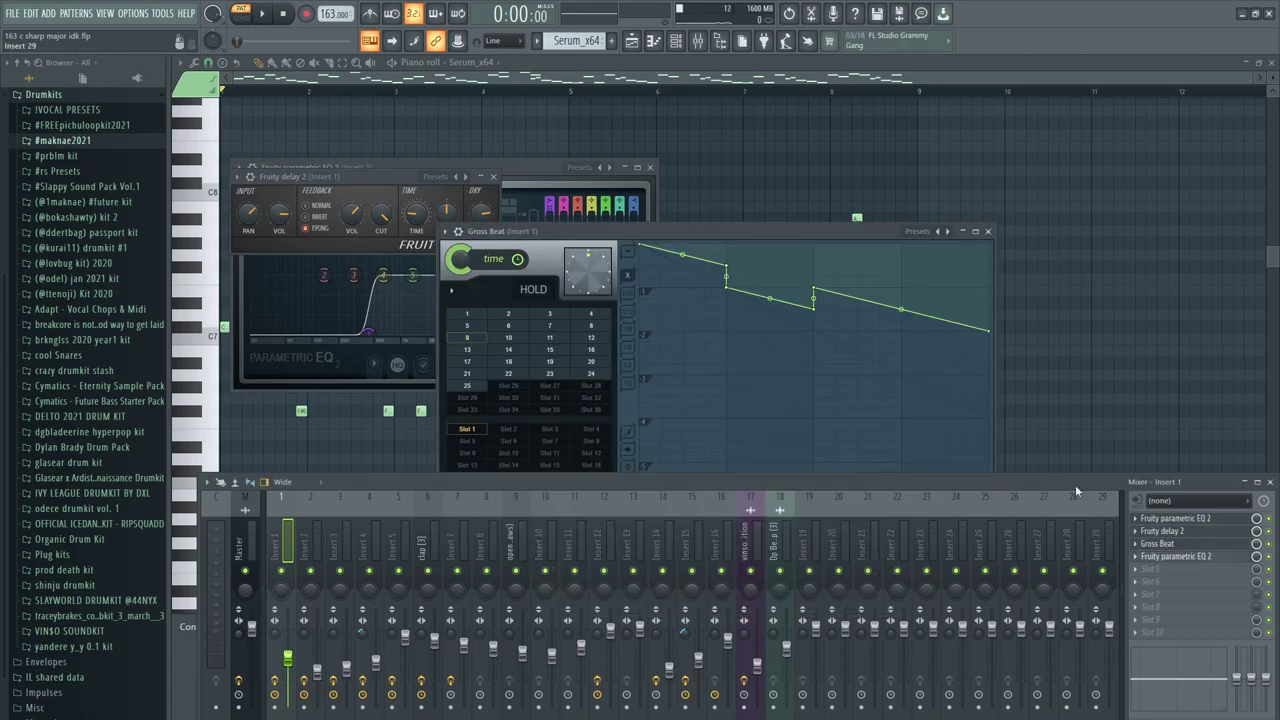
{"action": "left_click", "coordinate": [1196, 558]}
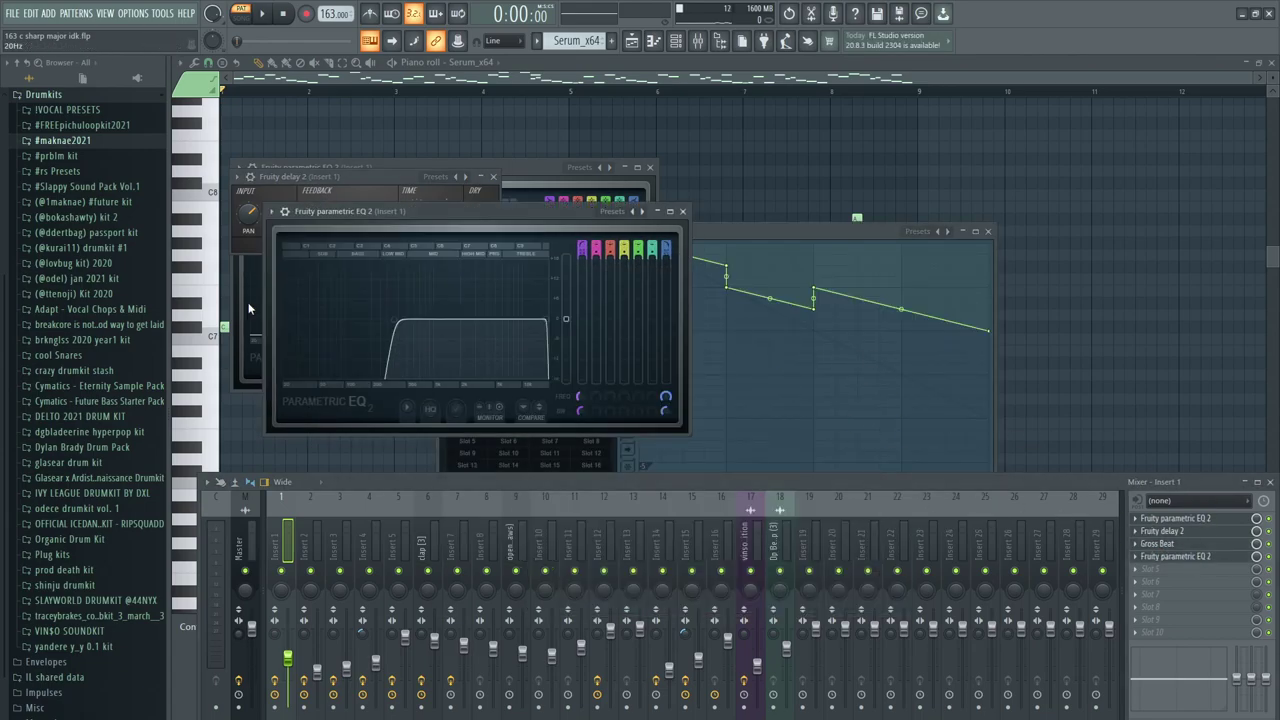
{"action": "left_click", "coordinate": [683, 211]}
{"action": "left_click", "coordinate": [690, 216]}
- Open Serum_x64 #2's notes in the piano roll from the channel rack
{"action": "key", "text": "F6"}
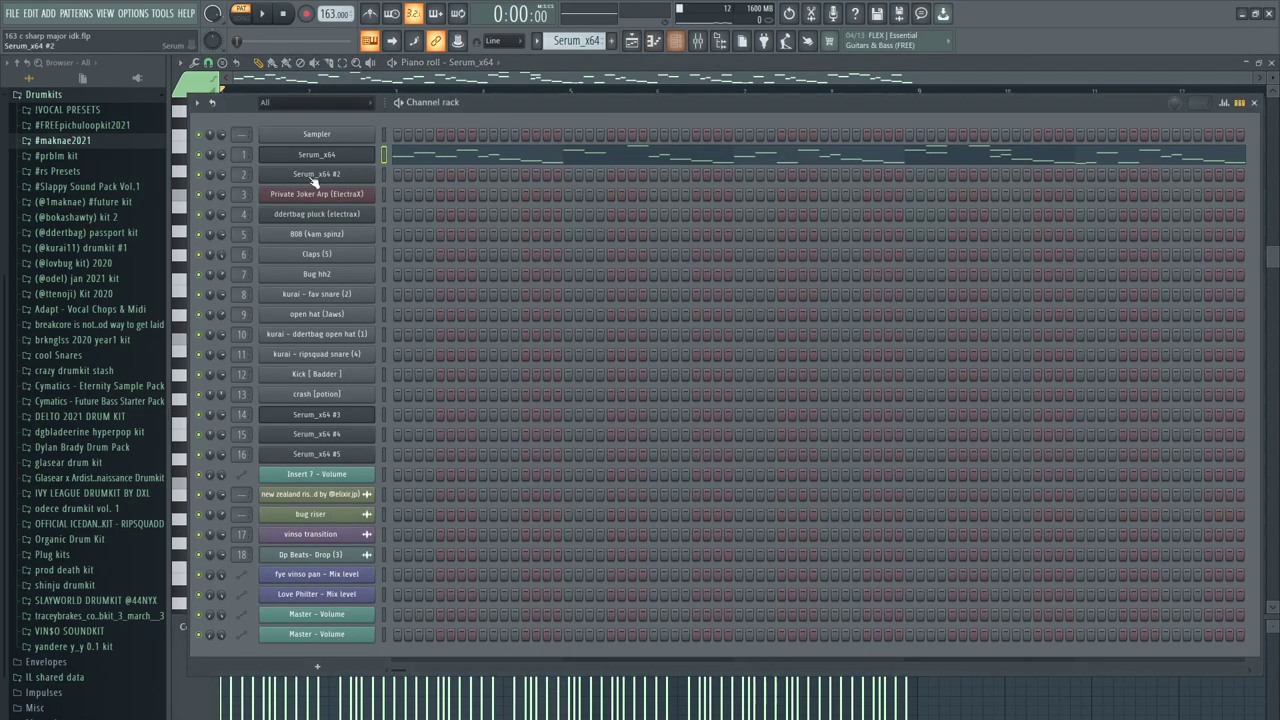
{"action": "right_click", "coordinate": [313, 176]}
{"action": "left_click", "coordinate": [398, 176]}
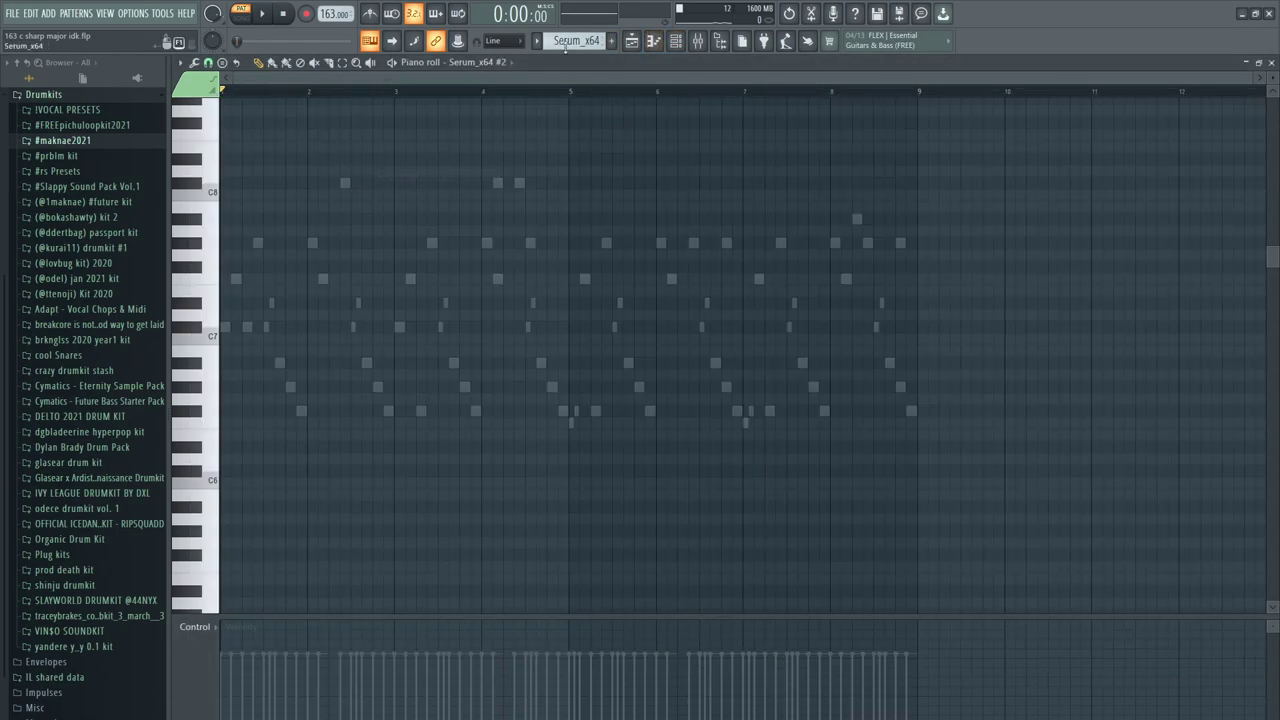
{"action": "left_click", "coordinate": [677, 41]}
{"action": "left_click", "coordinate": [677, 41]}
{"action": "left_click", "coordinate": [677, 41]}
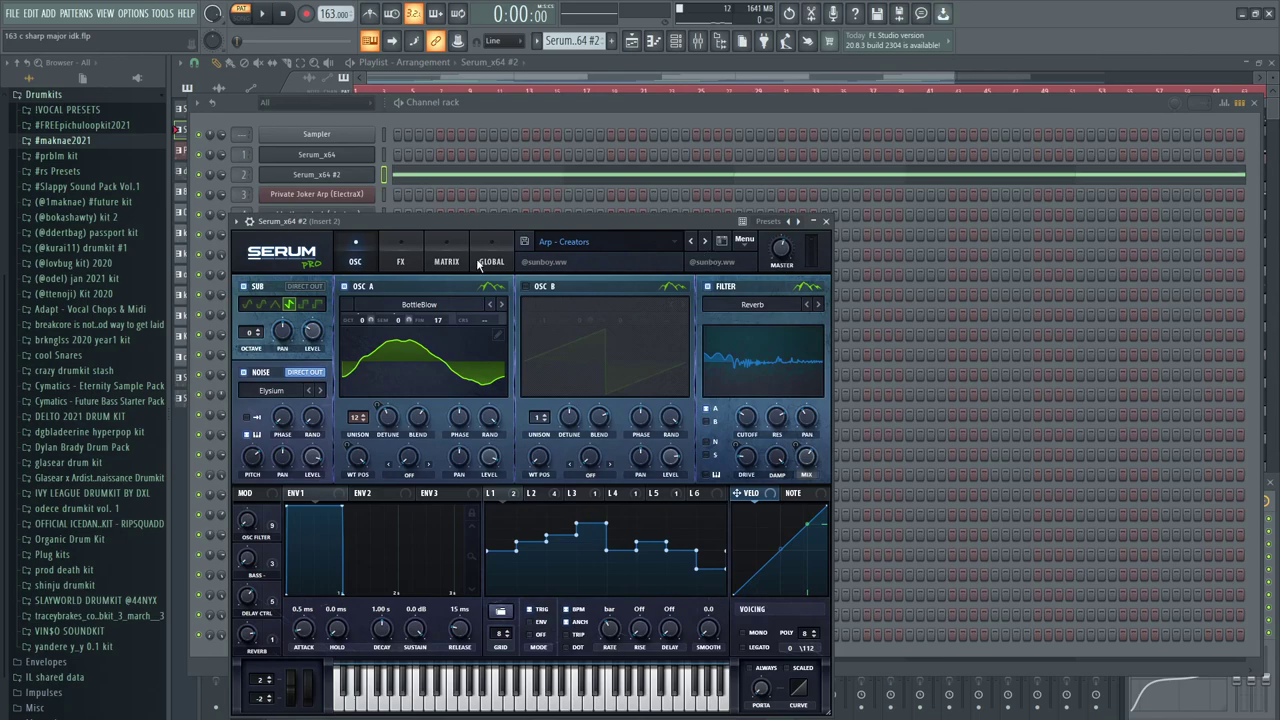
- Browse Serum's preset banks during playback, then show Serum_x64 #2's four C#7 notes and stop
{"action": "left_click", "coordinate": [621, 243]}
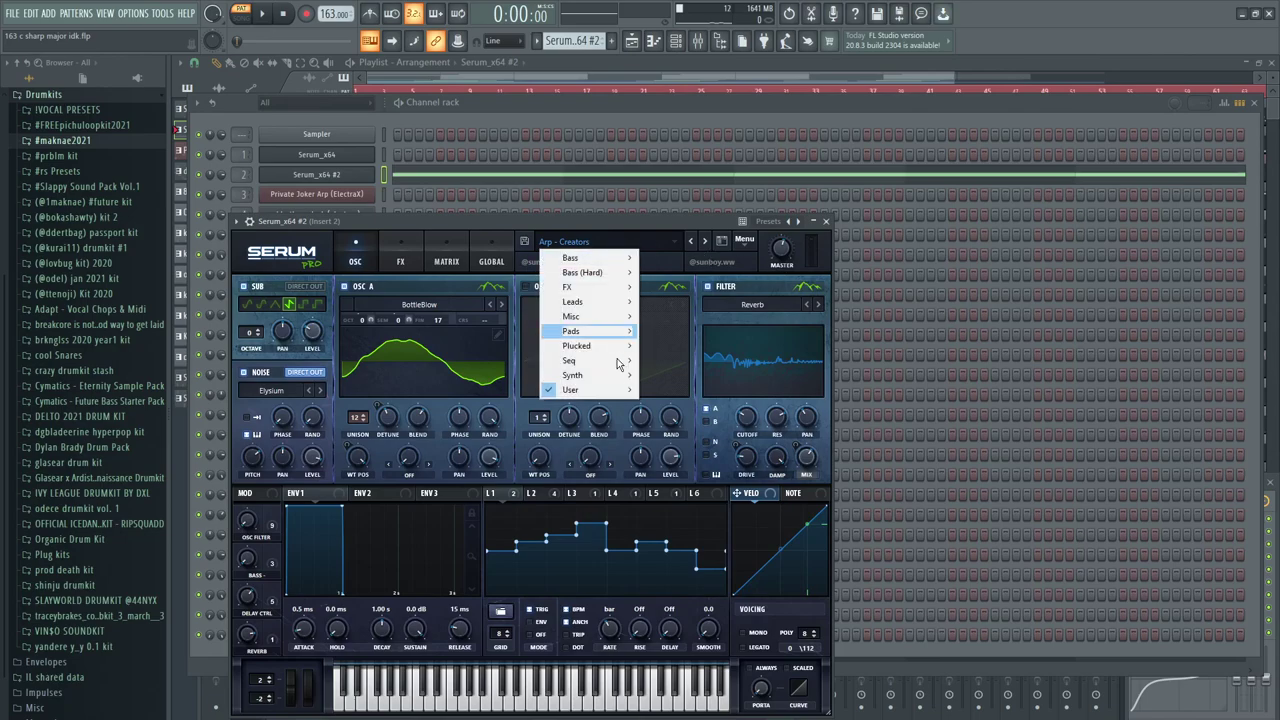
{"action": "mouse_move", "coordinate": [580, 389]}
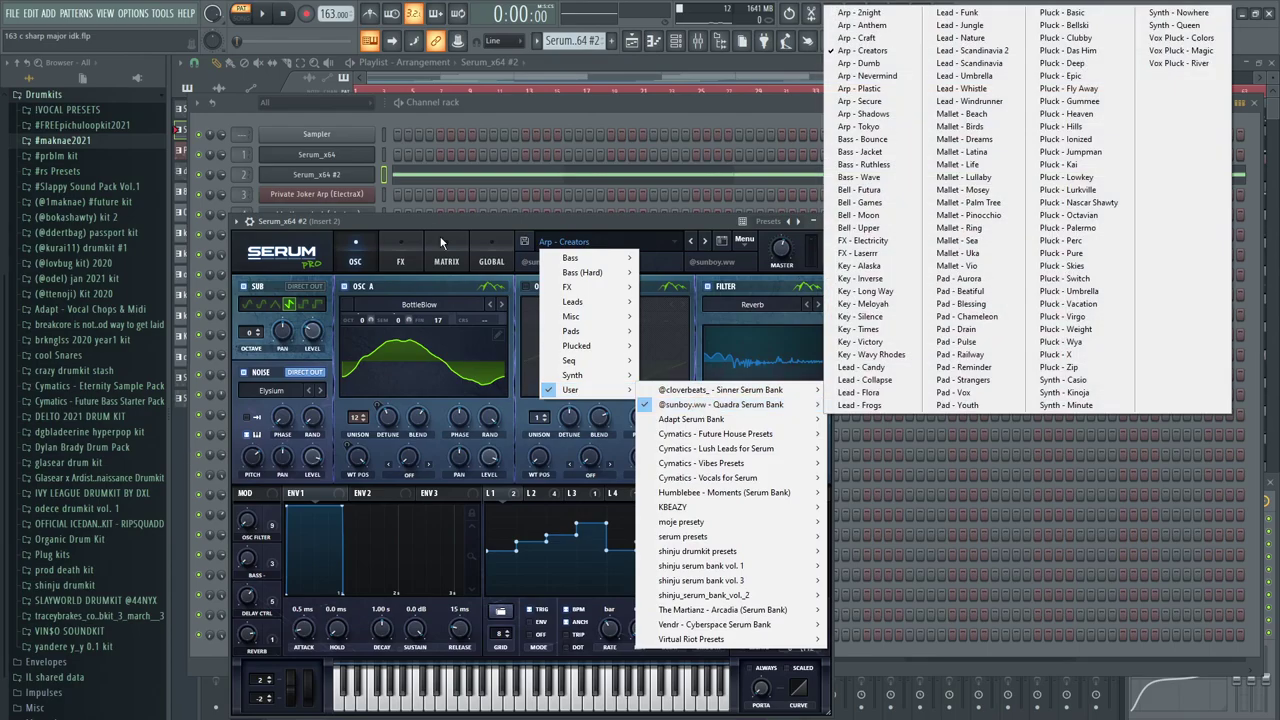
{"action": "left_click", "coordinate": [458, 218]}
{"action": "key", "text": "space"}
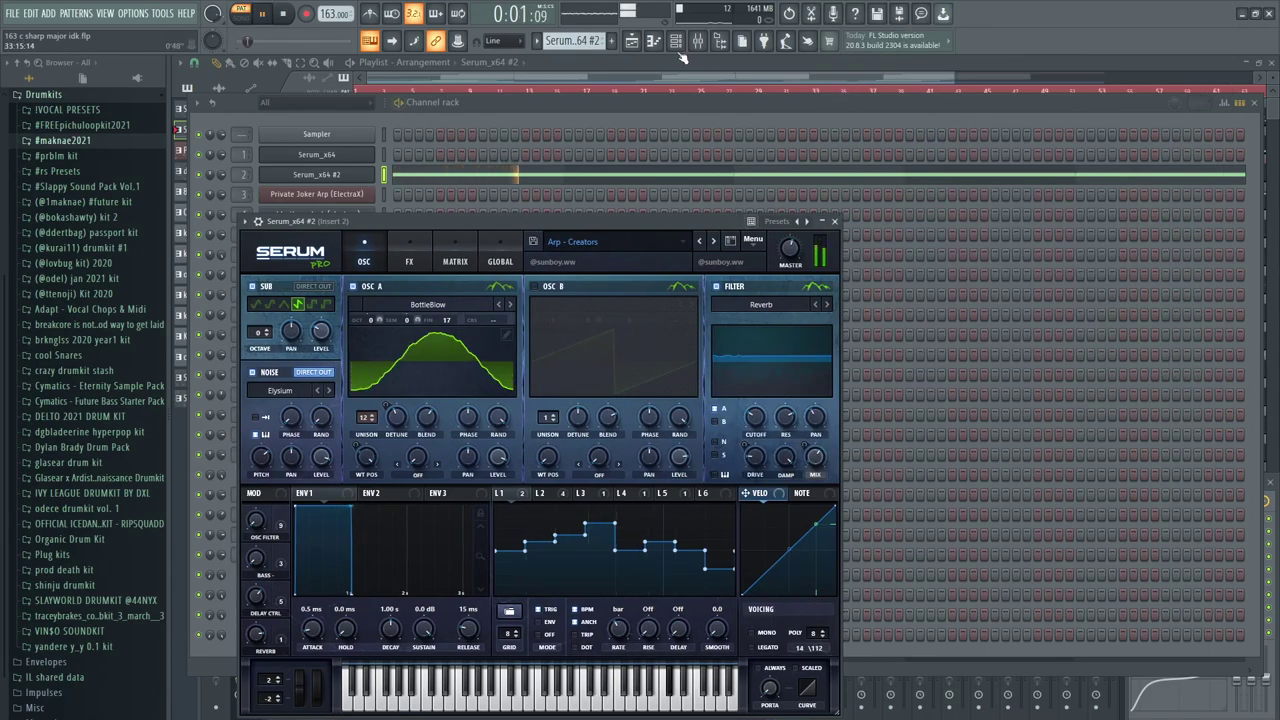
{"action": "left_click", "coordinate": [300, 178]}
{"action": "right_click", "coordinate": [365, 174]}
{"action": "left_click", "coordinate": [405, 176]}
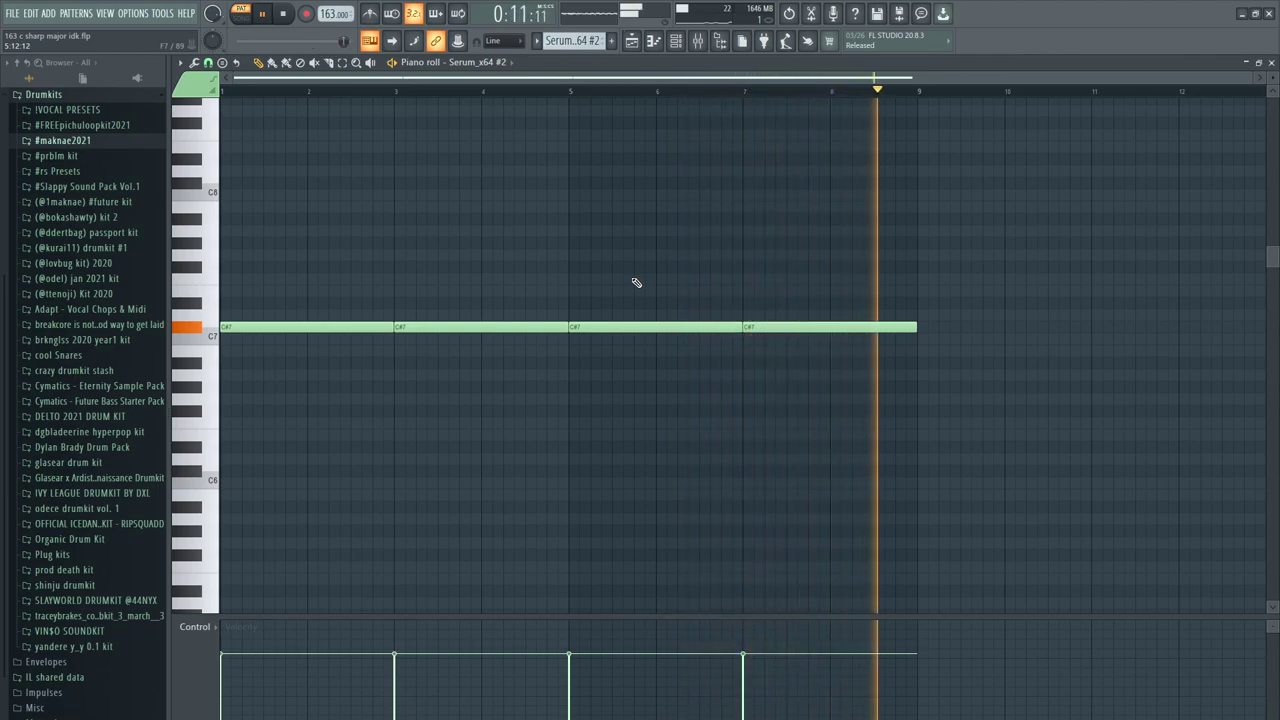
{"action": "key", "text": "space"}
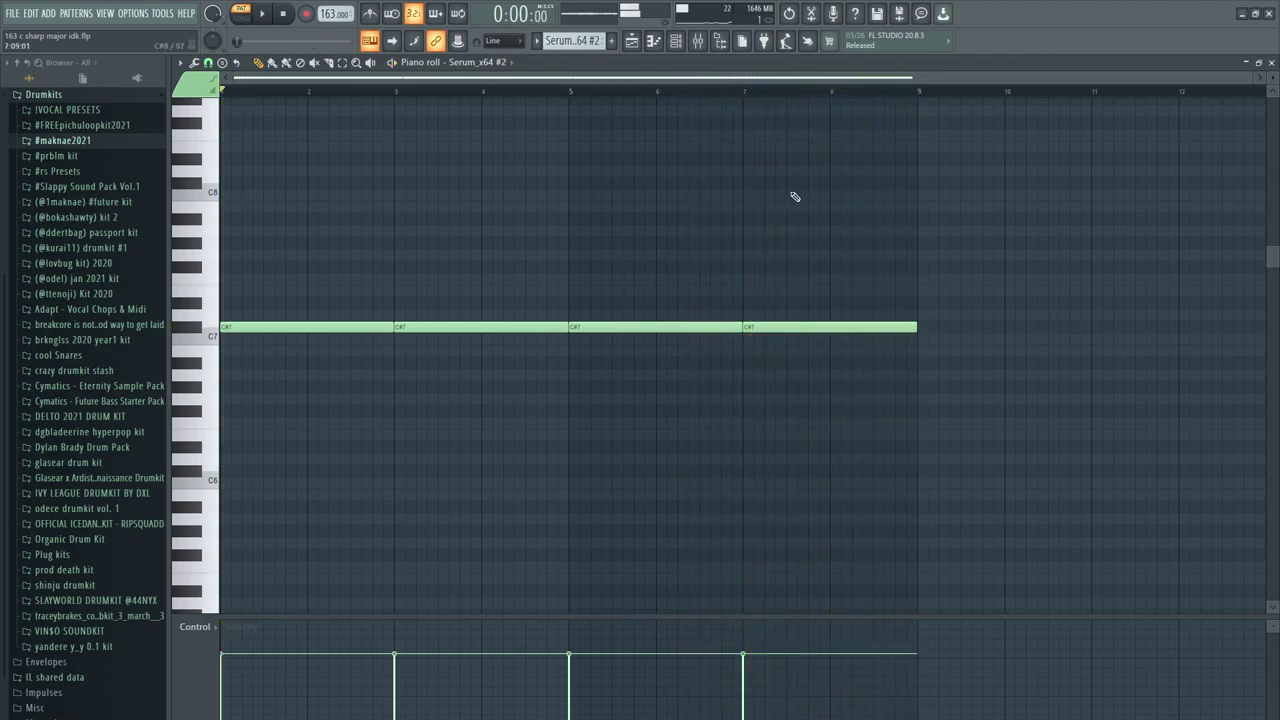
- Inspect Insert 2's parametric EQ, Fruity delay 2, Gross Beat and Fresh Air effects in the mixer
{"action": "left_click", "coordinate": [697, 41]}
{"action": "left_click_drag", "start_coordinate": [343, 482], "coordinate": [323, 465]}
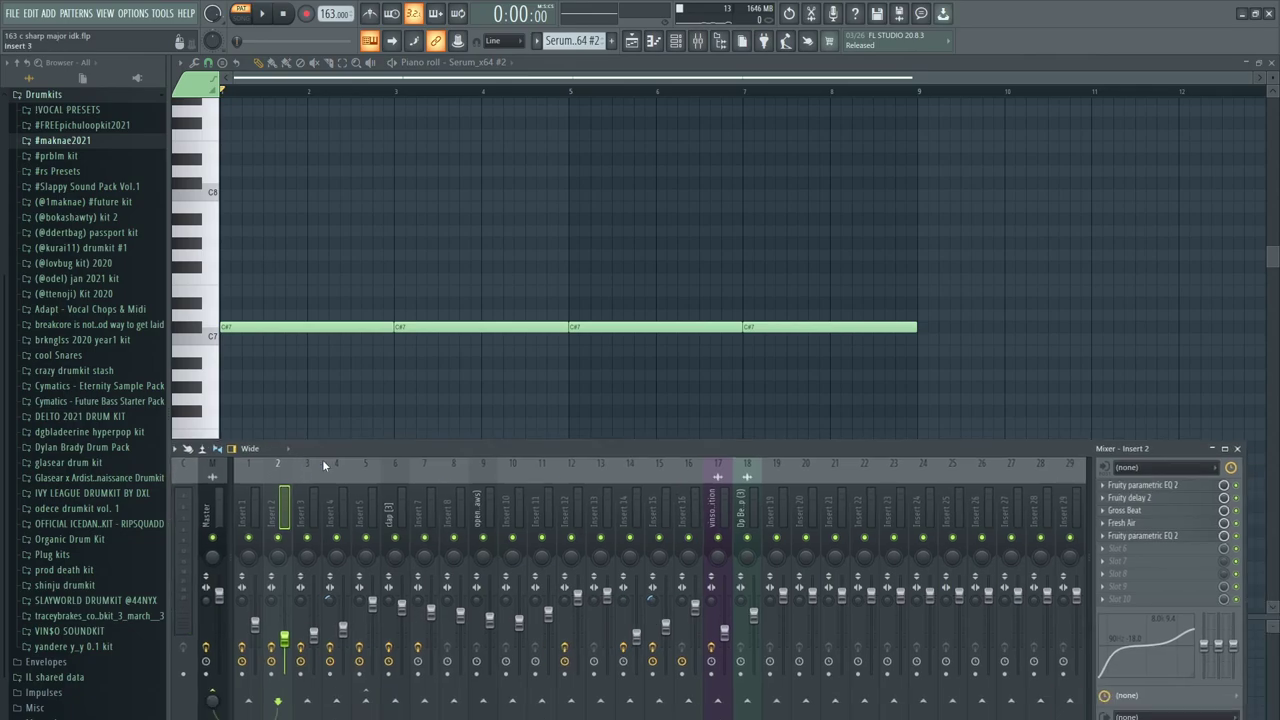
{"action": "left_click", "coordinate": [675, 42]}
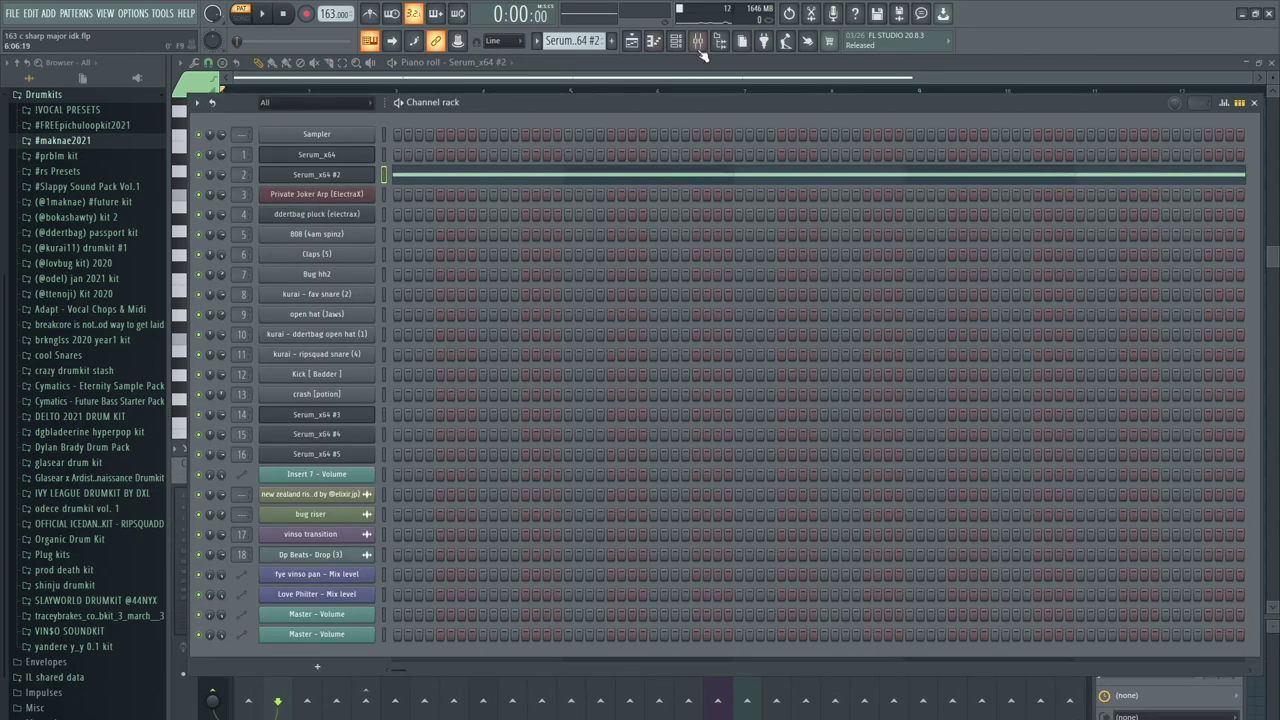
{"action": "left_click", "coordinate": [698, 42]}
{"action": "left_click", "coordinate": [1143, 485]}
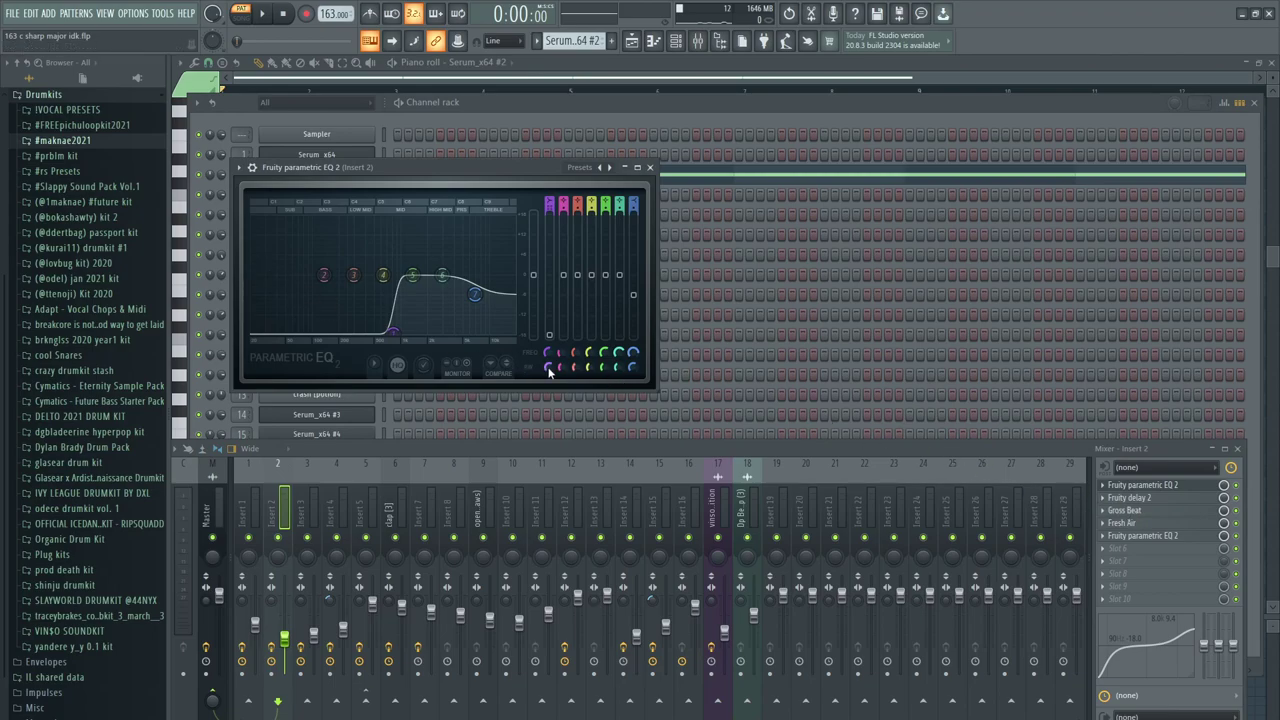
{"action": "left_click", "coordinate": [1150, 505]}
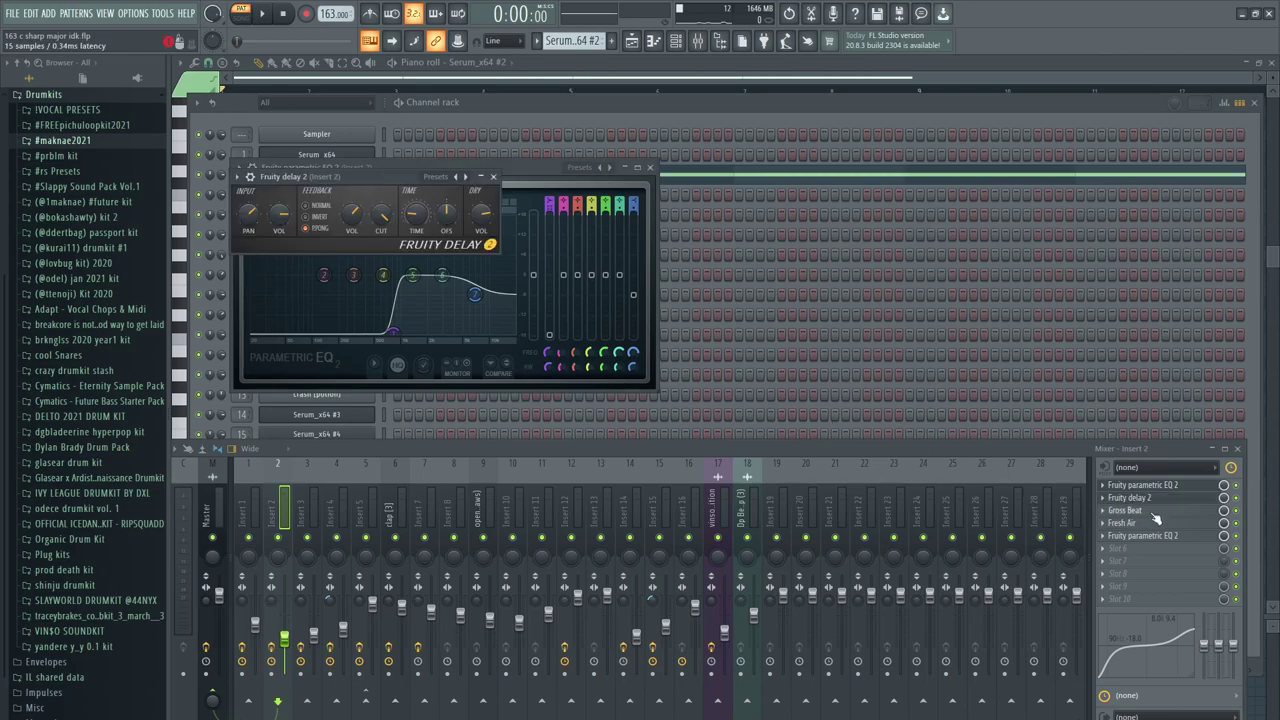
{"action": "left_click", "coordinate": [1150, 511]}
{"action": "left_click_drag", "start_coordinate": [572, 358], "coordinate": [502, 252]}
{"action": "left_click", "coordinate": [1125, 523]}
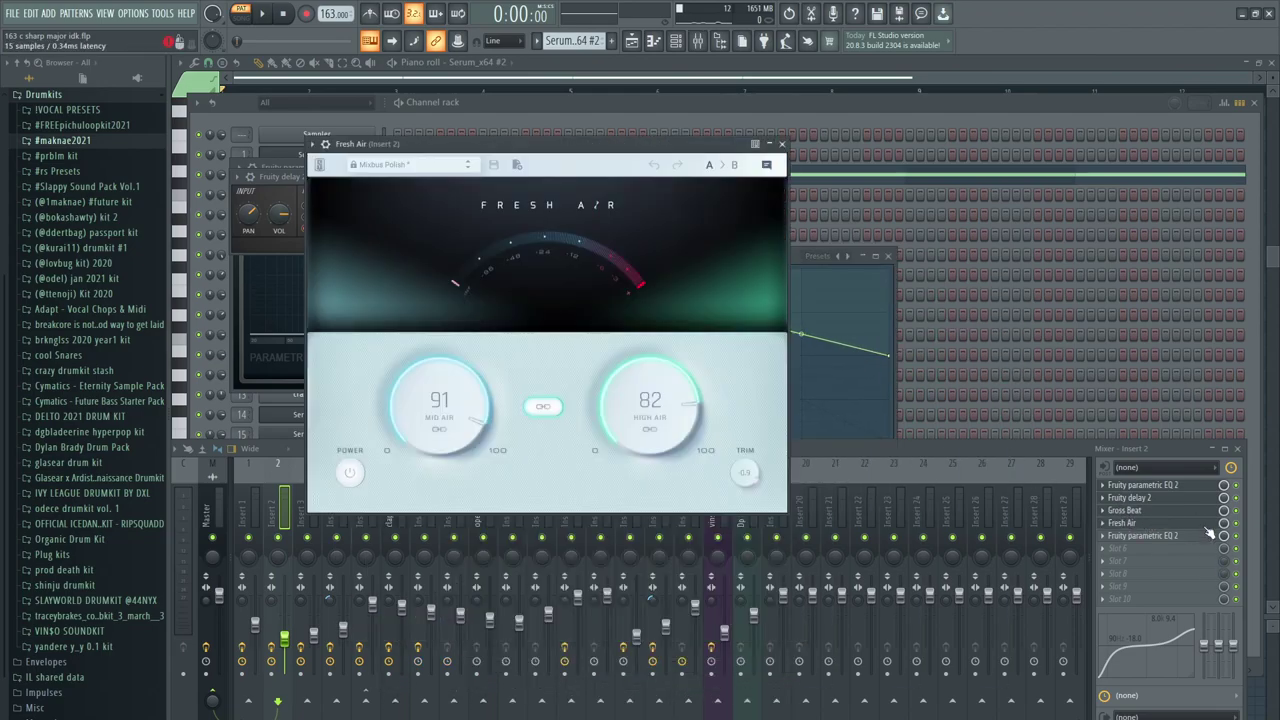
- Raise the second parametric EQ's high-pass cutoff from 268 Hz to 298 Hz
{"action": "left_click", "coordinate": [1143, 536]}
{"action": "left_click_drag", "start_coordinate": [330, 318], "coordinate": [334, 316]}
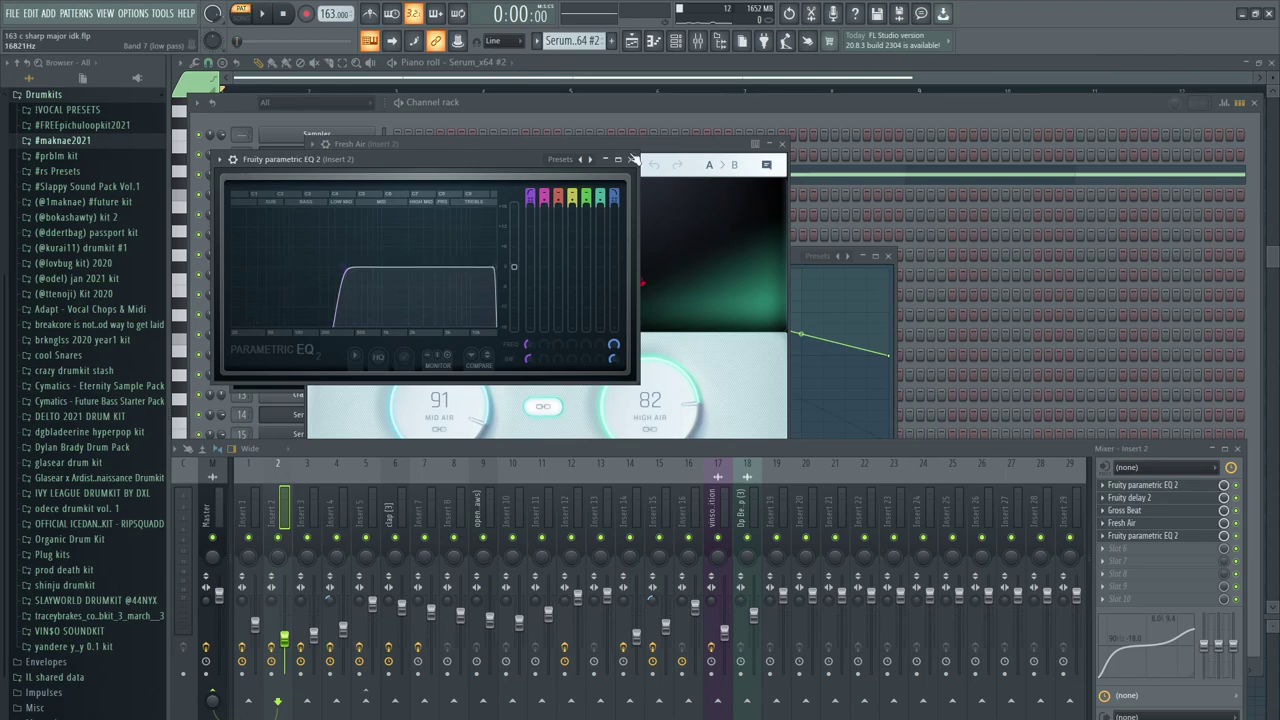
{"action": "left_click", "coordinate": [631, 160]}
- Open Private Joker Arp's notes in the piano roll and reposition the channel rack and ElectraX windows
{"action": "left_click", "coordinate": [871, 122]}
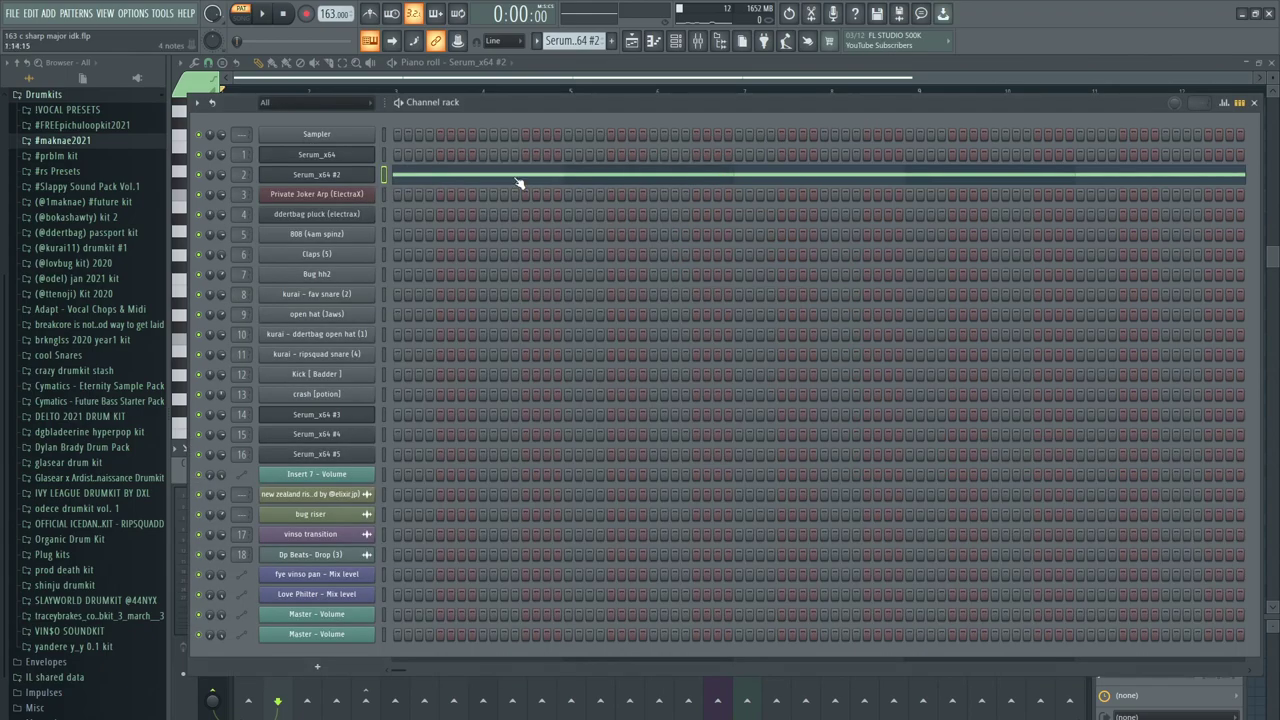
{"action": "right_click", "coordinate": [350, 199]}
{"action": "left_click", "coordinate": [389, 195]}
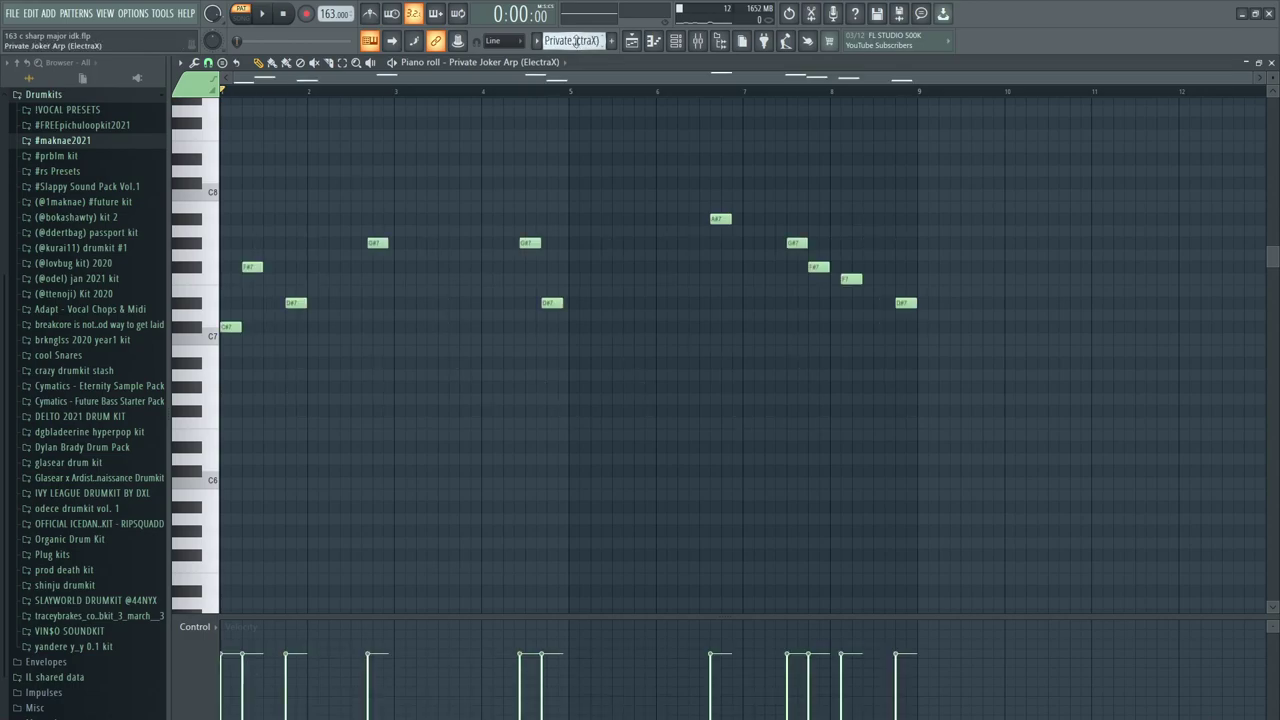
{"action": "left_click", "coordinate": [677, 44]}
{"action": "left_click_drag", "start_coordinate": [409, 104], "coordinate": [556, 183]}
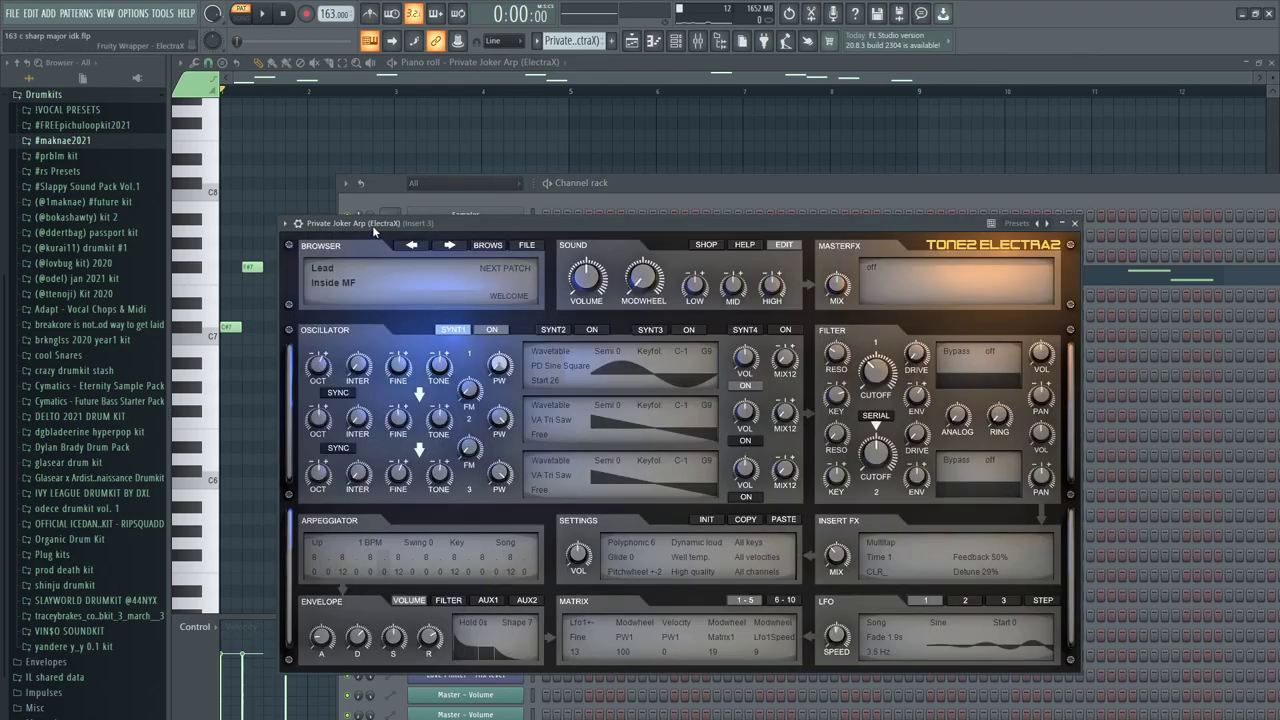
{"action": "left_click_drag", "start_coordinate": [372, 225], "coordinate": [543, 118]}
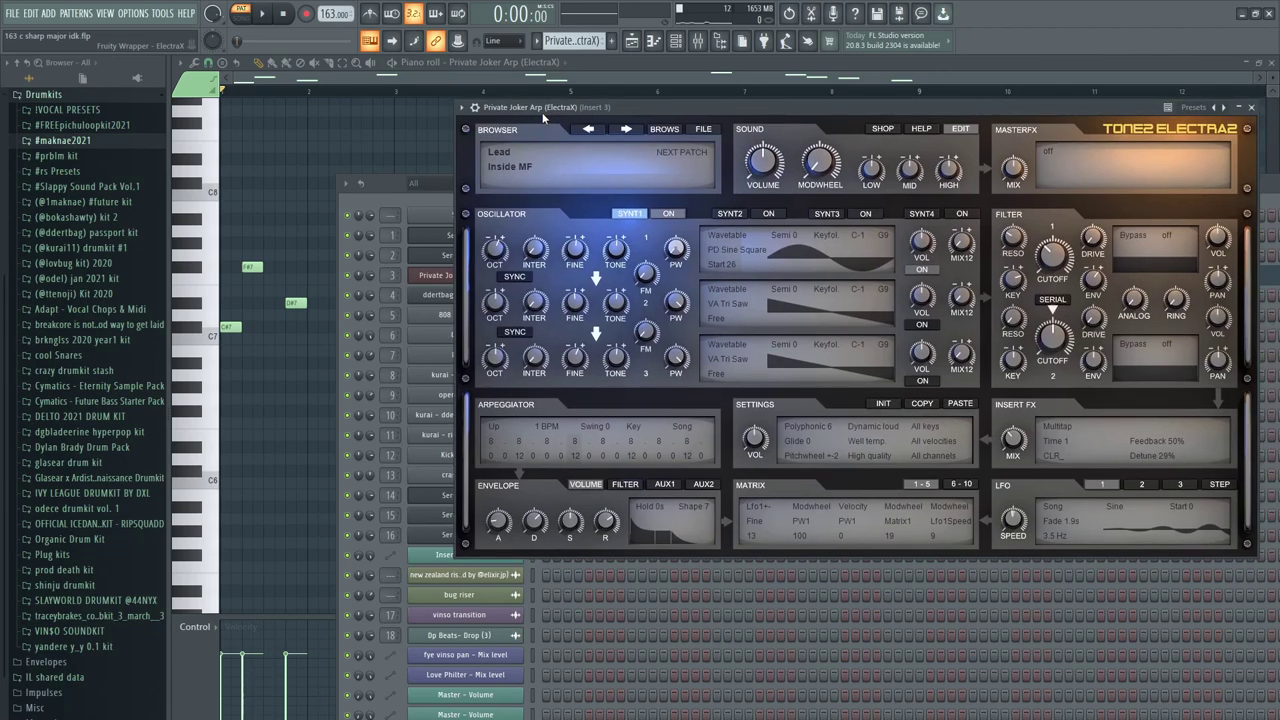
- Browse ElectraX's Lead presets keeping Inside MF, then view mod matrix slots 1–5 and LFO 1
{"action": "left_click", "coordinate": [501, 153]}
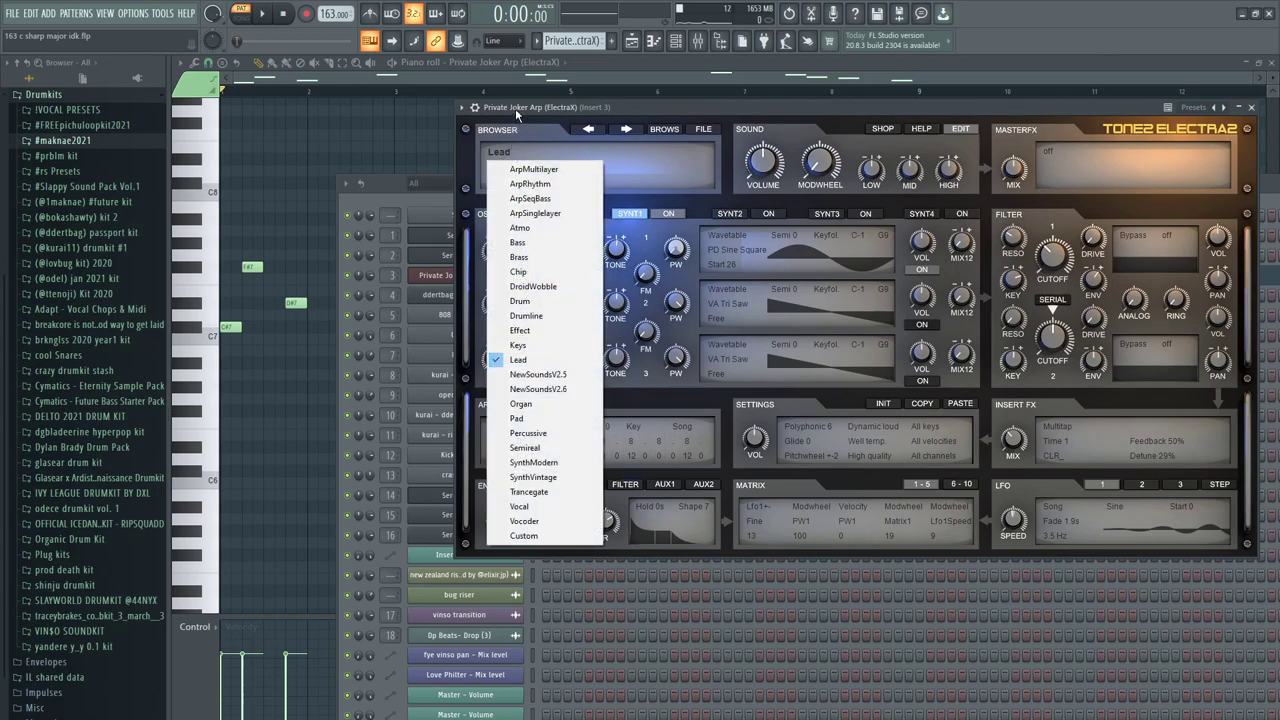
{"action": "left_click", "coordinate": [515, 108]}
{"action": "left_click", "coordinate": [508, 168]}
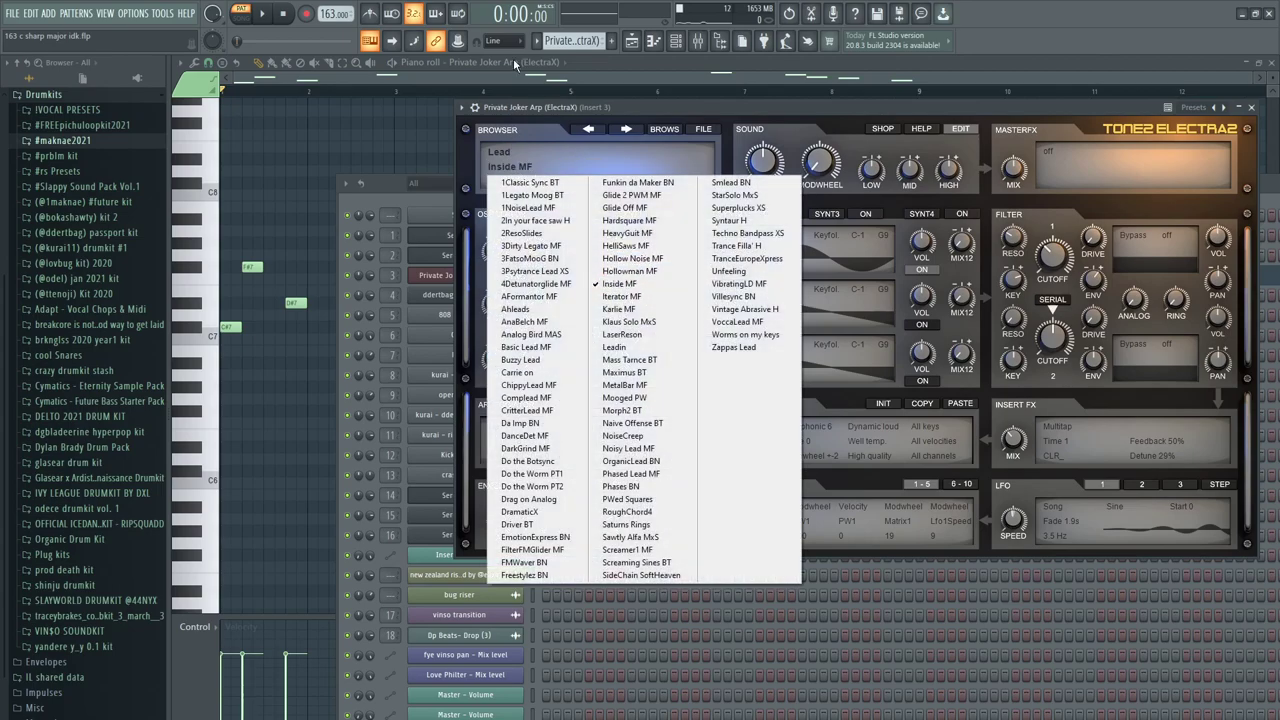
{"action": "left_click", "coordinate": [520, 107]}
{"action": "left_click_drag", "start_coordinate": [520, 107], "coordinate": [464, 91]}
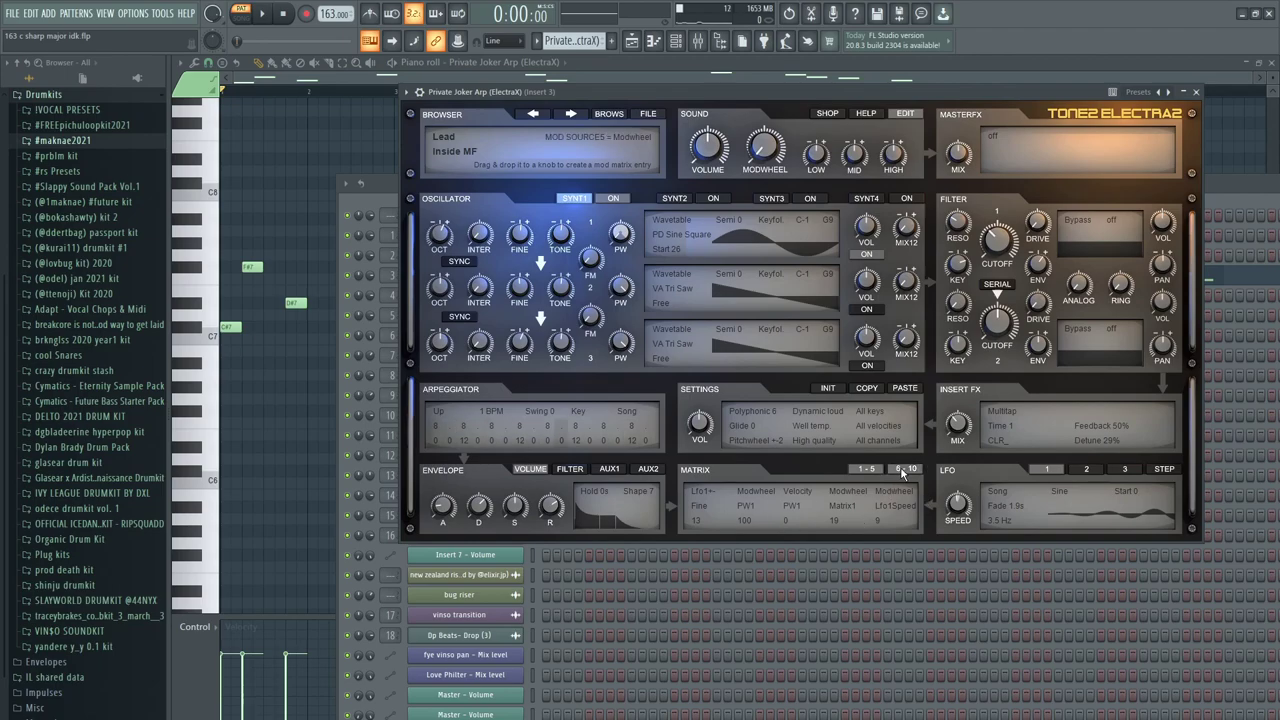
{"action": "left_click", "coordinate": [865, 469]}
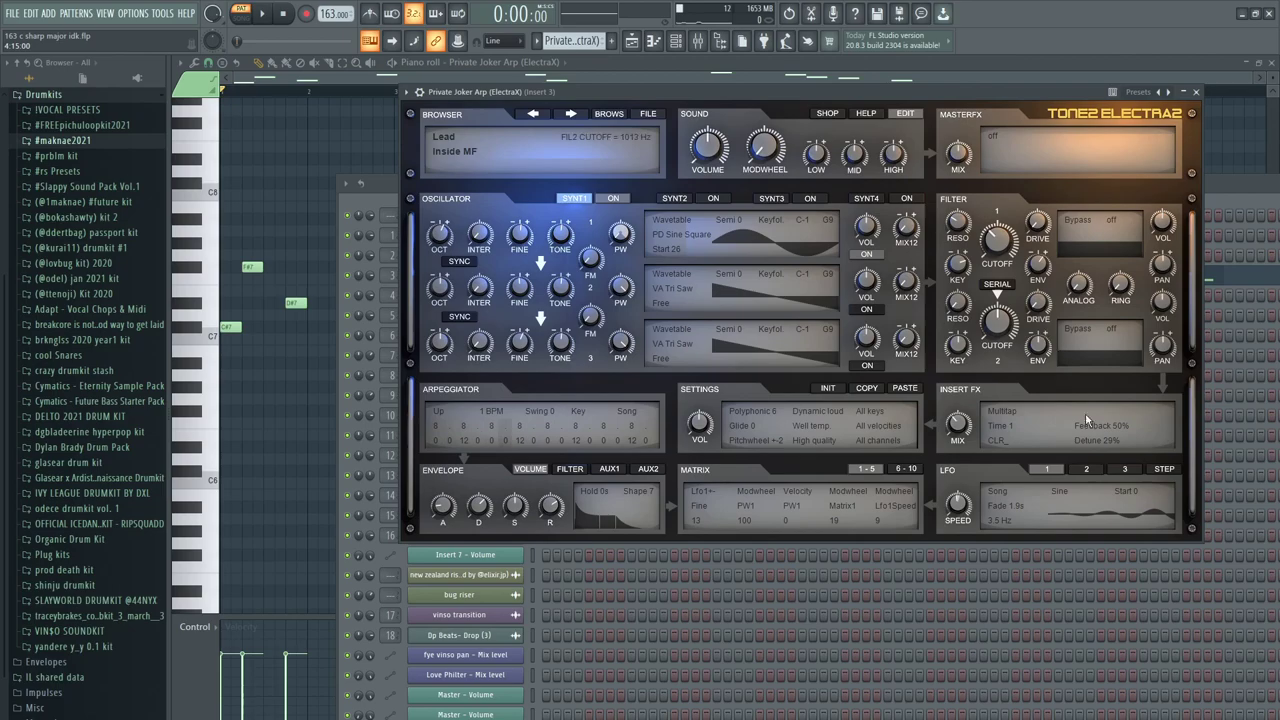
{"action": "scroll", "coordinate": [1139, 473], "scroll_direction": "up", "scroll_amount": 1}
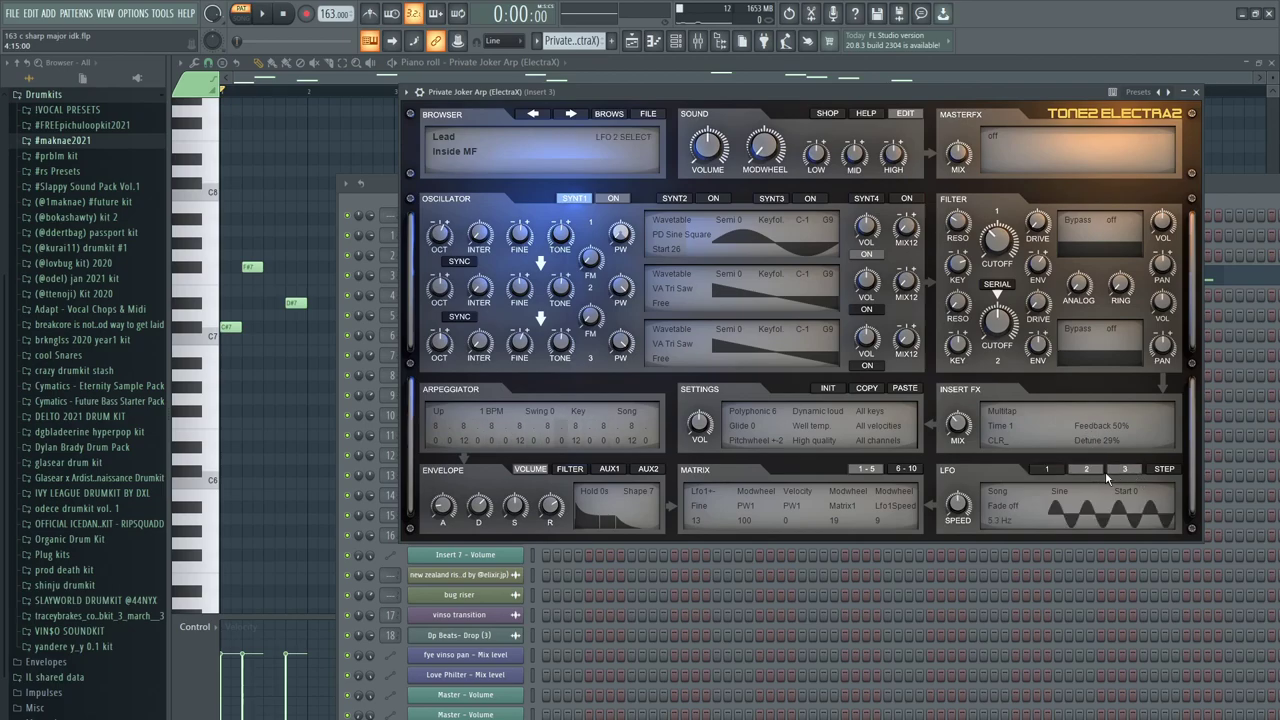
{"action": "left_click", "coordinate": [1040, 469]}
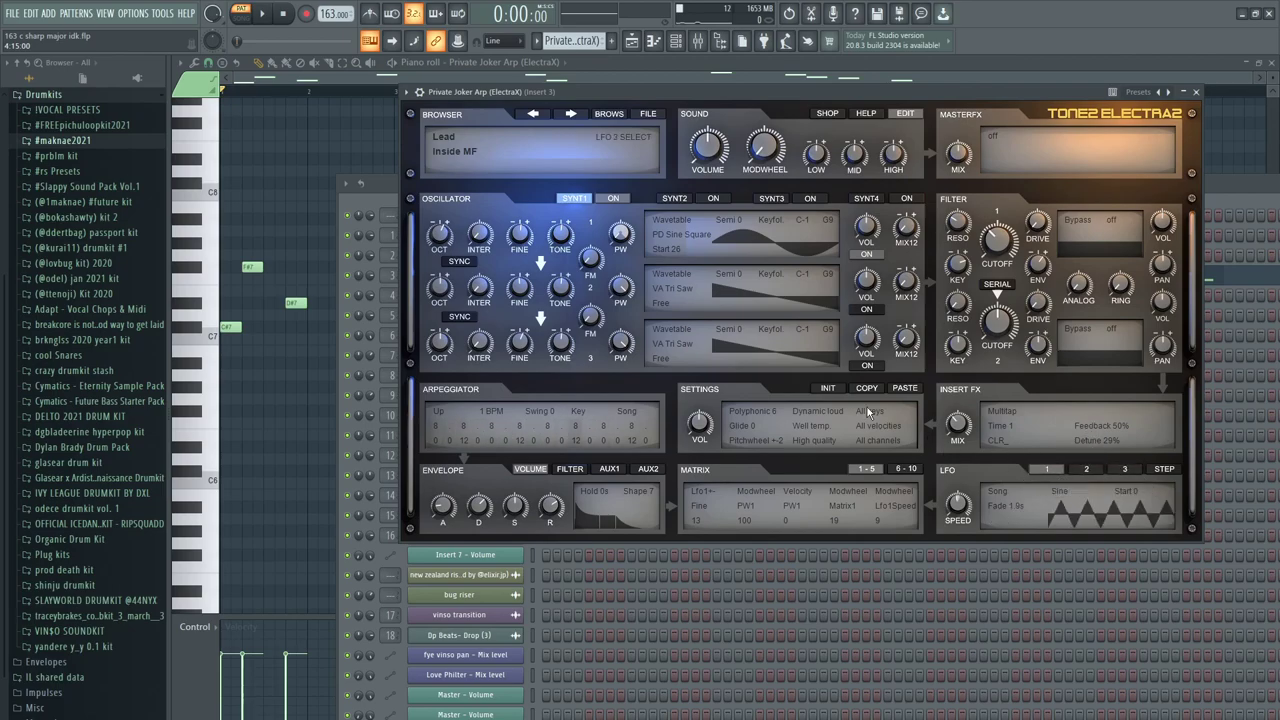
- Minimize ElectraX and bring up the mixer with the beat playing
{"action": "left_click", "coordinate": [1182, 92]}
{"action": "left_click", "coordinate": [676, 40]}
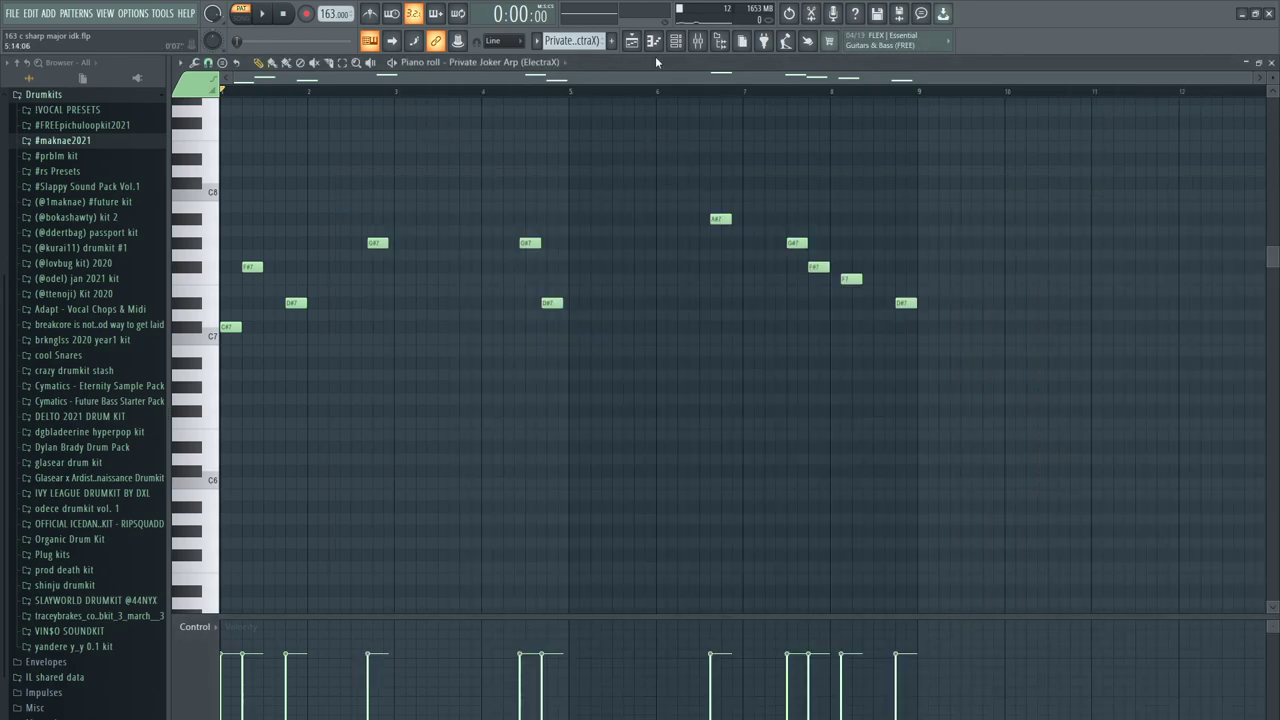
{"action": "left_click", "coordinate": [698, 40]}
{"action": "key", "text": "space"}
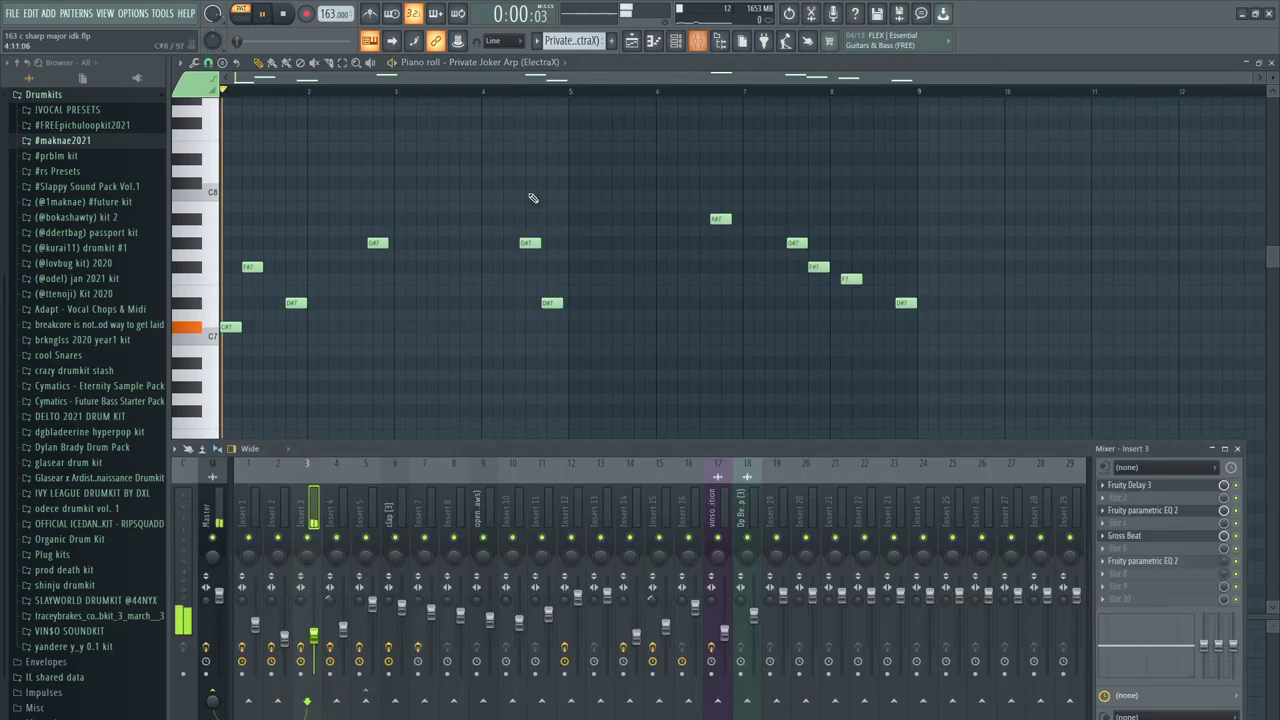
- Delete Gross Beat from Insert 3, then open its Fruity Delay 3 and parametric EQ
{"action": "left_click", "coordinate": [1130, 537]}
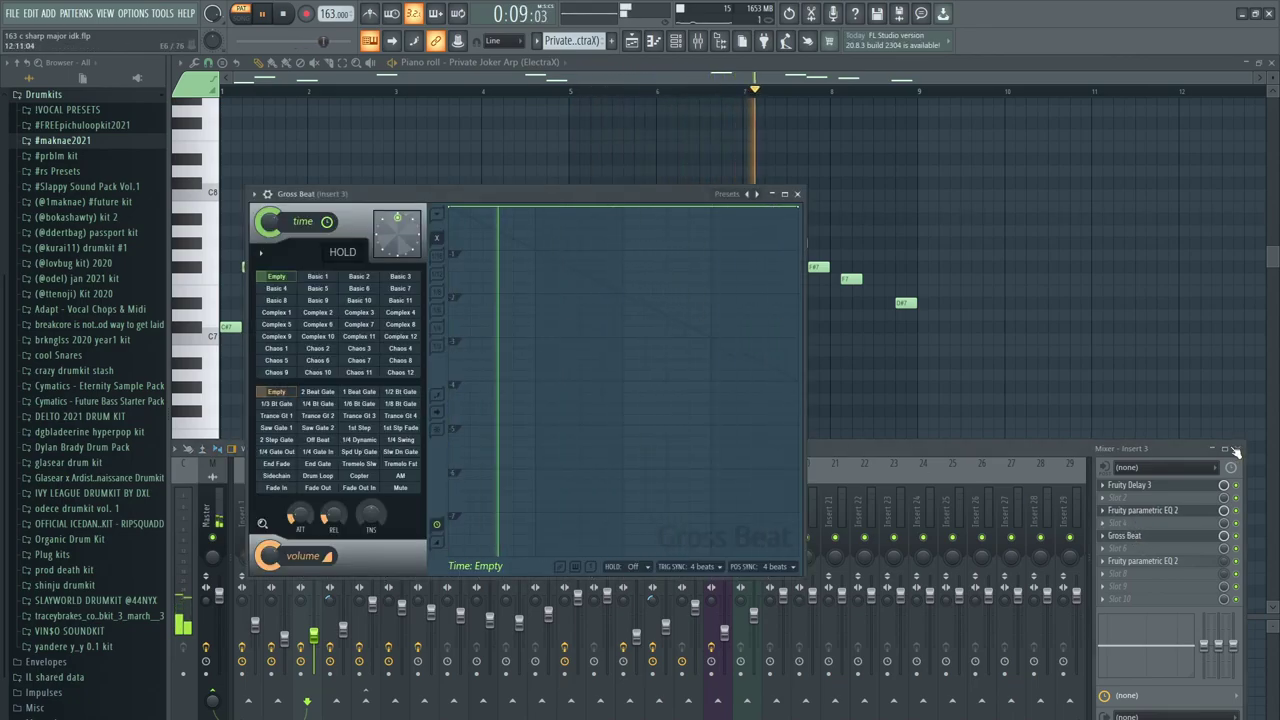
{"action": "right_click", "coordinate": [1130, 536]}
{"action": "left_click", "coordinate": [1121, 468]}
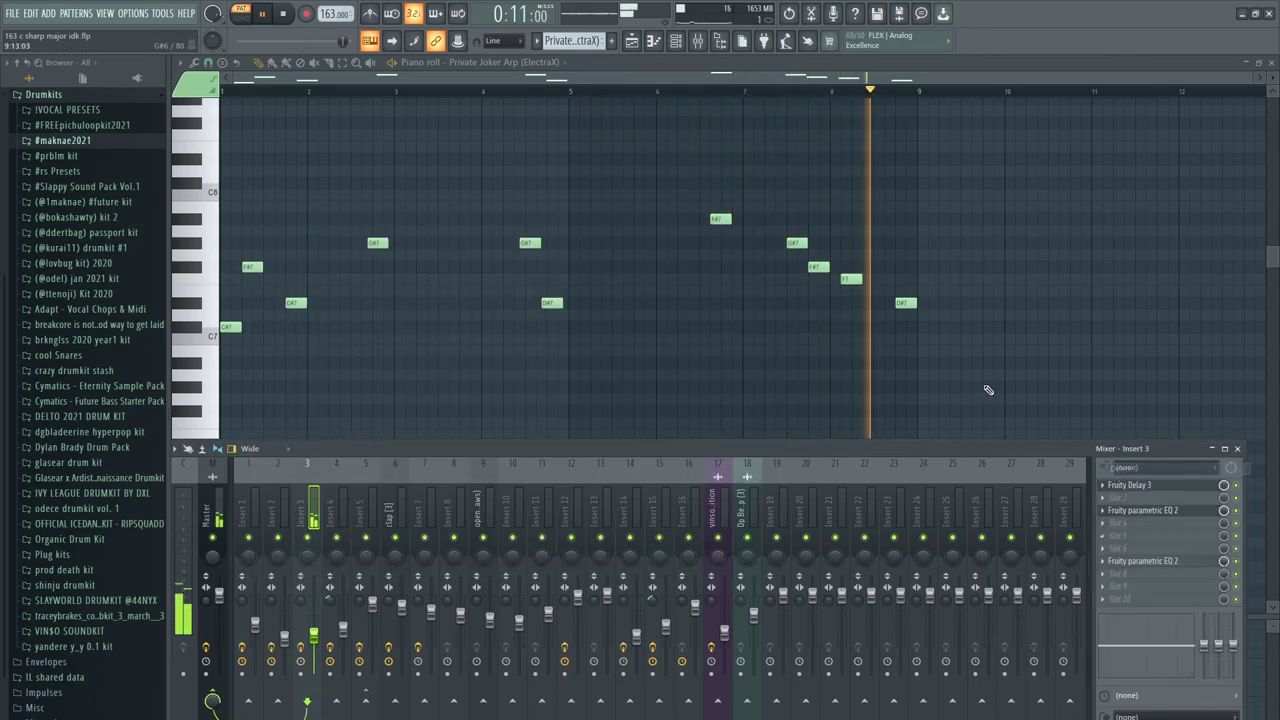
{"action": "key", "text": "space"}
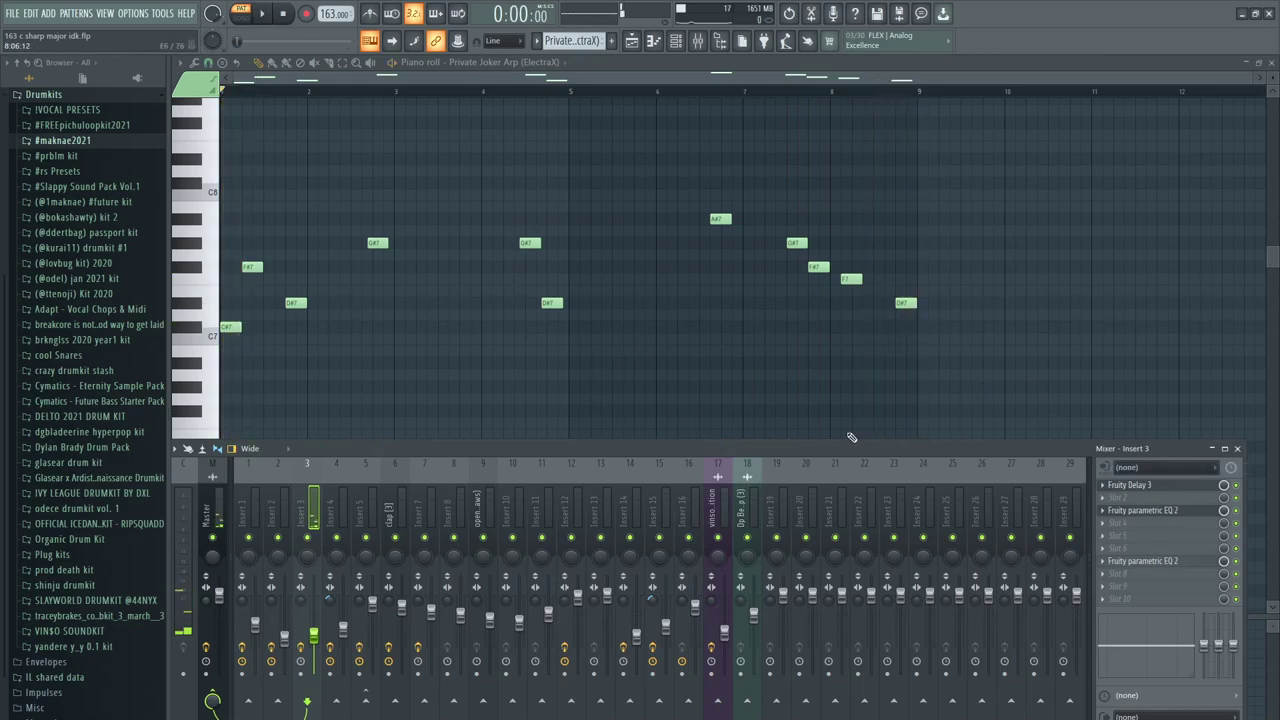
{"action": "left_click", "coordinate": [1150, 485]}
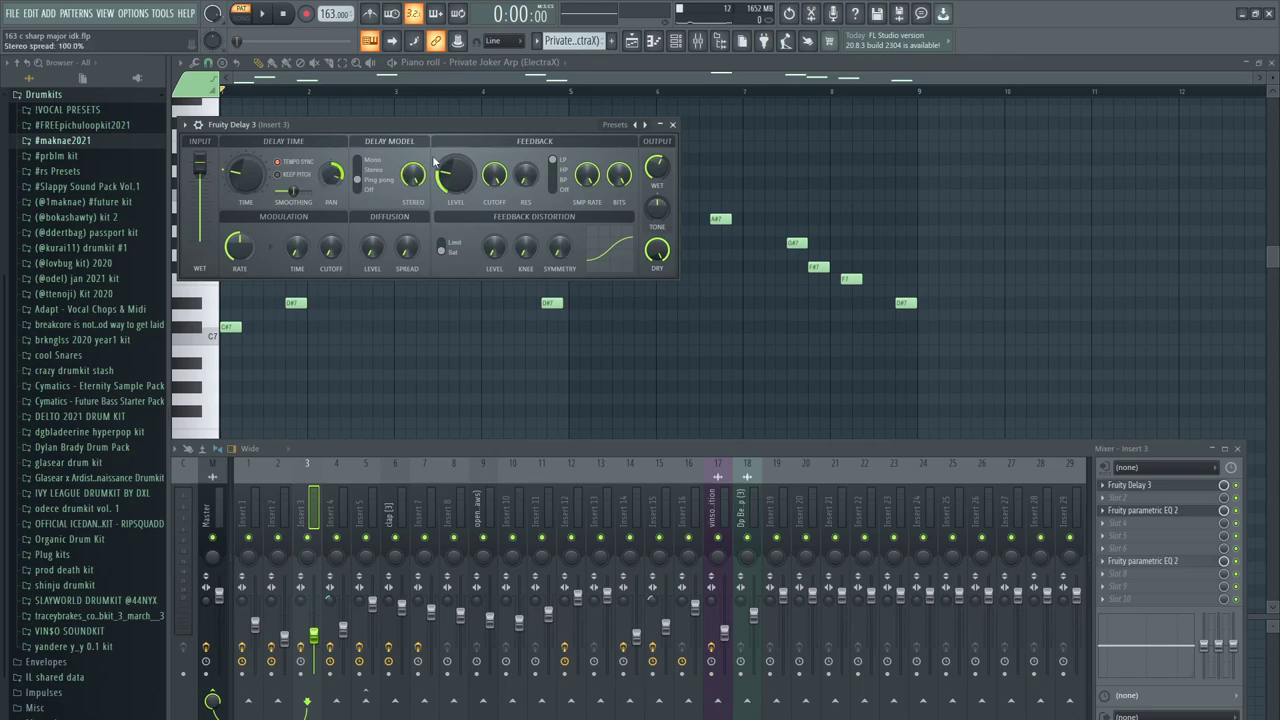
{"action": "left_click", "coordinate": [1160, 563]}
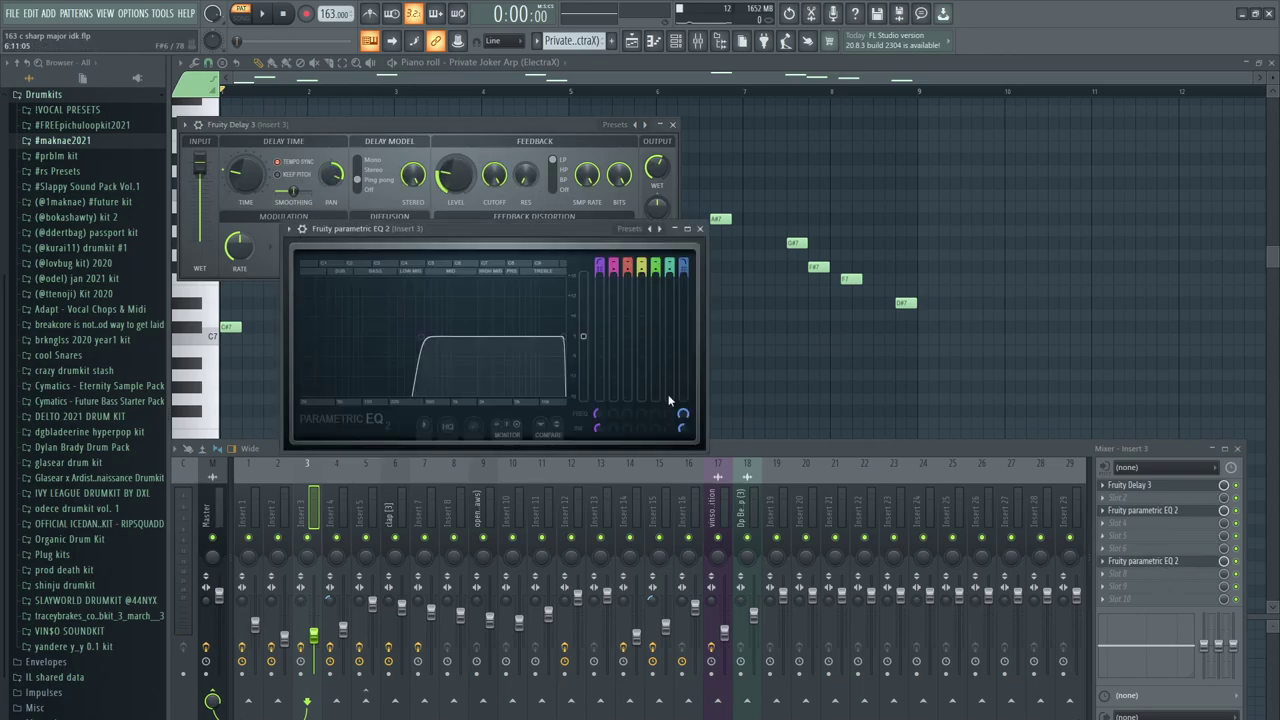
- Close Insert 3's EQ and delay windows and open the ddertbag pluck's notes in the piano roll
{"action": "left_click", "coordinate": [700, 229]}
{"action": "left_click", "coordinate": [673, 124]}
{"action": "left_click", "coordinate": [676, 40]}
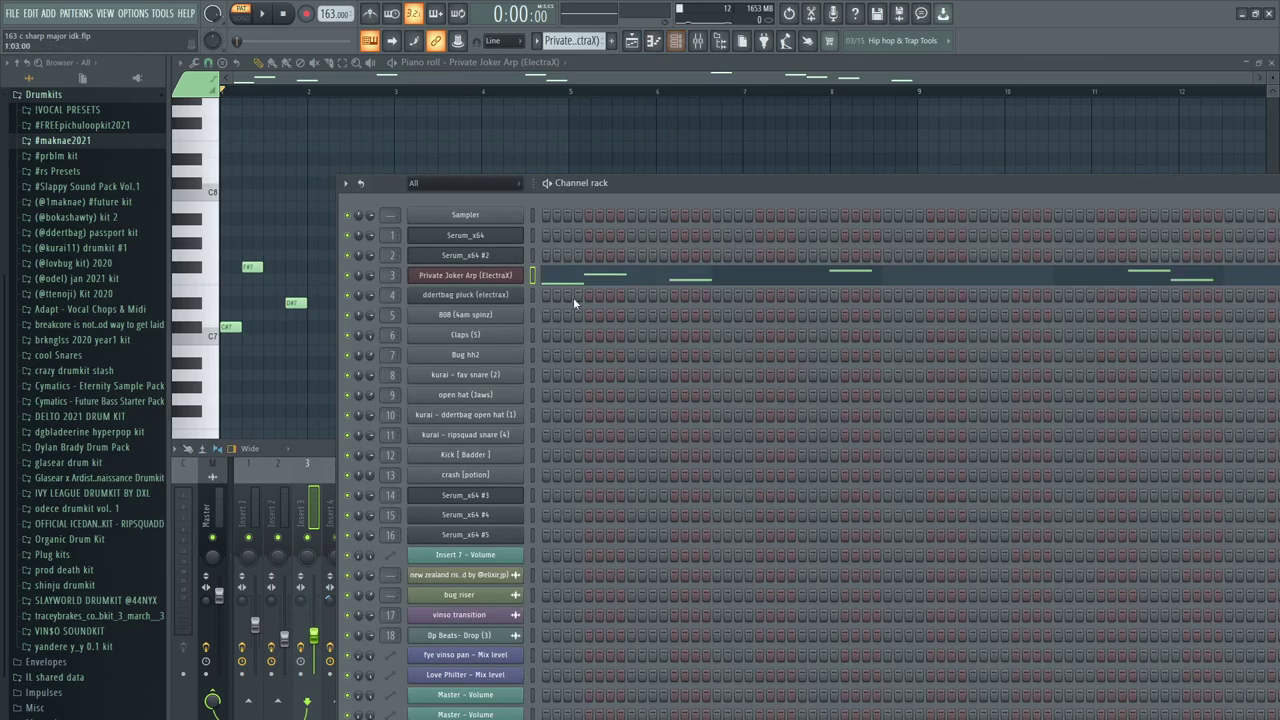
{"action": "right_click", "coordinate": [474, 292]}
{"action": "left_click", "coordinate": [560, 295]}
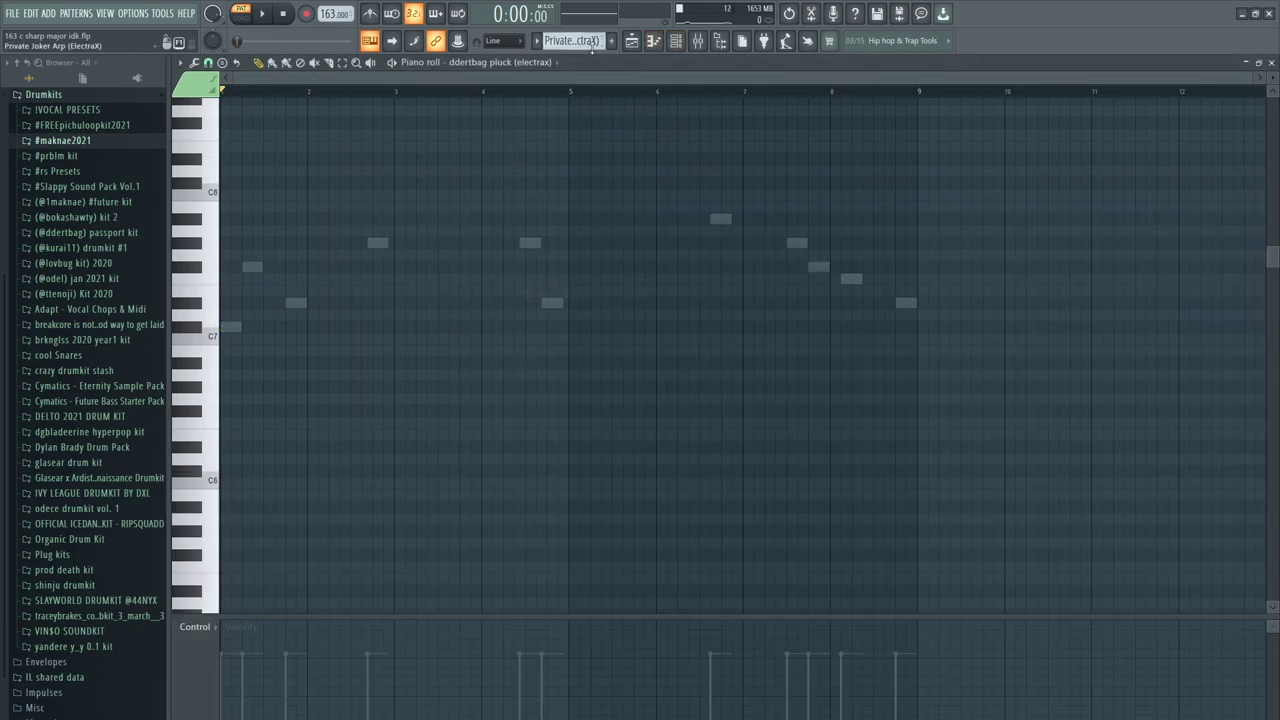
- Open the pluck's Electra2 synth settings, then hide the channel rack to reveal the melody
{"action": "left_click", "coordinate": [676, 40]}
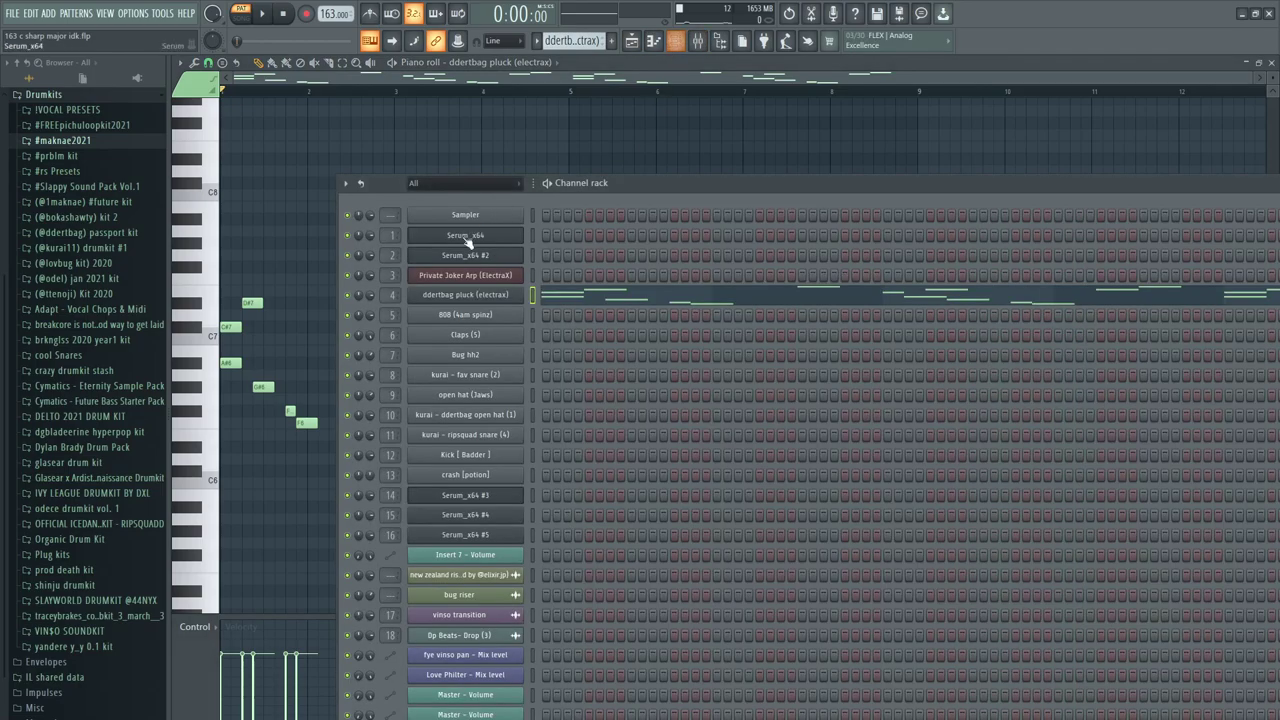
{"action": "left_click", "coordinate": [482, 300]}
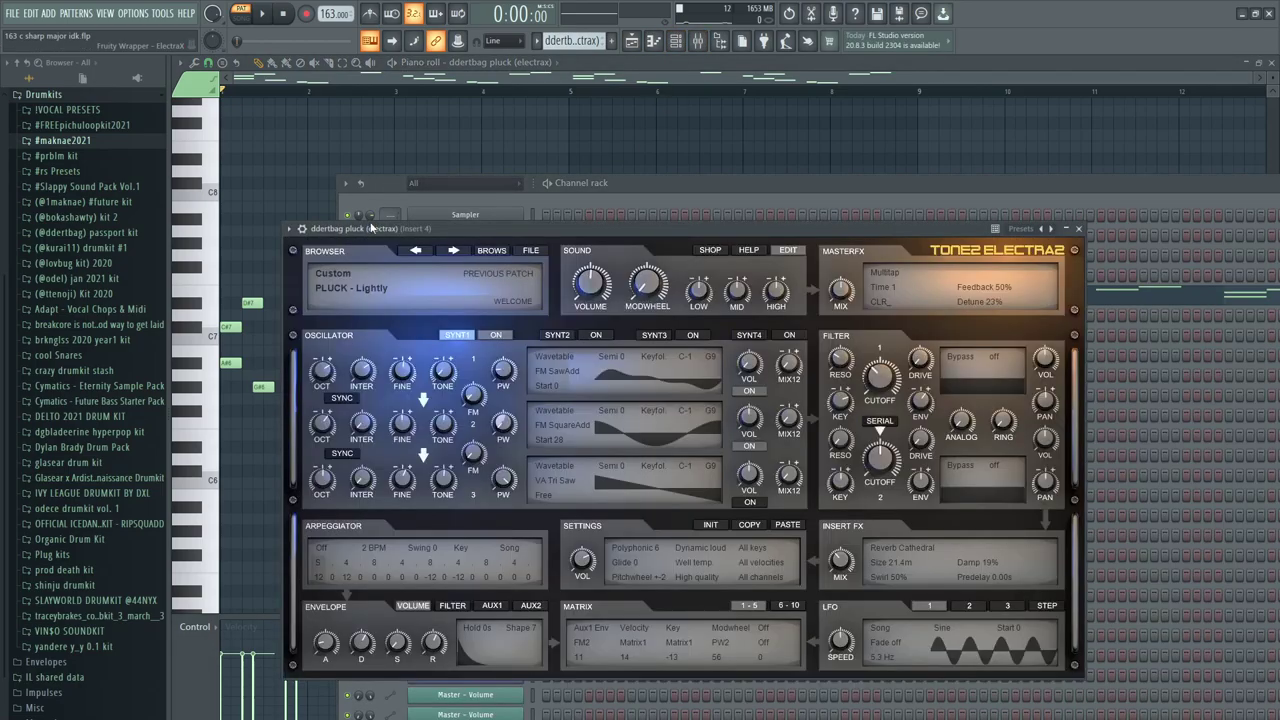
{"action": "left_click_drag", "start_coordinate": [361, 230], "coordinate": [489, 232]}
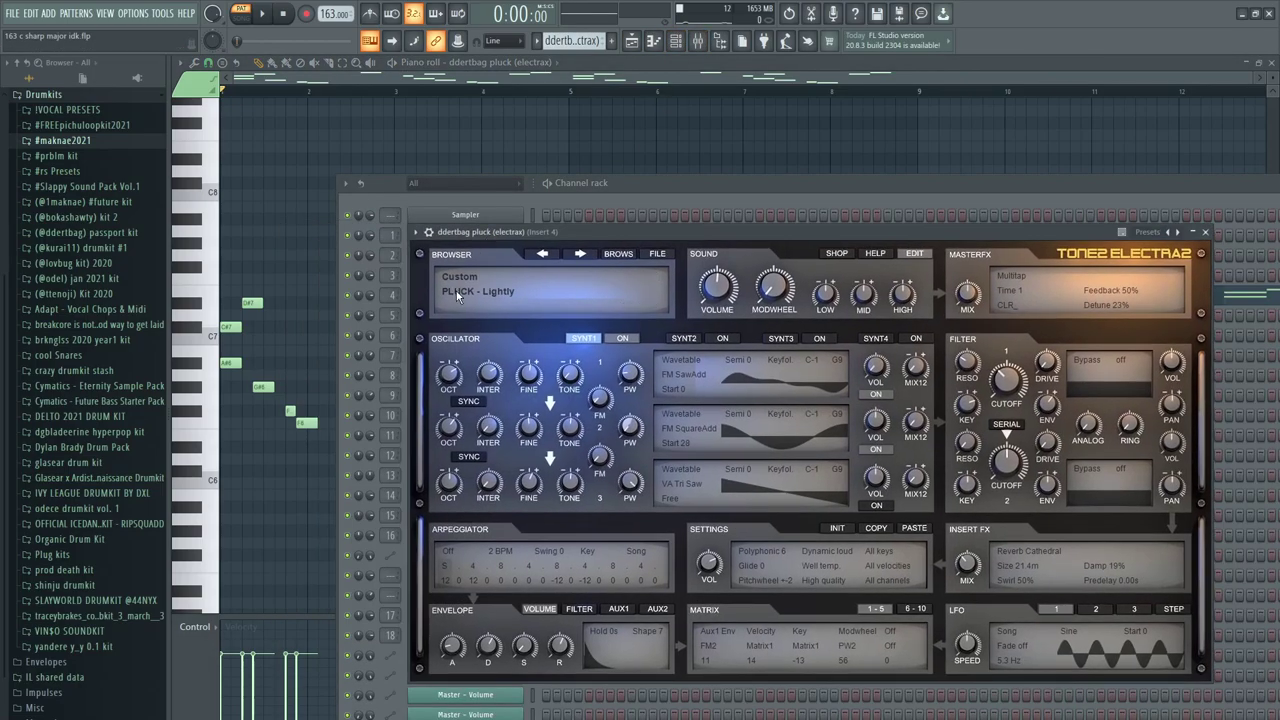
{"action": "left_click_drag", "start_coordinate": [538, 187], "coordinate": [562, 177]}
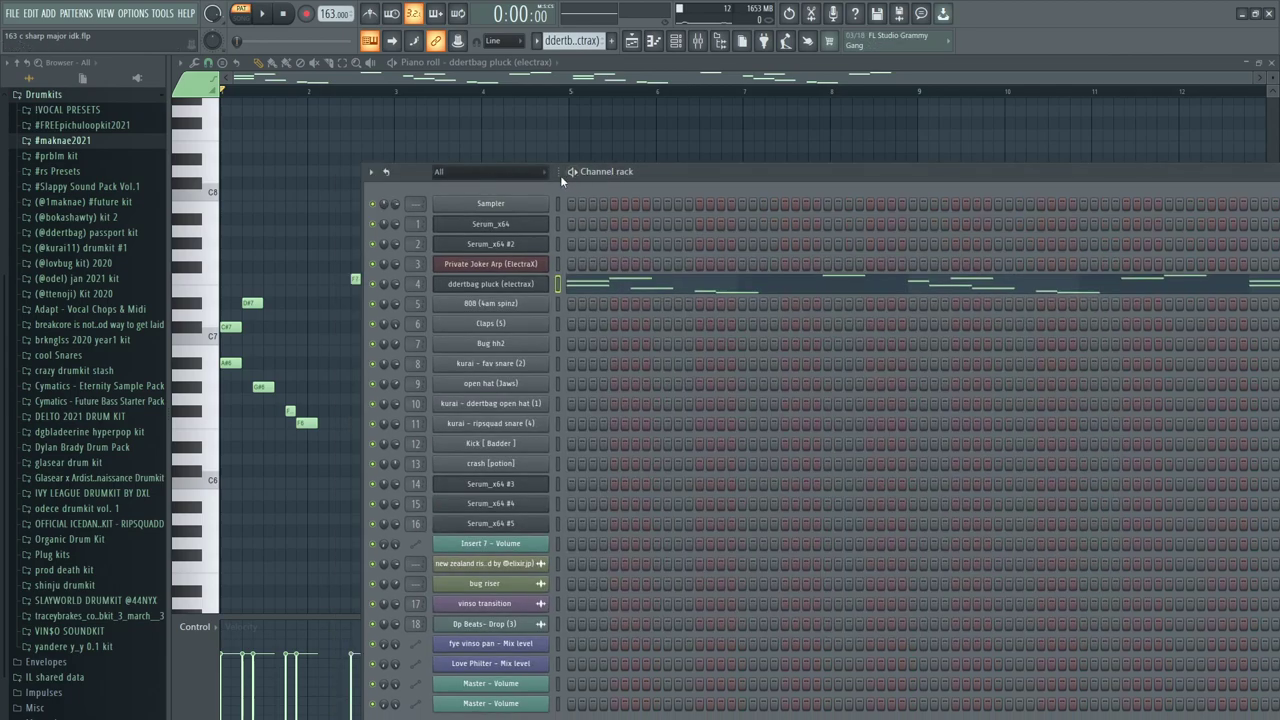
{"action": "left_click", "coordinate": [602, 143]}
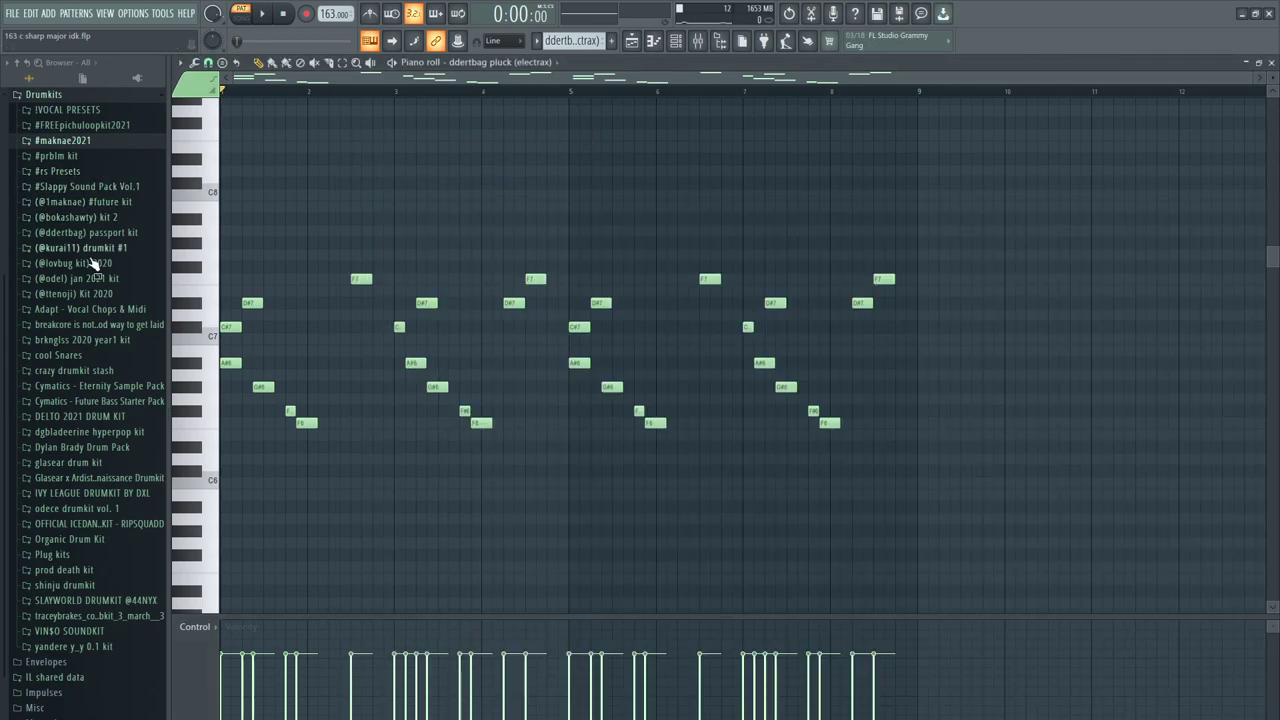
- Expand and collapse the browser's drum kit folders, then toggle the channel rack open and closed
{"action": "left_click", "coordinate": [82, 300]}
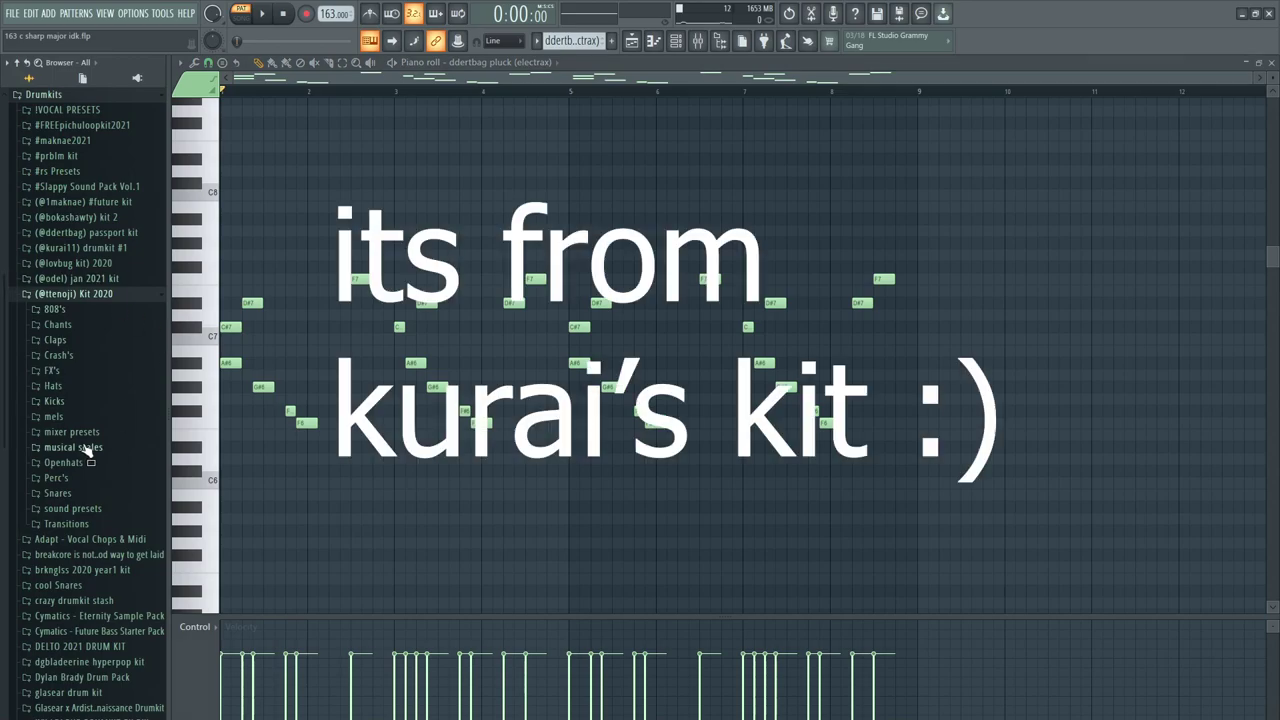
{"action": "left_click", "coordinate": [90, 512]}
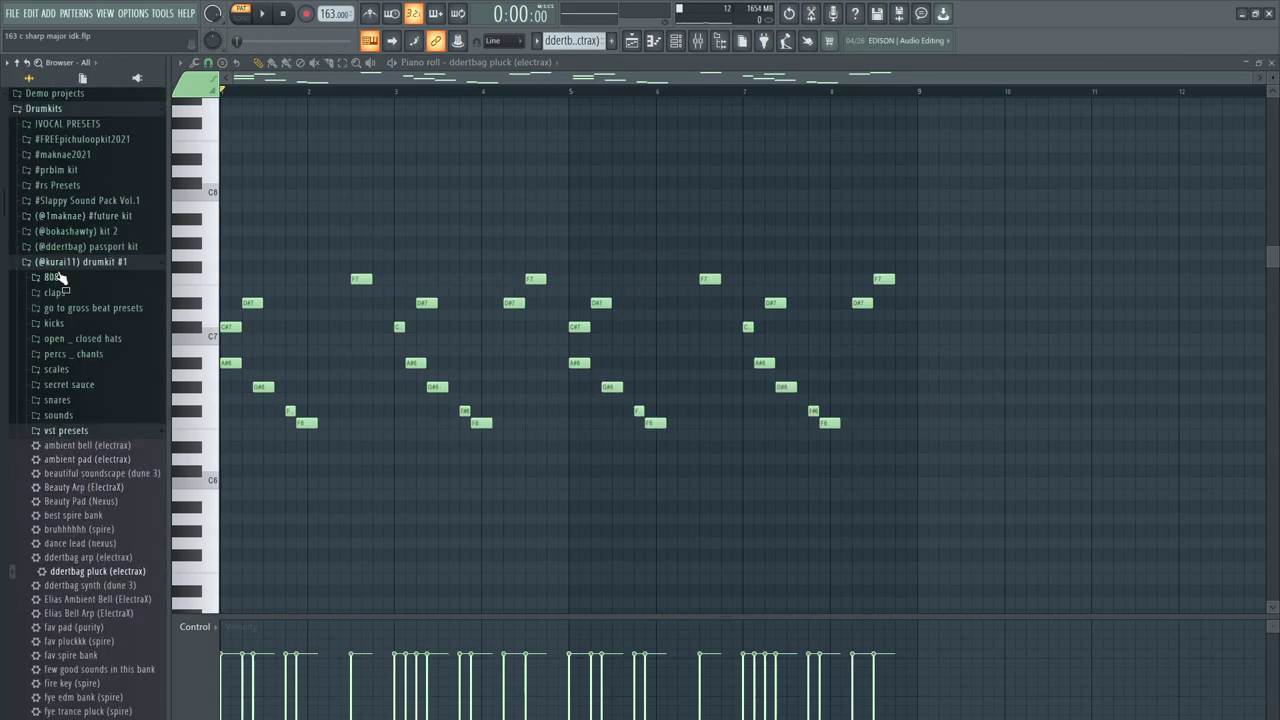
{"action": "left_click", "coordinate": [82, 261]}
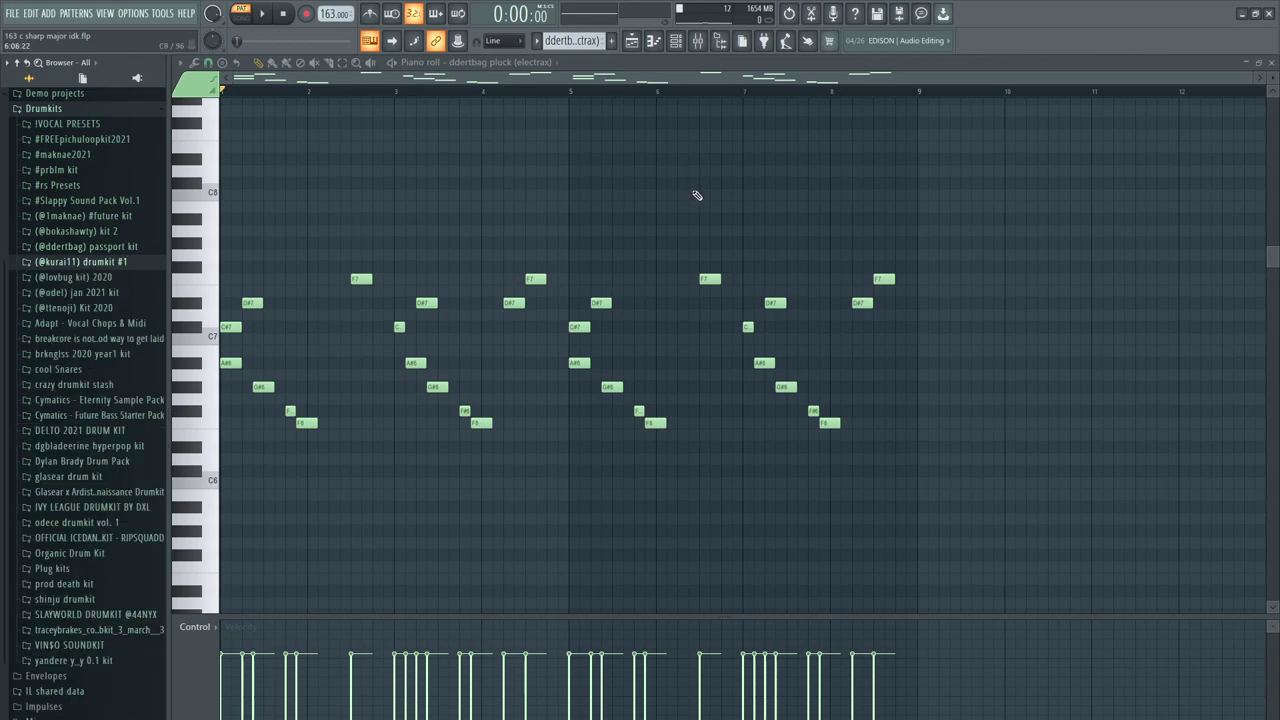
{"action": "left_click", "coordinate": [678, 40]}
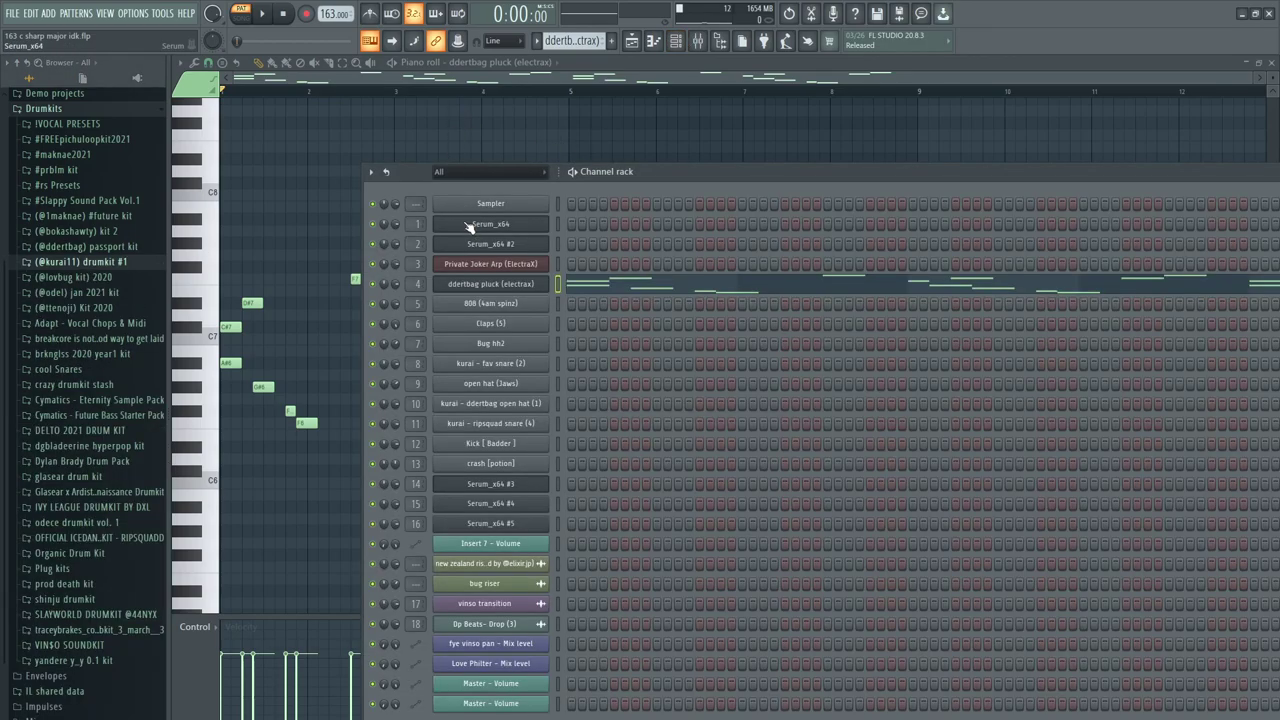
{"action": "key", "text": "F6"}
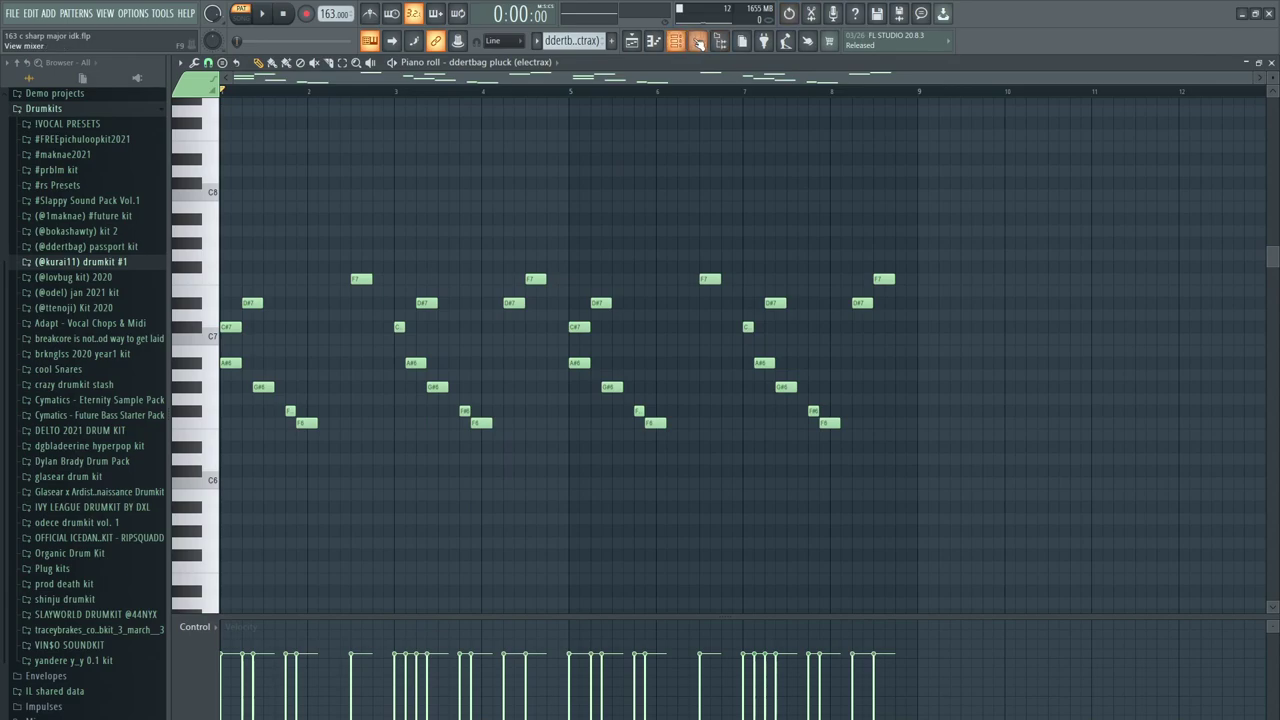
- Preview the pluck melody twice with the mixer opened beneath the piano roll, ending stopped
{"action": "key", "text": "space"}
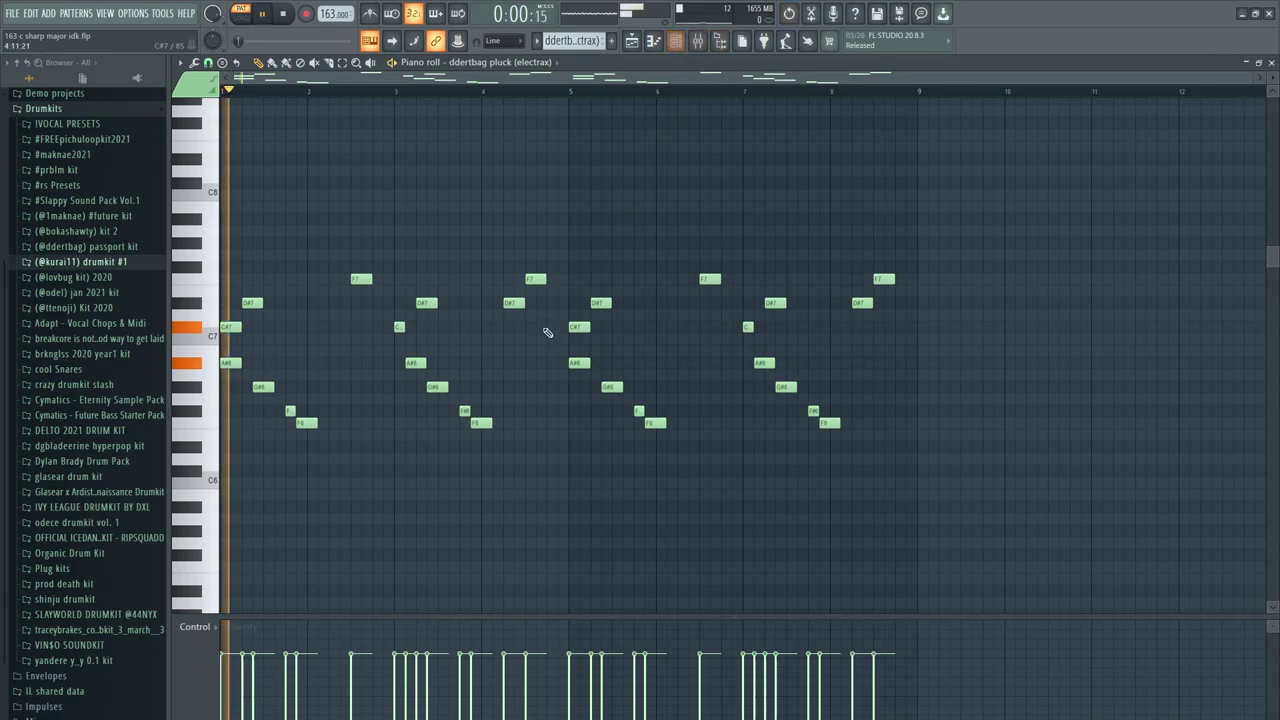
{"action": "left_click", "coordinate": [700, 40]}
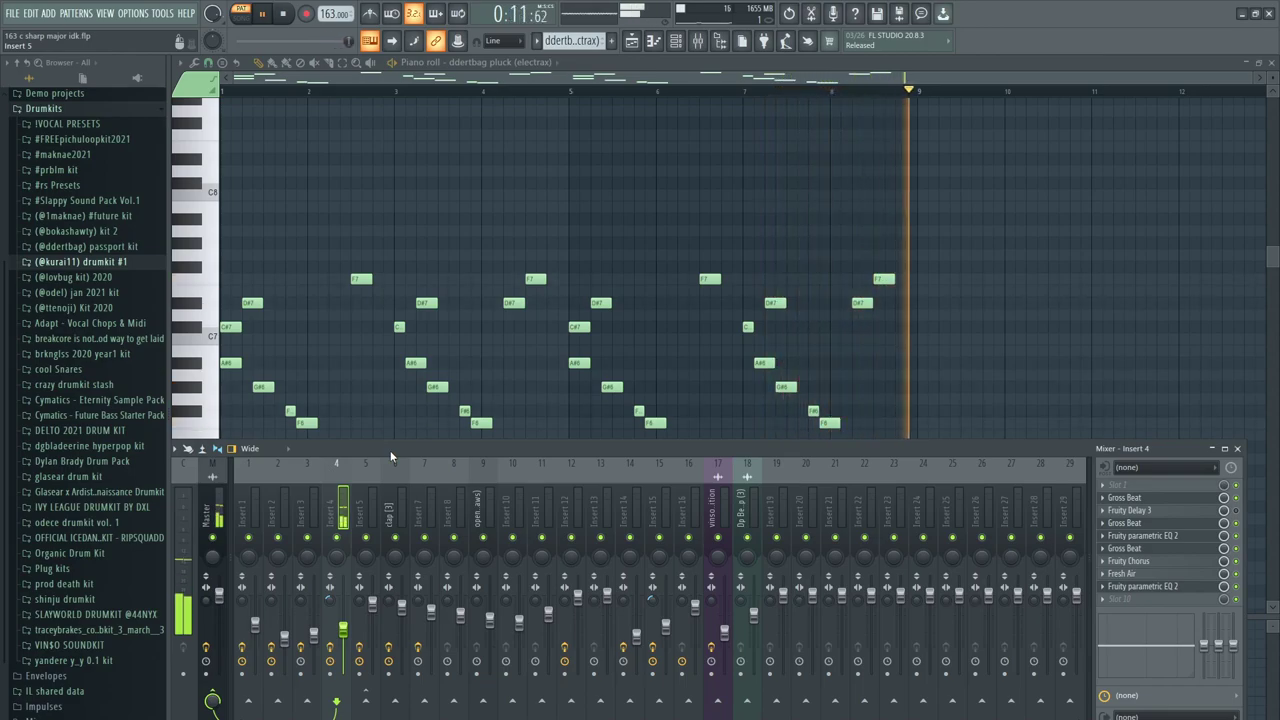
{"action": "key", "text": "space"}
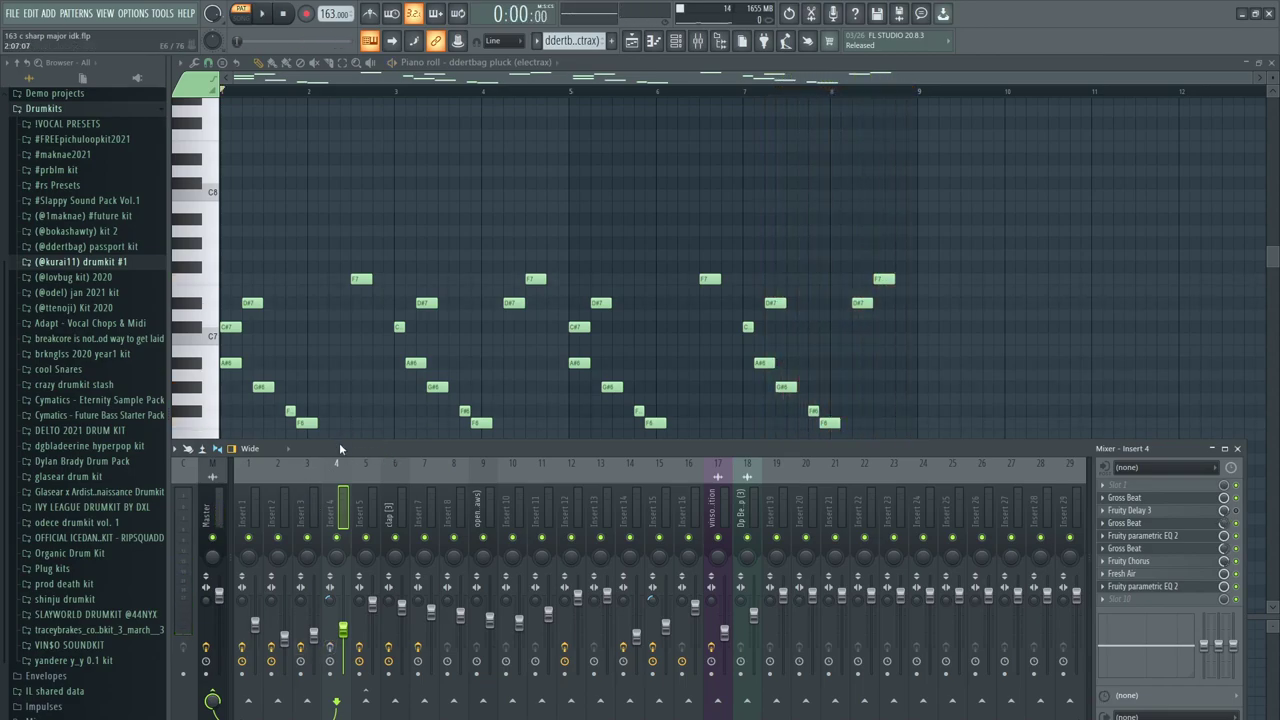
{"action": "mouse_move", "coordinate": [338, 449]}
{"action": "left_mouse_down"}
{"action": "mouse_move", "coordinate": [337, 437]}
{"action": "mouse_move", "coordinate": [337, 451]}
{"action": "left_mouse_up"}
{"action": "key", "text": "space"}
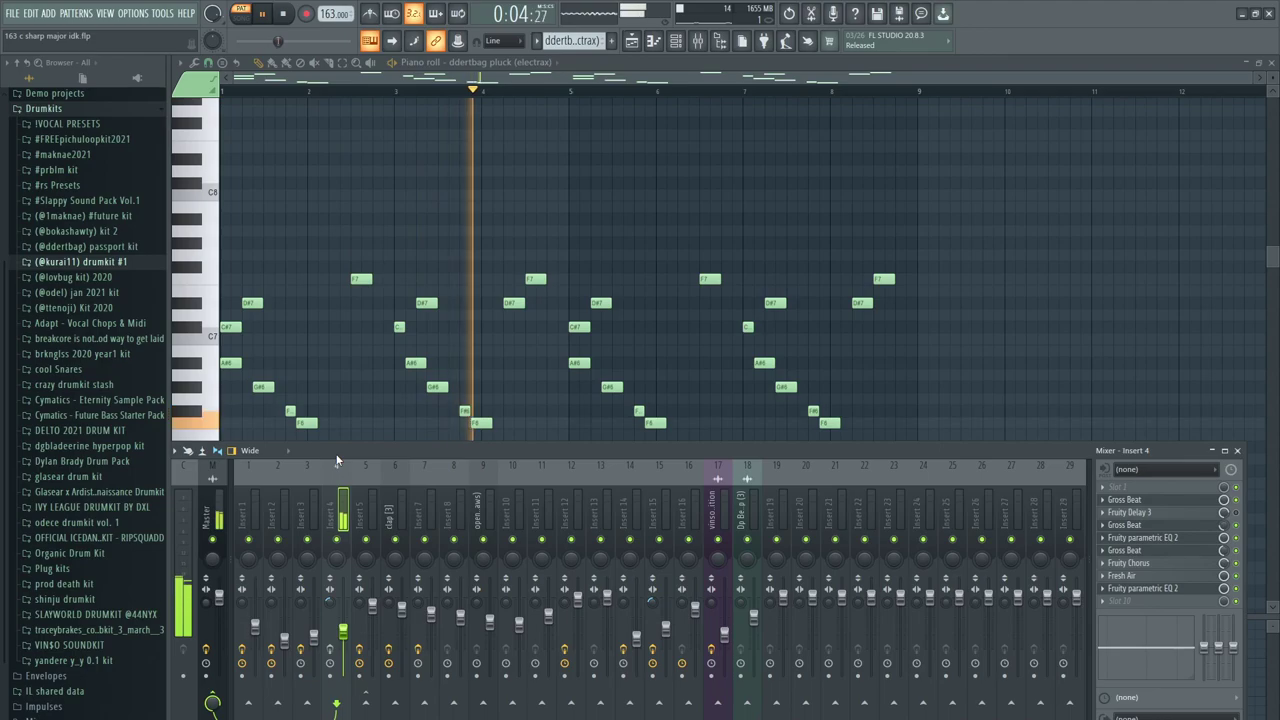
{"action": "key", "text": "space"}
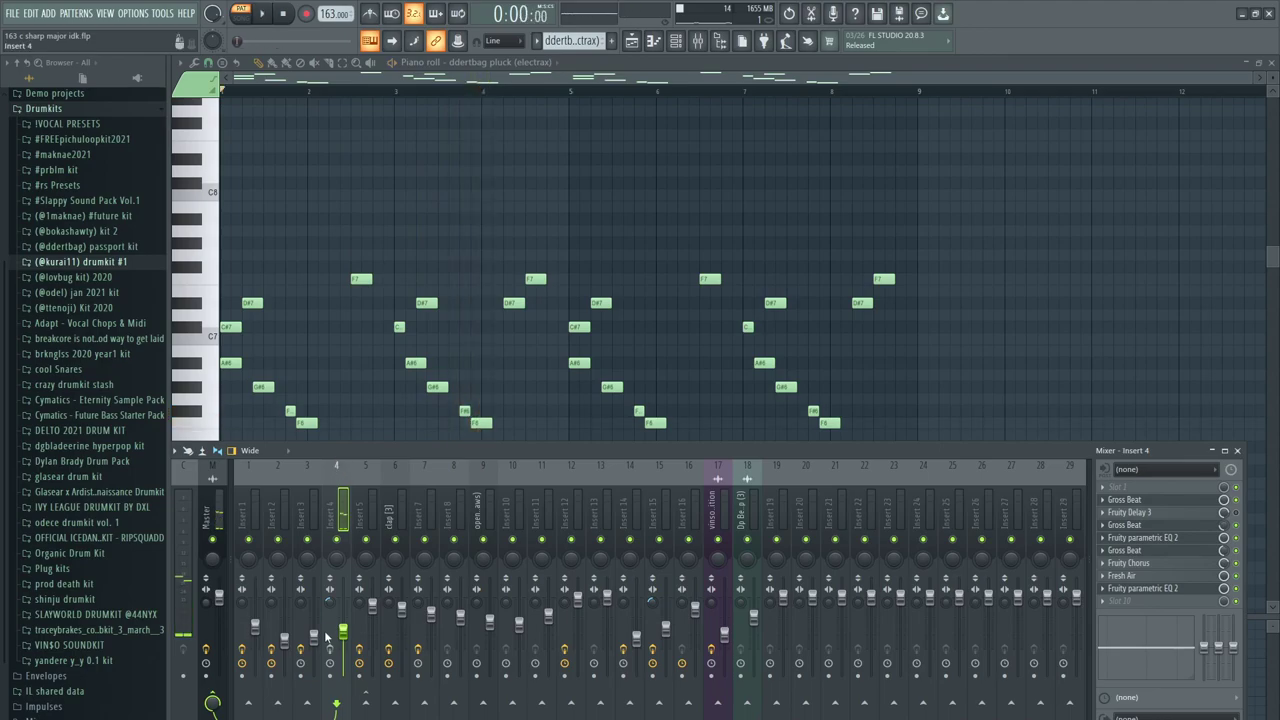
- Open Insert 4's Gross Beat, Fruity Delay 3, parametric EQ 2 and second Gross Beat, arranging their windows
{"action": "left_click", "coordinate": [1130, 499]}
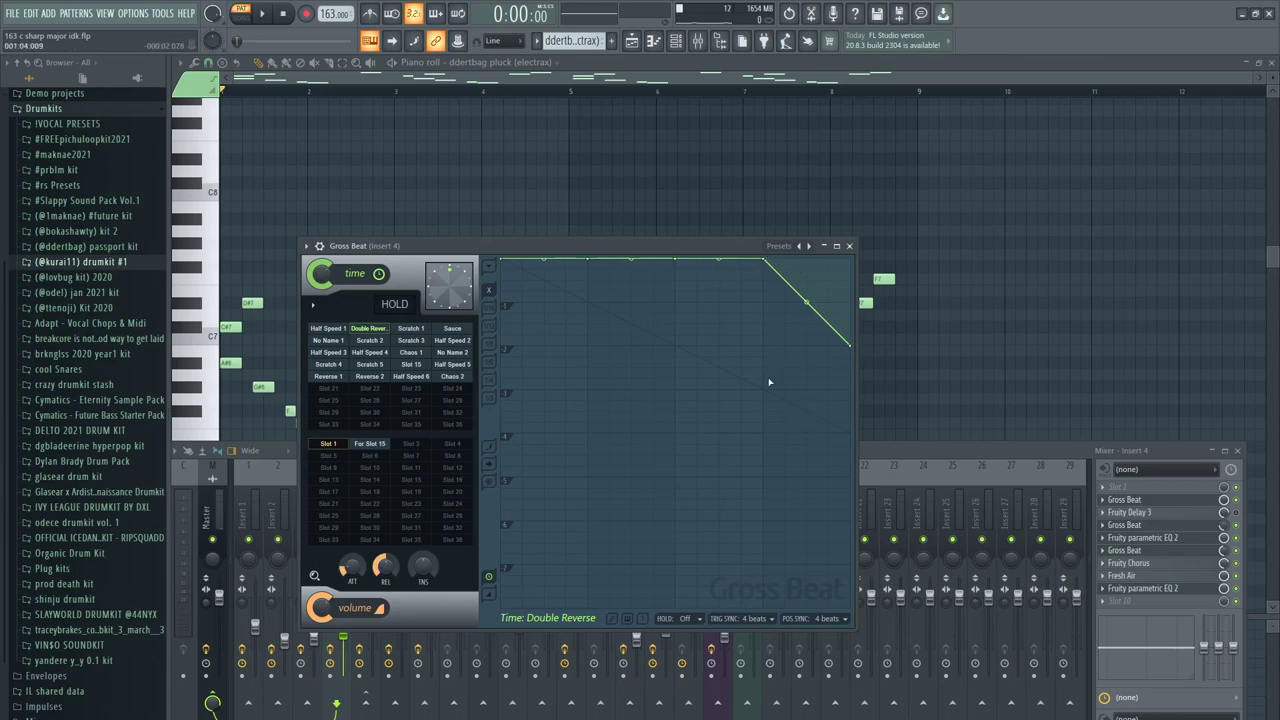
{"action": "left_click", "coordinate": [1132, 517]}
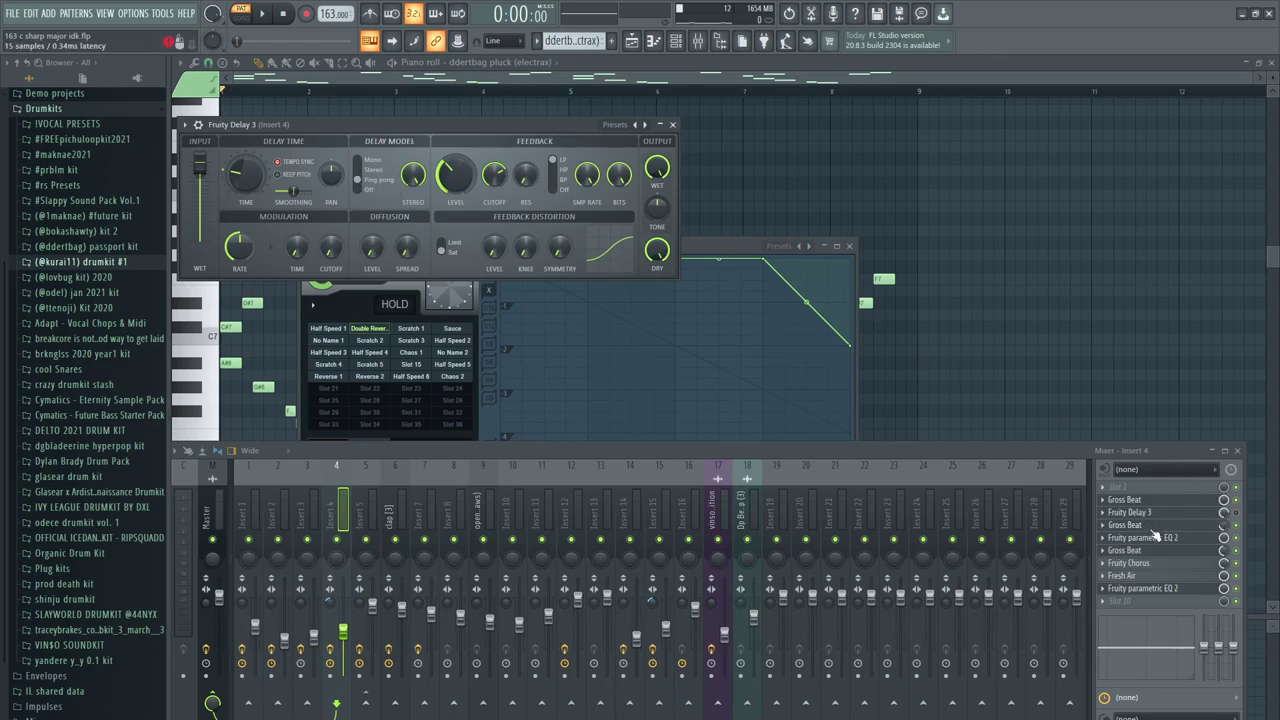
{"action": "left_click", "coordinate": [1150, 528]}
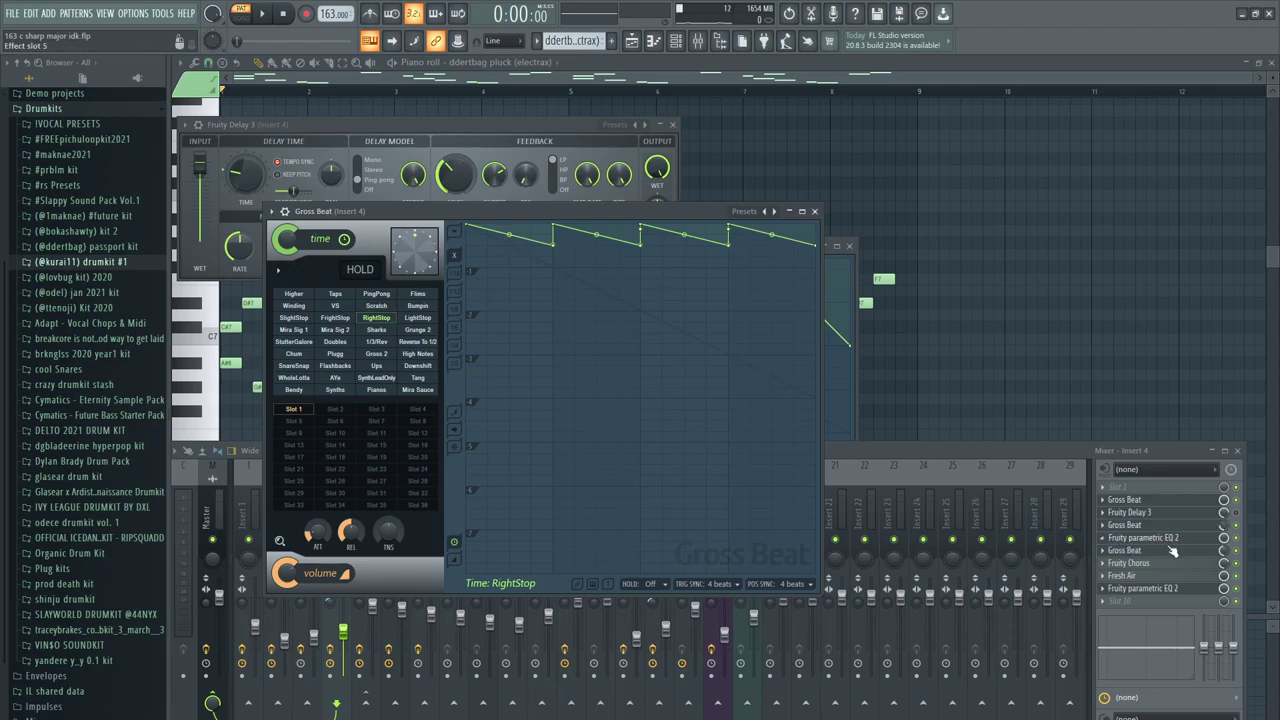
{"action": "left_click", "coordinate": [1170, 546]}
{"action": "left_click", "coordinate": [1168, 540]}
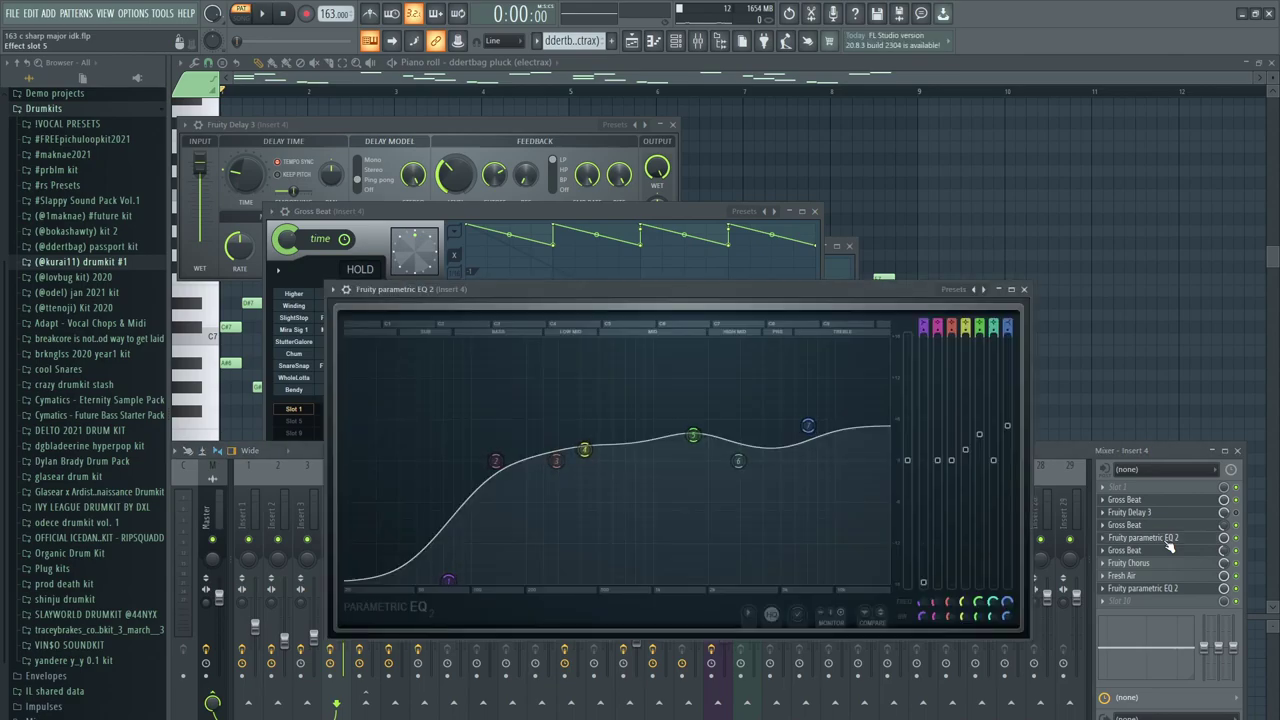
{"action": "left_click_drag", "start_coordinate": [451, 292], "coordinate": [372, 208]}
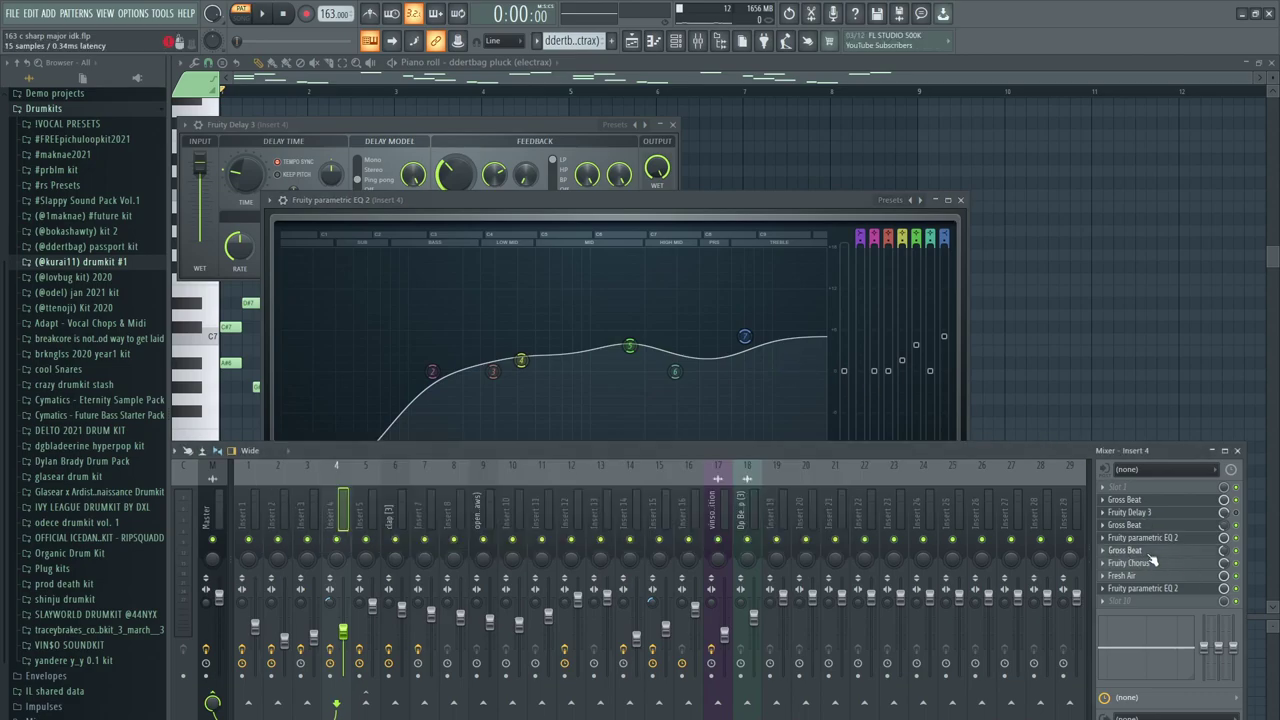
{"action": "left_click", "coordinate": [1148, 551]}
{"action": "left_click_drag", "start_coordinate": [324, 145], "coordinate": [494, 169]}
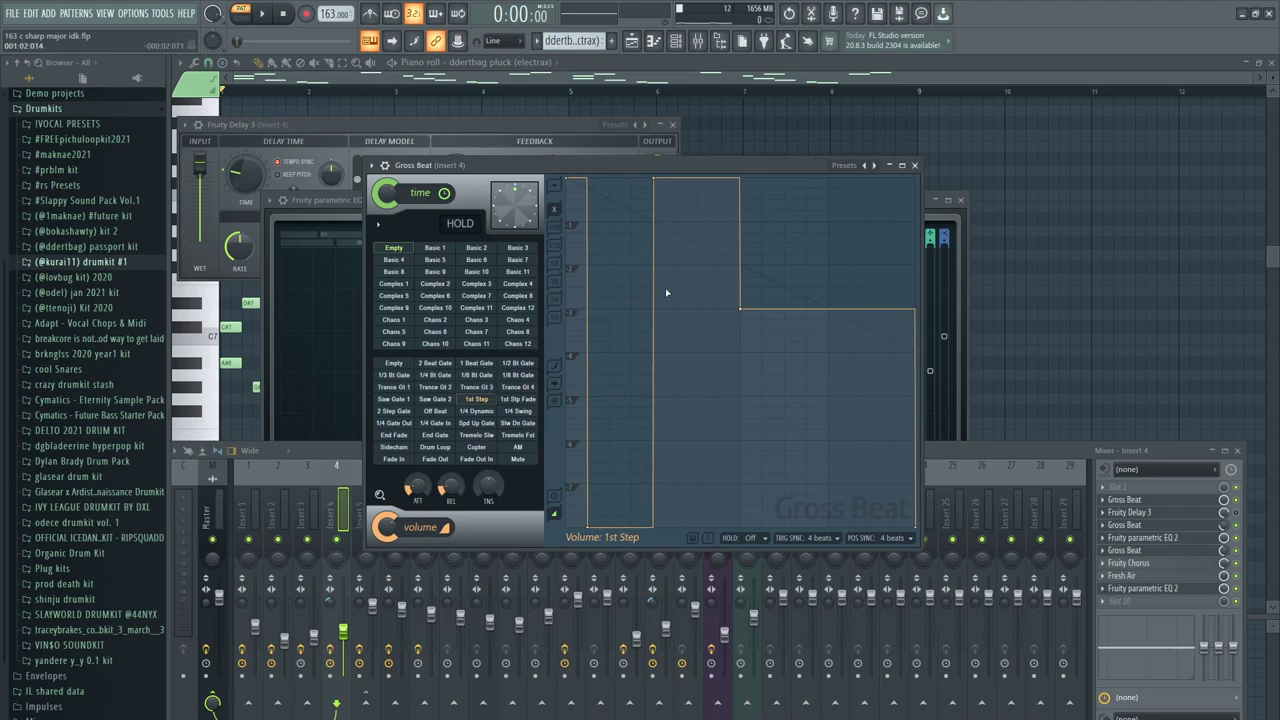
- Review Insert 4's Fruity Chorus, Fresh Air (Mid Air 50, High Air 17) and final EQ
{"action": "left_click", "coordinate": [1158, 566]}
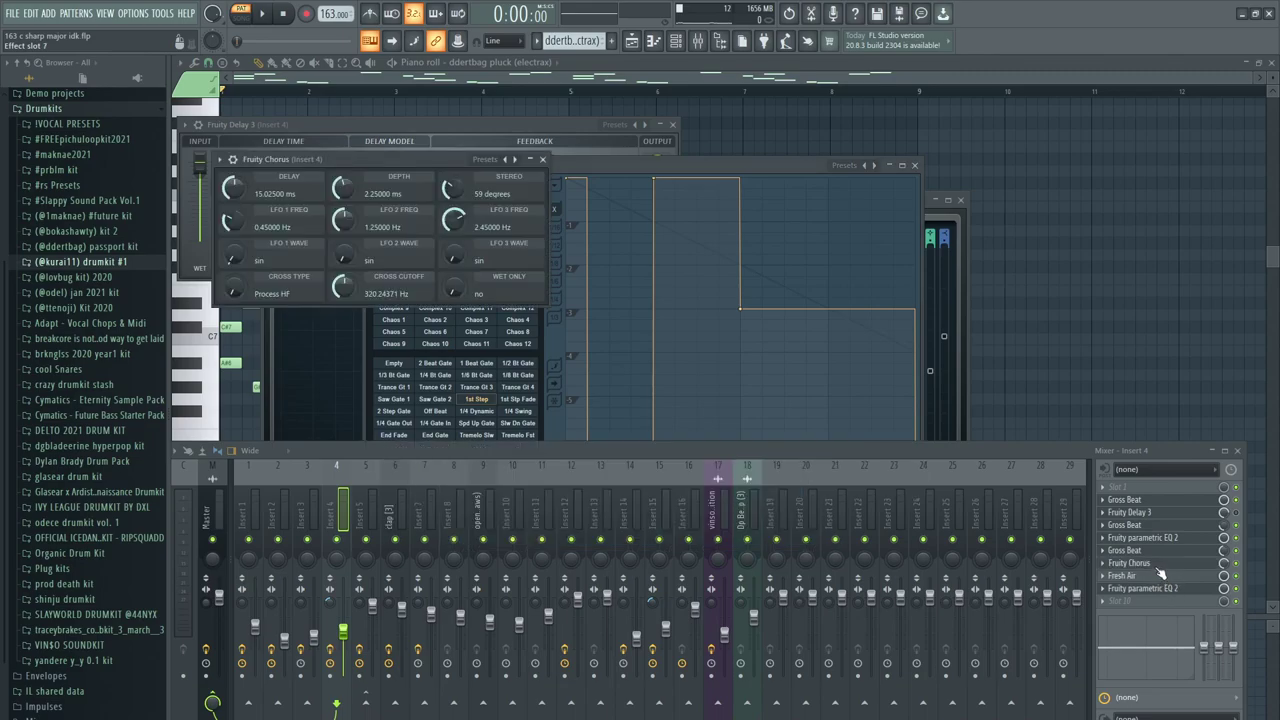
{"action": "left_click_drag", "start_coordinate": [365, 159], "coordinate": [580, 175]}
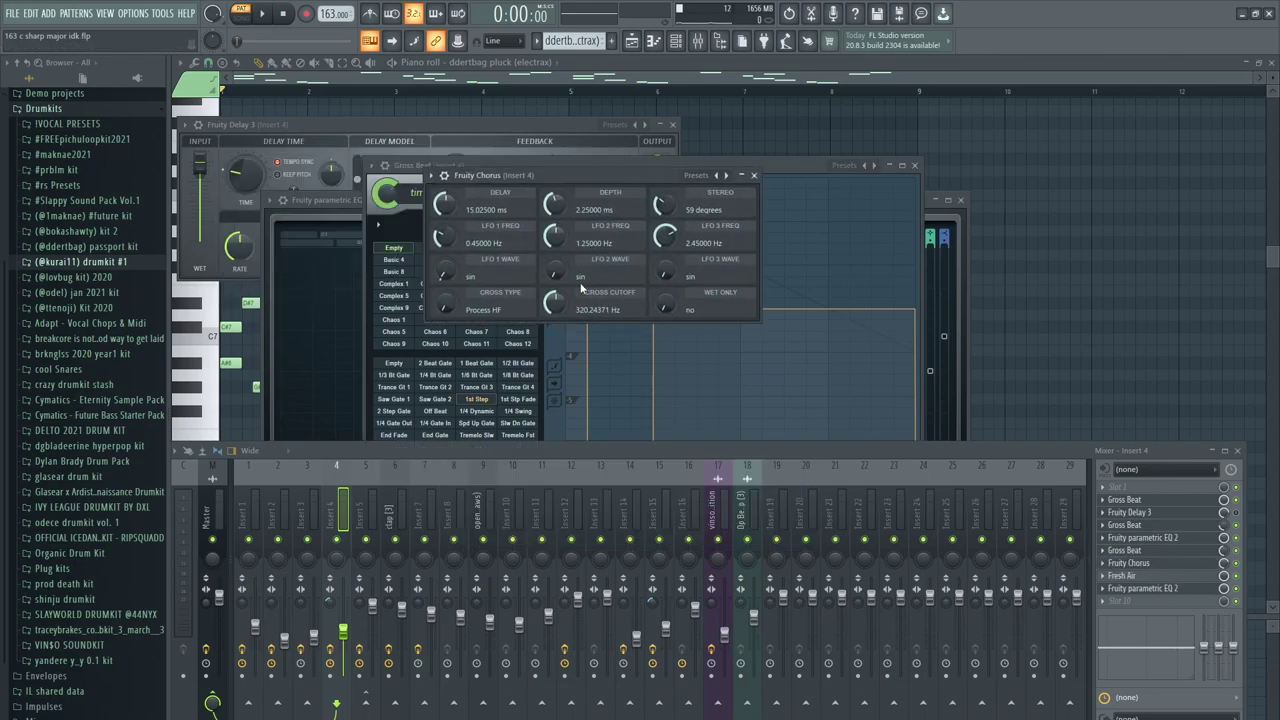
{"action": "left_click", "coordinate": [1138, 578]}
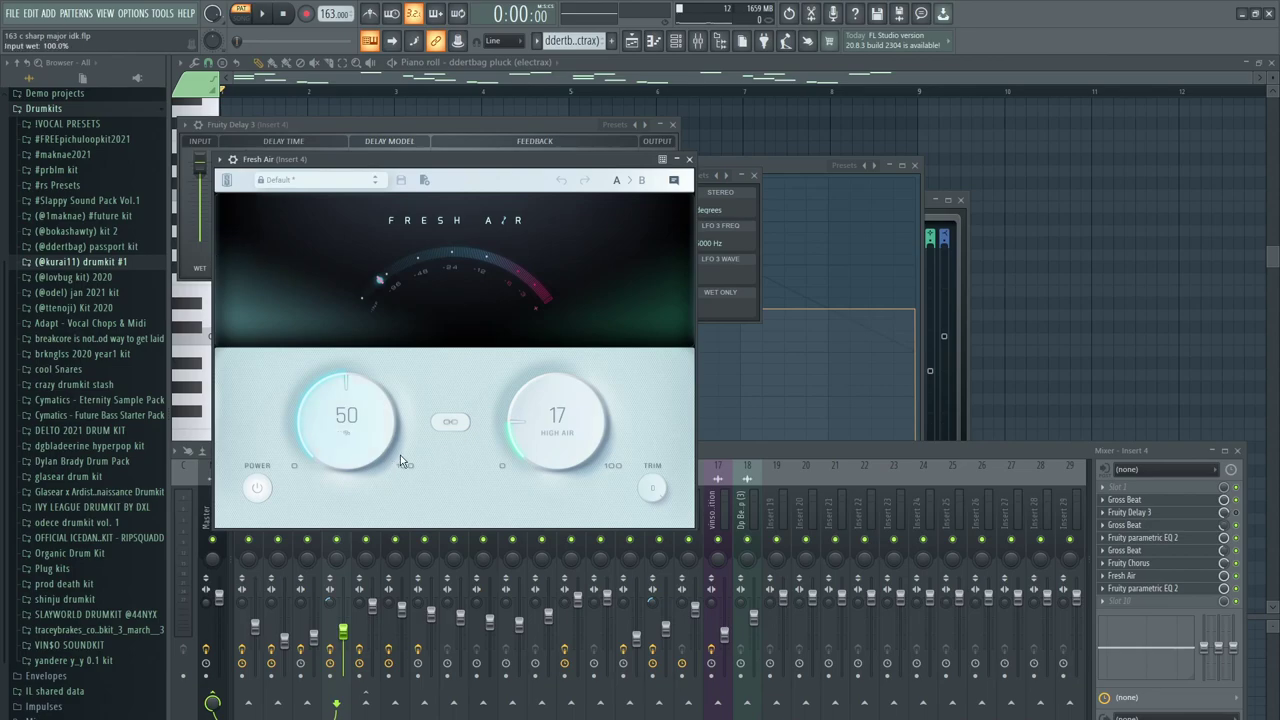
{"action": "left_click", "coordinate": [1150, 589]}
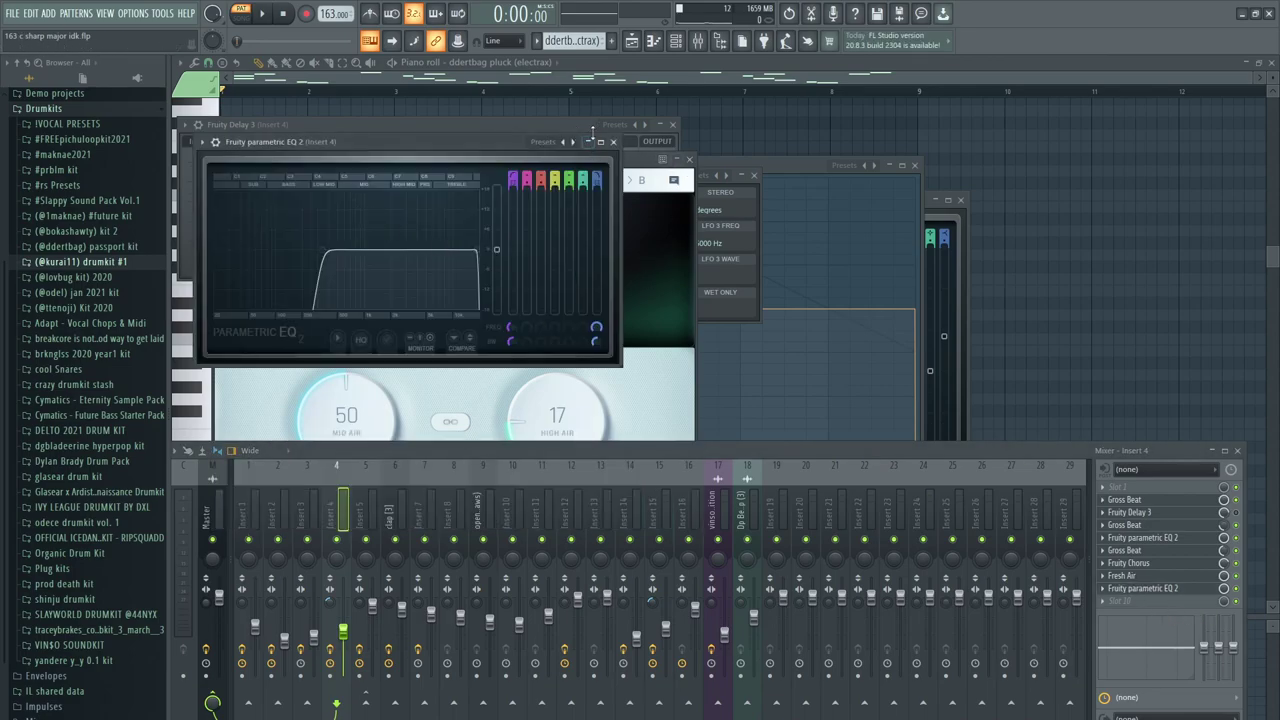
- Close the EQ, Fresh Air and Fruity Delay 3 windows and bring back the channel rack
{"action": "left_click", "coordinate": [614, 142]}
{"action": "left_click", "coordinate": [688, 159]}
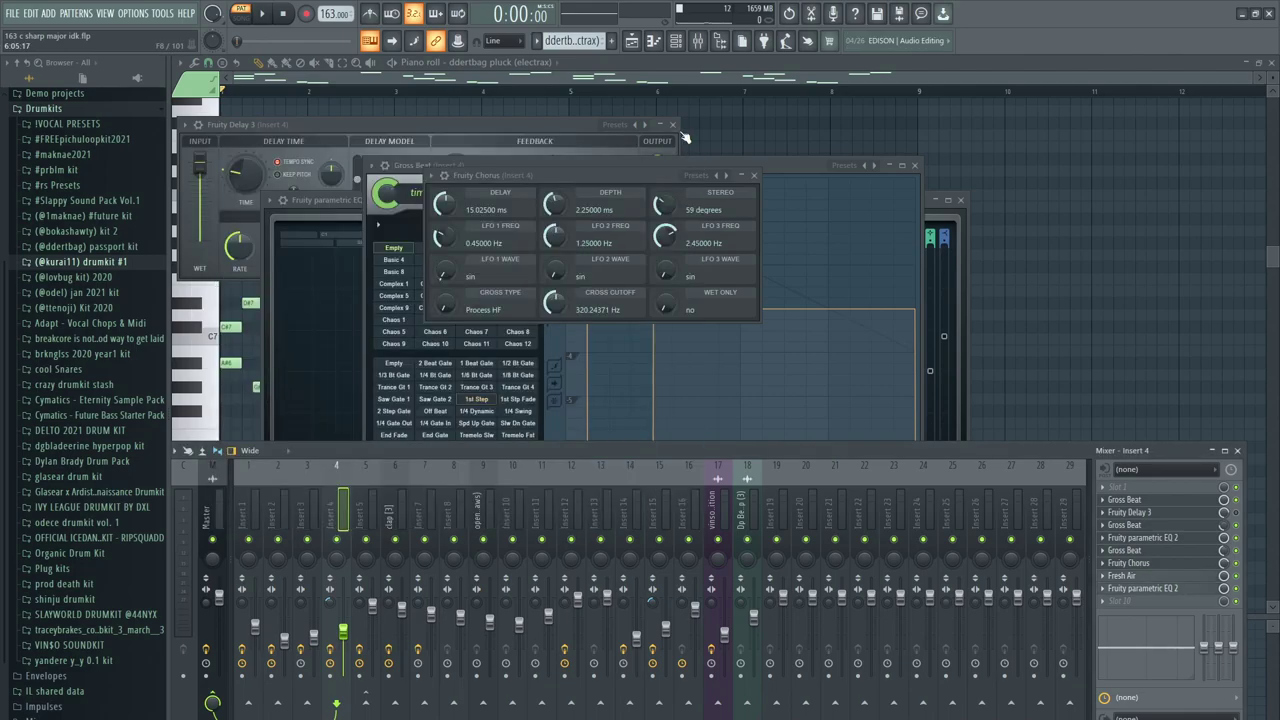
{"action": "left_click", "coordinate": [673, 124]}
{"action": "left_click", "coordinate": [675, 41]}
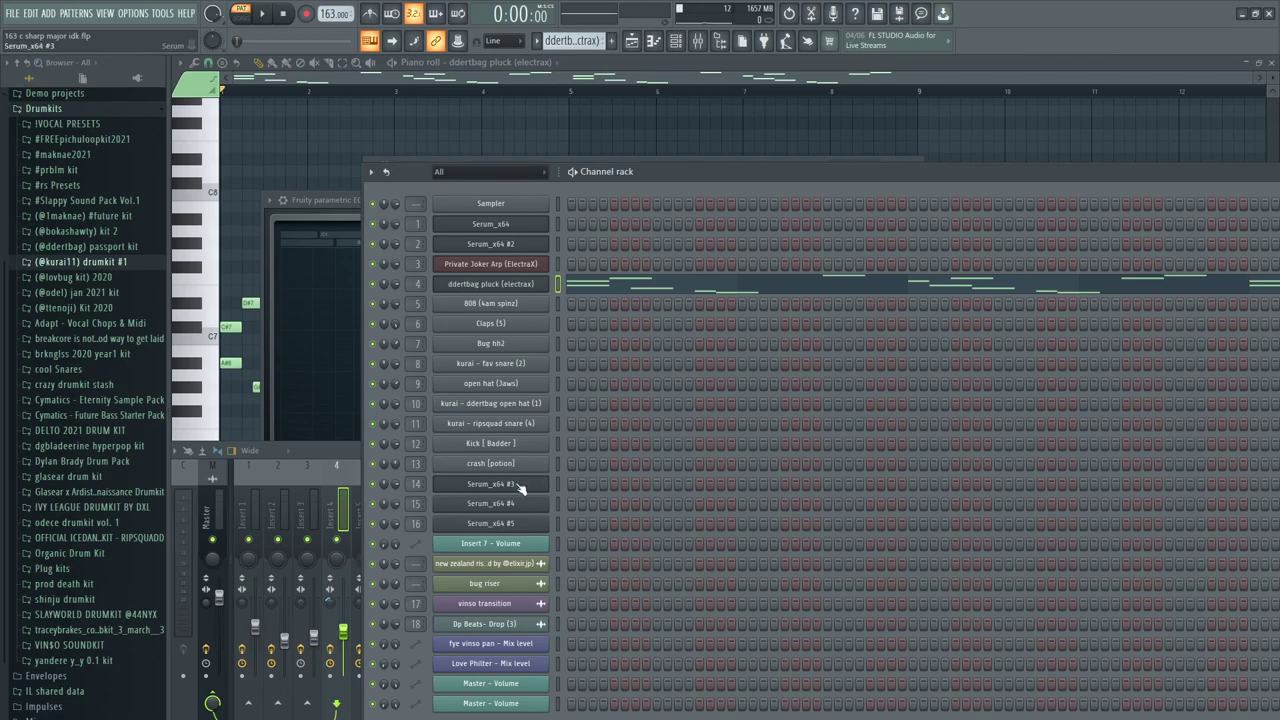
- Open Serum_x64 #3's melody in the piano roll, preview it briefly, then return to the channel rack
{"action": "right_click", "coordinate": [547, 480]}
{"action": "left_click", "coordinate": [575, 485]}
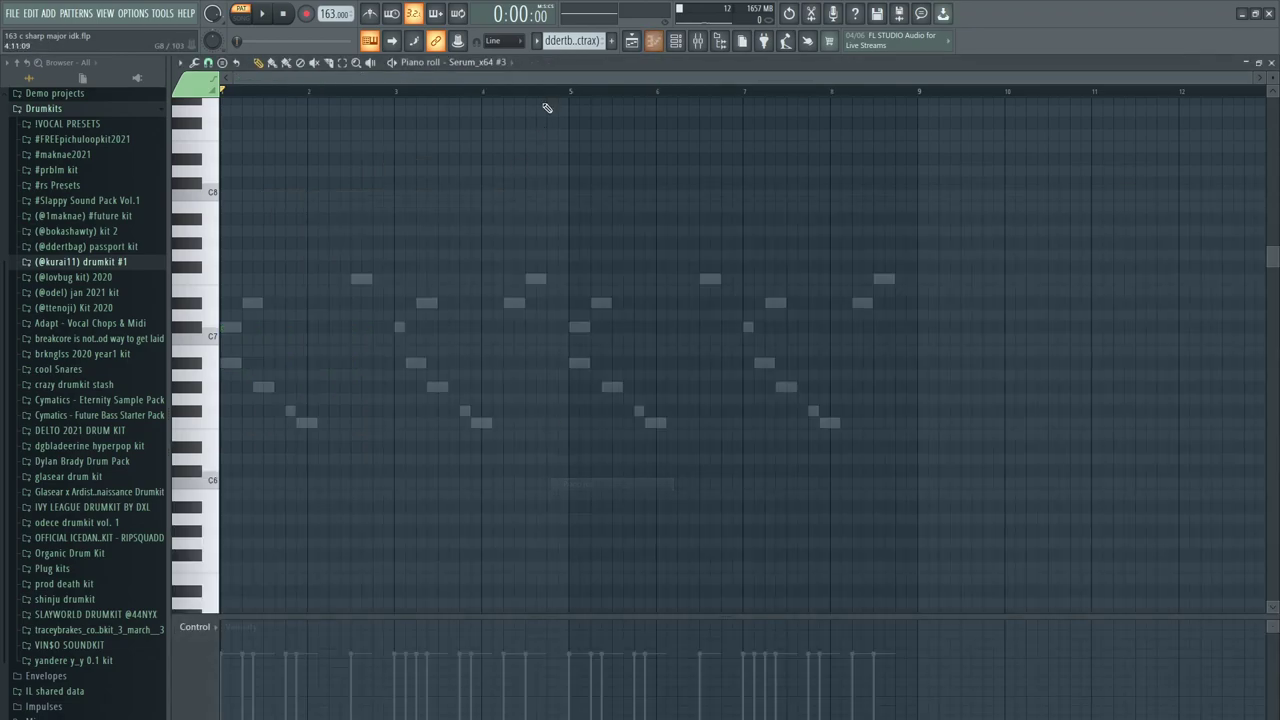
{"action": "scroll", "coordinate": [580, 40], "scroll_direction": "down", "scroll_amount": 1}
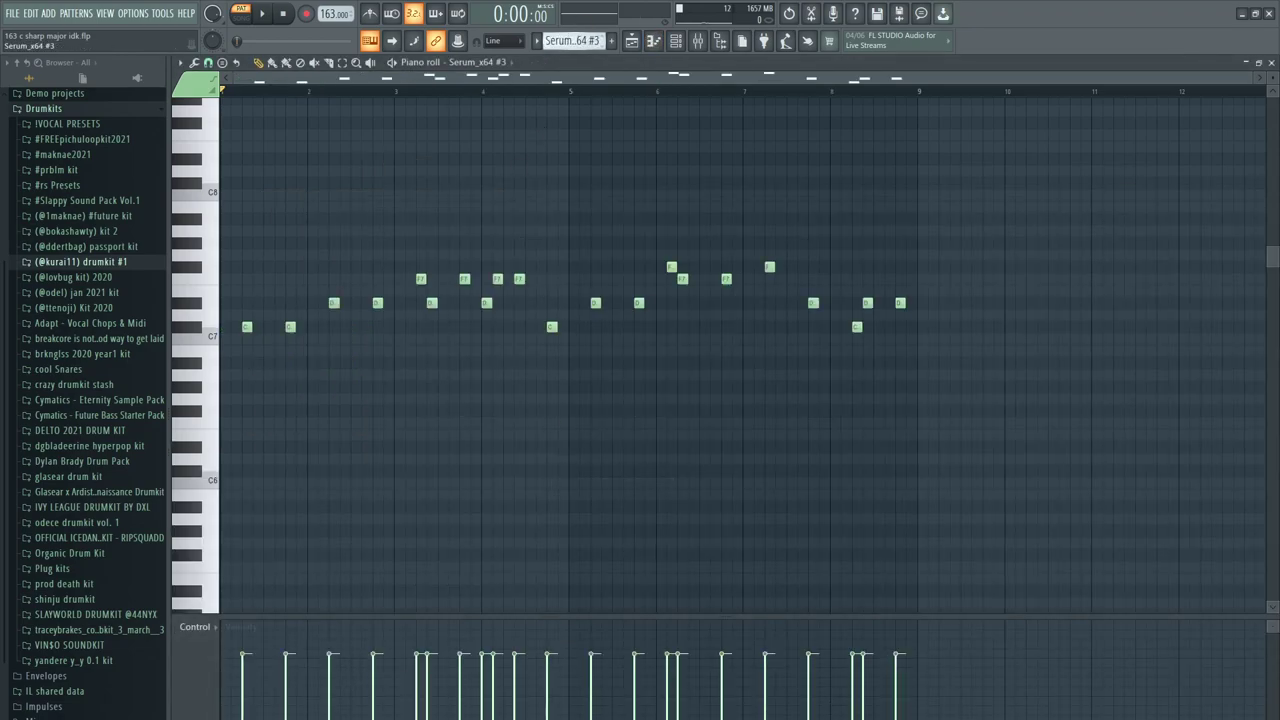
{"action": "key", "text": "space"}
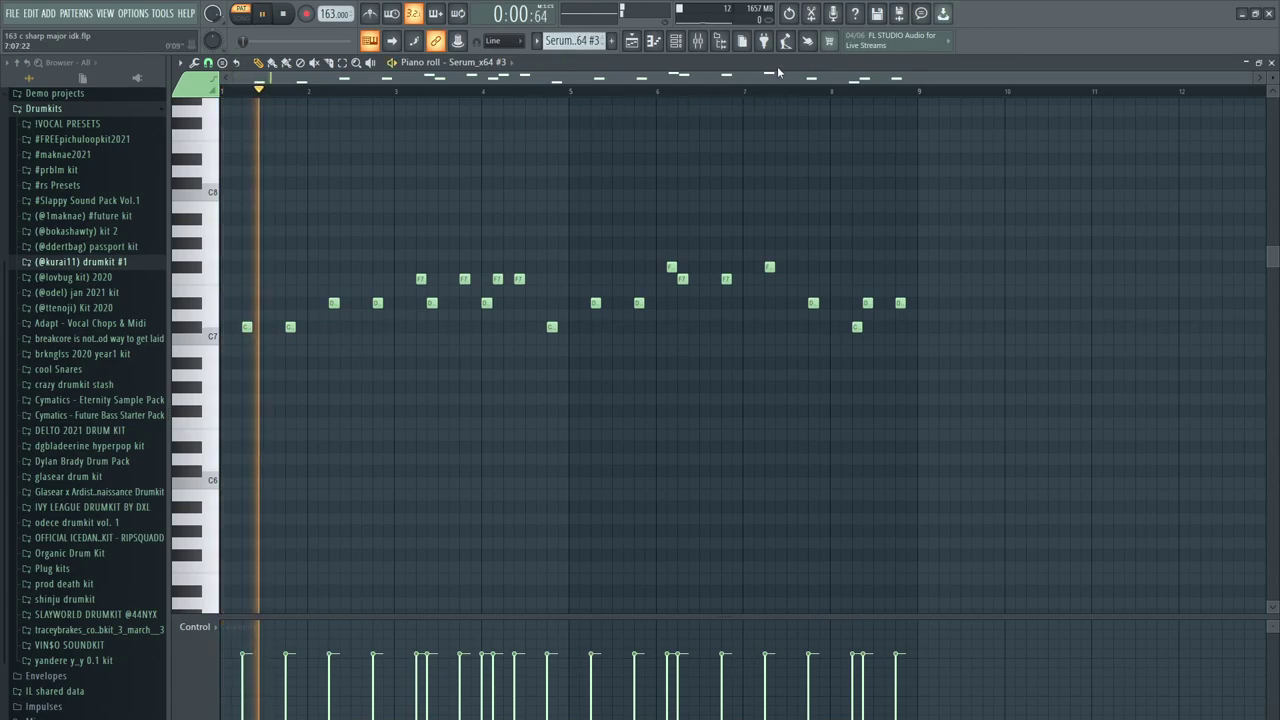
{"action": "key", "text": "space"}
{"action": "left_click", "coordinate": [692, 43]}
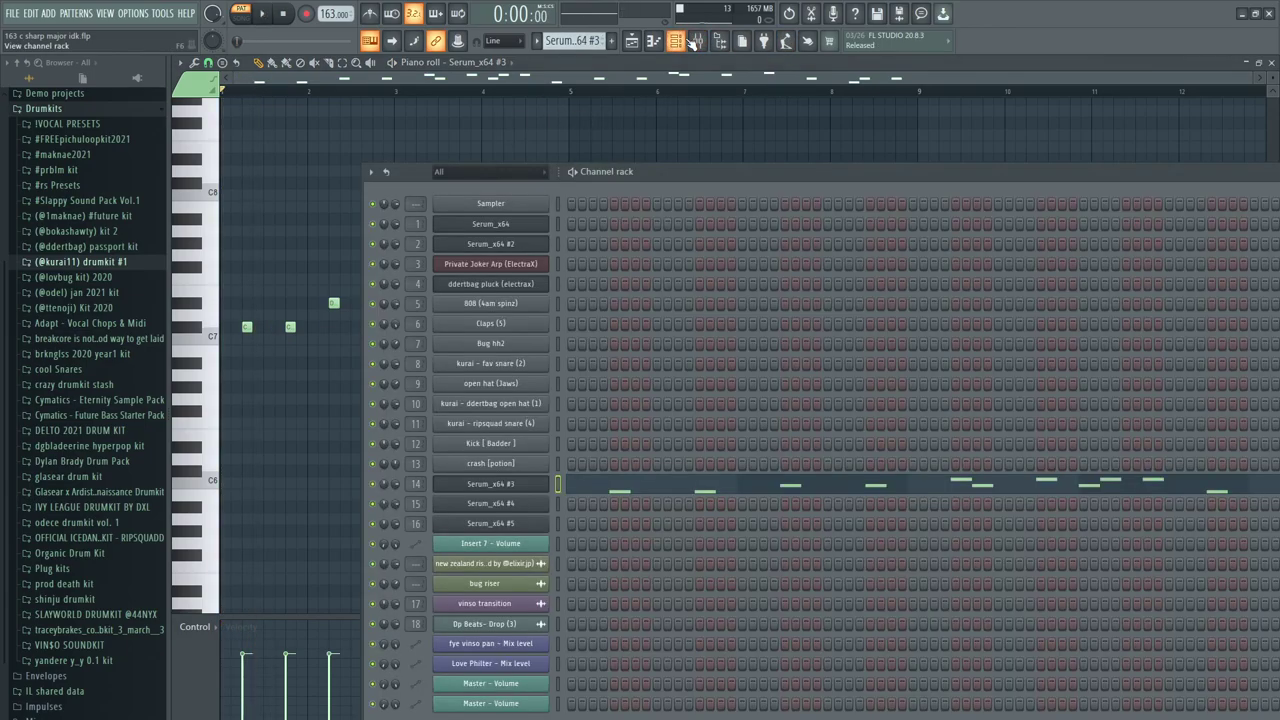
{"action": "key", "text": "space"}
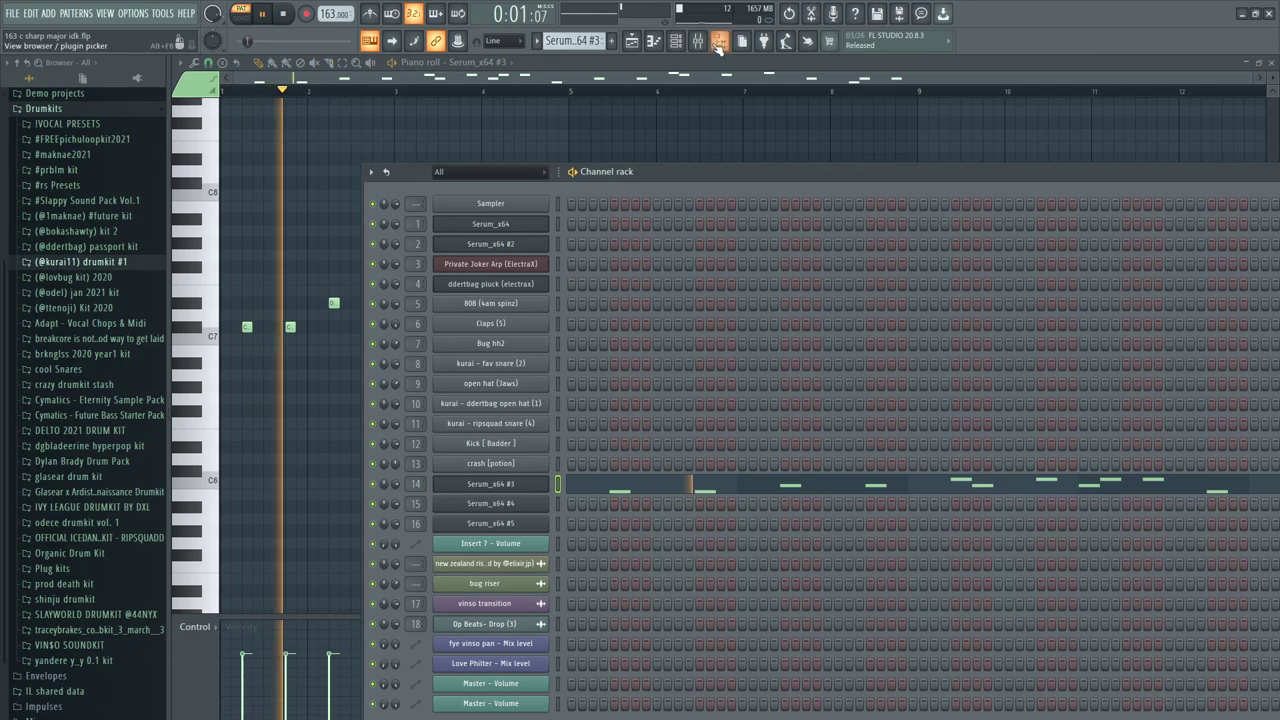
{"action": "left_click", "coordinate": [697, 40]}
{"action": "left_click", "coordinate": [628, 488]}
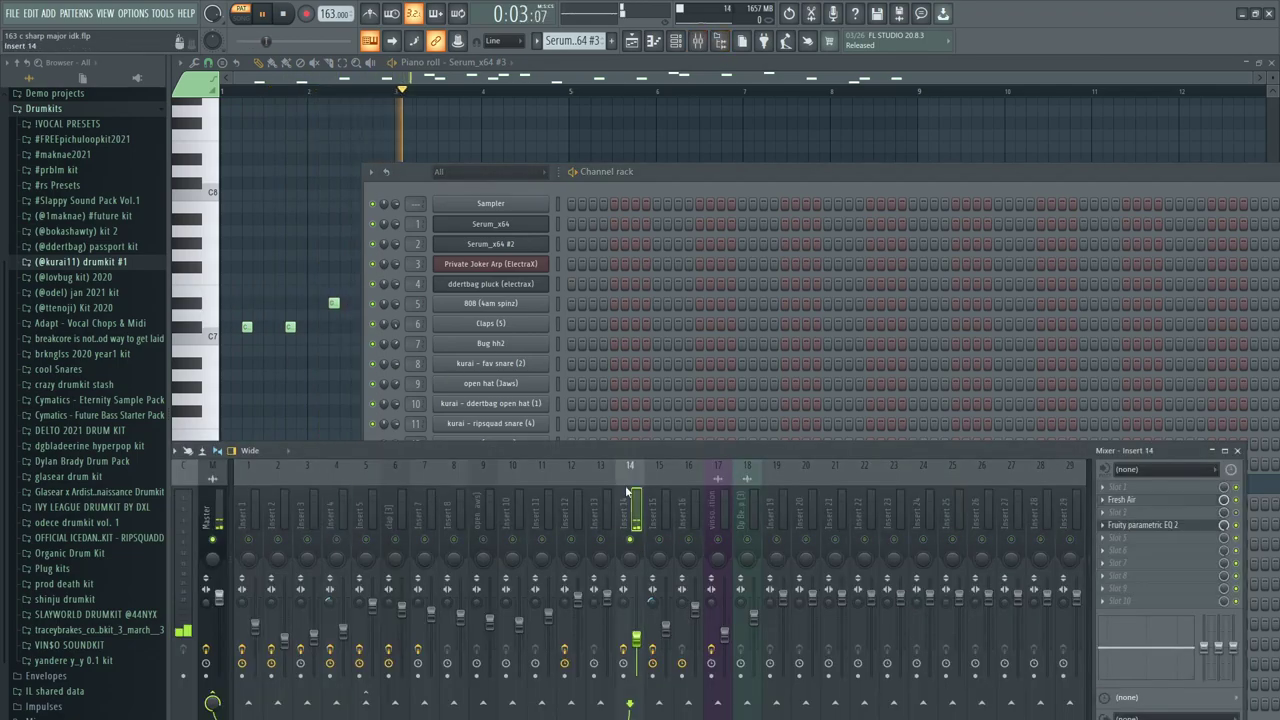
{"action": "left_click", "coordinate": [1160, 524]}
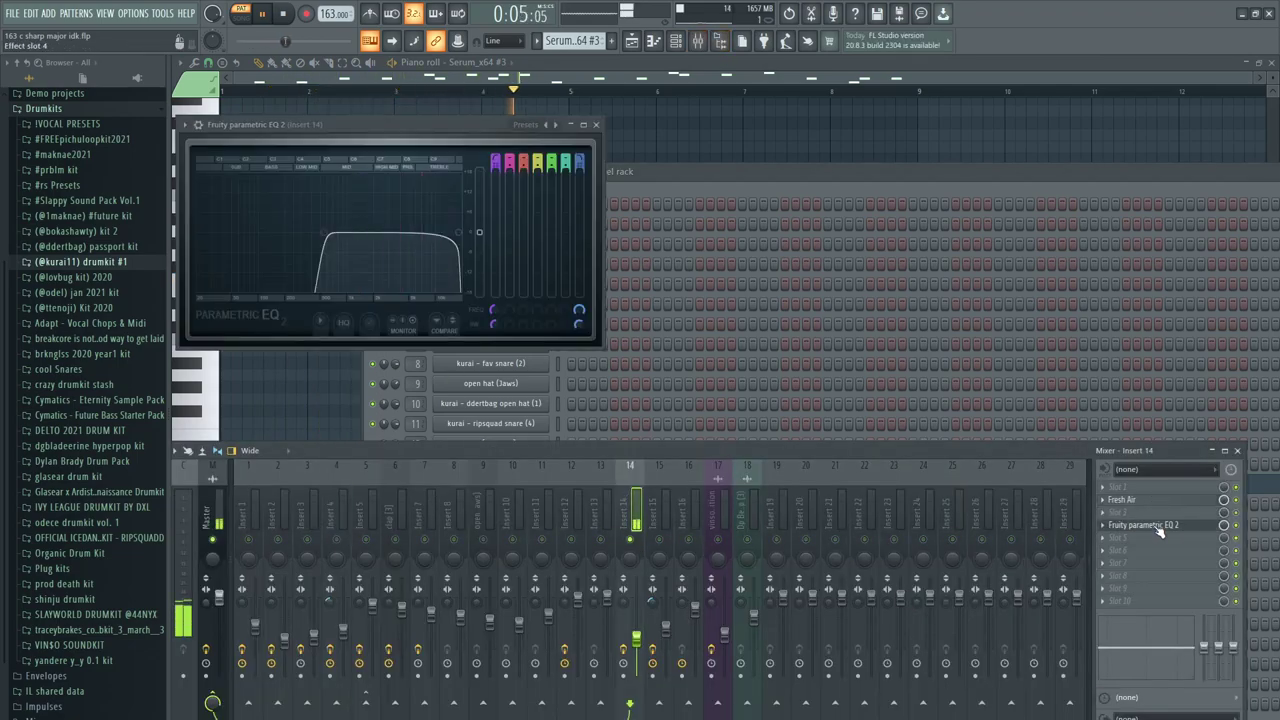
{"action": "left_click", "coordinate": [676, 178]}
{"action": "left_click", "coordinate": [697, 158]}
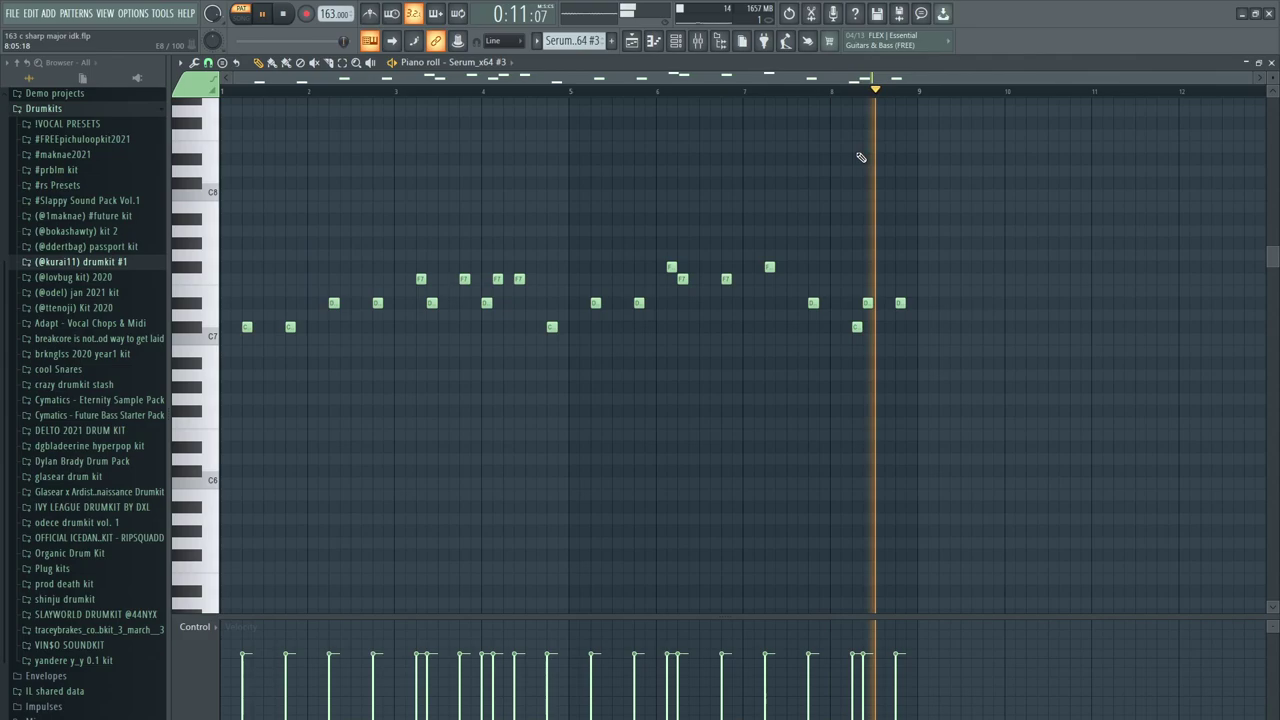
{"action": "key", "text": "space"}
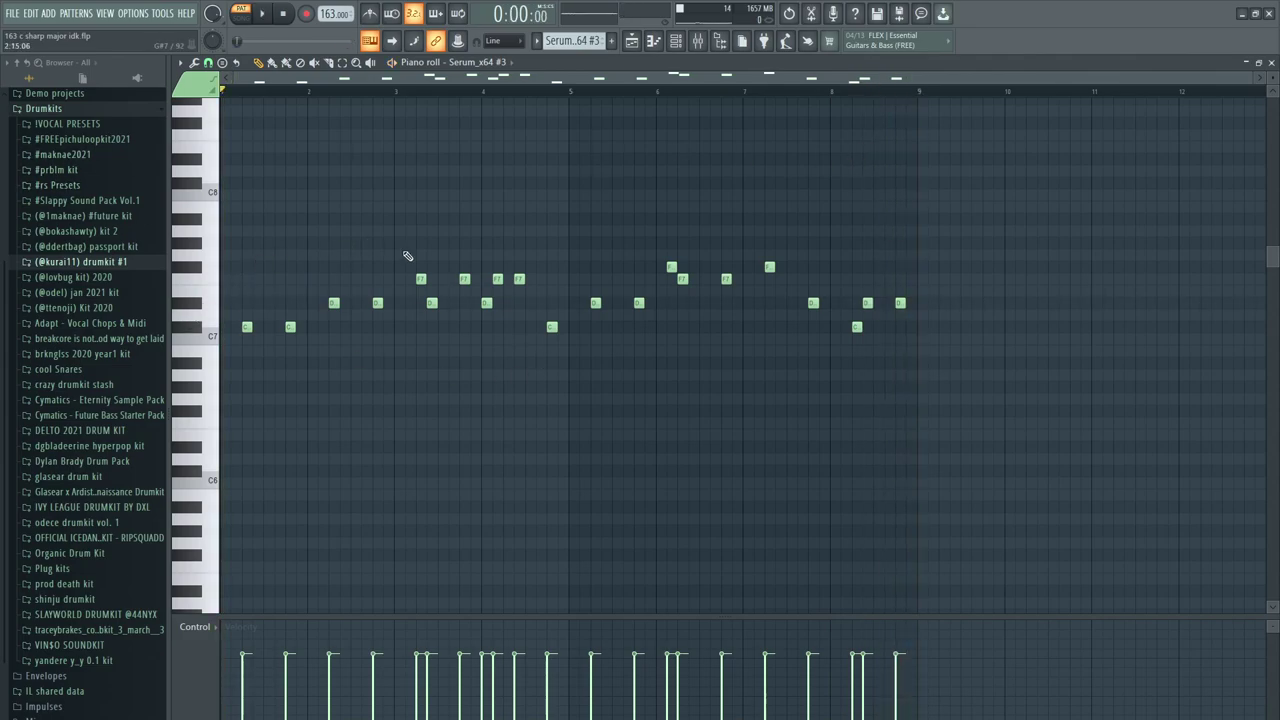
{"action": "key", "text": "F6"}
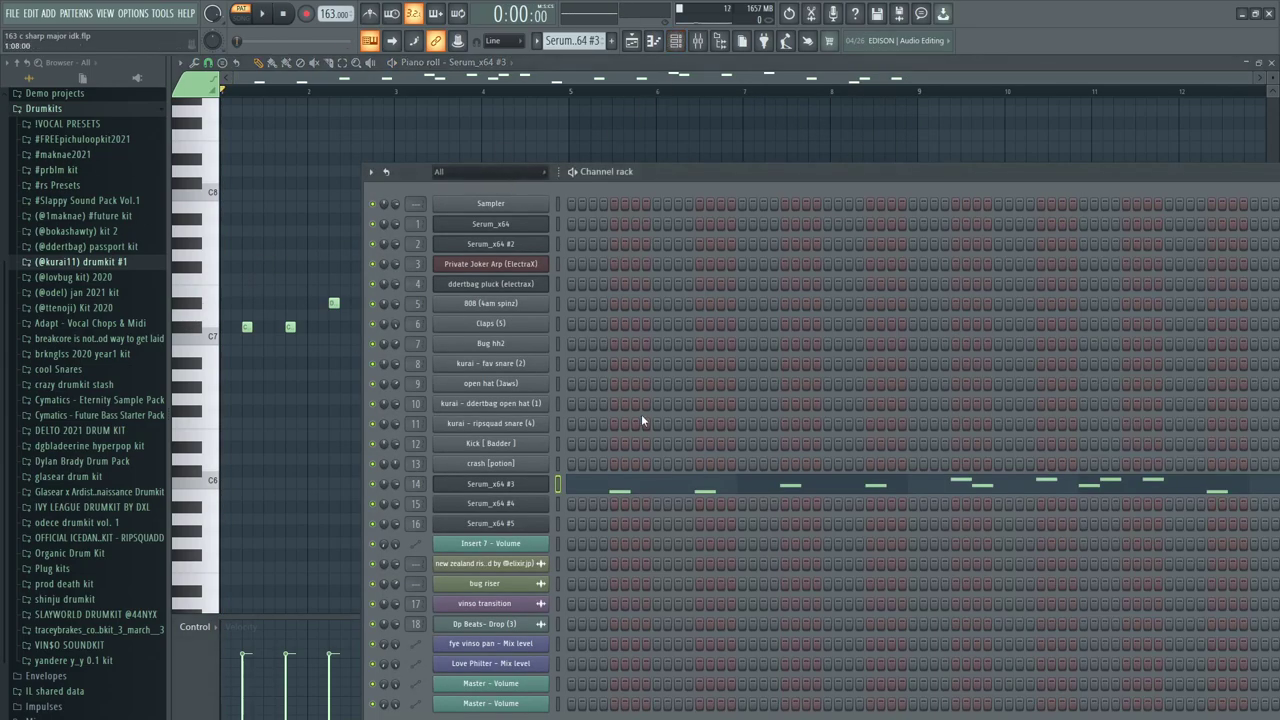
- Open the Serum_x64 #3 synth and browse its Analog_BD_Sin wavetable, FX, Matrix and Global pages
{"action": "left_click", "coordinate": [522, 485]}
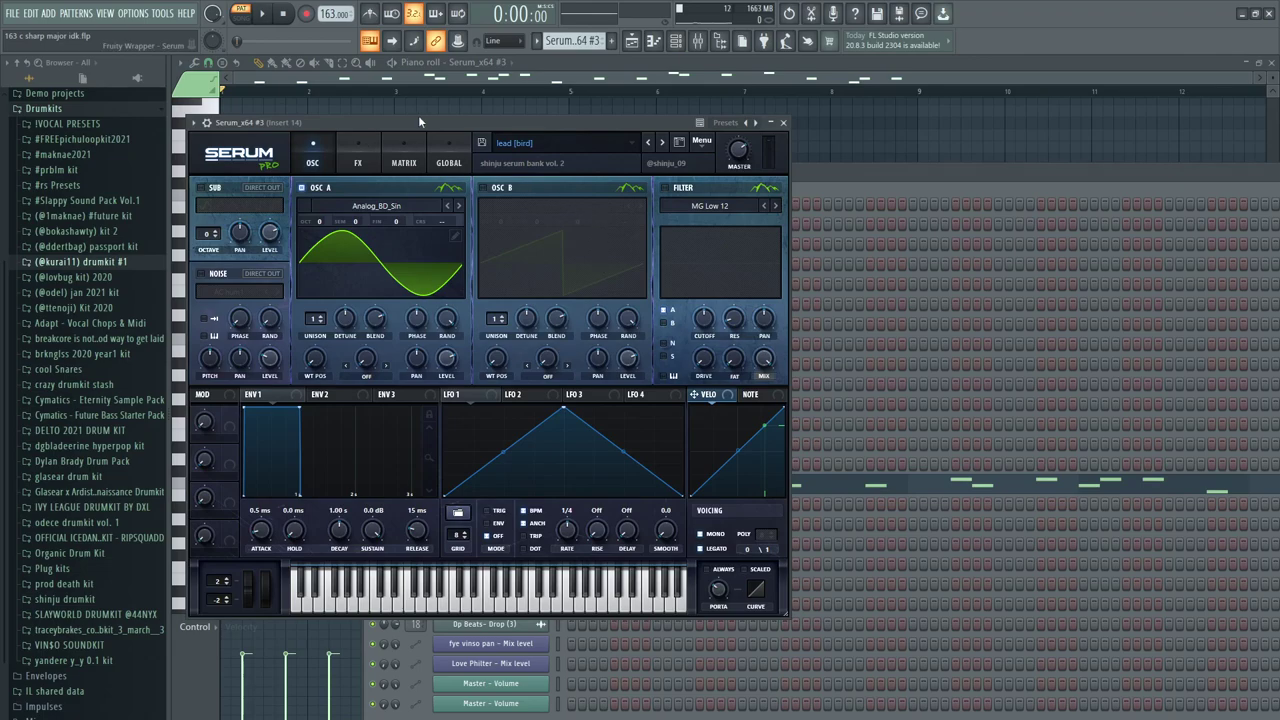
{"action": "left_click_drag", "start_coordinate": [420, 121], "coordinate": [836, 128]}
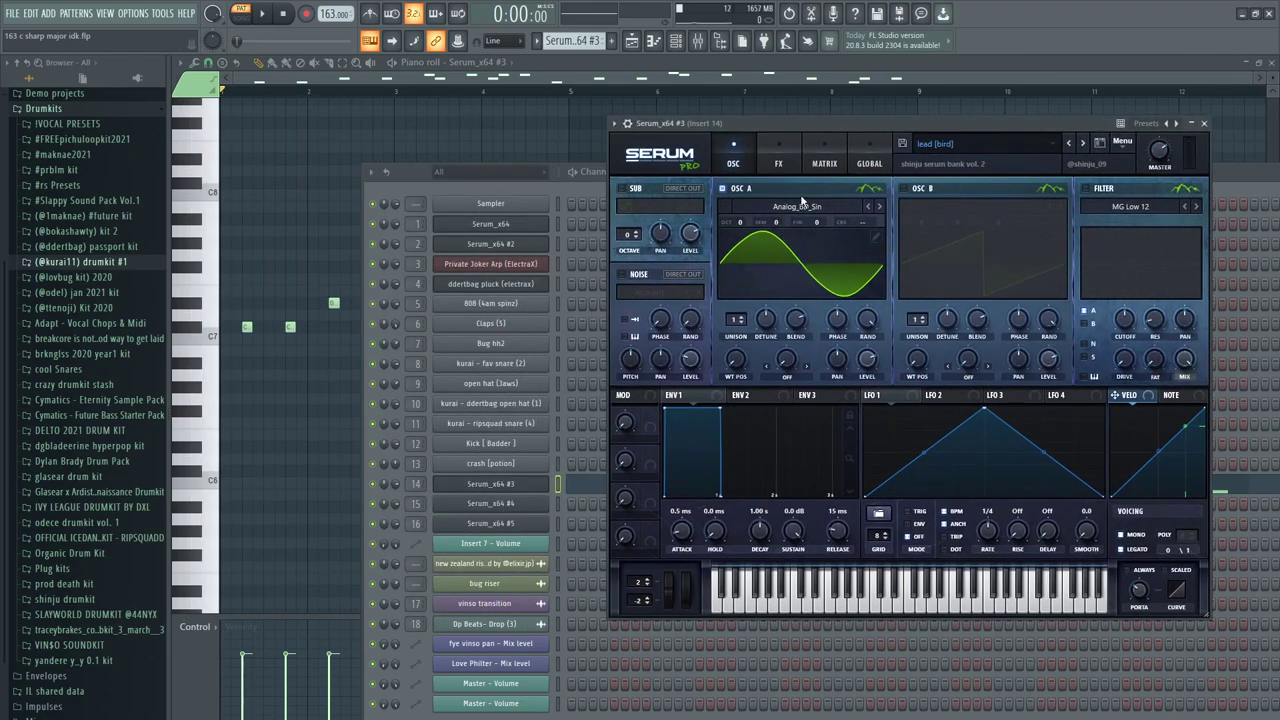
{"action": "left_click", "coordinate": [845, 206]}
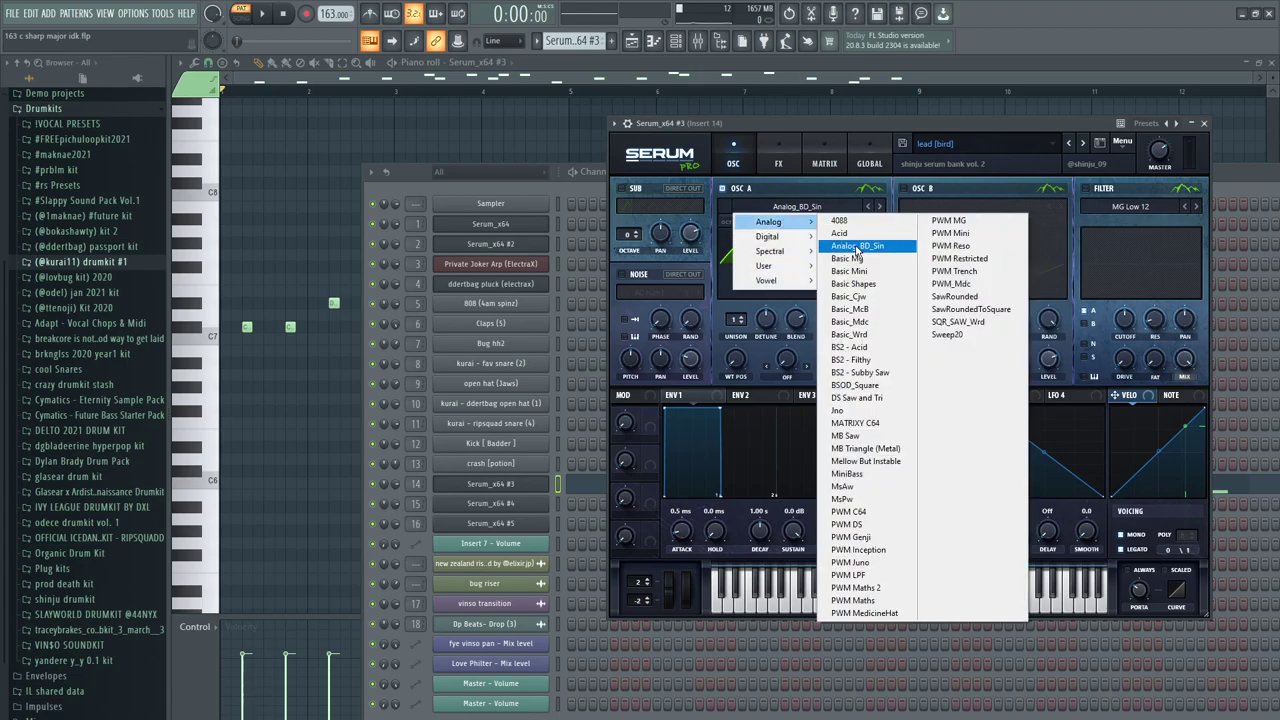
{"action": "left_click", "coordinate": [833, 123]}
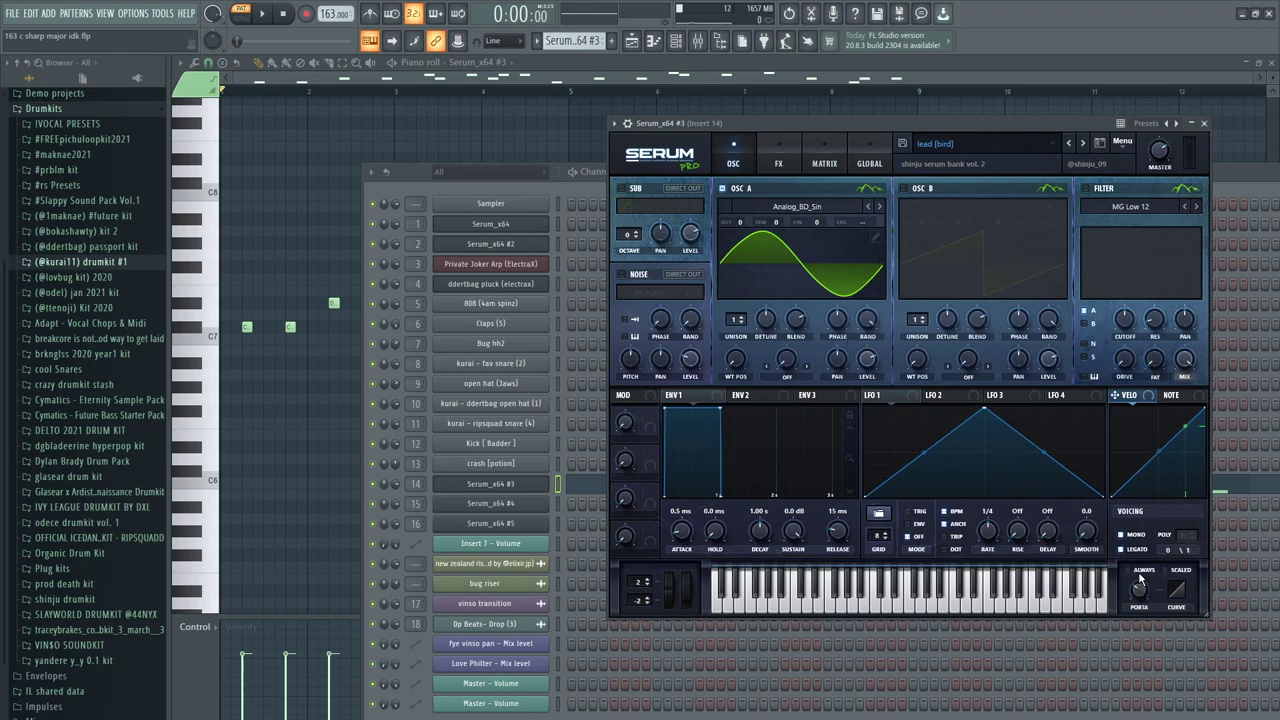
{"action": "left_click", "coordinate": [781, 164]}
{"action": "left_click", "coordinate": [825, 152]}
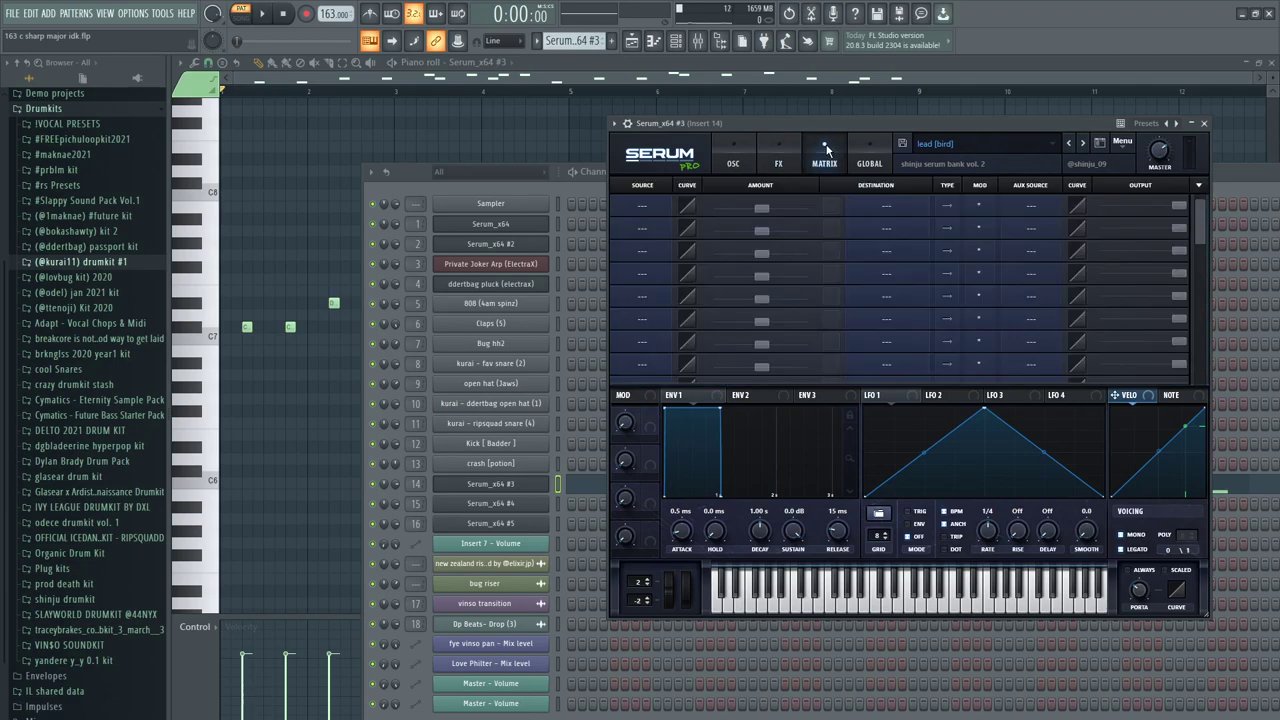
{"action": "left_click", "coordinate": [868, 160]}
{"action": "left_click", "coordinate": [733, 160]}
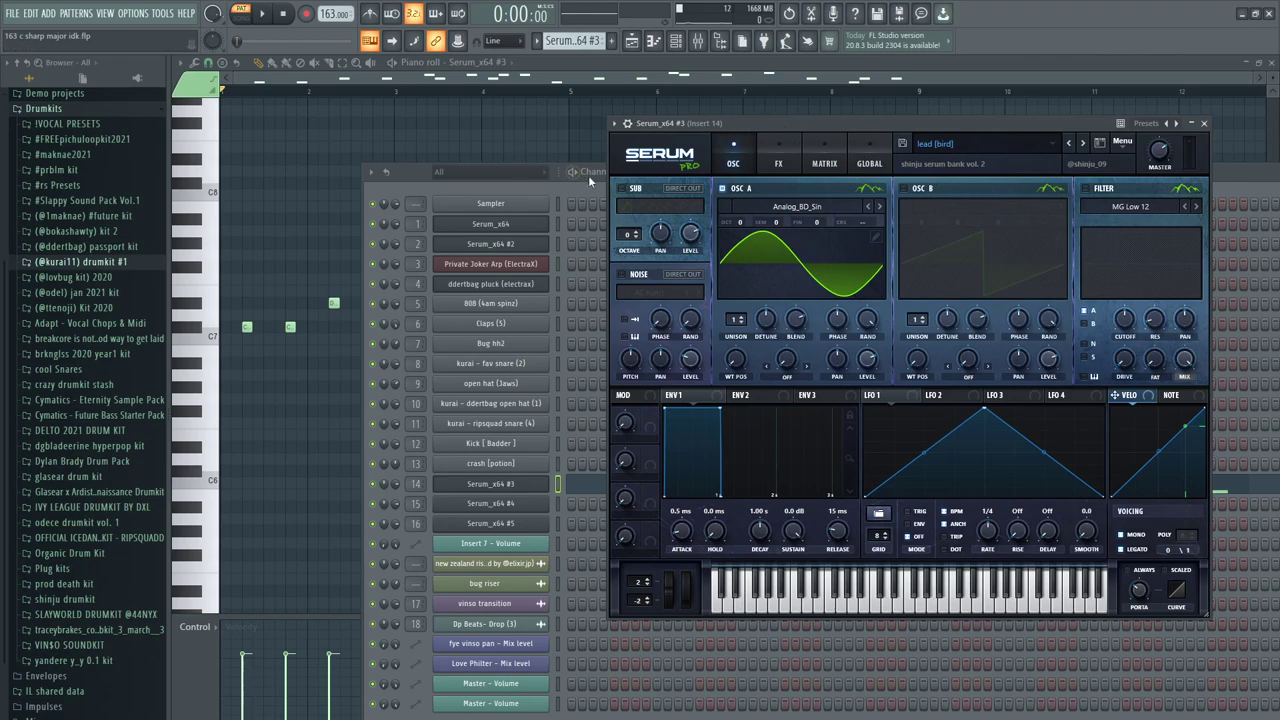
- Show Serum_x64 #4's arpeggio notes in the piano roll from the channel rack
{"action": "left_click", "coordinate": [588, 175]}
{"action": "right_click", "coordinate": [517, 503]}
{"action": "left_click", "coordinate": [585, 507]}
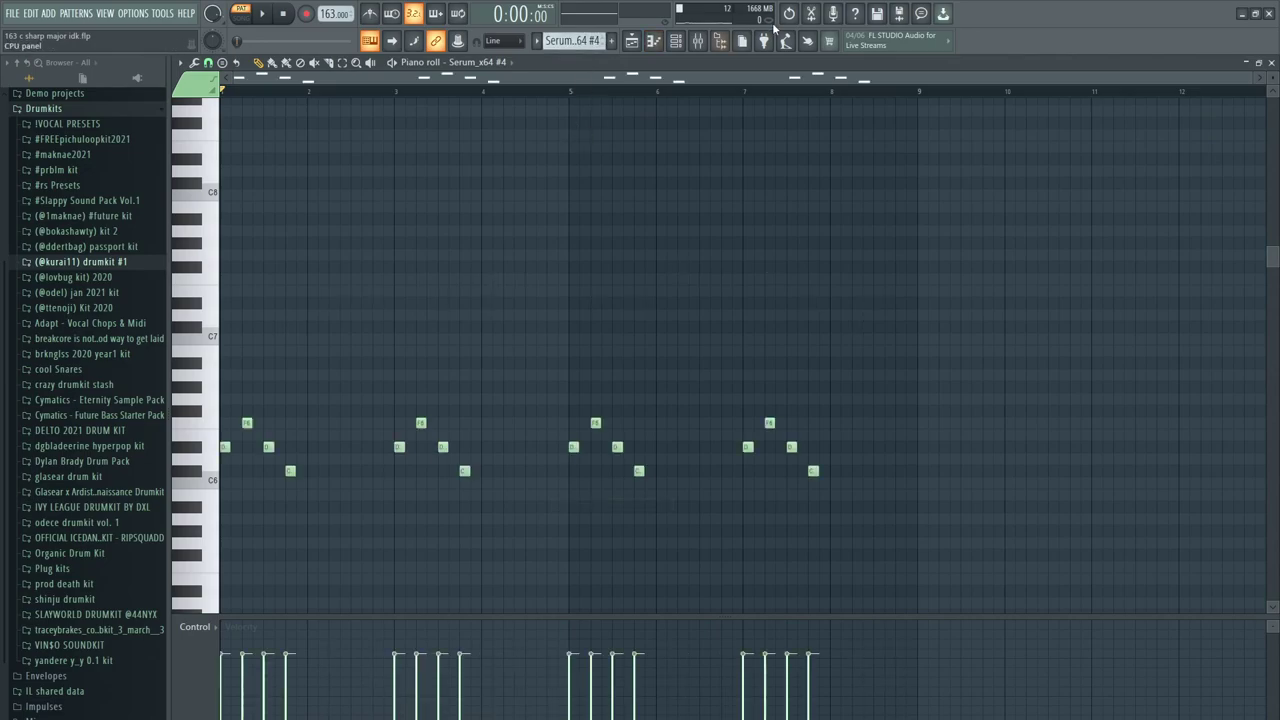
- Start playing the Serum_x64 #4 pattern with the channel rack and mixer shown, then hide them
{"action": "left_click", "coordinate": [676, 41]}
{"action": "left_click_drag", "start_coordinate": [648, 172], "coordinate": [604, 128]}
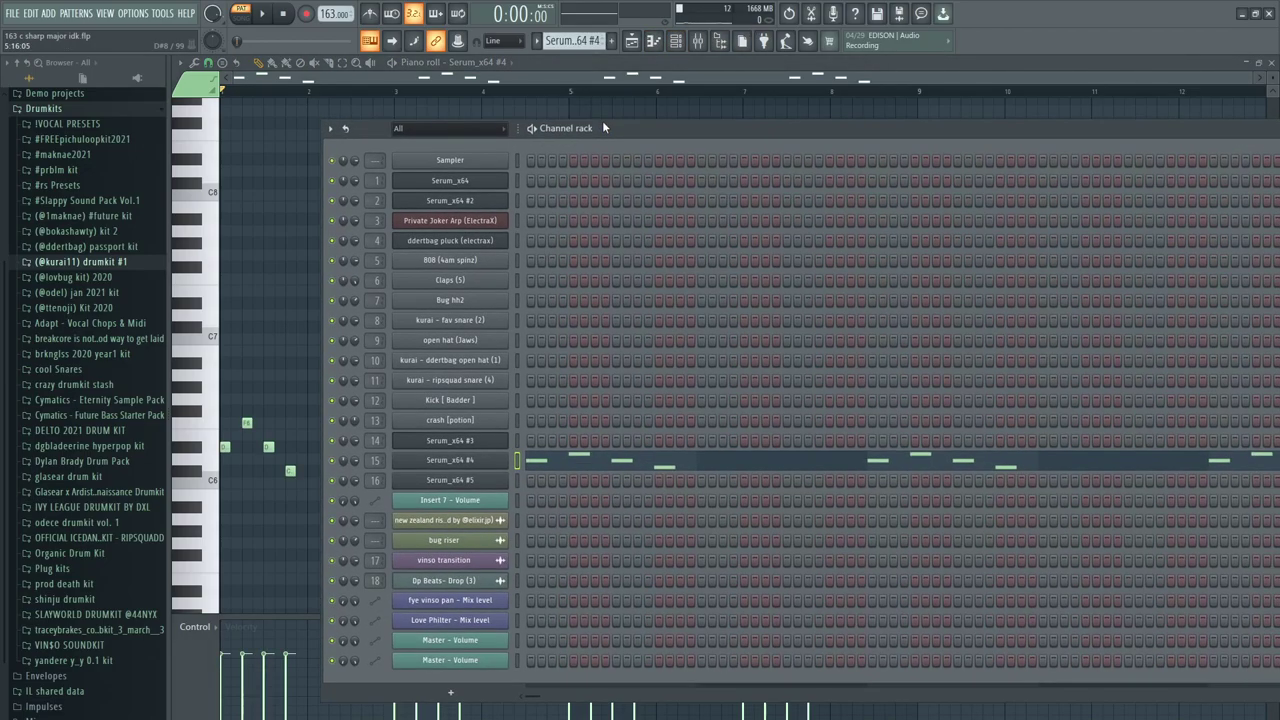
{"action": "left_click", "coordinate": [698, 41]}
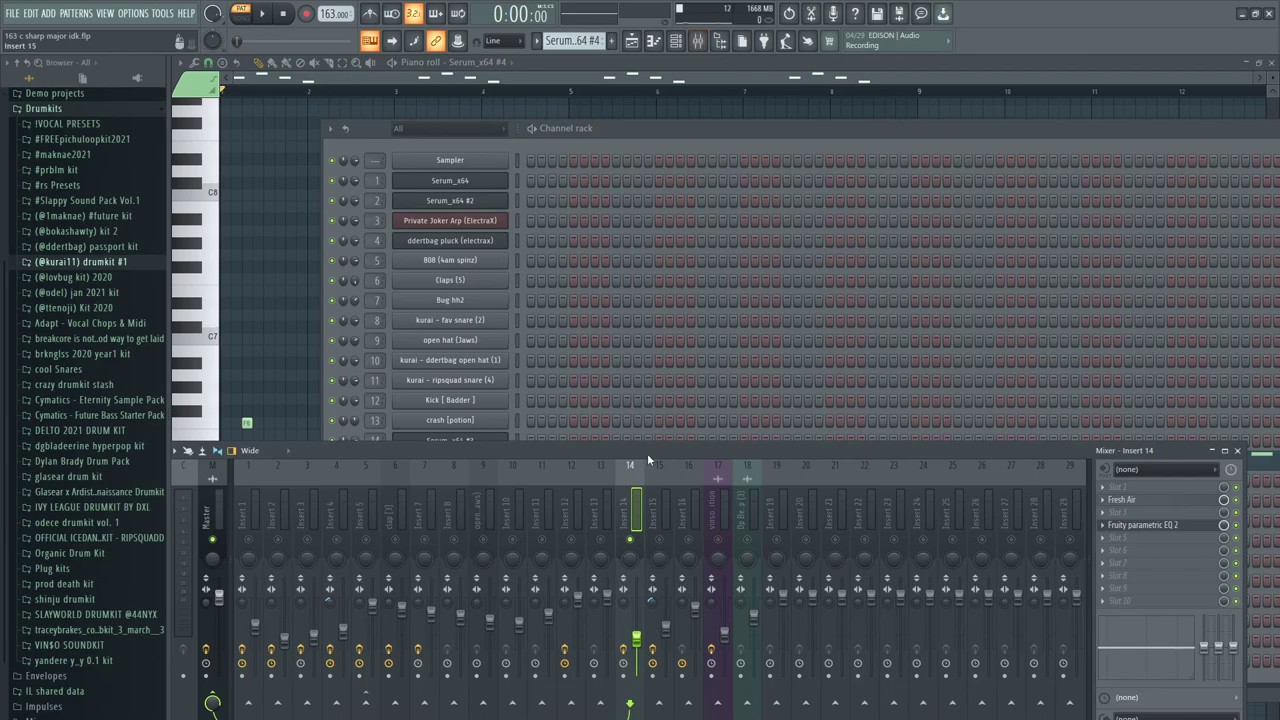
{"action": "key", "text": "space"}
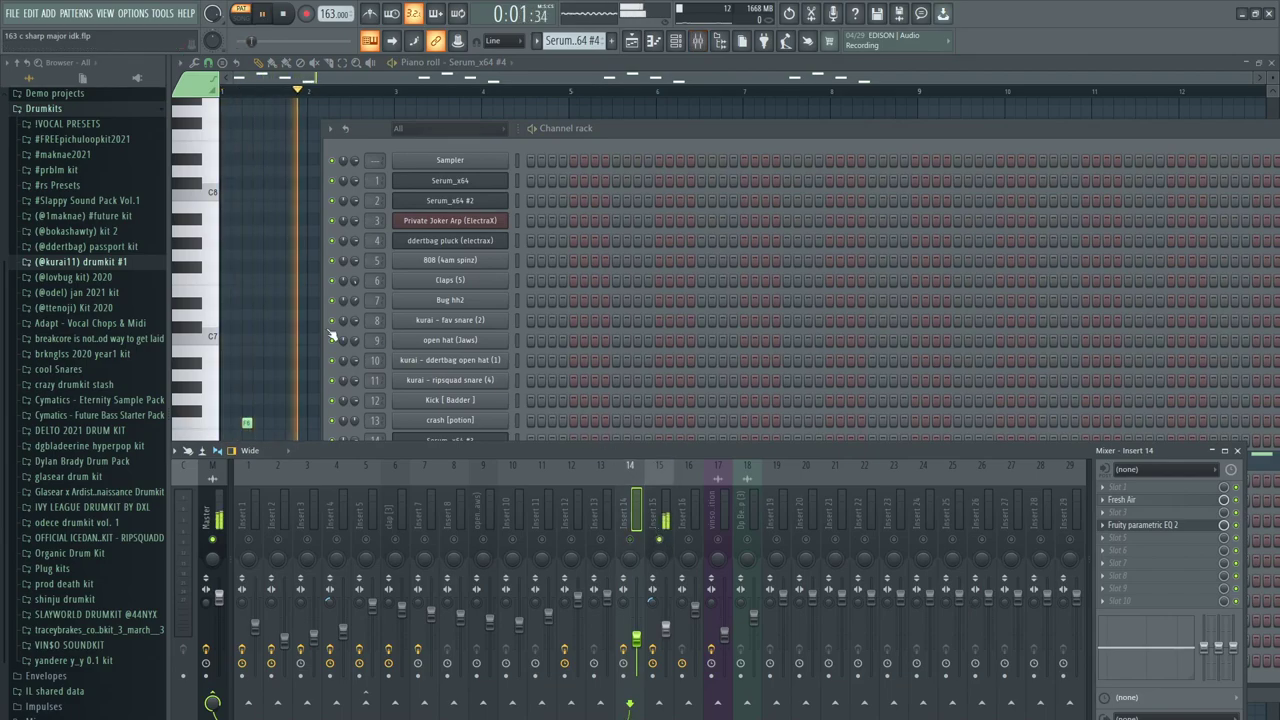
{"action": "key", "text": "F7"}
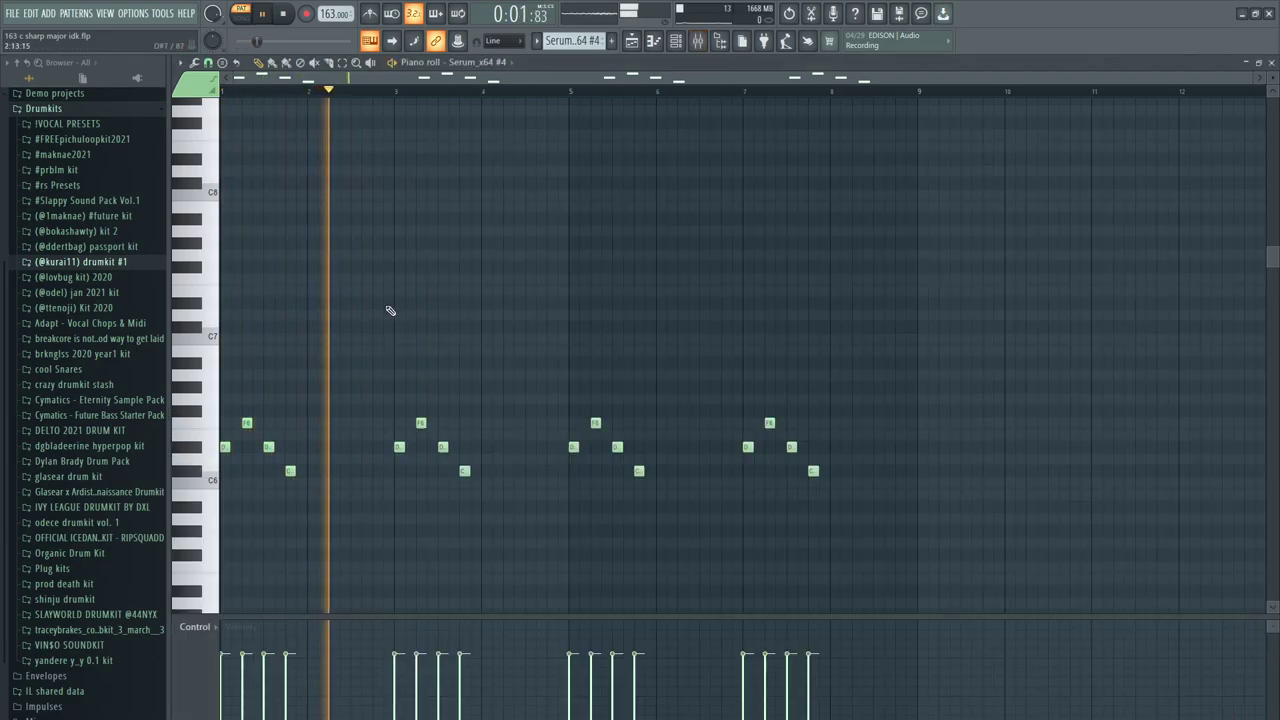
- Open the Serum_x64 #4 synth ('[PS] lead (error)') and browse its FX and Global pages back to OSC
{"action": "left_click", "coordinate": [676, 41]}
{"action": "left_click", "coordinate": [495, 460]}
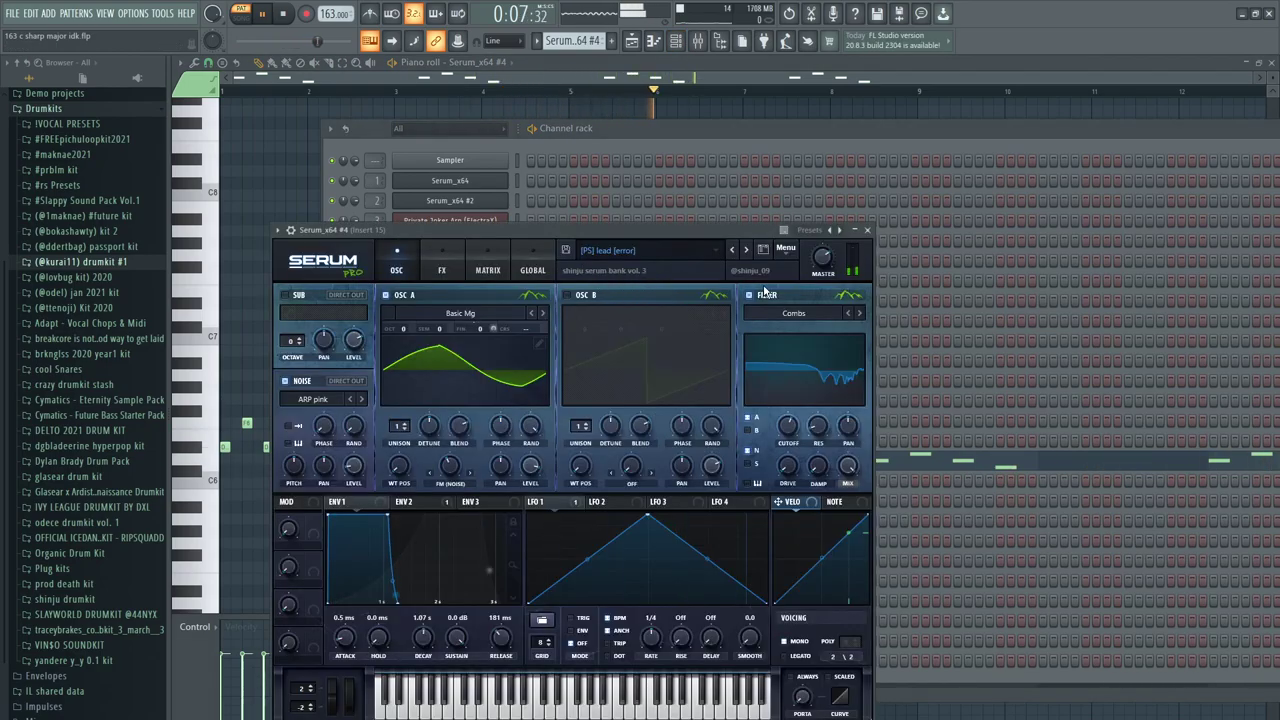
{"action": "left_click", "coordinate": [447, 270]}
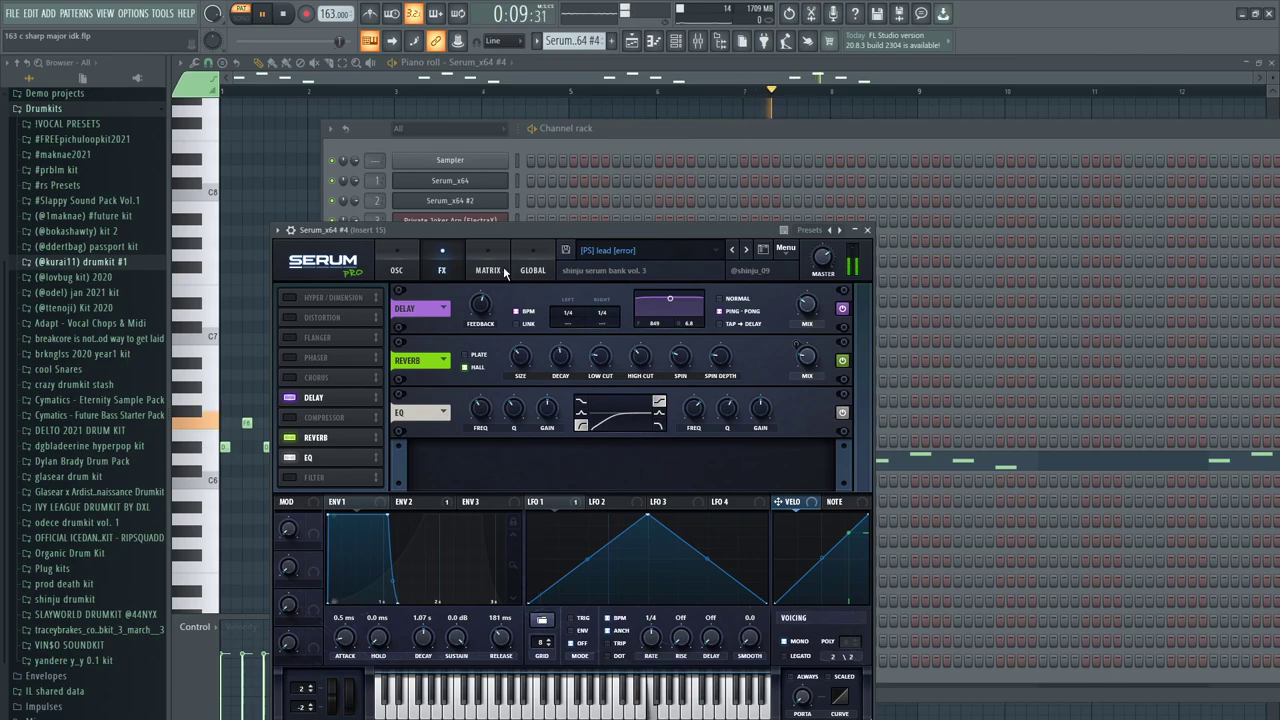
{"action": "left_click", "coordinate": [533, 270]}
{"action": "left_click", "coordinate": [396, 270]}
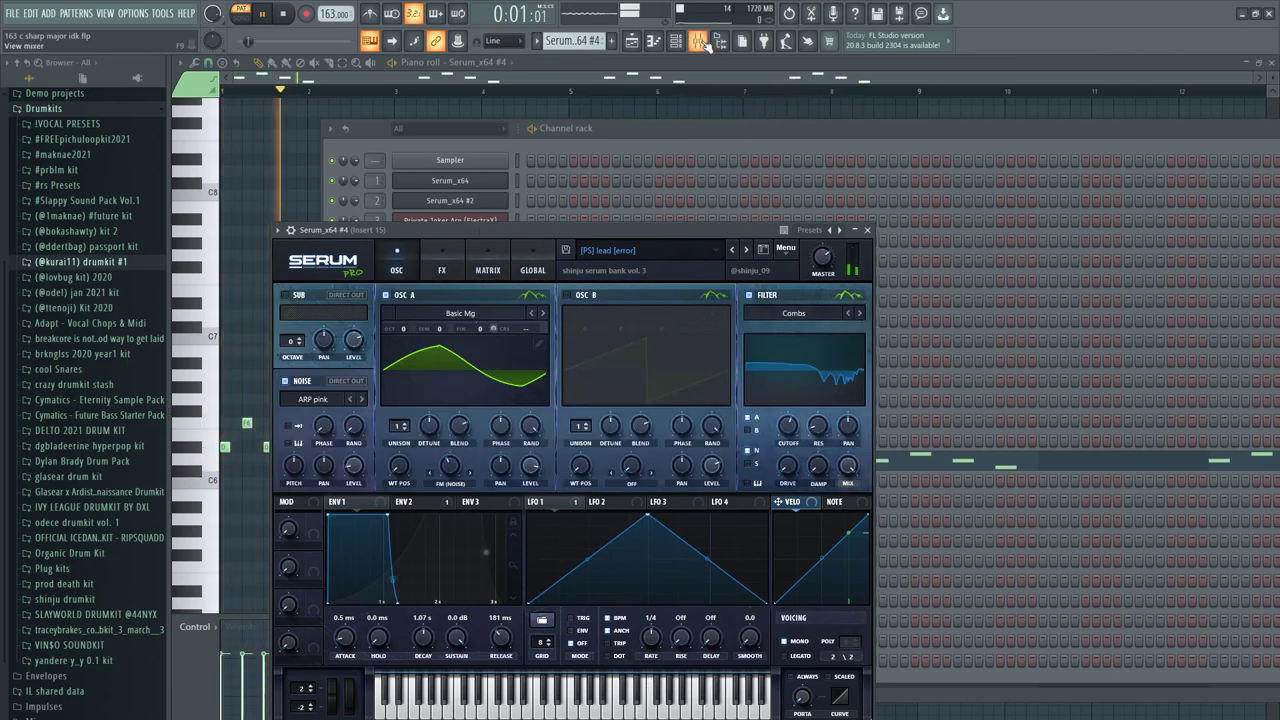
- Stop playback and inspect Insert 15's Fruity Delay 3, Reeverb 2 and parametric EQ 2
{"action": "key", "text": "space"}
{"action": "key", "text": "F9"}
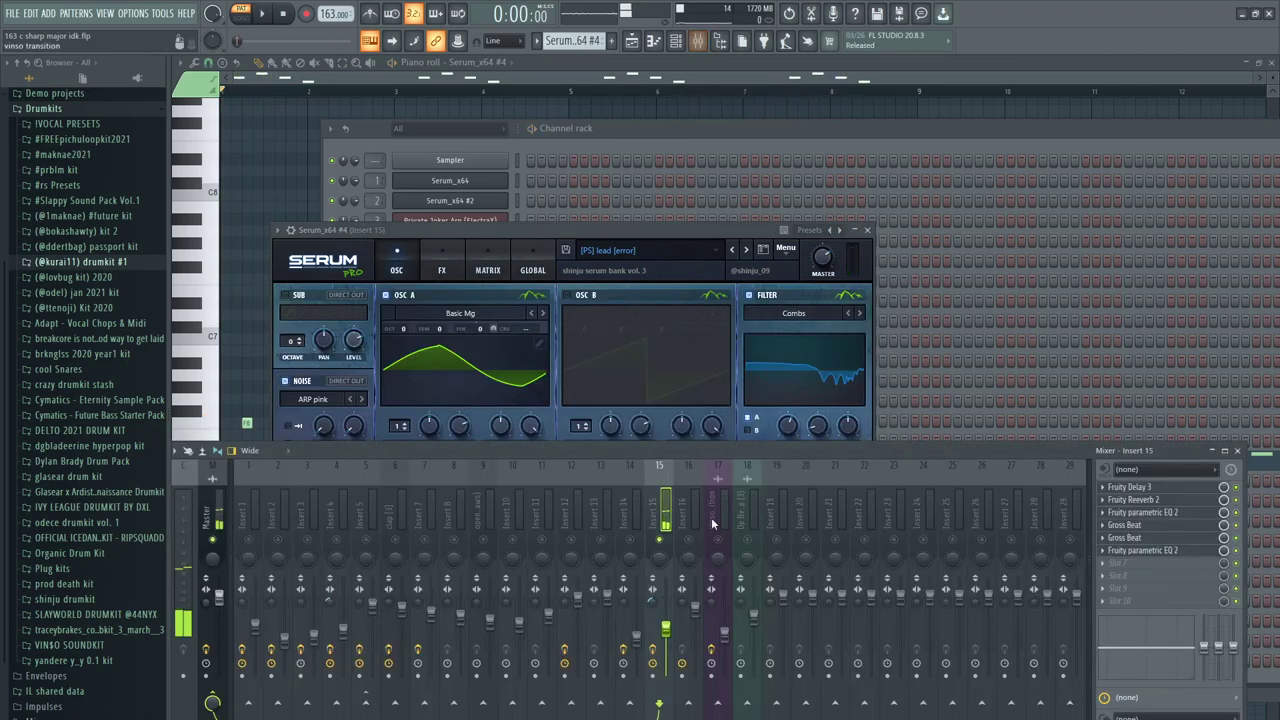
{"action": "left_click", "coordinate": [1148, 488]}
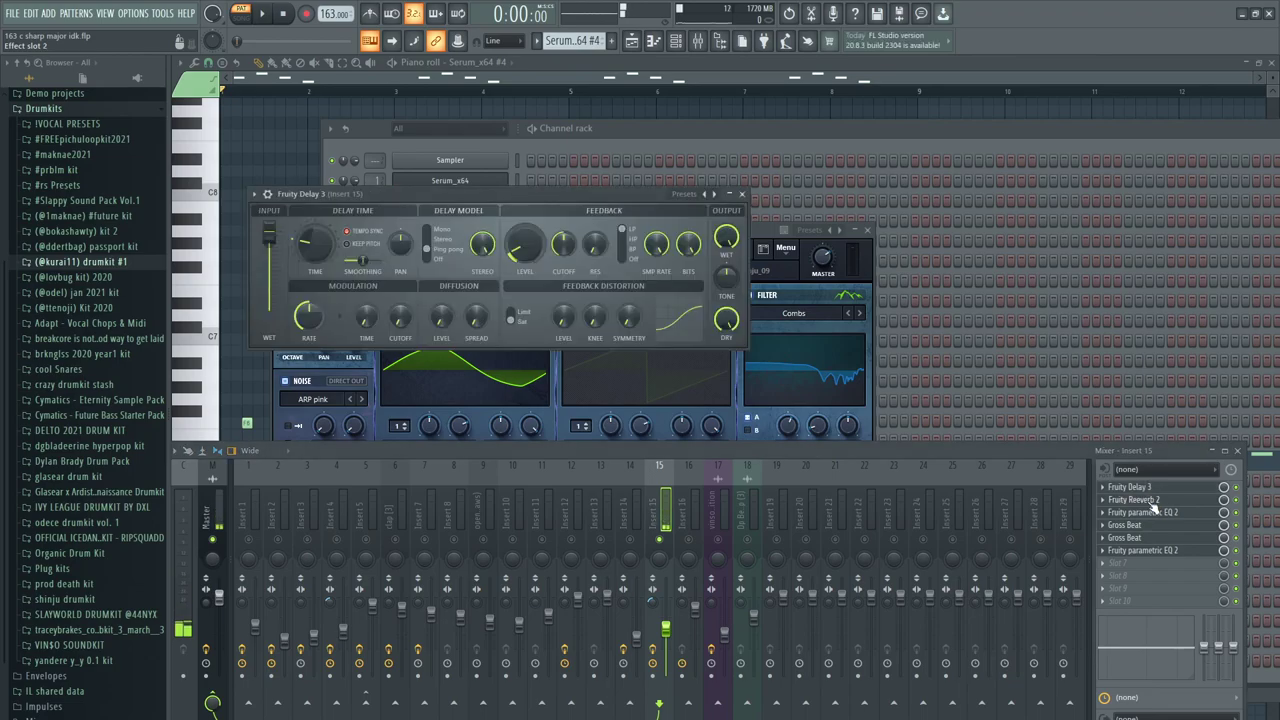
{"action": "left_click", "coordinate": [1150, 501]}
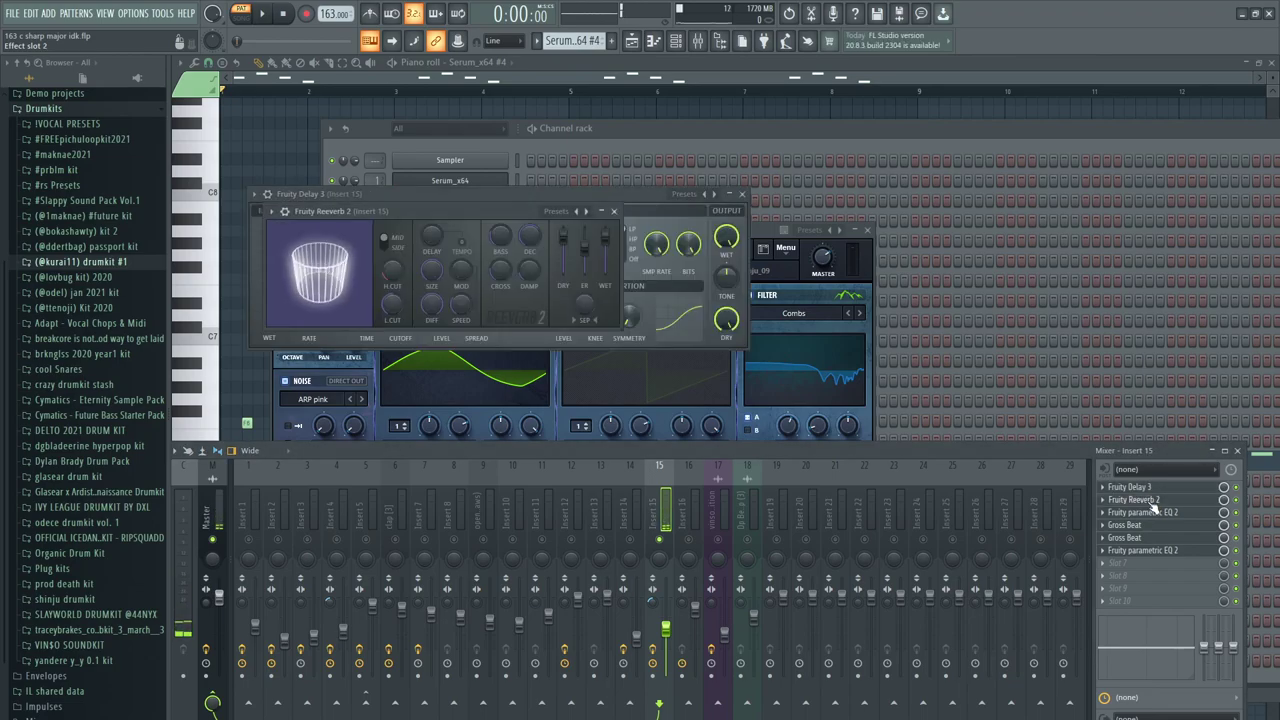
{"action": "left_click", "coordinate": [1150, 512]}
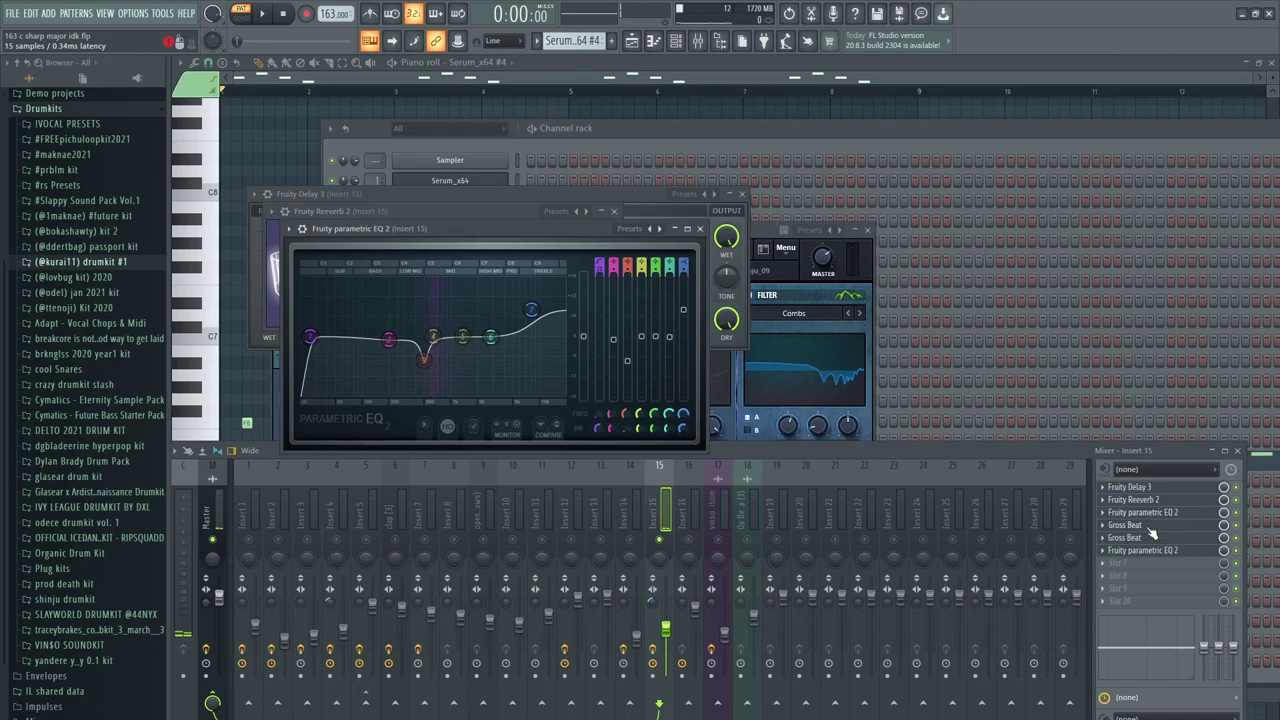
- Inspect Insert 15's two Gross Beats and final EQ 2, then close the piano roll to show the playlist
{"action": "left_click", "coordinate": [1148, 527]}
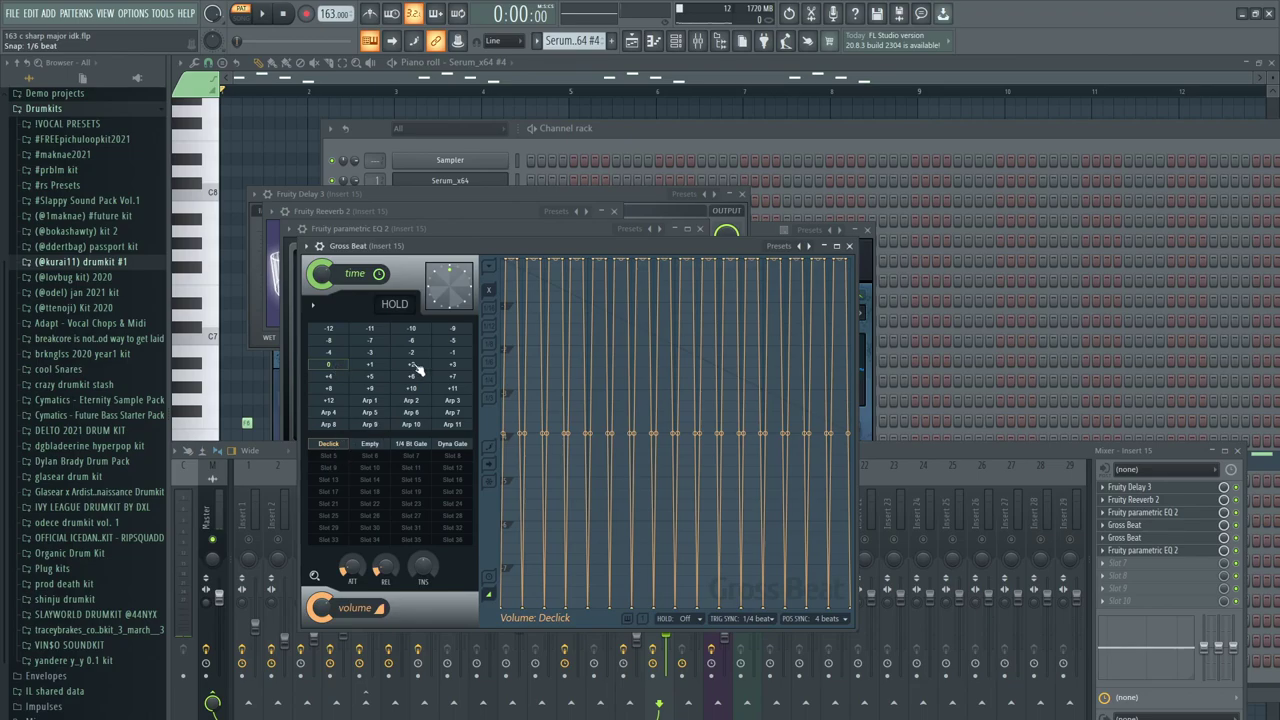
{"action": "left_click", "coordinate": [1138, 538]}
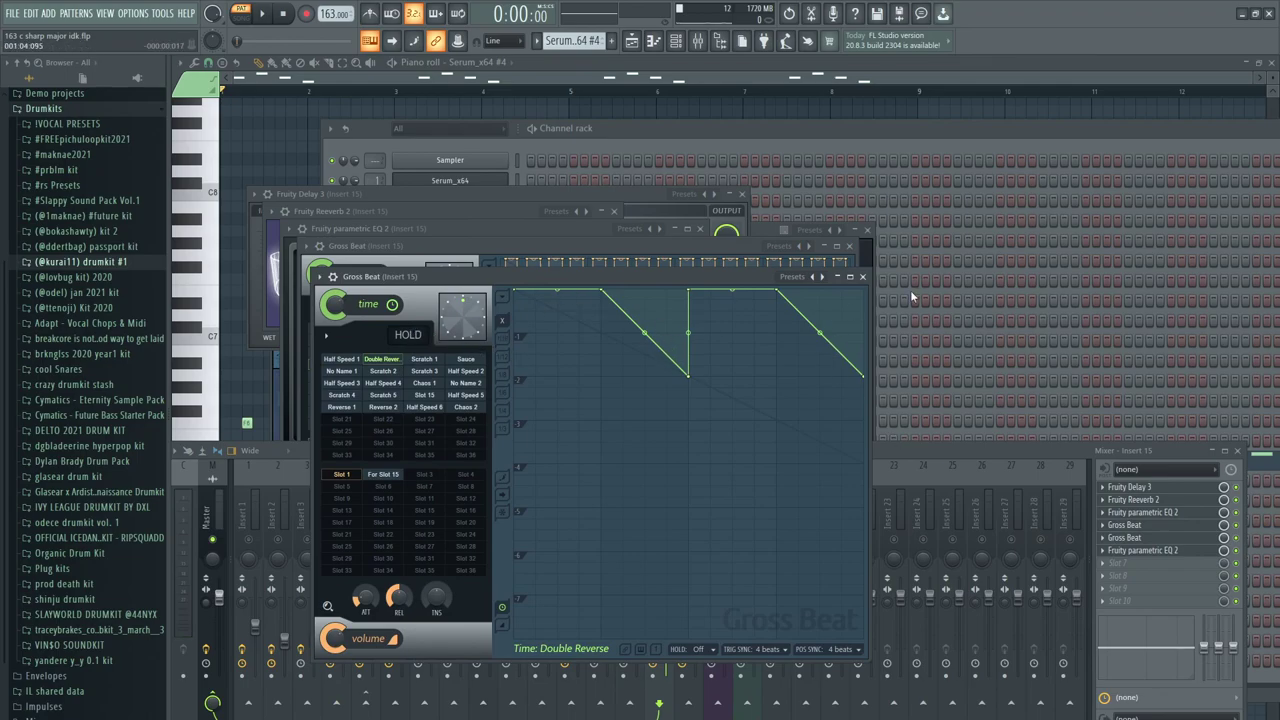
{"action": "left_click", "coordinate": [1150, 550]}
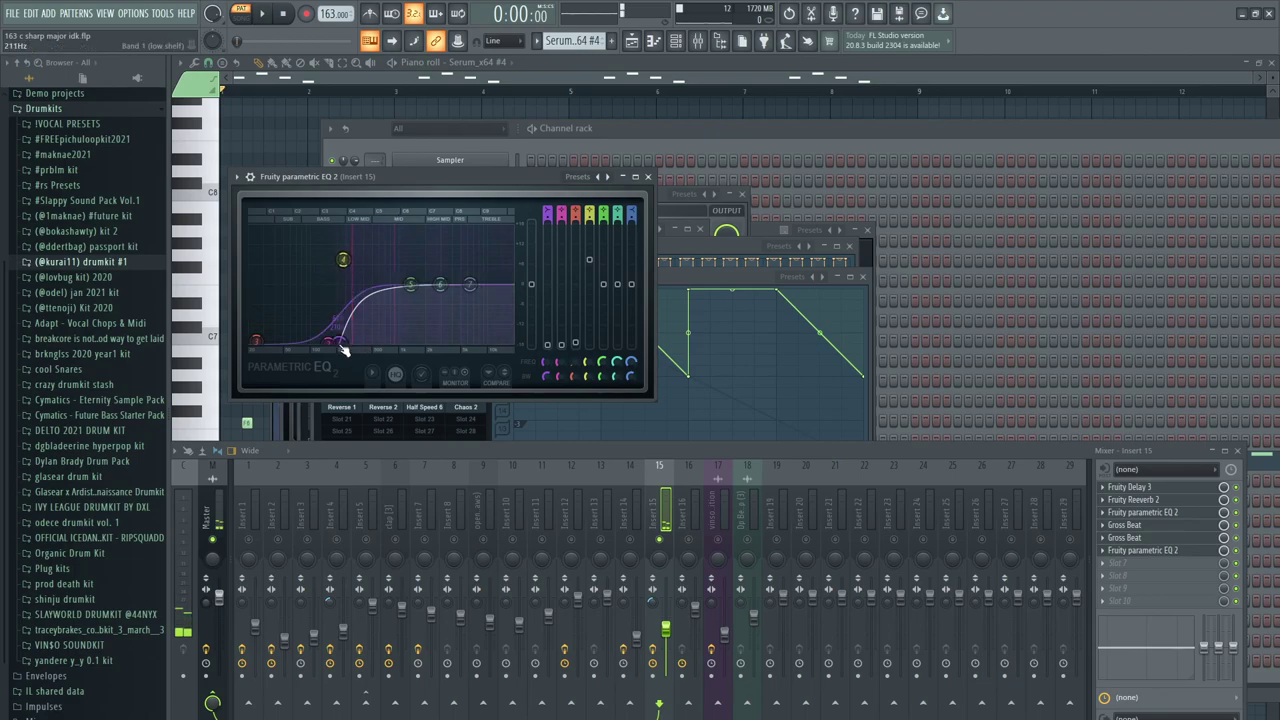
{"action": "left_click", "coordinate": [694, 42]}
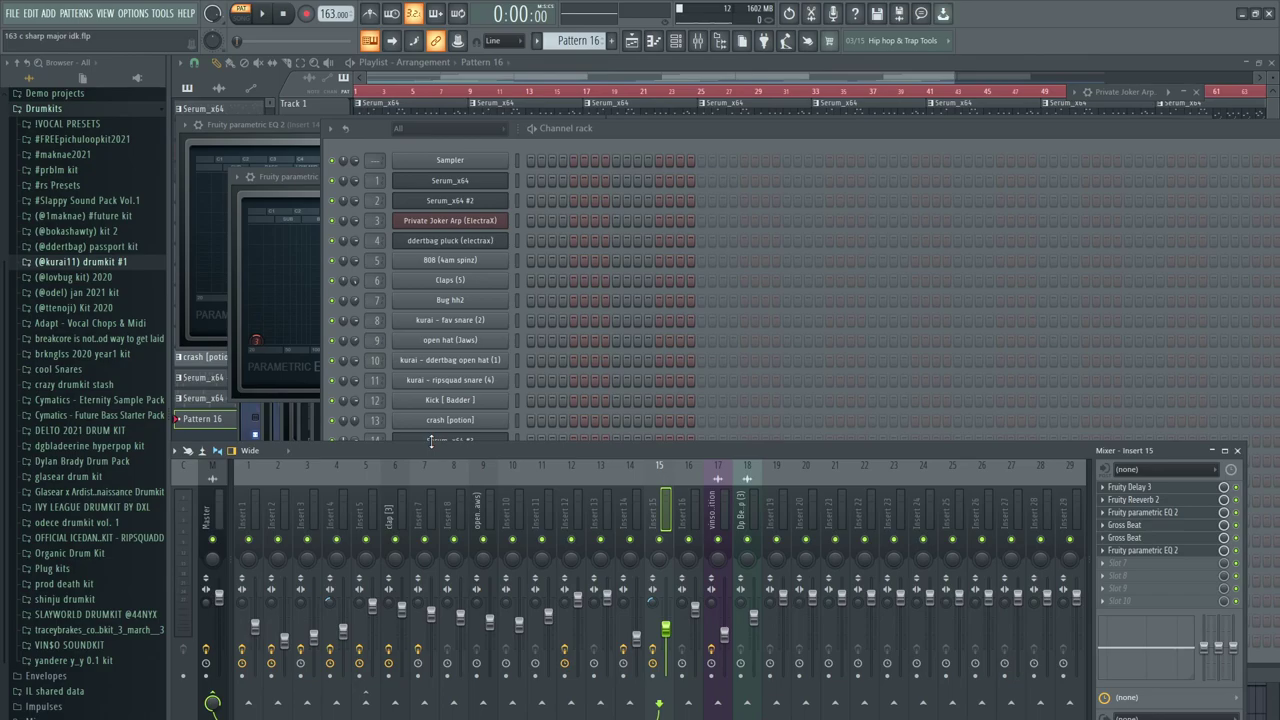
- Move Serum_x64 #3 and #4 up directly under ddertbag pluck in the channel list
{"action": "left_click", "coordinate": [612, 127]}
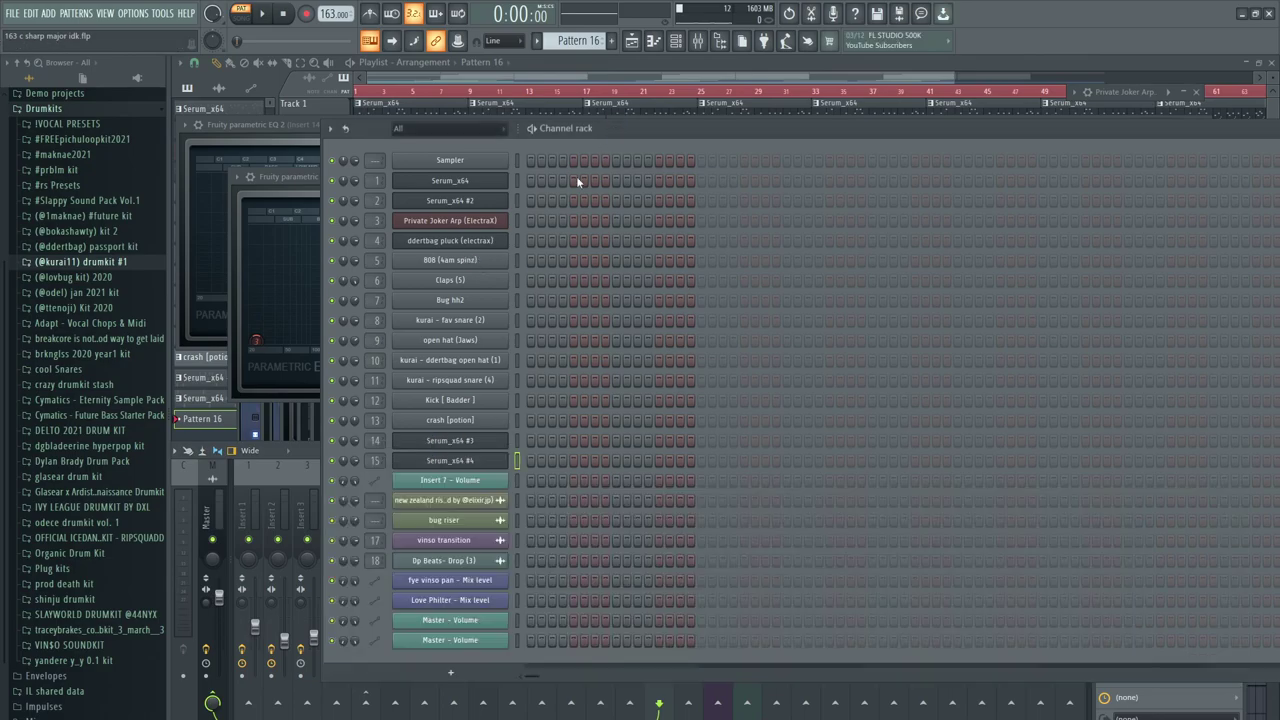
{"action": "left_click_drag", "start_coordinate": [456, 449], "coordinate": [461, 268]}
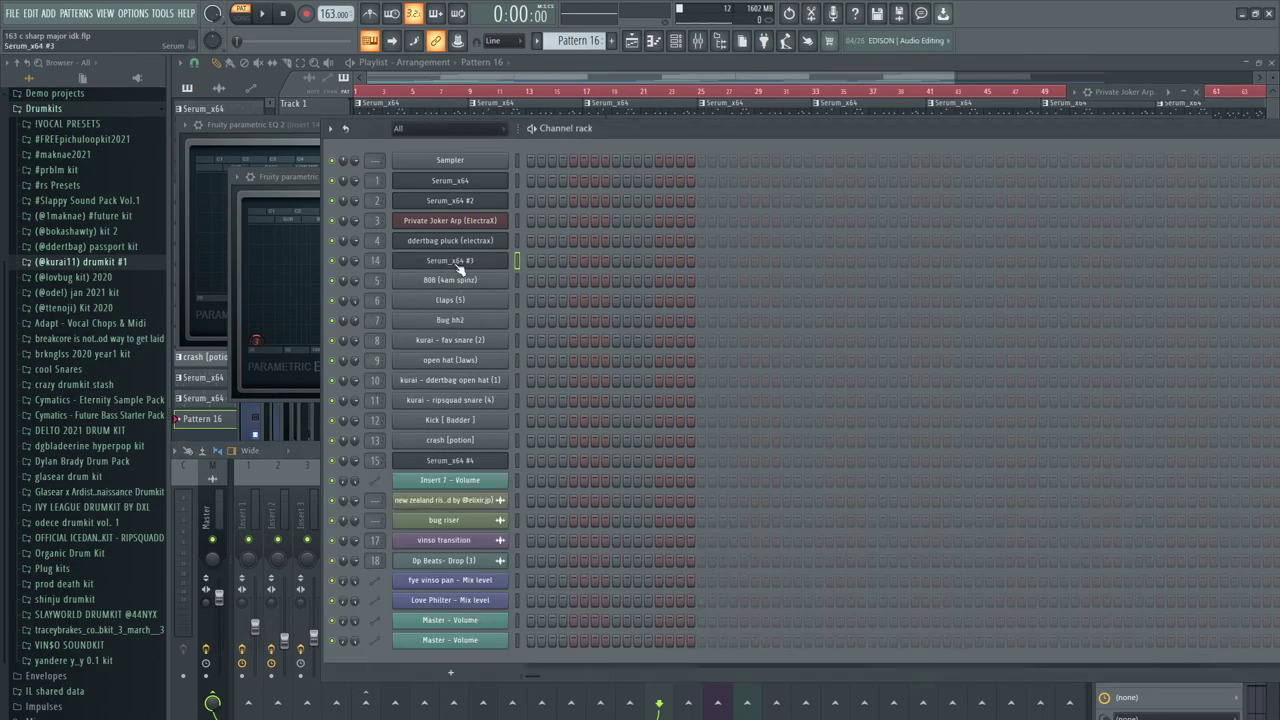
{"action": "left_click_drag", "start_coordinate": [463, 449], "coordinate": [462, 283]}
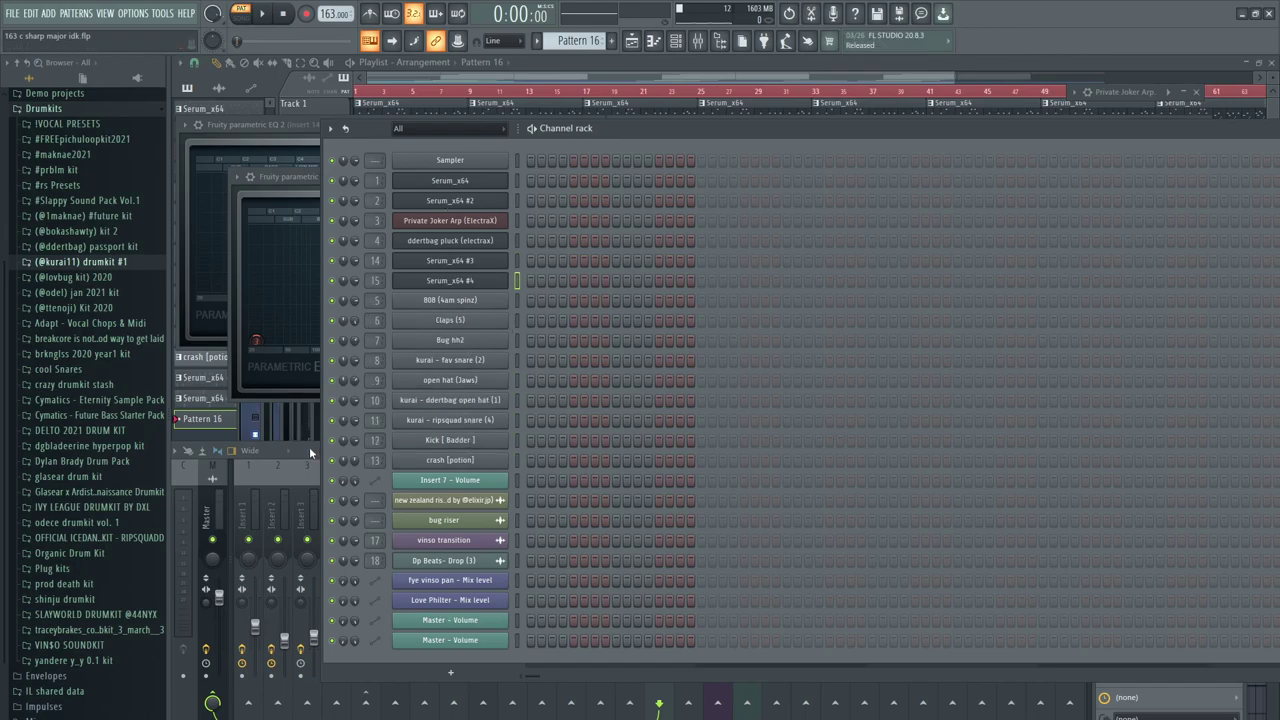
- Open the 808 (4am spinz) bassline in the piano roll and play it back
{"action": "right_click", "coordinate": [468, 302]}
{"action": "left_click", "coordinate": [523, 300]}
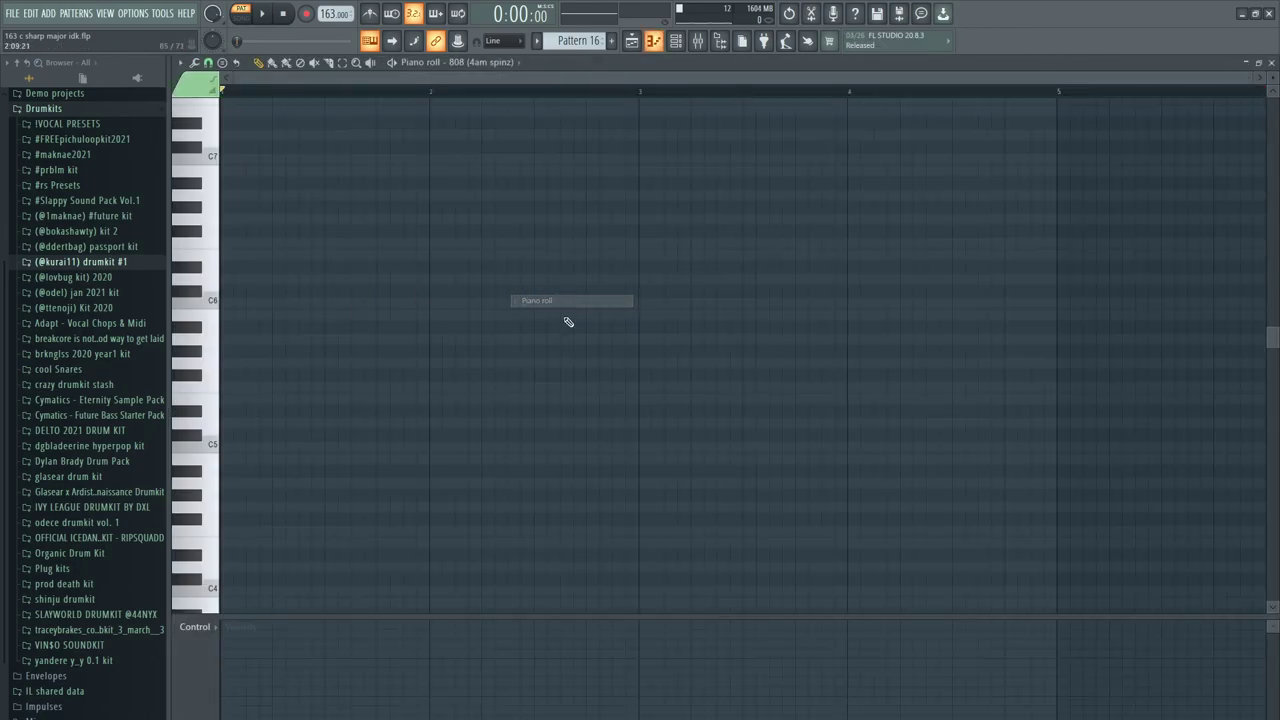
{"action": "scroll", "coordinate": [557, 41], "scroll_direction": "up", "scroll_amount": 4}
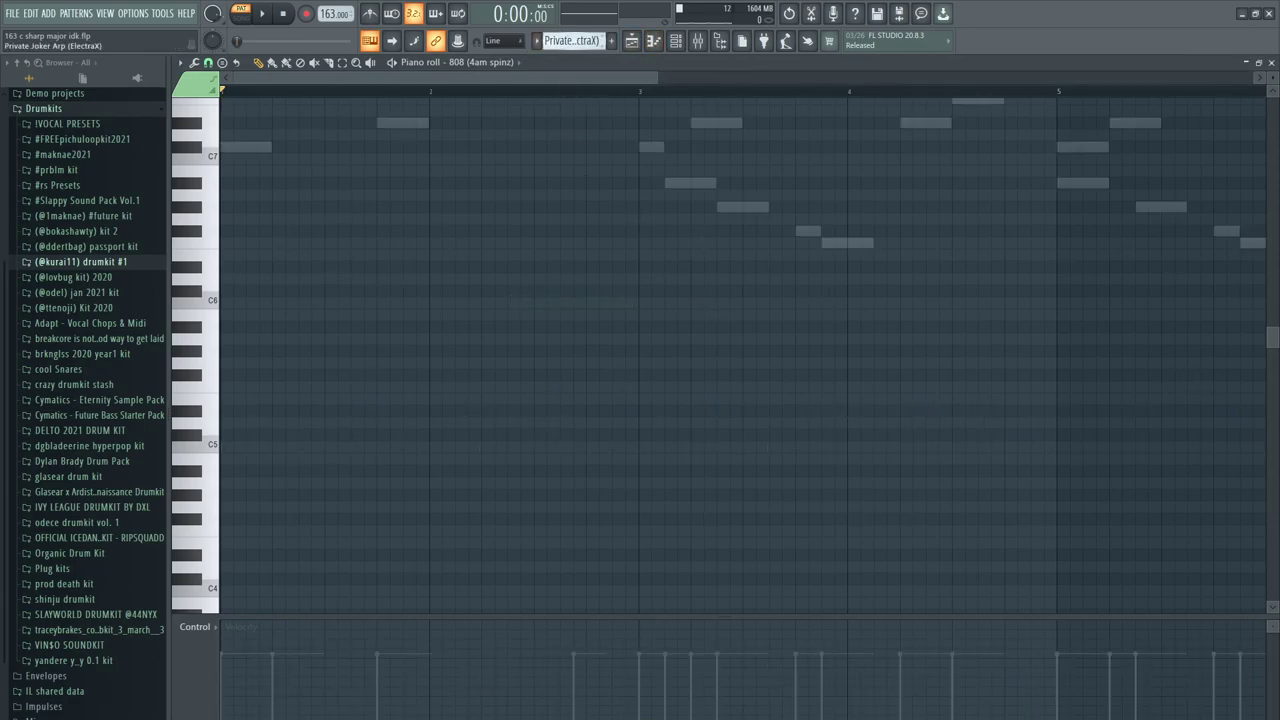
{"action": "scroll", "coordinate": [526, 157], "scroll_direction": "down", "scroll_amount": 4, "text": "ctrl"}
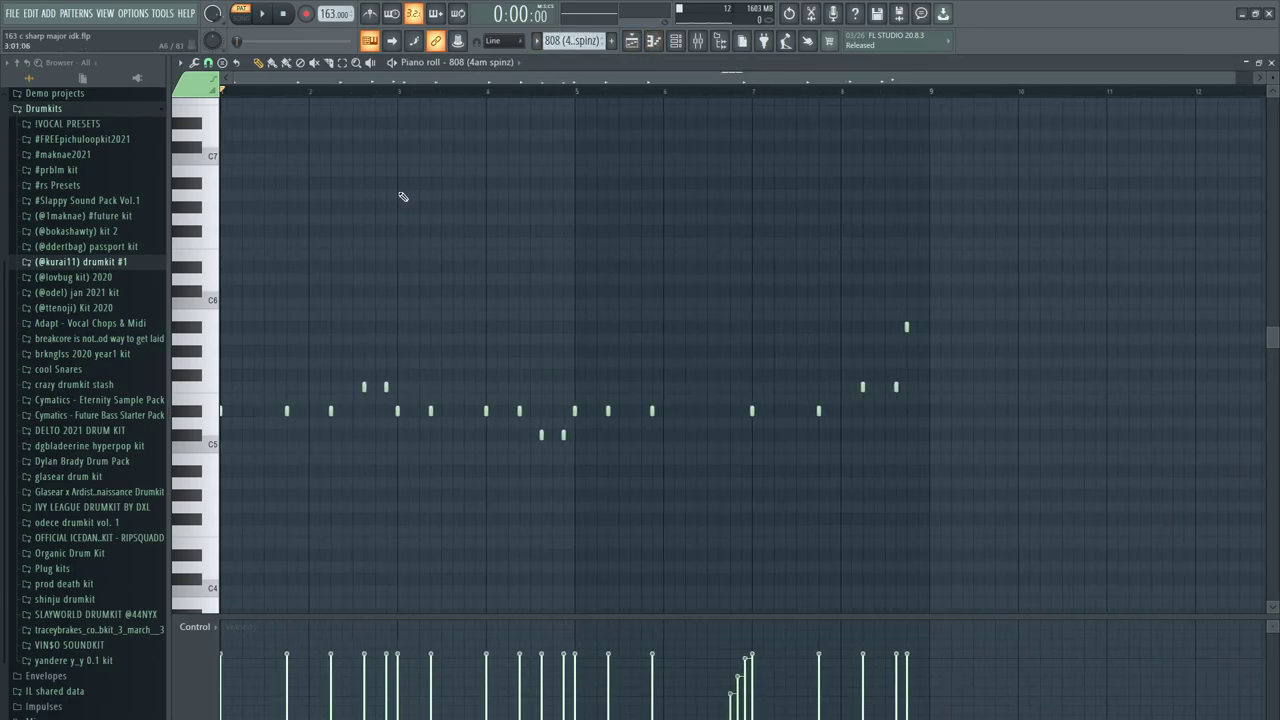
{"action": "key", "text": "space"}
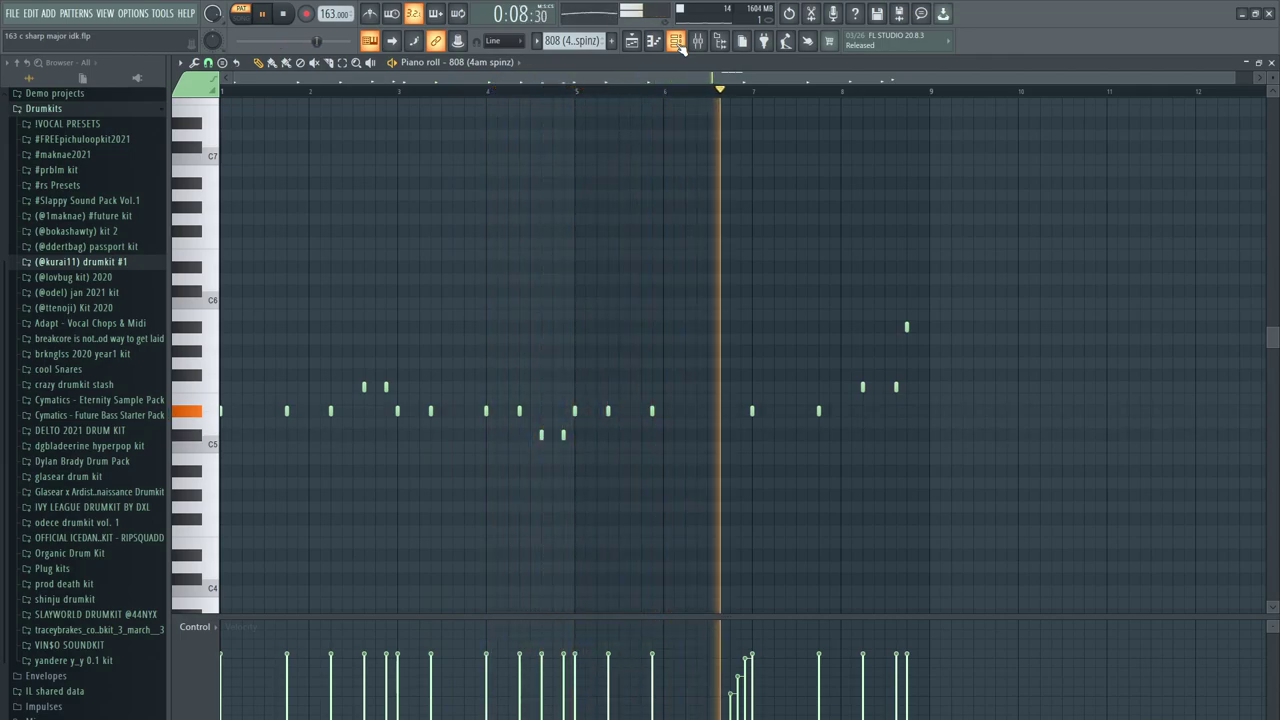
- Stop playback and erase the 808's three short high notes before bar 7
{"action": "scroll", "coordinate": [803, 183], "scroll_direction": "up", "scroll_amount": 1}
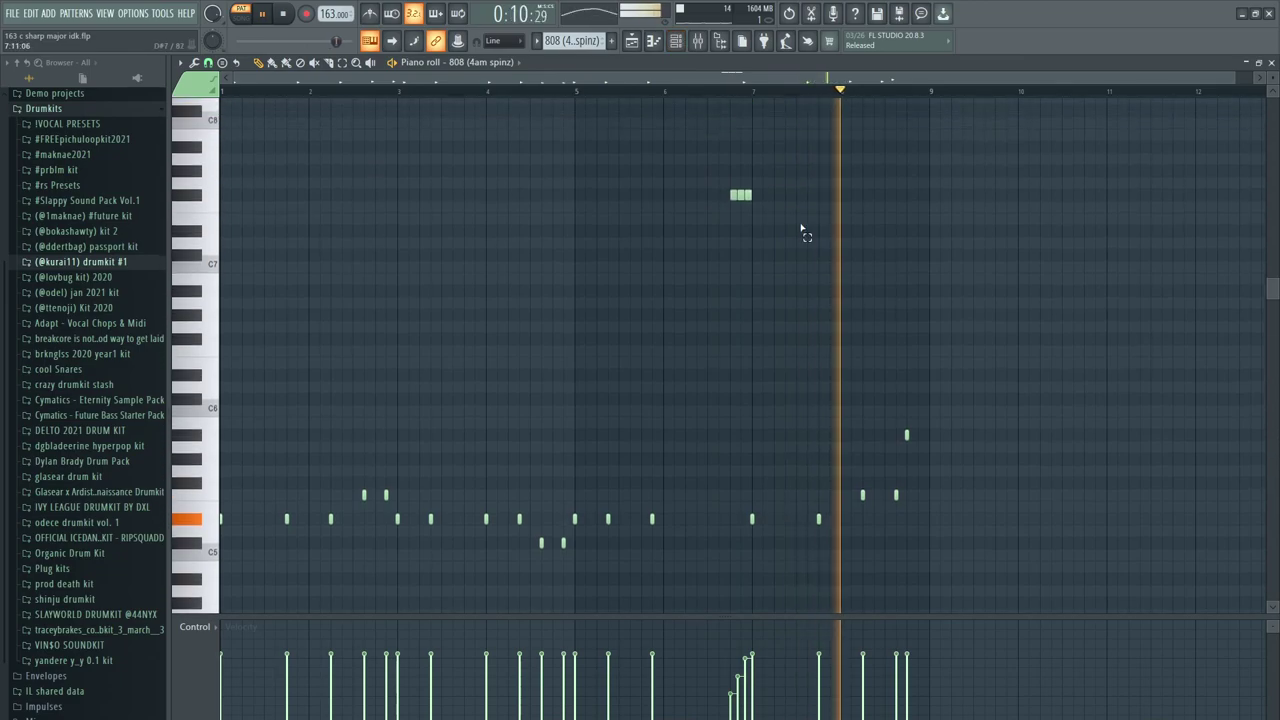
{"action": "scroll", "coordinate": [855, 240], "scroll_direction": "down", "scroll_amount": 1}
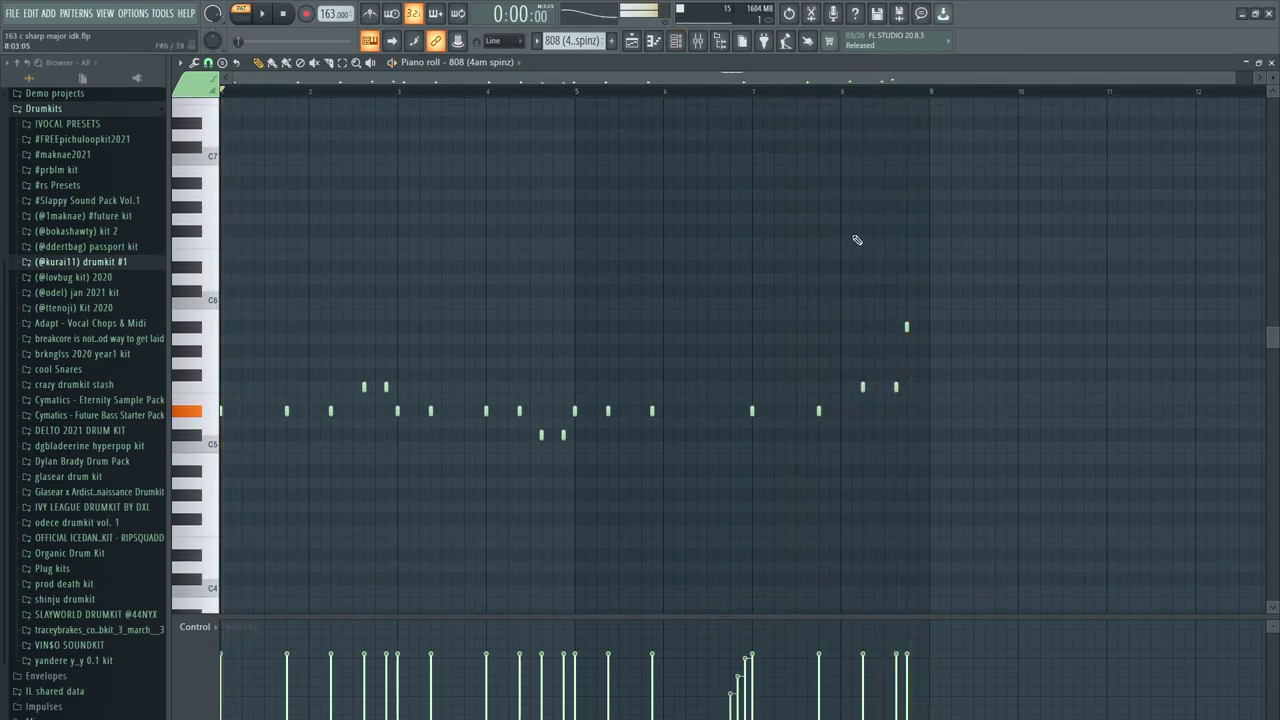
{"action": "scroll", "coordinate": [809, 257], "scroll_direction": "up", "scroll_amount": 10}
{"action": "left_click", "coordinate": [730, 300]}
{"action": "key", "text": "space"}
{"action": "scroll", "coordinate": [783, 316], "scroll_direction": "up", "scroll_amount": 2}
{"action": "scroll", "coordinate": [783, 316], "scroll_direction": "up", "scroll_amount": 2}
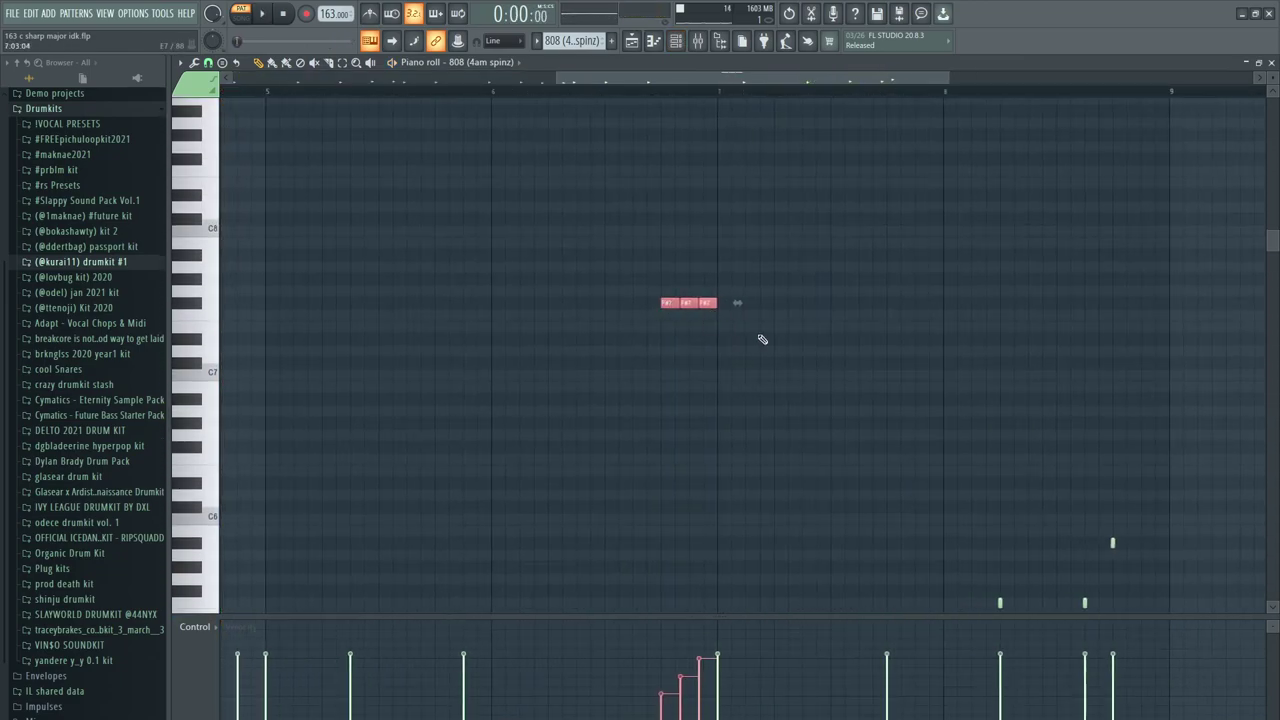
{"action": "scroll", "coordinate": [669, 280], "scroll_direction": "up", "scroll_amount": 4}
{"action": "right_click", "coordinate": [766, 320]}
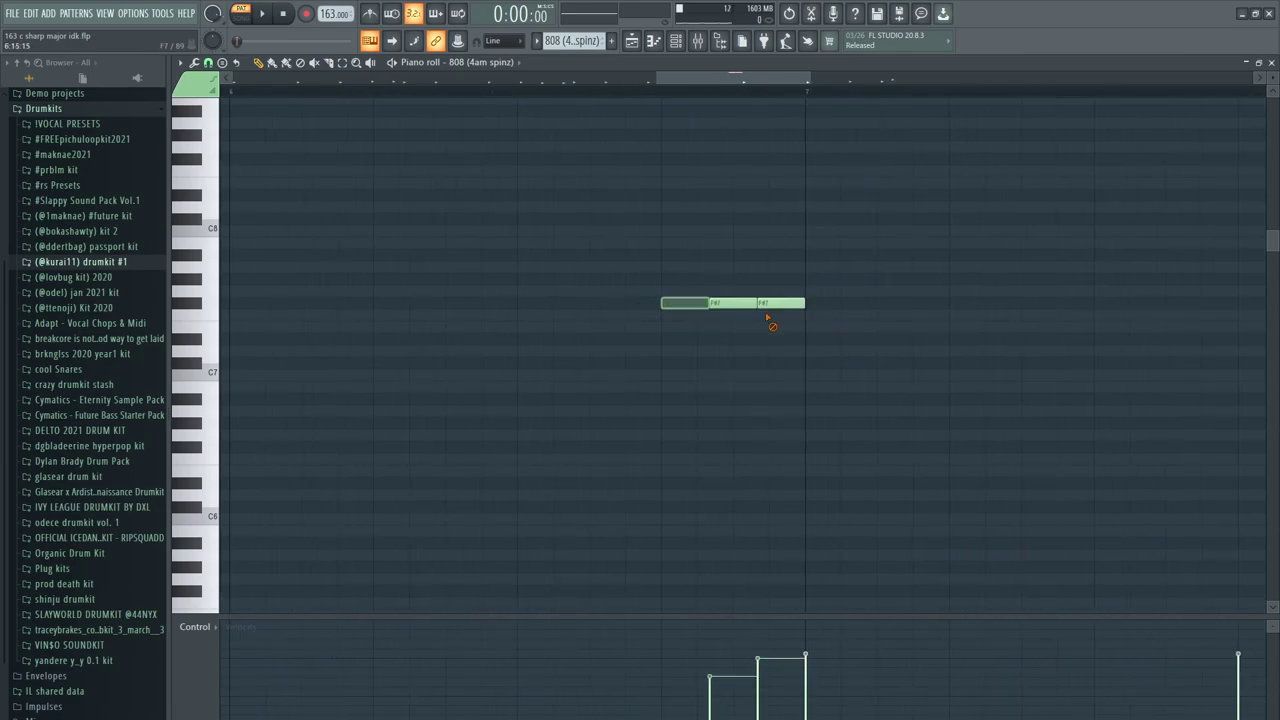
{"action": "right_click", "coordinate": [690, 300]}
- Set note snapping to 1/4 step and draw new short high notes before bar 7
{"action": "left_click", "coordinate": [208, 63]}
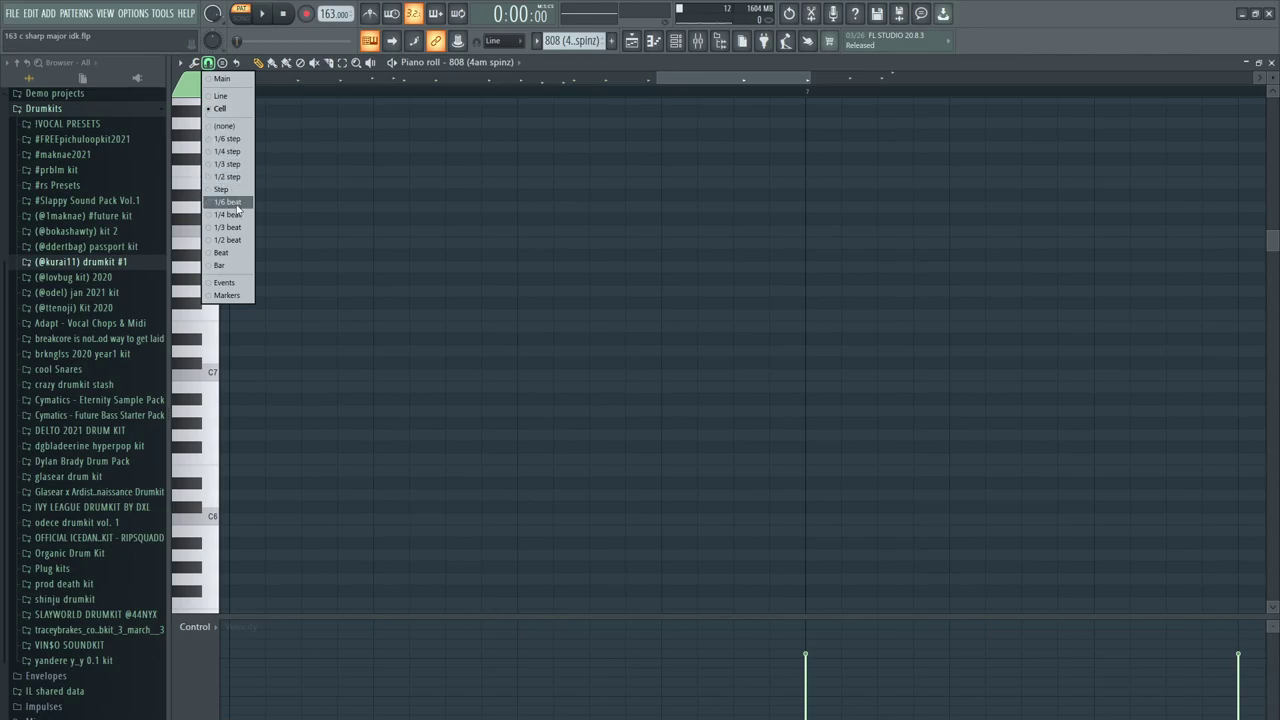
{"action": "left_click", "coordinate": [227, 151]}
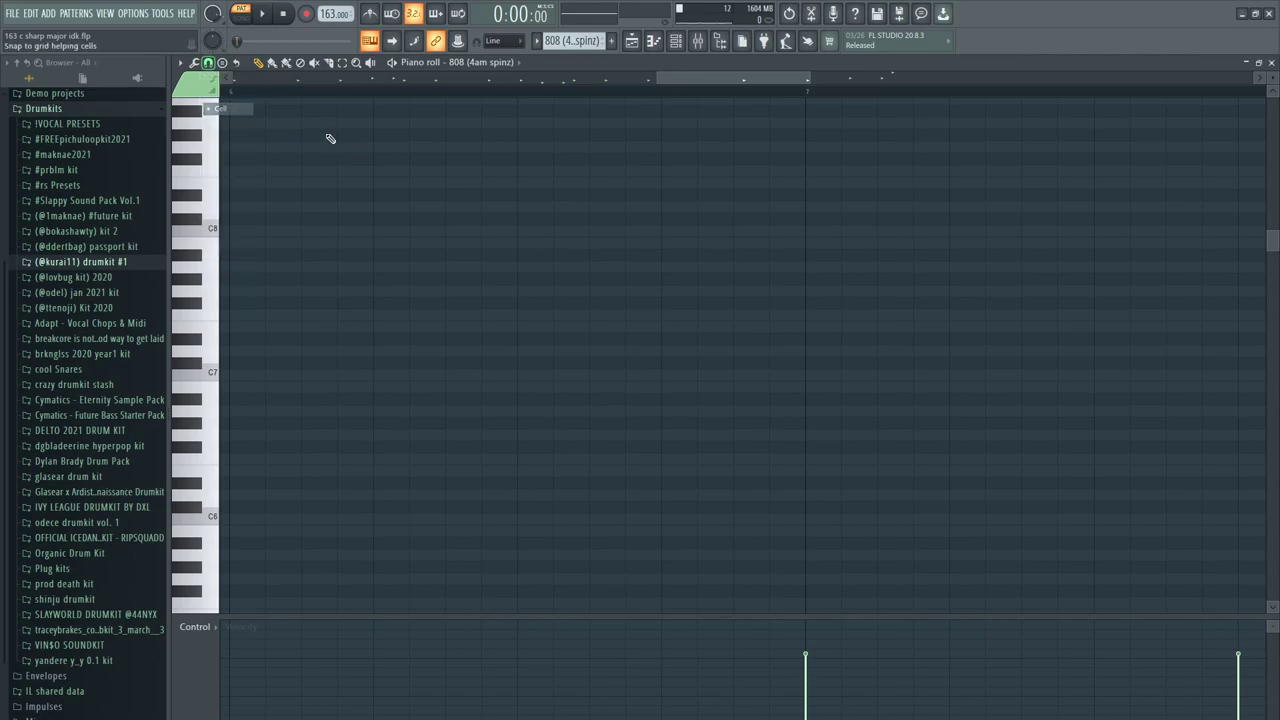
{"action": "scroll", "coordinate": [777, 323], "scroll_direction": "down", "scroll_amount": 2}
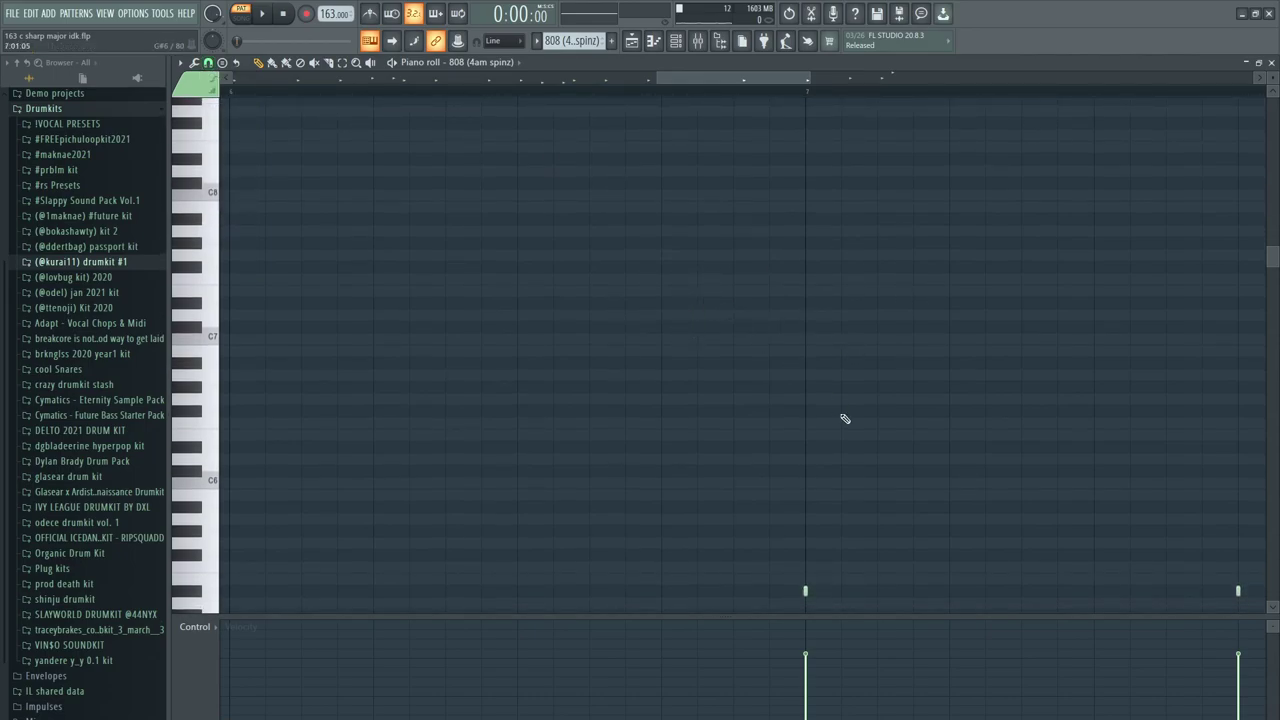
{"action": "left_click", "coordinate": [719, 291]}
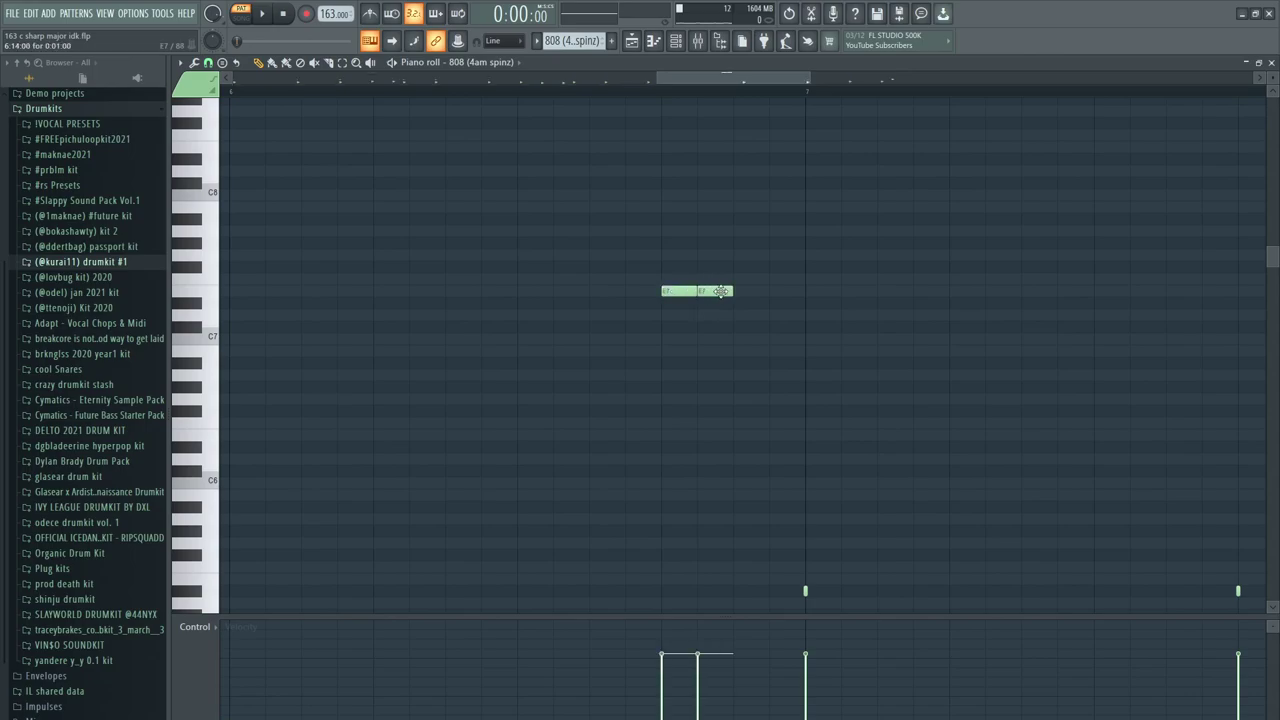
- Select the three new F7 notes and adjust their length, using undo and redo
{"action": "left_click_drag", "start_coordinate": [817, 329], "coordinate": [734, 262]}
{"action": "scroll", "coordinate": [757, 306], "scroll_direction": "up", "scroll_amount": 4}
{"action": "scroll", "coordinate": [720, 257], "scroll_direction": "down", "scroll_amount": 5}
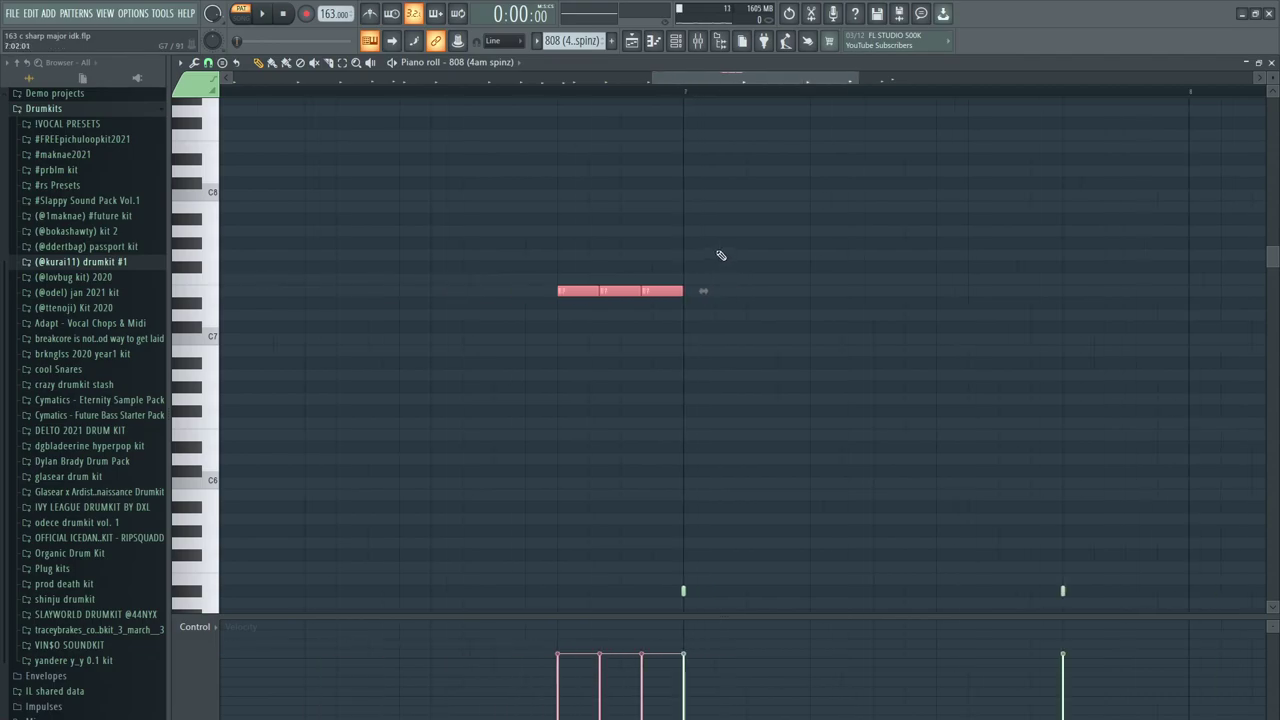
{"action": "left_click", "coordinate": [754, 378]}
{"action": "scroll", "coordinate": [600, 235], "scroll_direction": "down", "scroll_amount": 4}
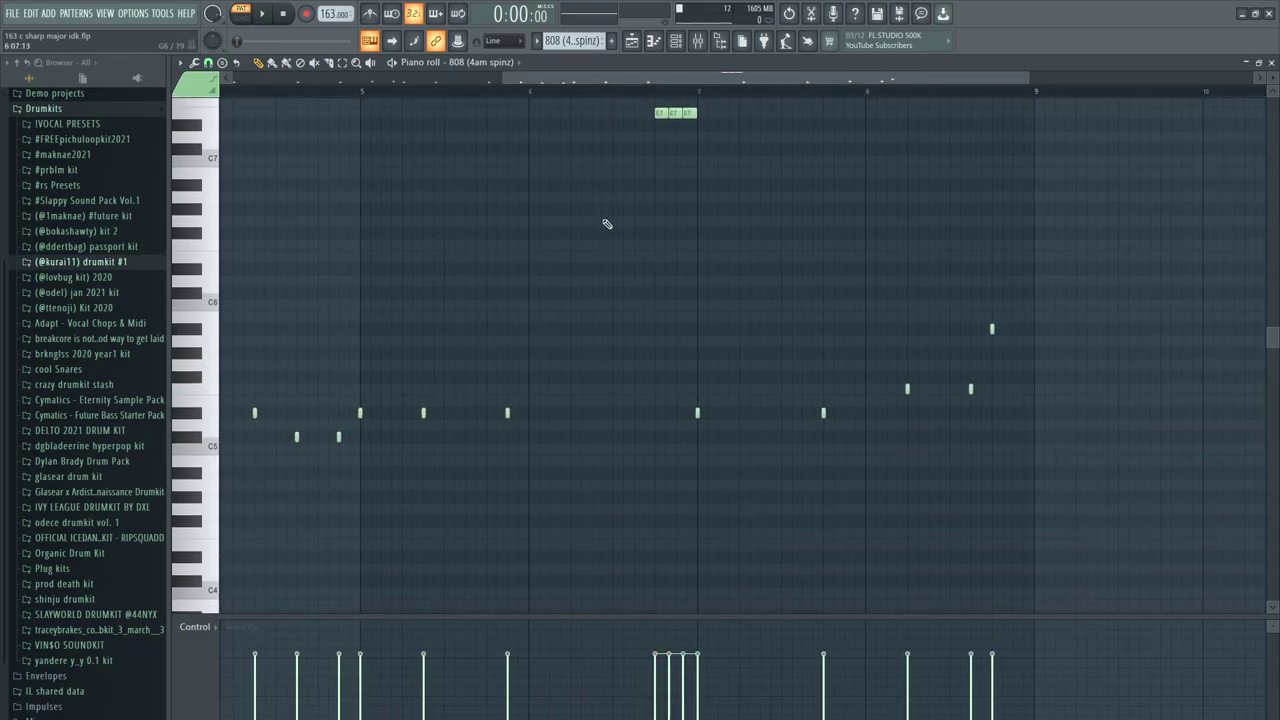
{"action": "key", "text": "ctrl+z"}
{"action": "scroll", "coordinate": [700, 215], "scroll_direction": "up", "scroll_amount": 3}
{"action": "key", "text": "ctrl+alt+z"}
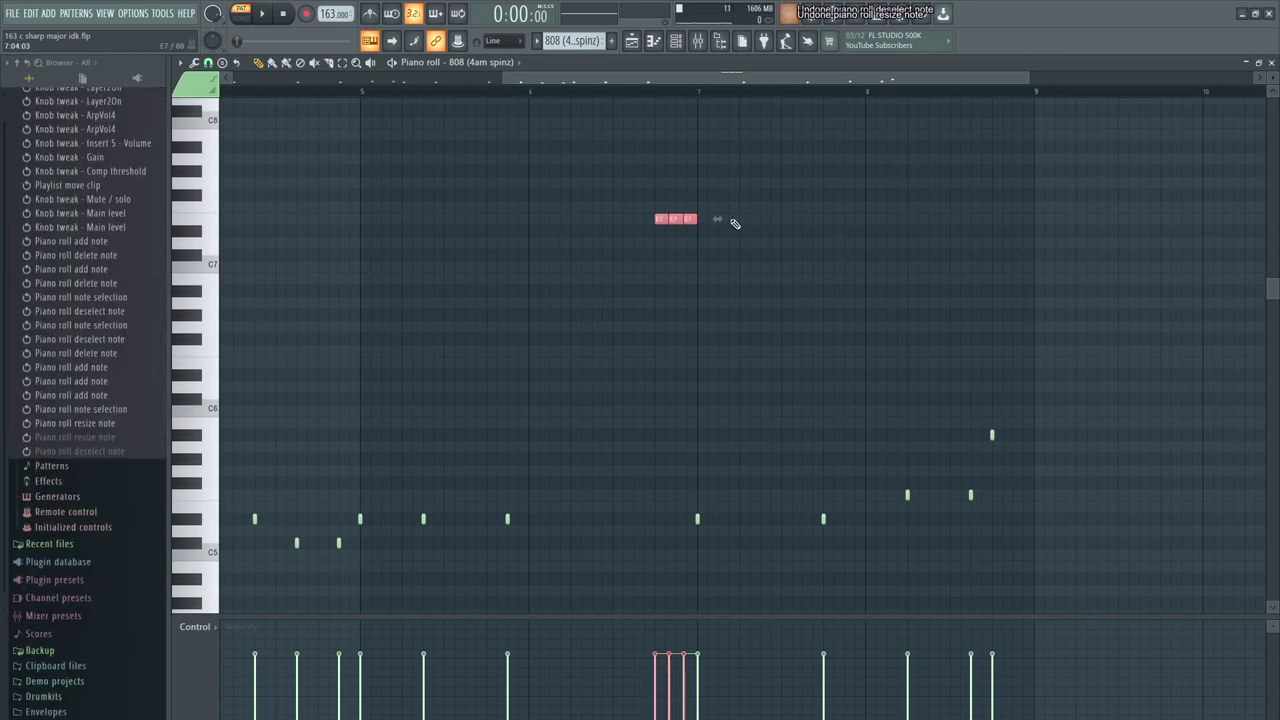
{"action": "key", "text": "alt+z"}
{"action": "key", "text": "alt+z"}
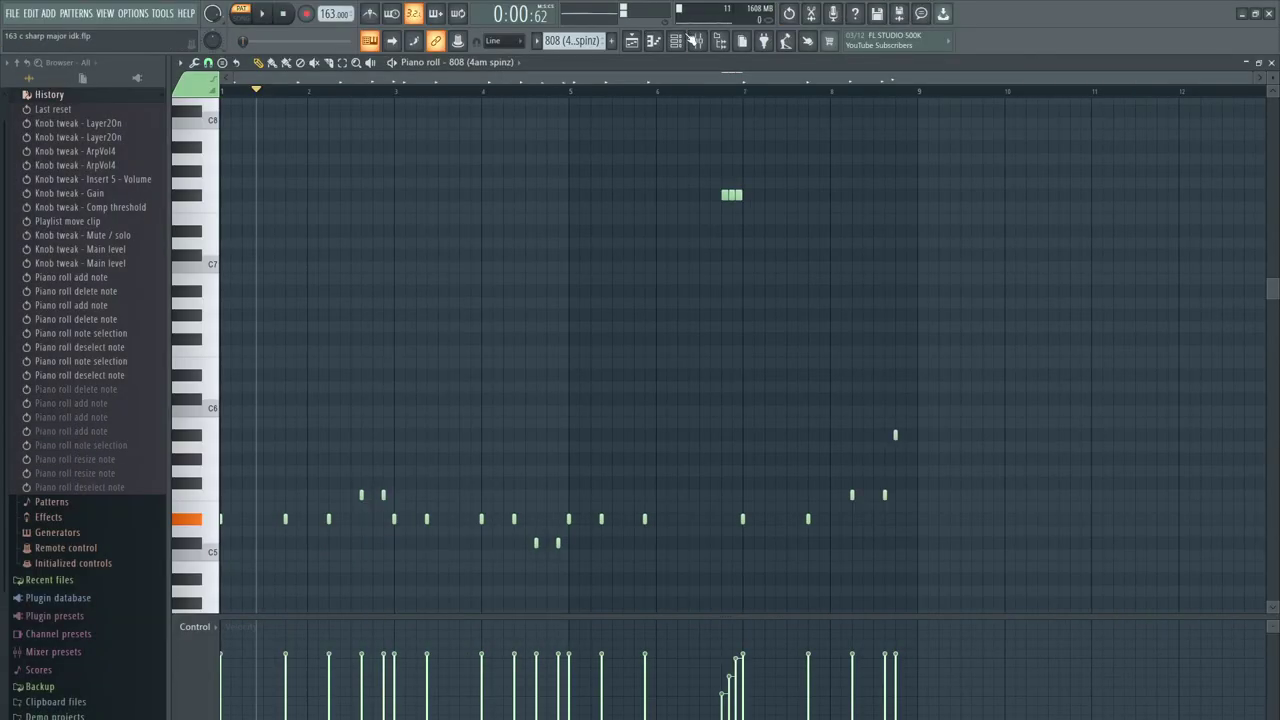
- Play the Claps (5) eight-note pattern in the piano roll, then open its clap sampler settings
{"action": "key", "text": "F6"}
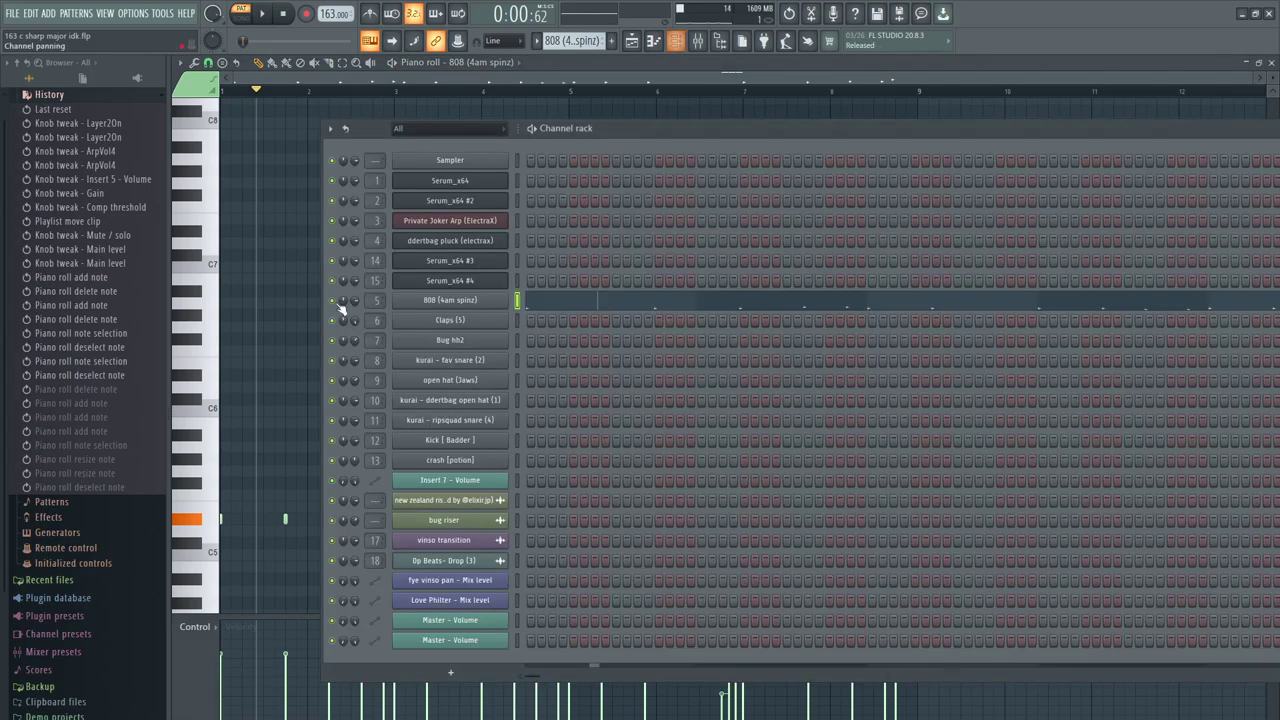
{"action": "right_click", "coordinate": [438, 322]}
{"action": "left_click", "coordinate": [540, 322]}
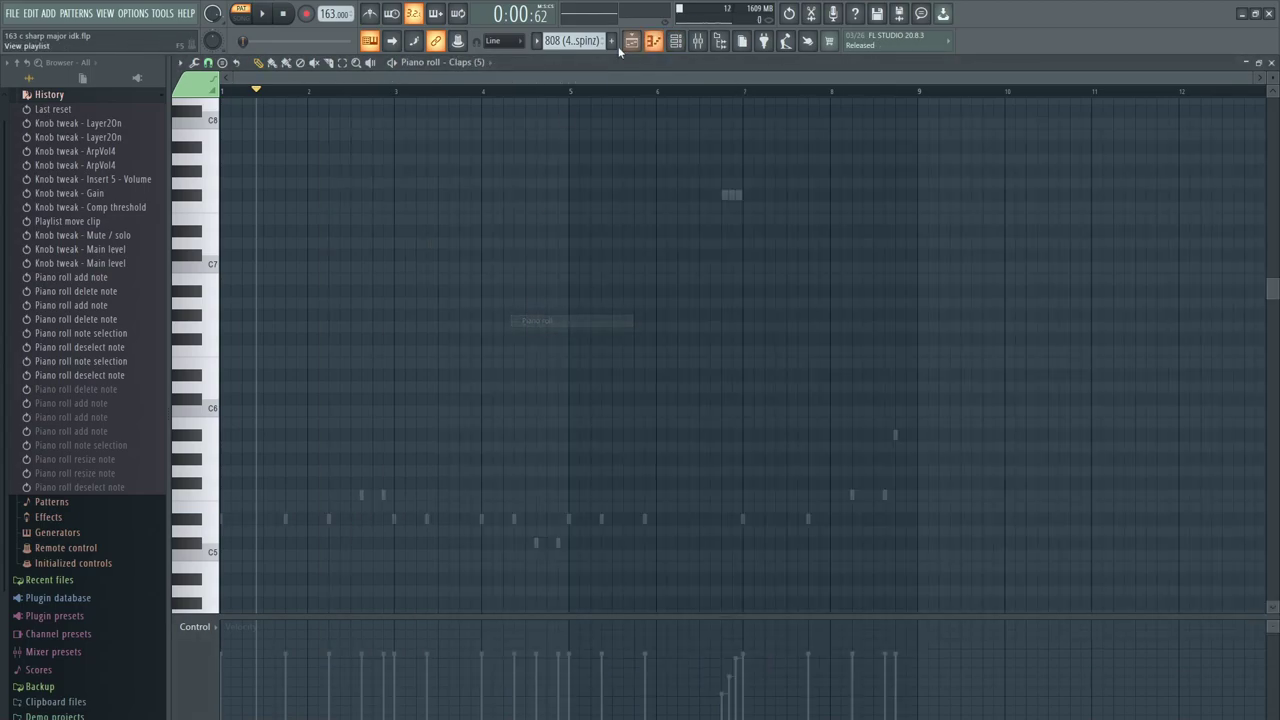
{"action": "key", "text": "space"}
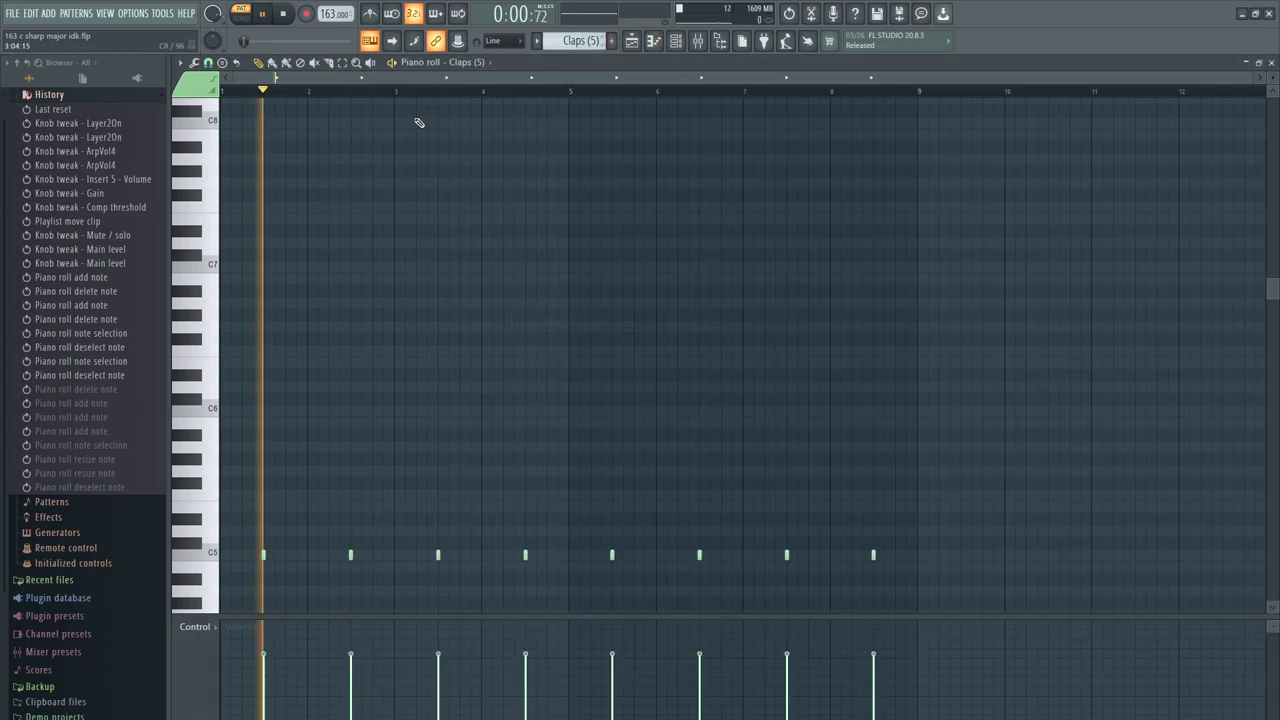
{"action": "left_click", "coordinate": [690, 44]}
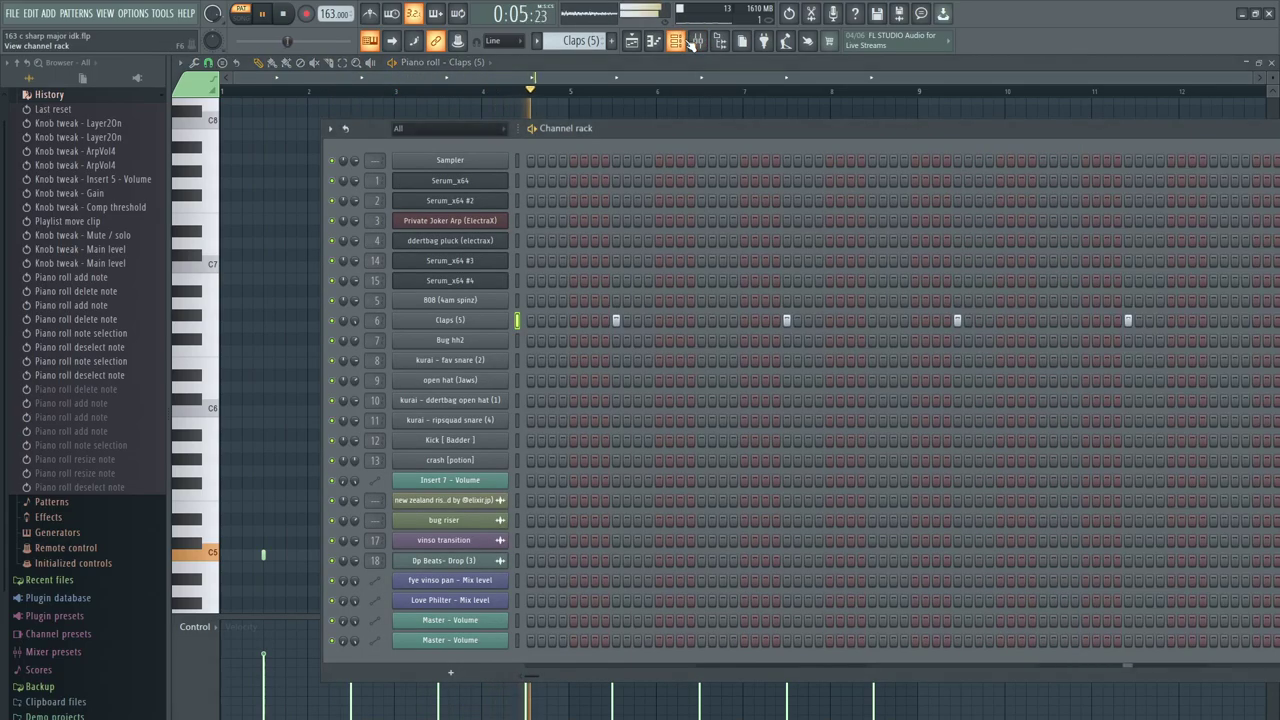
{"action": "left_click", "coordinate": [470, 320]}
- Solo the clap [3] mixer track and open its Fruity Limiter, Fruity Delay 3 and parametric EQ 2
{"action": "key", "text": "space"}
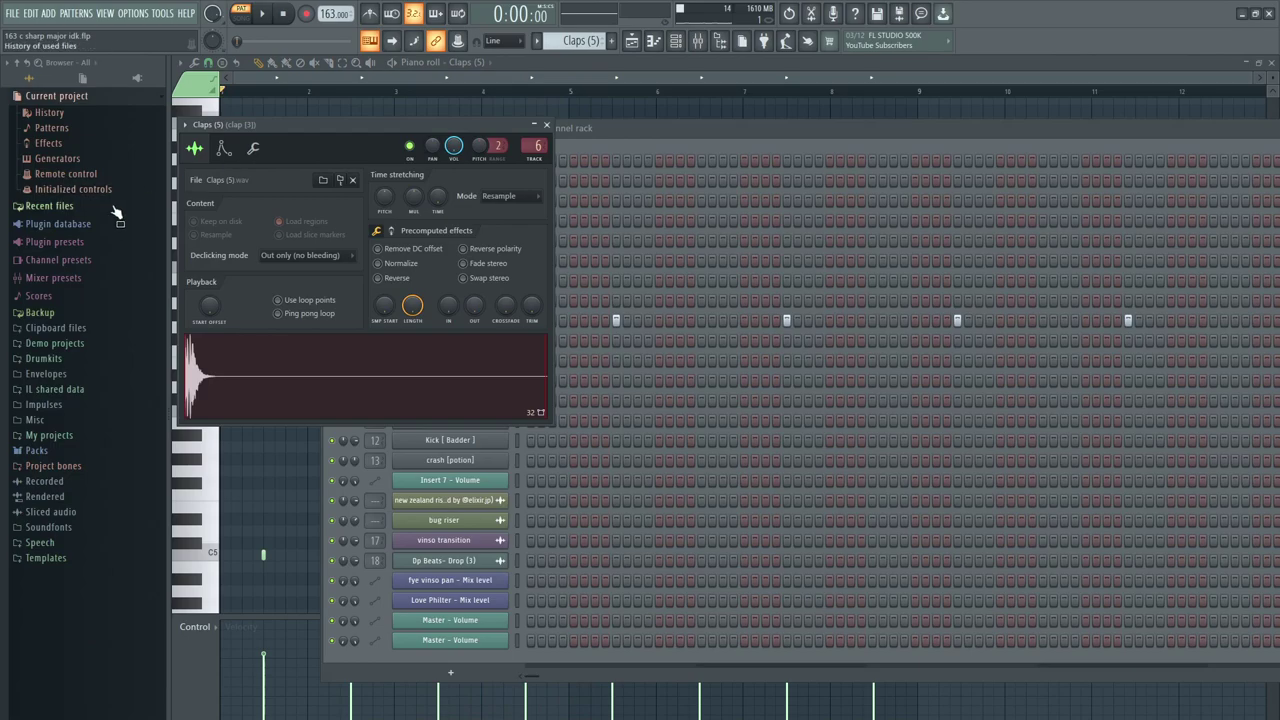
{"action": "key", "text": "F9"}
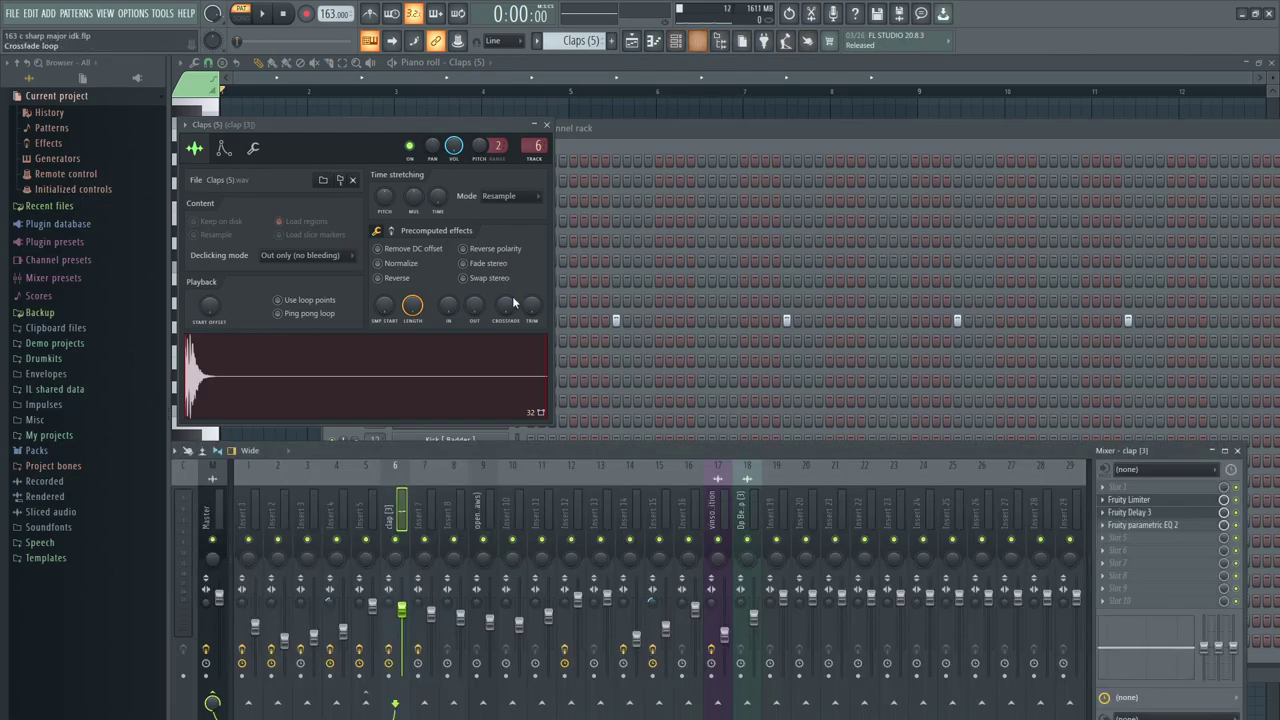
{"action": "right_click", "coordinate": [397, 540]}
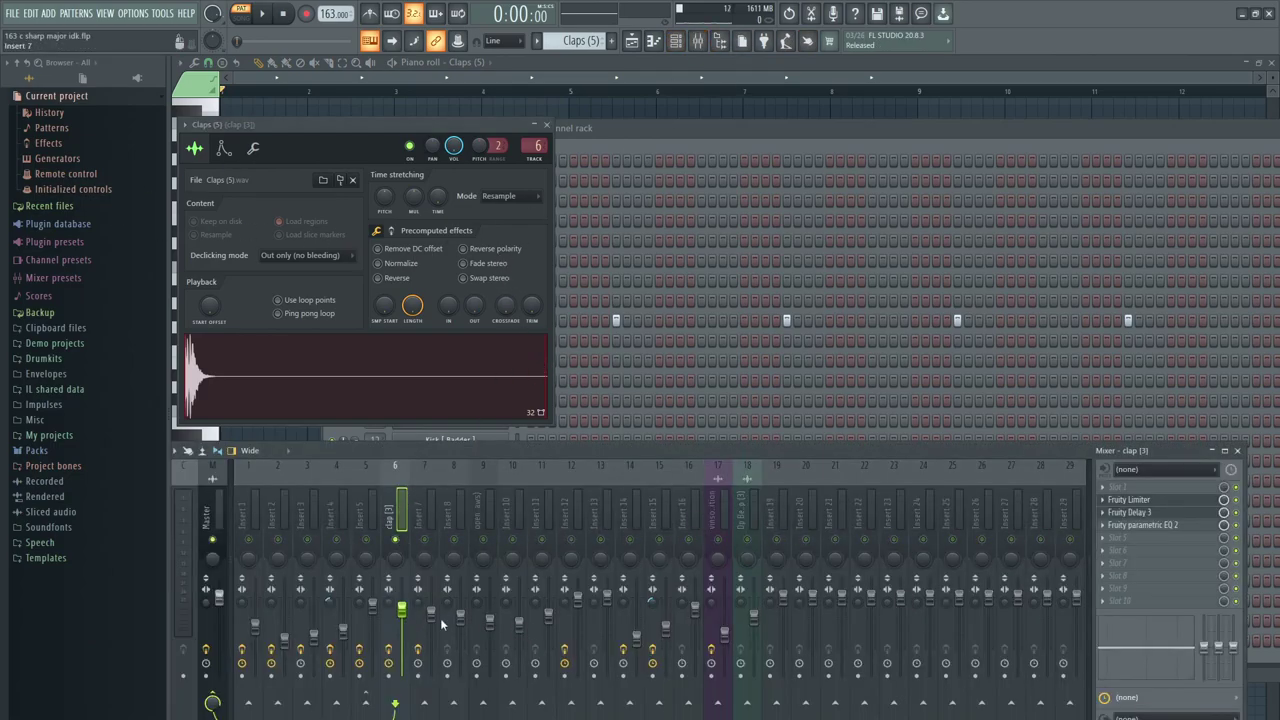
{"action": "left_click", "coordinate": [1130, 500]}
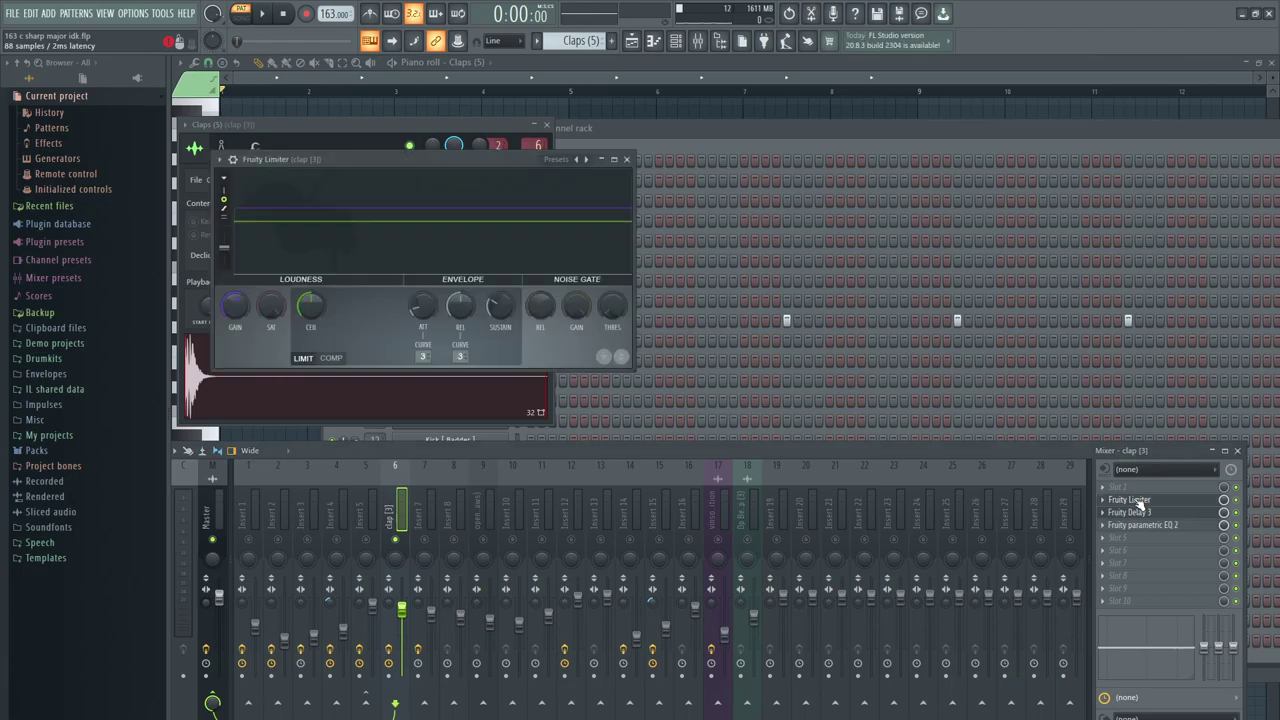
{"action": "key", "text": "space"}
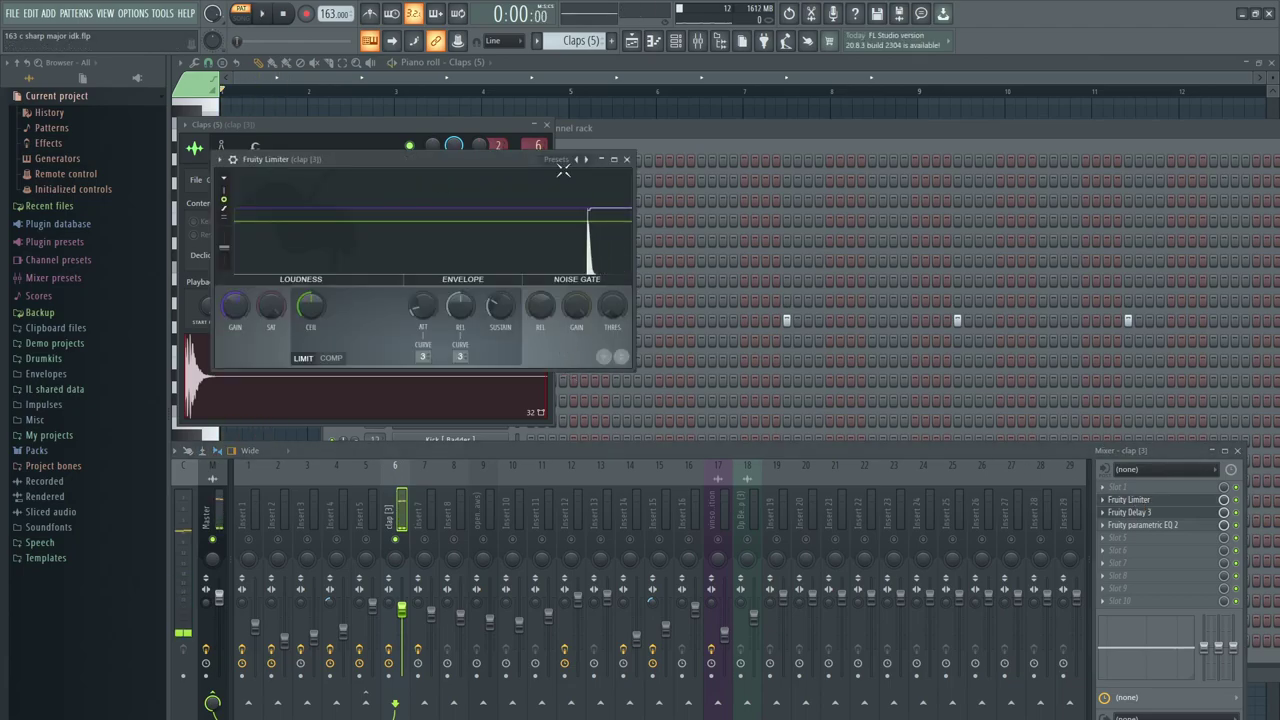
{"action": "left_click", "coordinate": [1158, 513]}
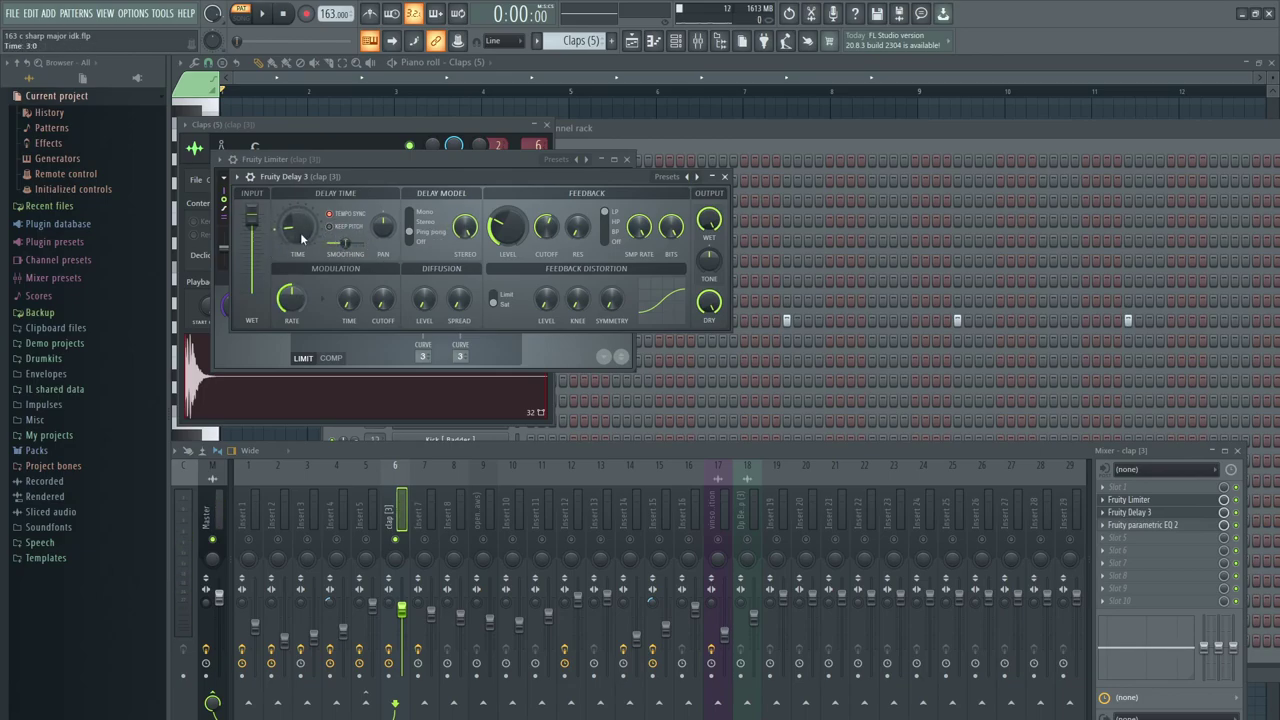
{"action": "left_click", "coordinate": [1160, 525]}
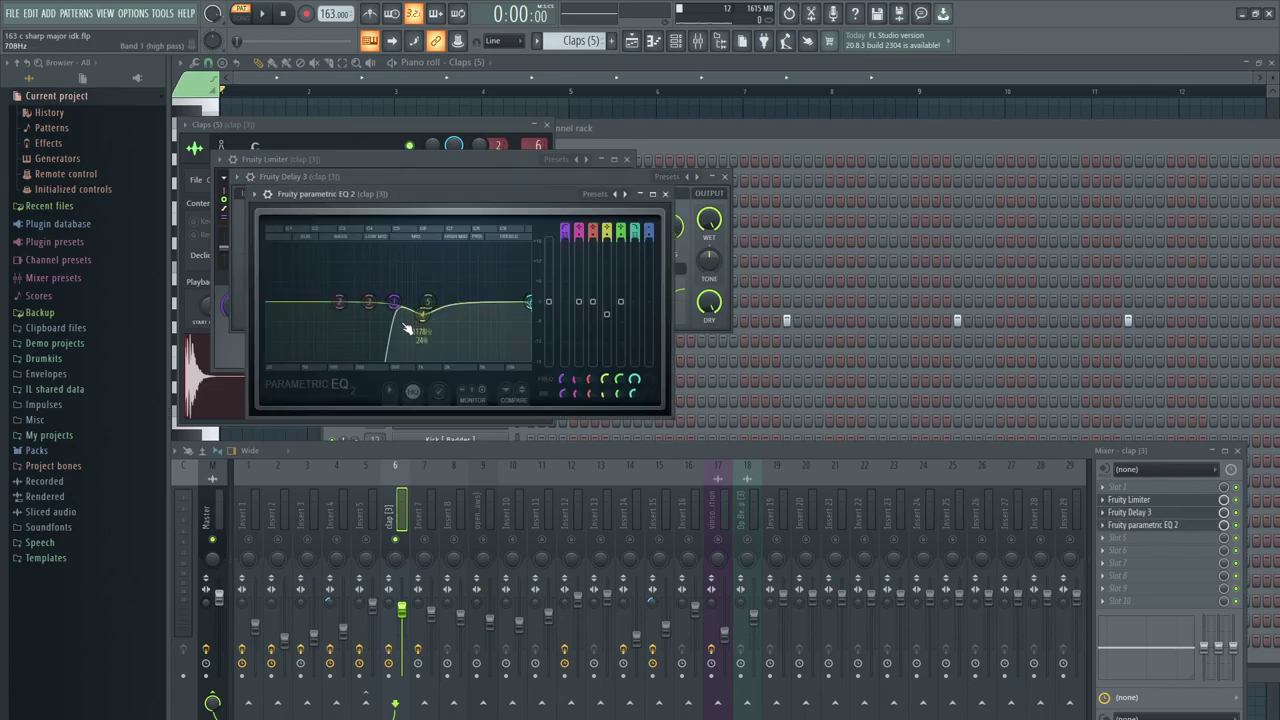
- Open the Bug hh2 hi-hat pattern in the piano roll from the channel rack
{"action": "left_click", "coordinate": [739, 131]}
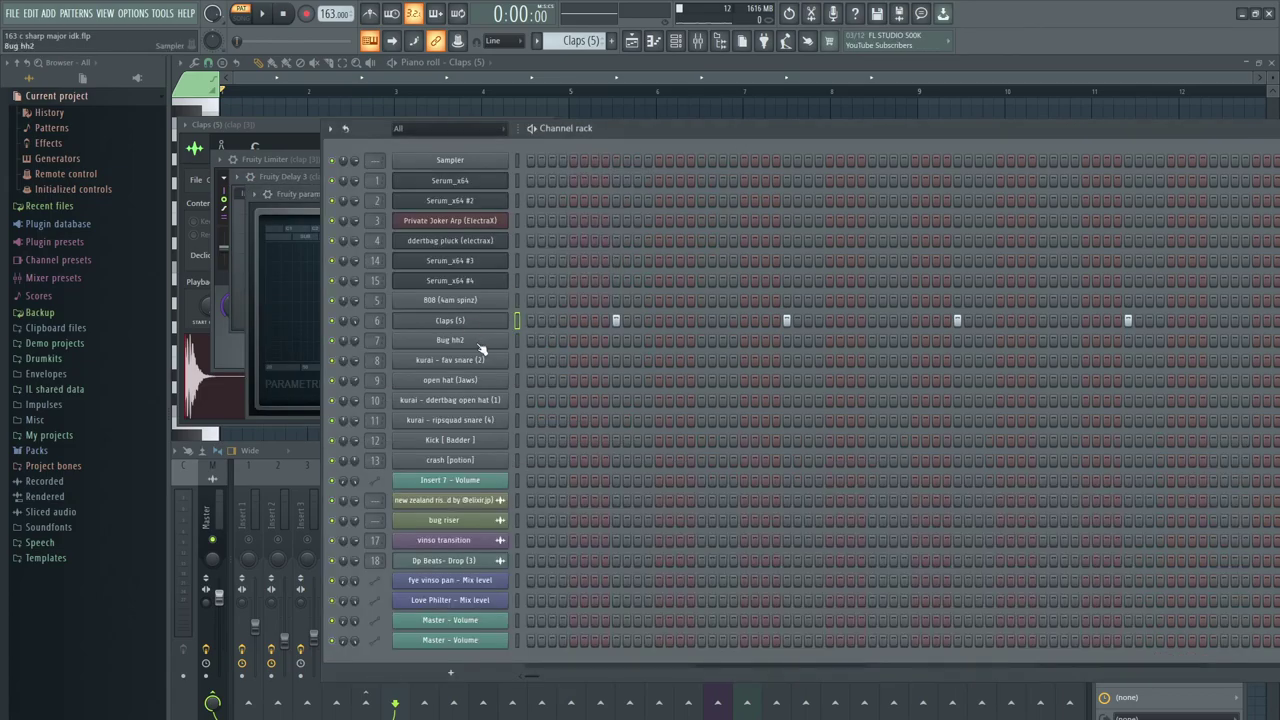
{"action": "right_click", "coordinate": [481, 349]}
{"action": "left_click", "coordinate": [560, 341]}
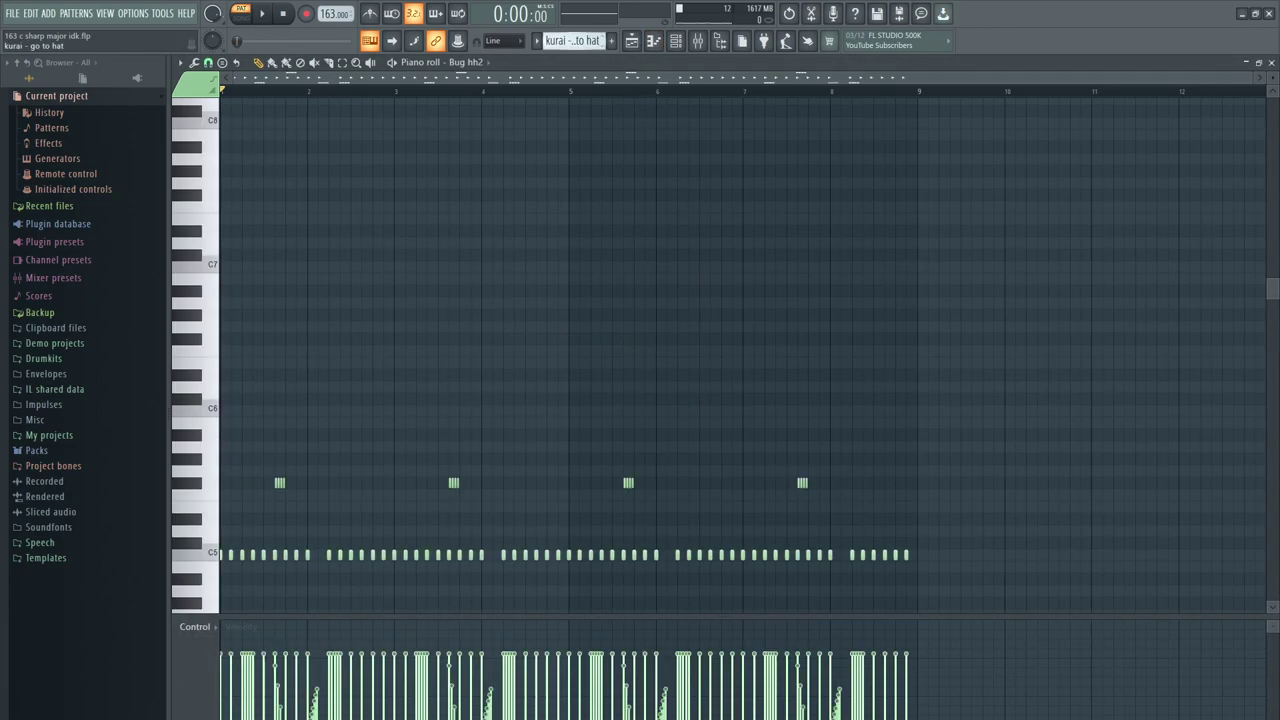
{"action": "scroll", "coordinate": [326, 120], "scroll_direction": "up", "scroll_amount": 3}
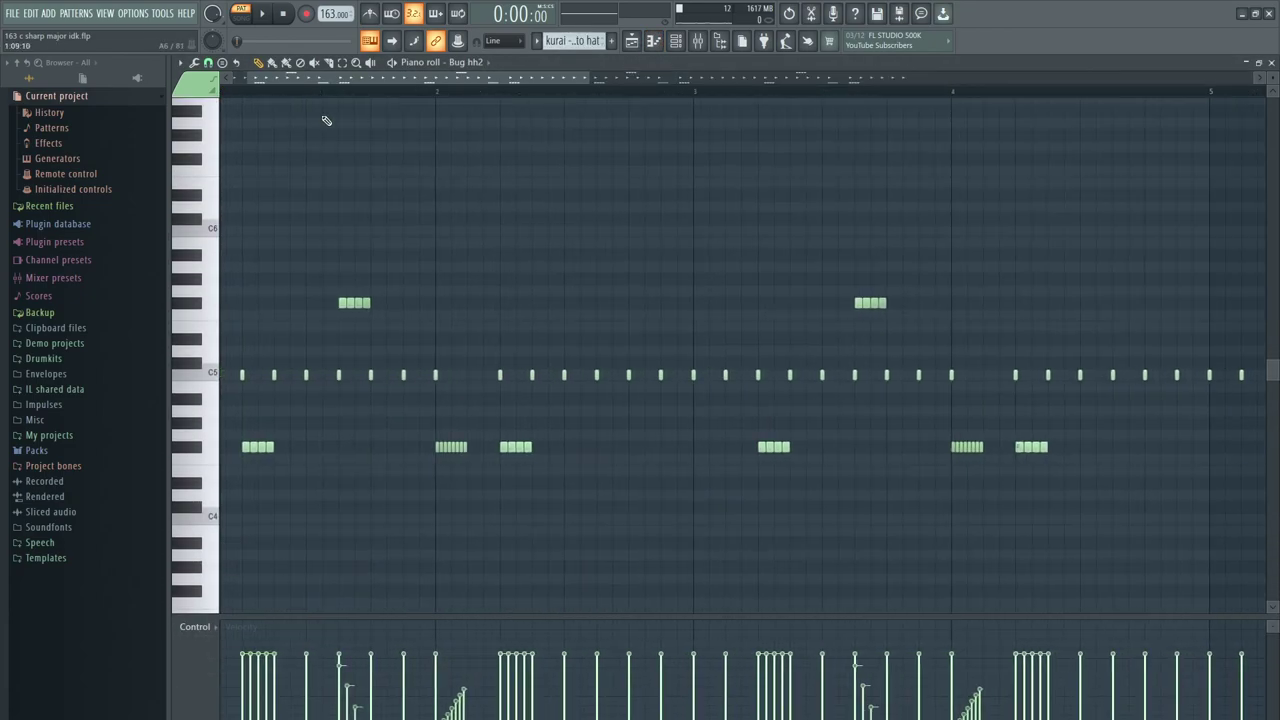
{"action": "scroll", "coordinate": [333, 77], "scroll_direction": "left", "scroll_amount": 1}
{"action": "scroll", "coordinate": [351, 223], "scroll_direction": "down", "scroll_amount": 5}
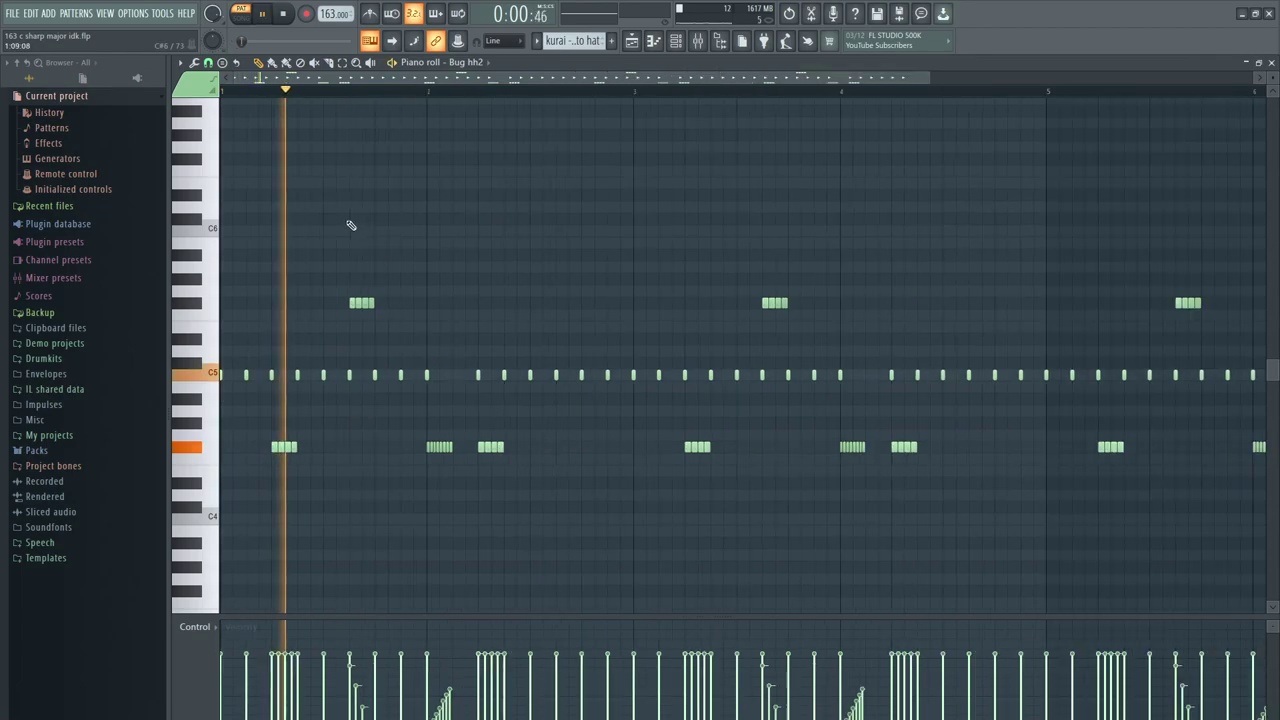
- Release insert 6's solo in the mixer, then play the full beat and stop it
{"action": "key", "text": "F9"}
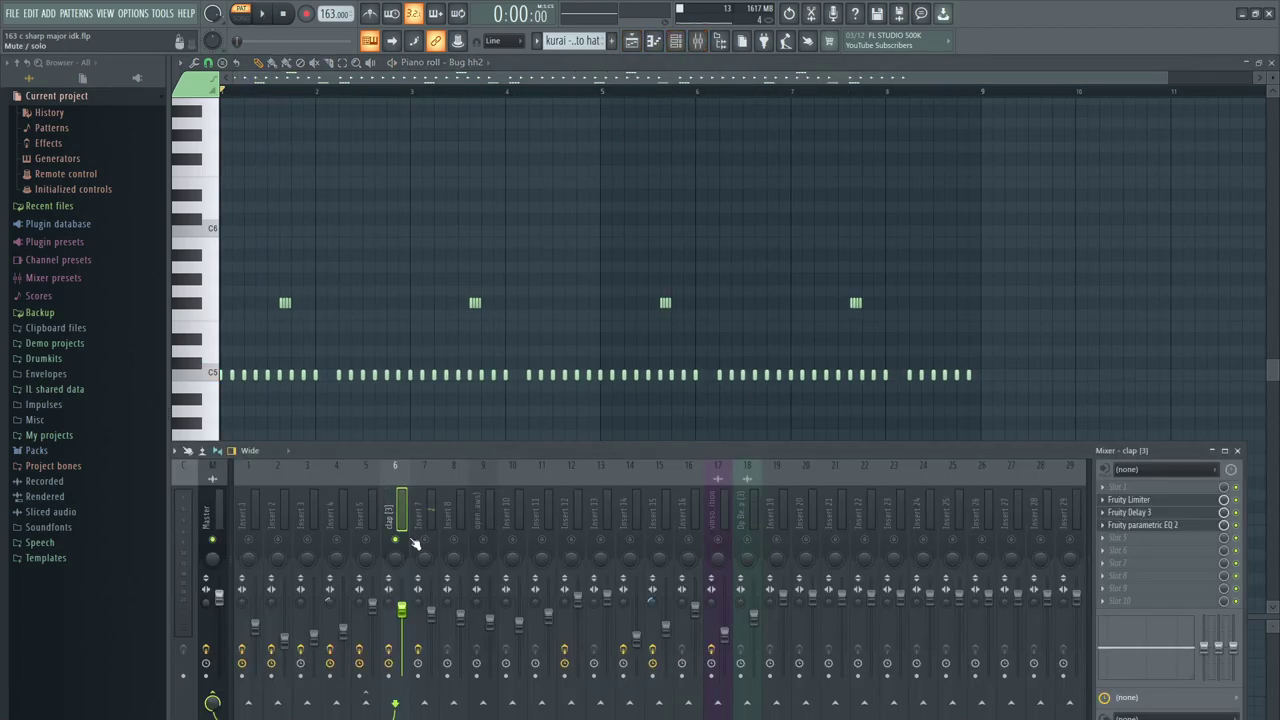
{"action": "right_click", "coordinate": [396, 540]}
{"action": "key", "text": "space"}
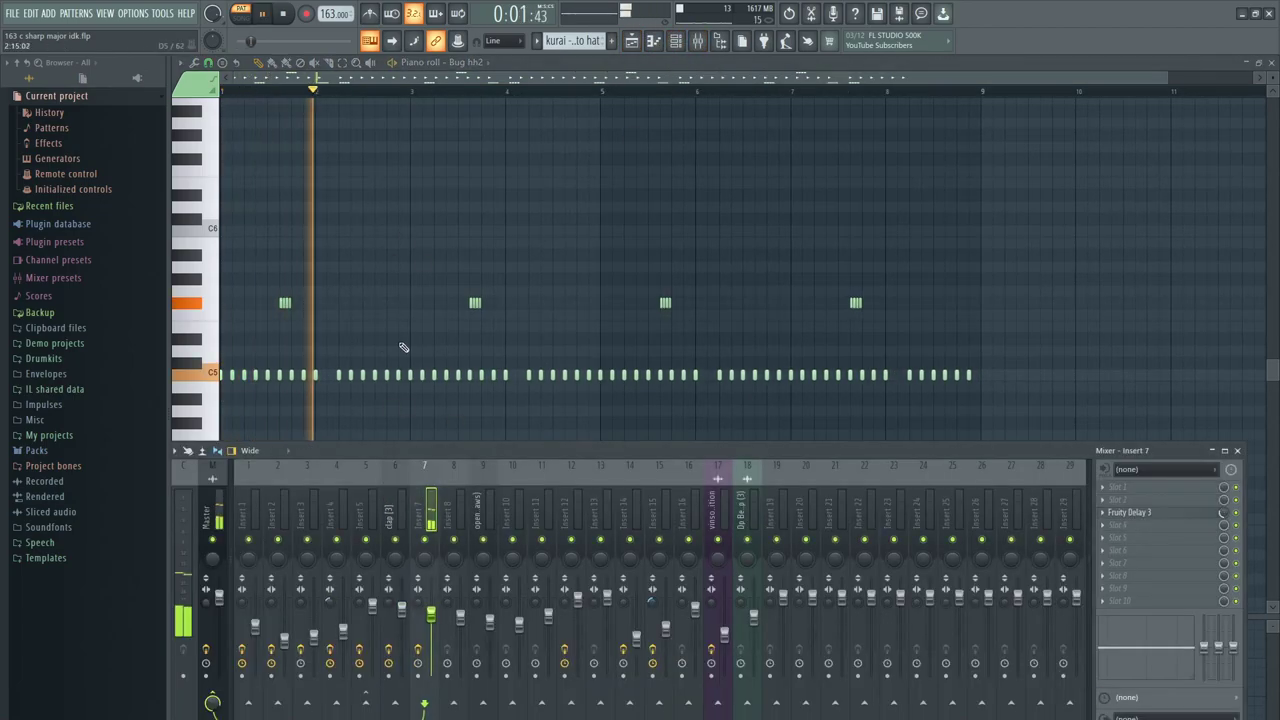
{"action": "key", "text": "F9"}
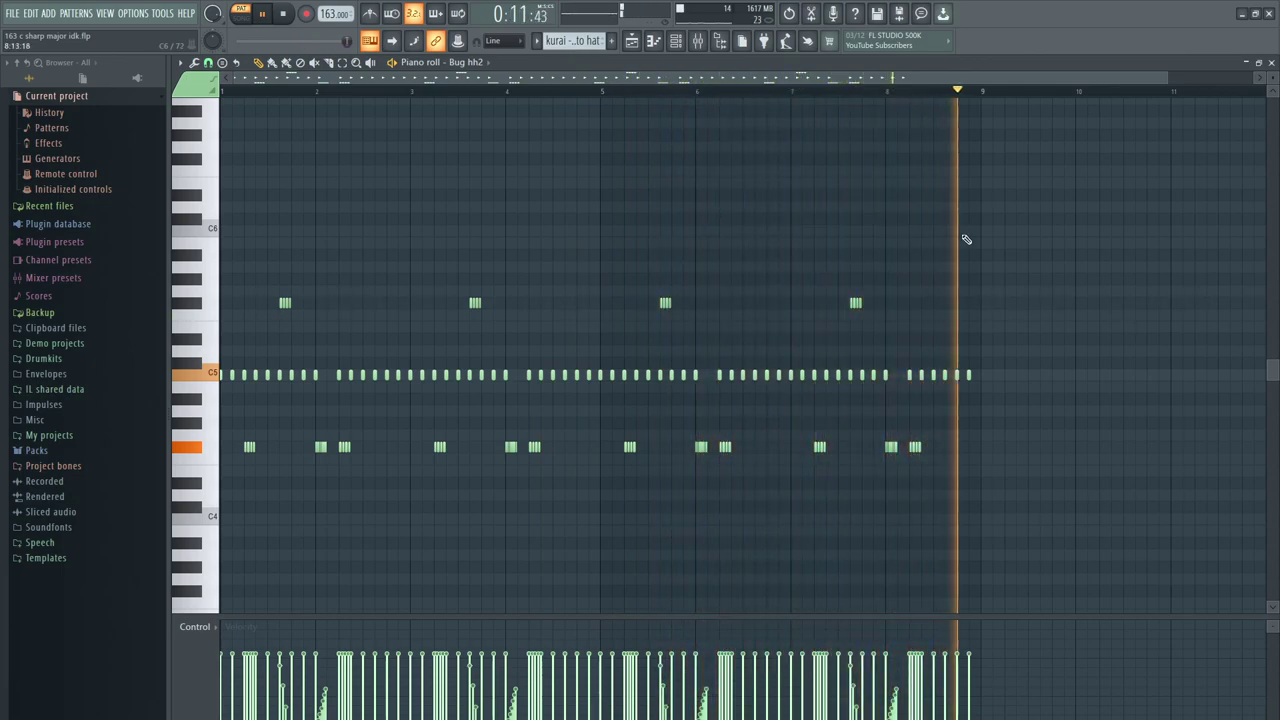
{"action": "key", "text": "space"}
- Reopen the mixer and bring up Insert 7's Fruity Delay 3 settings after briefly checking Insert 9
{"action": "left_click", "coordinate": [697, 40]}
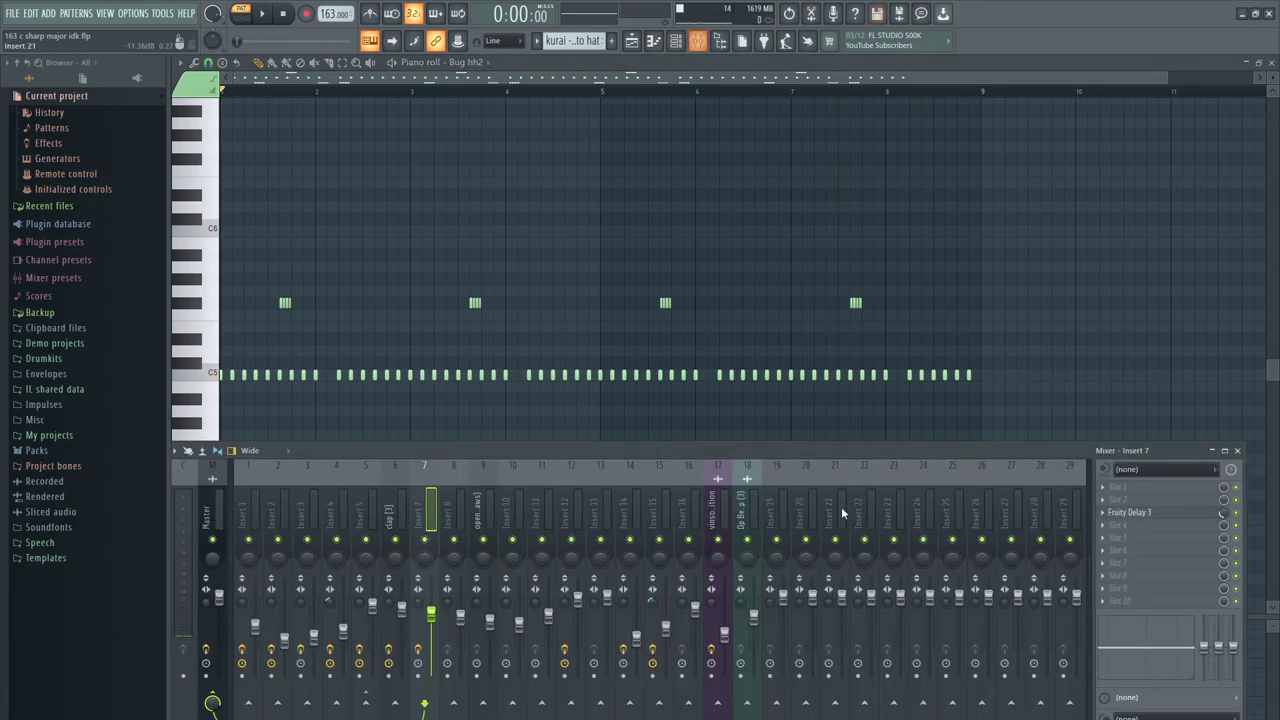
{"action": "left_click", "coordinate": [484, 514]}
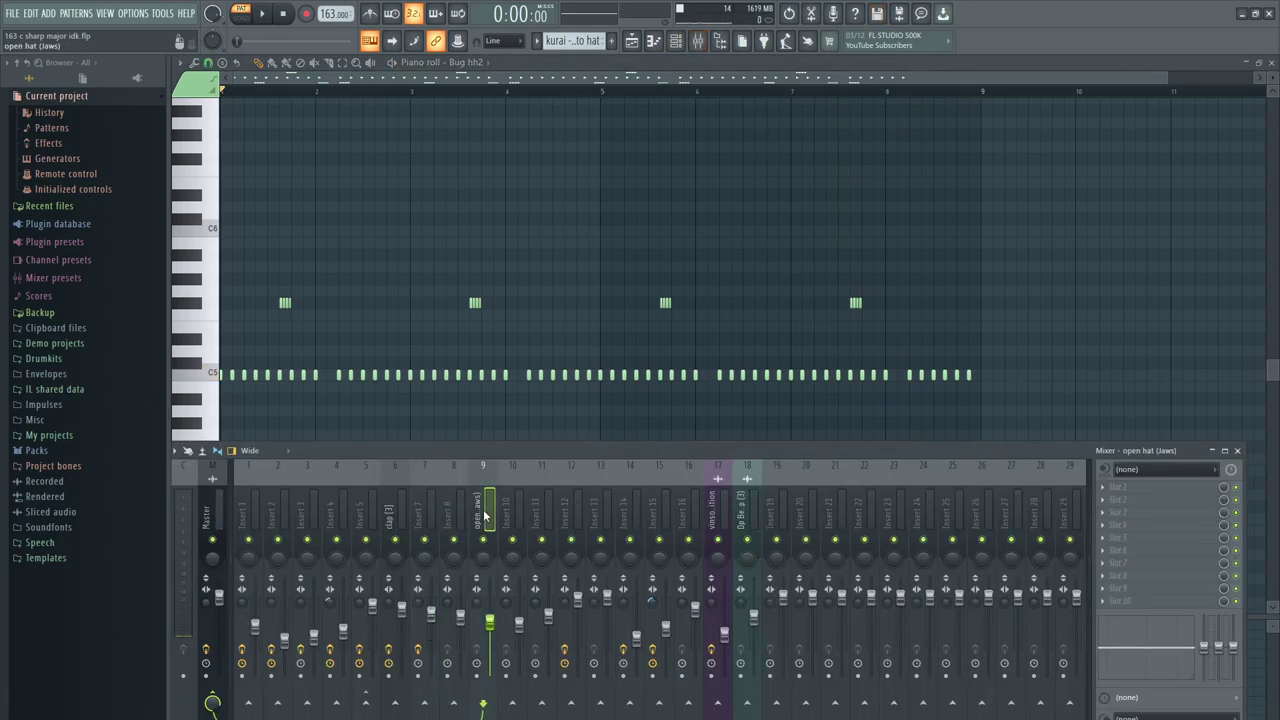
{"action": "left_click", "coordinate": [424, 514]}
{"action": "left_click", "coordinate": [1136, 514]}
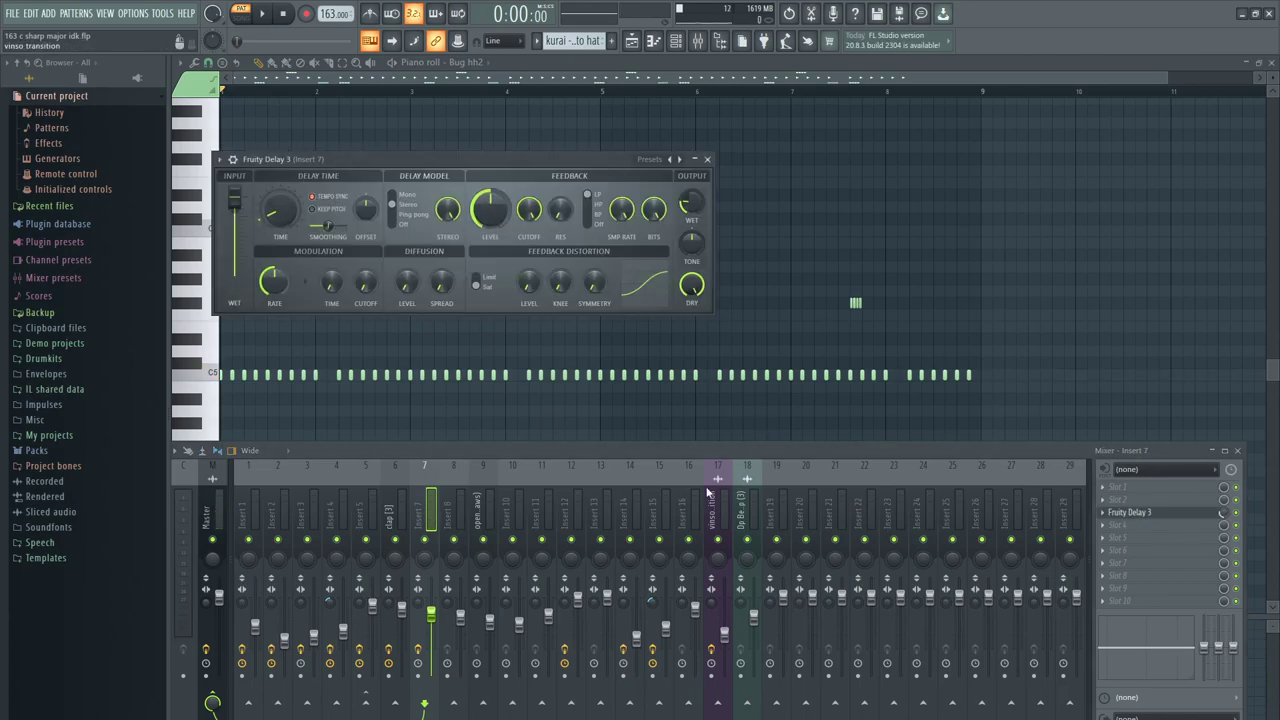
- Open kurai - fav snare (2) in the piano roll and play its C5 hits and roll
{"action": "left_click", "coordinate": [676, 40]}
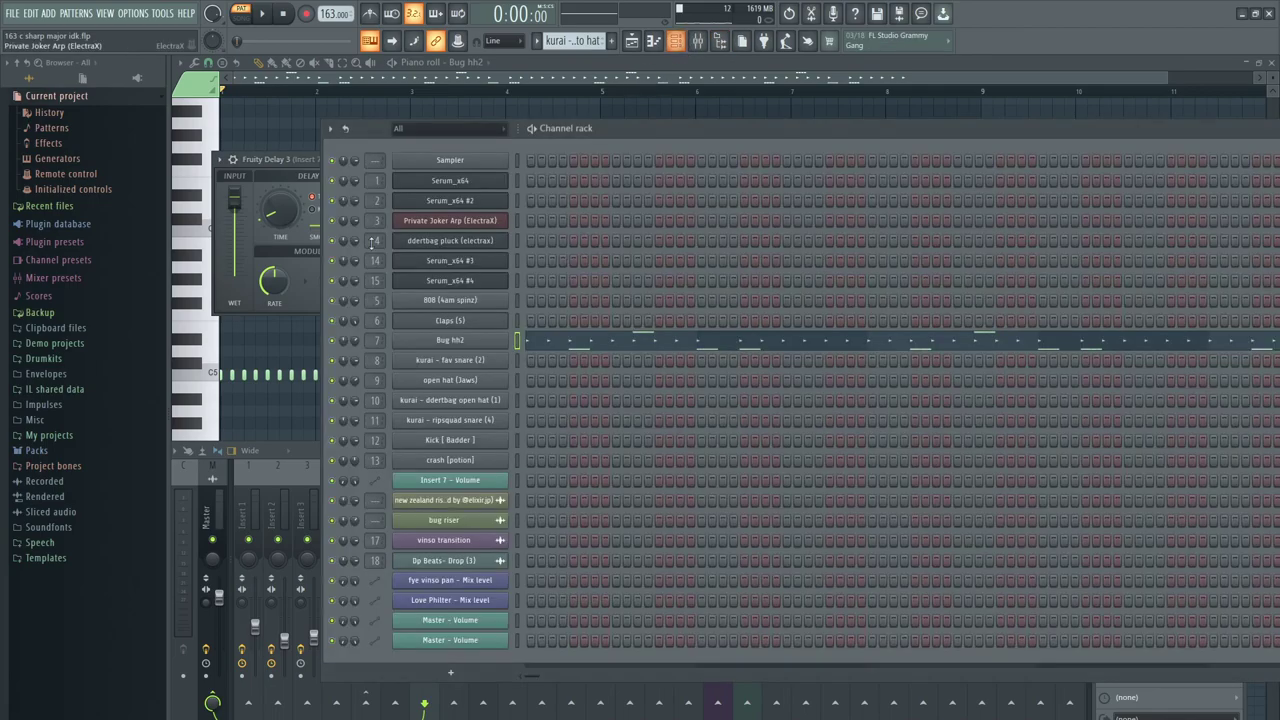
{"action": "right_click", "coordinate": [416, 368]}
{"action": "left_click", "coordinate": [540, 360]}
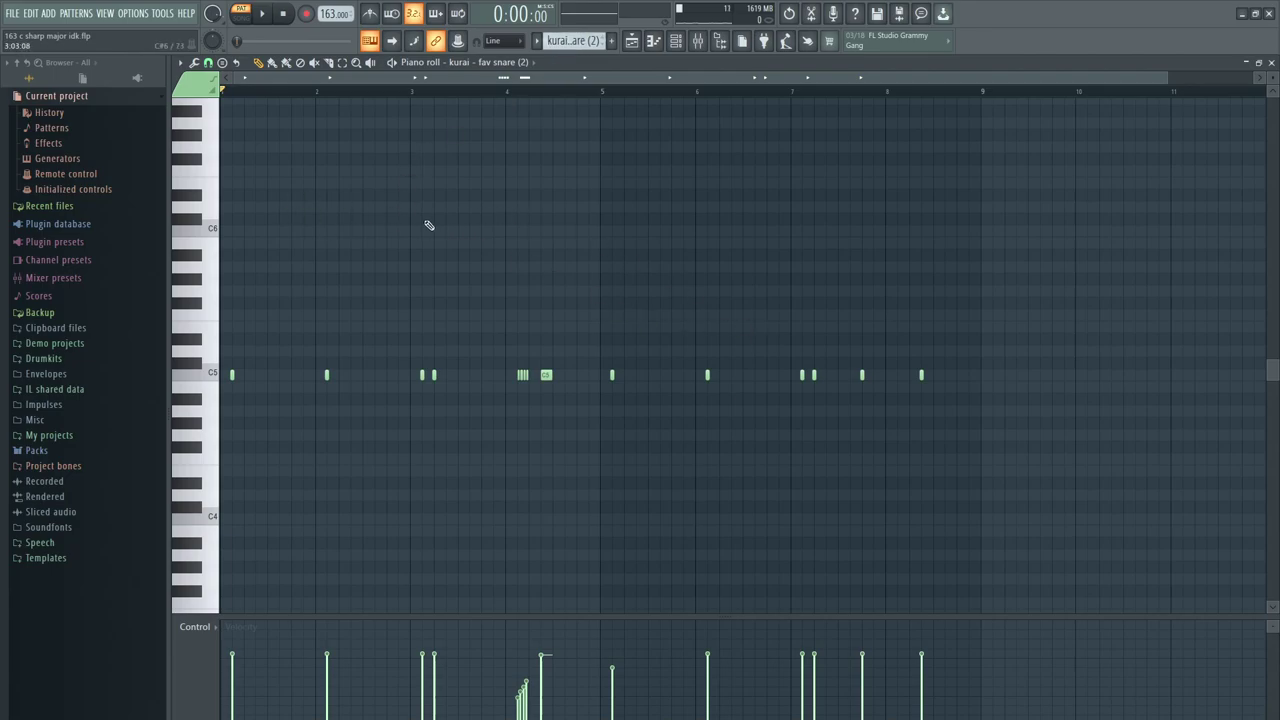
{"action": "key", "text": "space"}
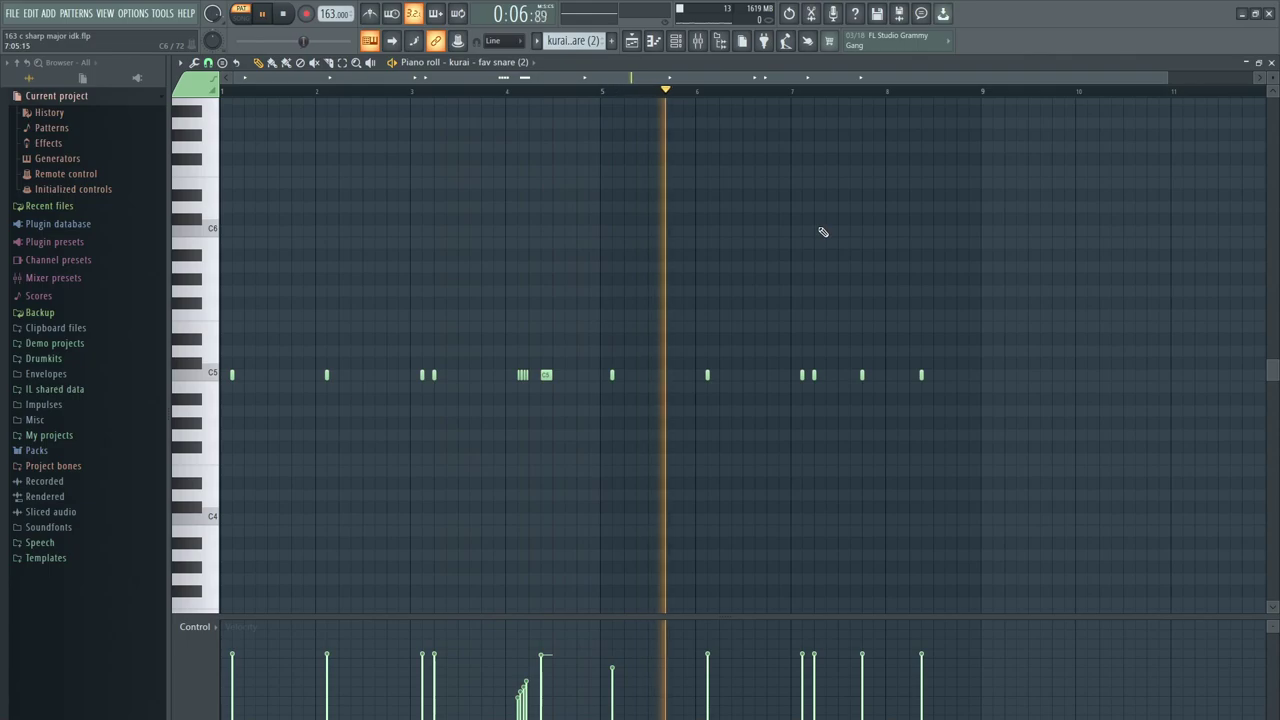
{"action": "key", "text": "space"}
{"action": "left_click", "coordinate": [676, 40]}
- Open open hat (Jaws) in the piano roll, scroll to its D#5 hits and play them
{"action": "right_click", "coordinate": [455, 380]}
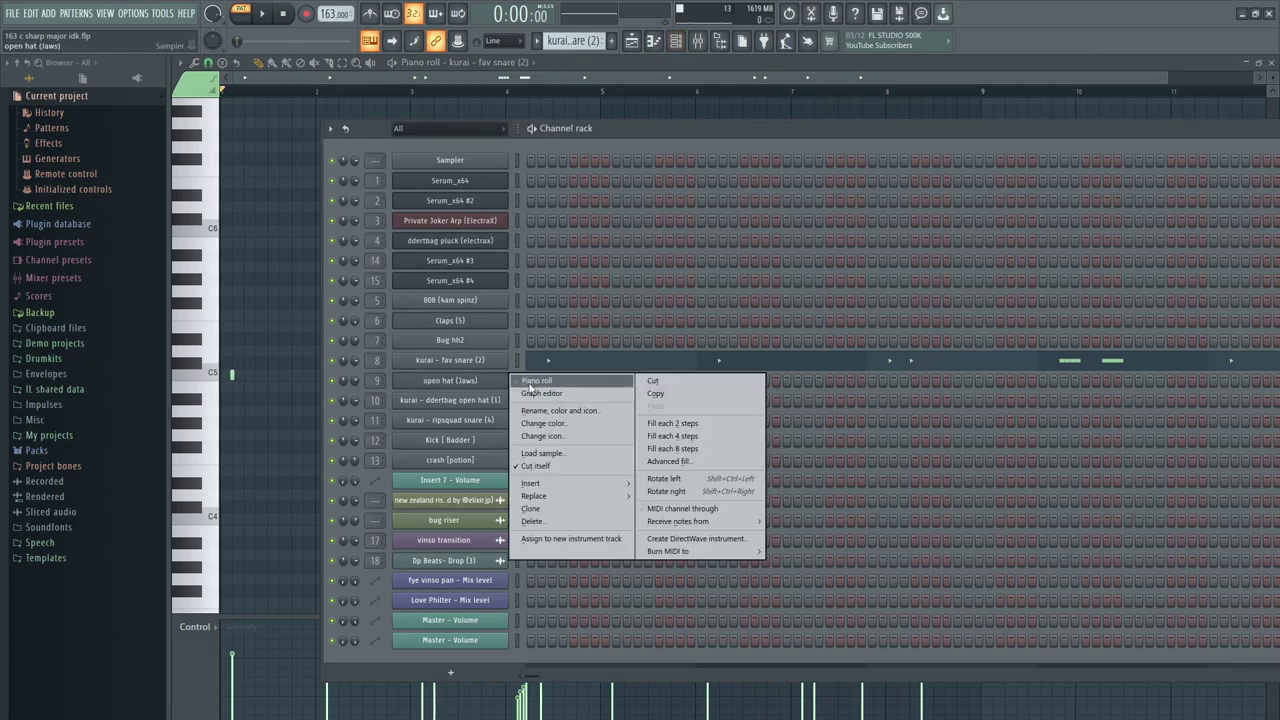
{"action": "left_click", "coordinate": [545, 381]}
{"action": "scroll", "coordinate": [573, 41], "scroll_direction": "down", "scroll_amount": 3}
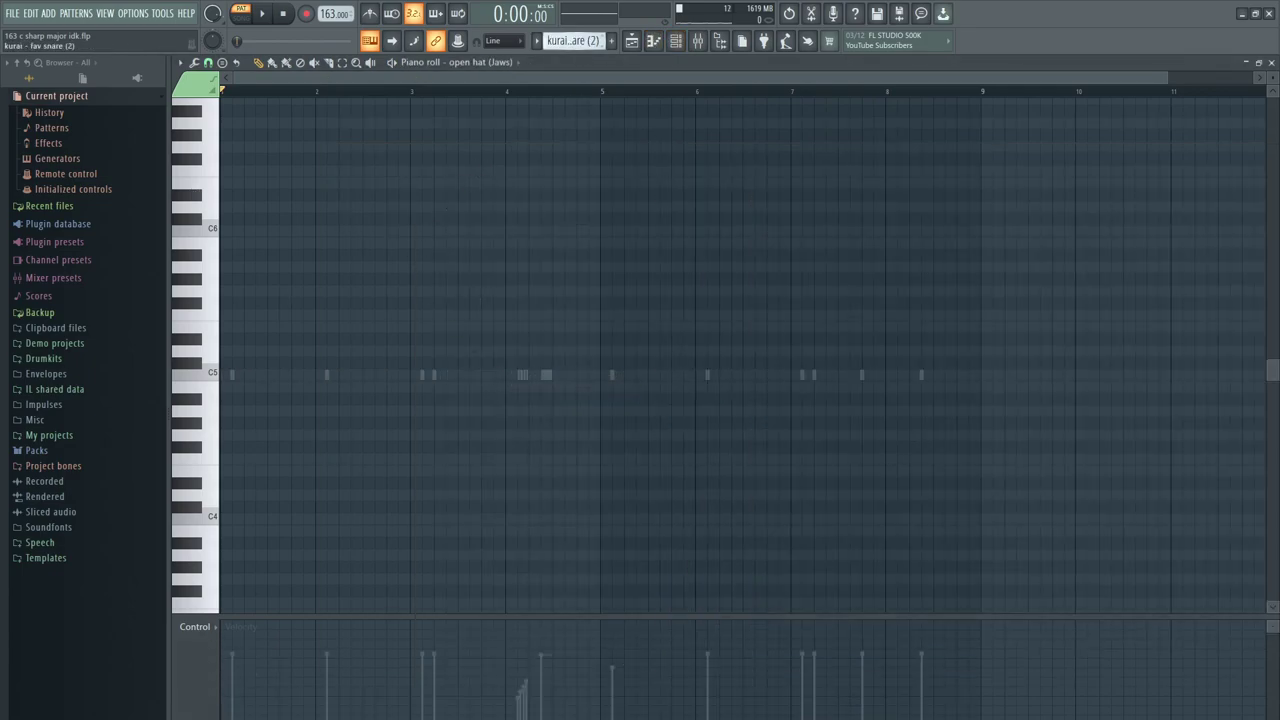
{"action": "scroll", "coordinate": [573, 41], "scroll_direction": "up", "scroll_amount": 3}
{"action": "scroll", "coordinate": [578, 42], "scroll_direction": "down", "scroll_amount": 1}
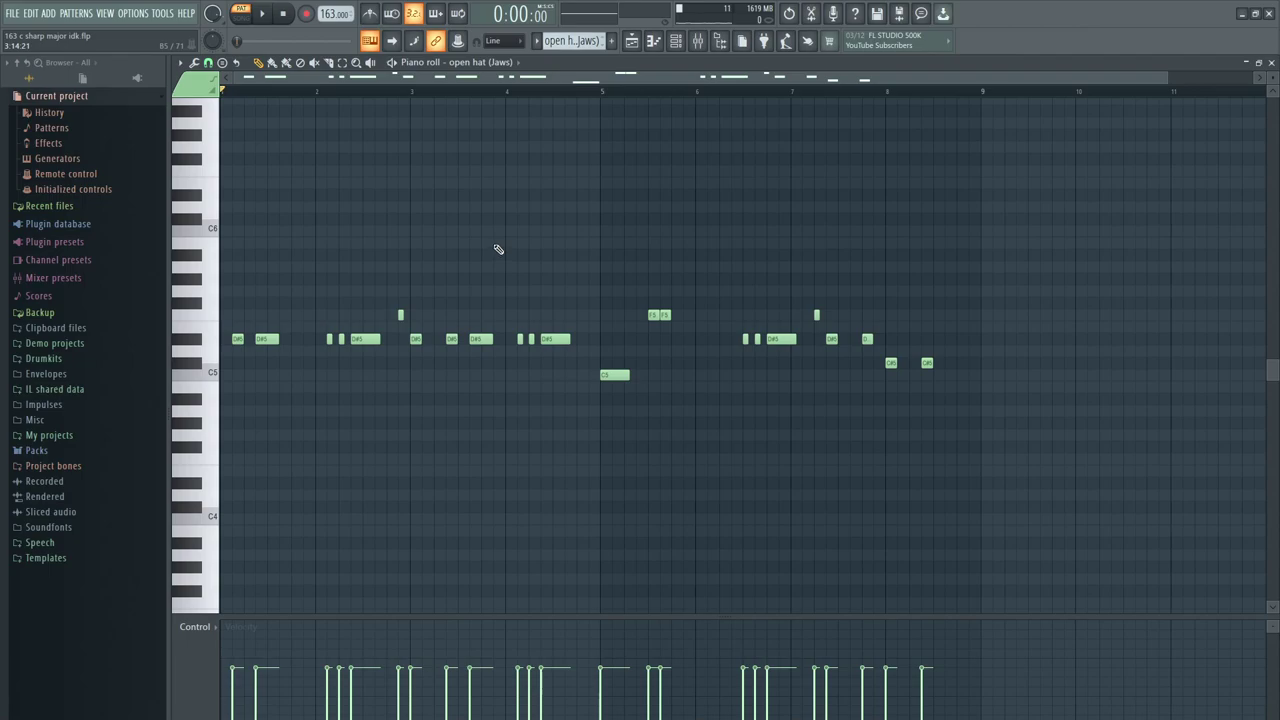
{"action": "scroll", "coordinate": [495, 248], "scroll_direction": "down", "scroll_amount": 1}
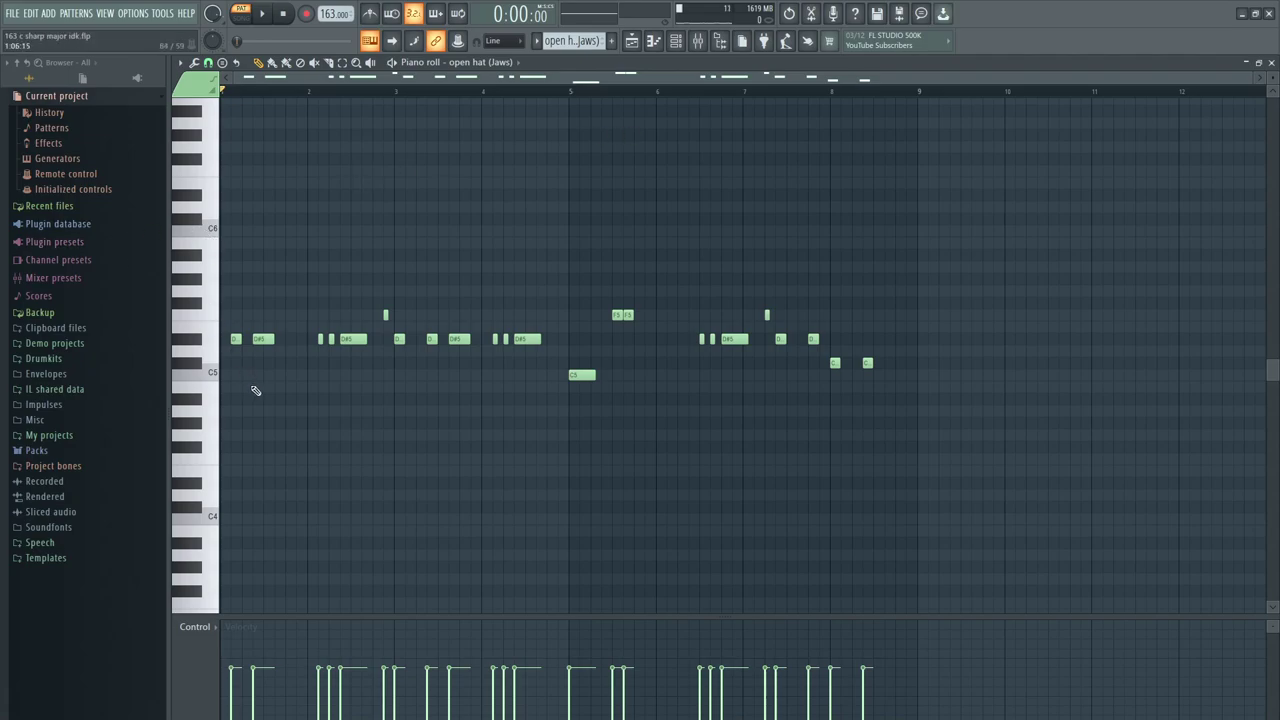
{"action": "scroll", "coordinate": [243, 380], "scroll_direction": "up", "scroll_amount": 4}
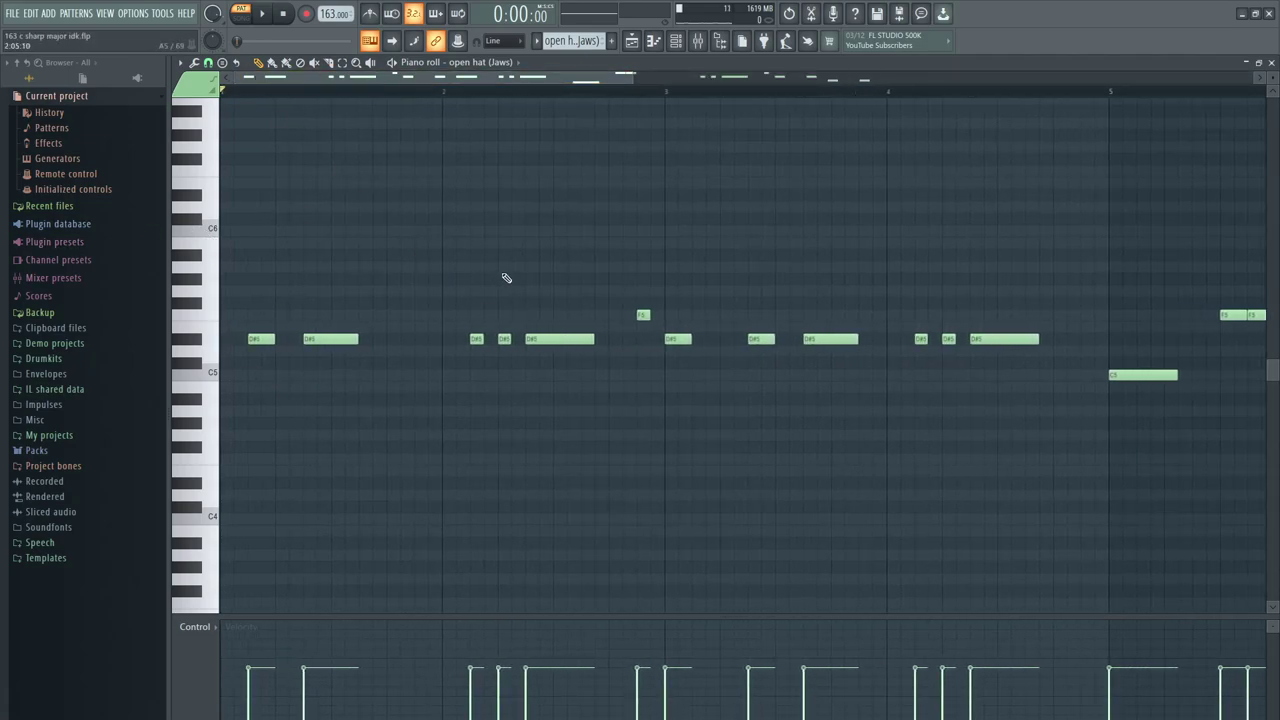
{"action": "scroll", "coordinate": [505, 275], "scroll_direction": "down", "scroll_amount": 4}
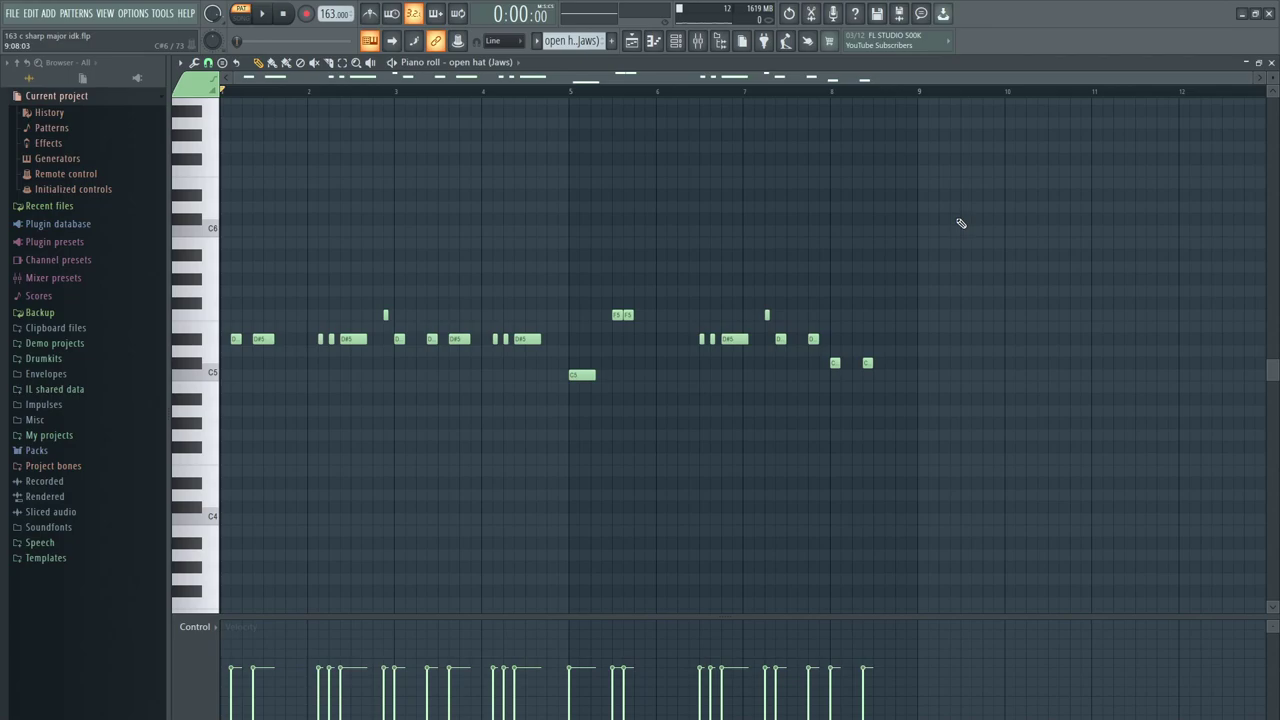
{"action": "key", "text": "space"}
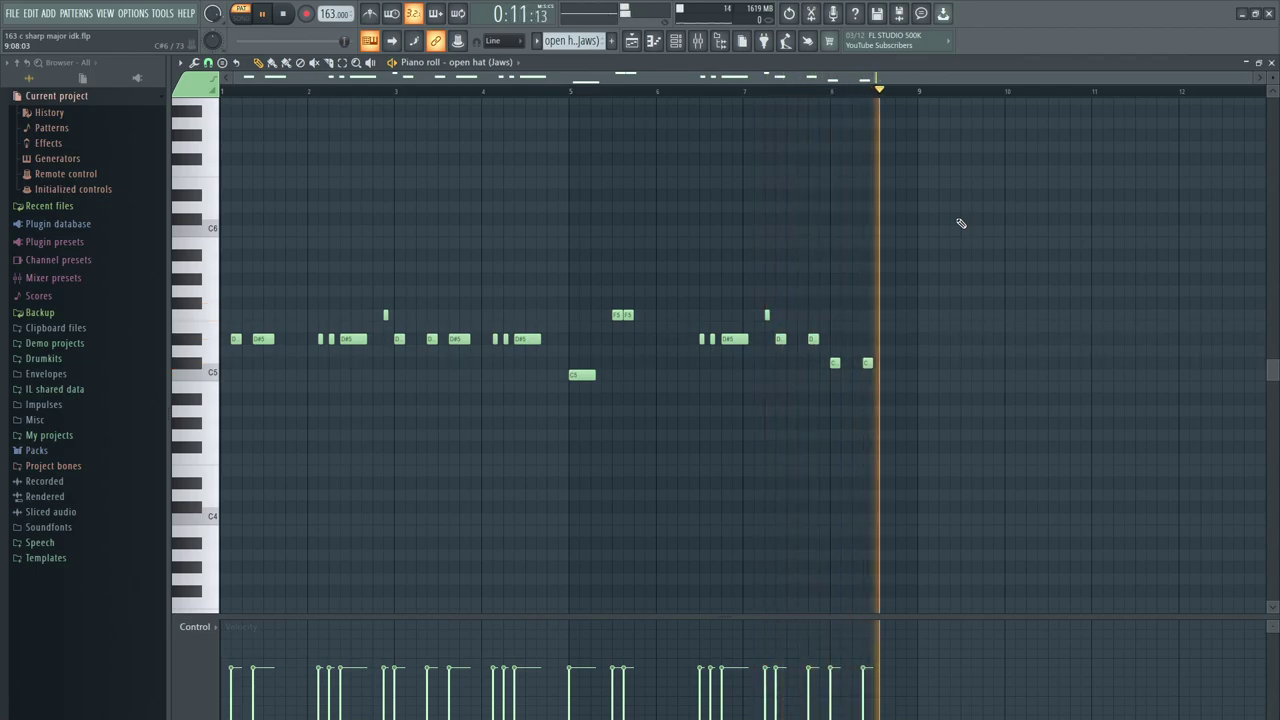
- Open kurai - ddertbag open hat (1) in the piano roll and audition it from bars 5 and 9
{"action": "key", "text": "F6"}
{"action": "key", "text": "space"}
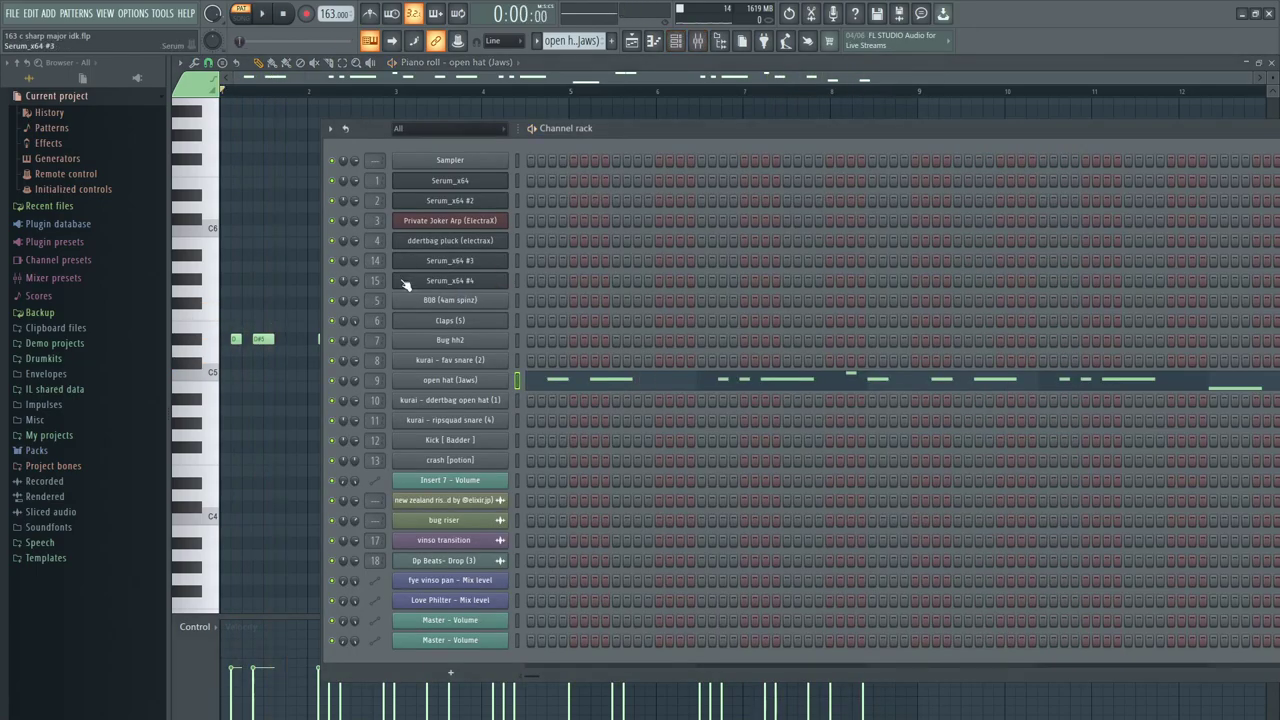
{"action": "right_click", "coordinate": [446, 419]}
{"action": "right_click", "coordinate": [488, 400]}
{"action": "left_click", "coordinate": [540, 401]}
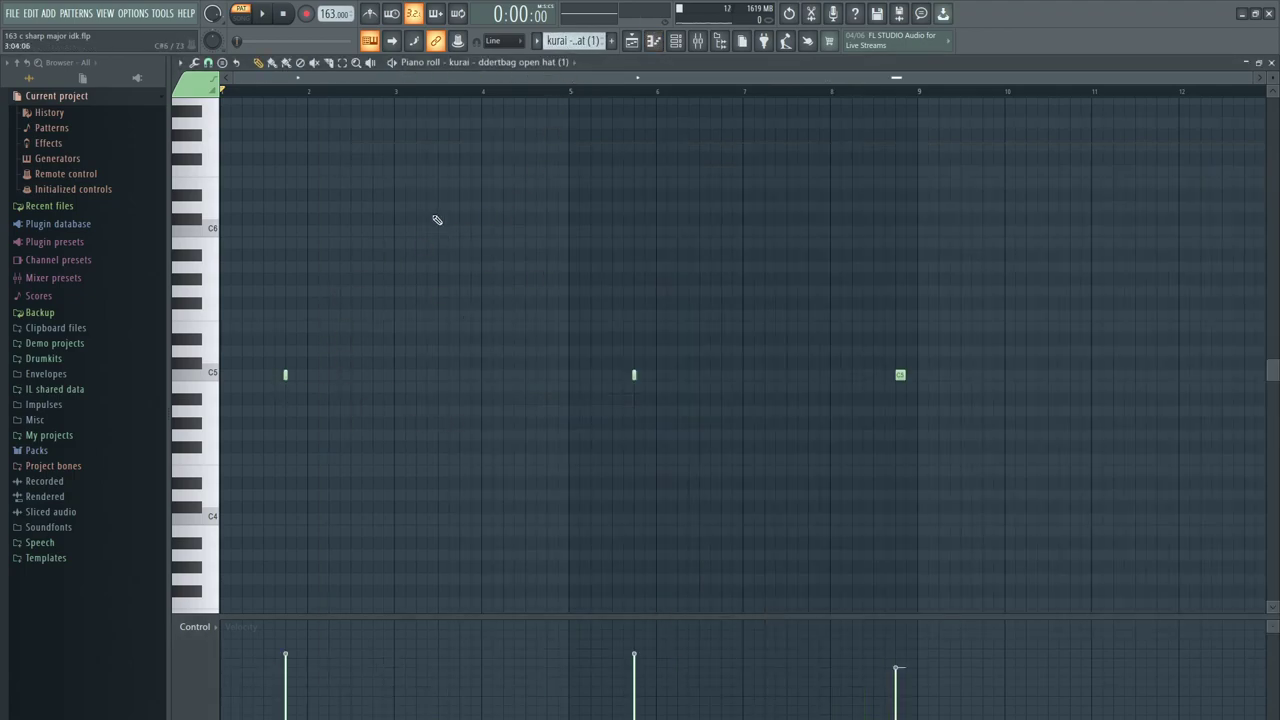
{"action": "key", "text": "space"}
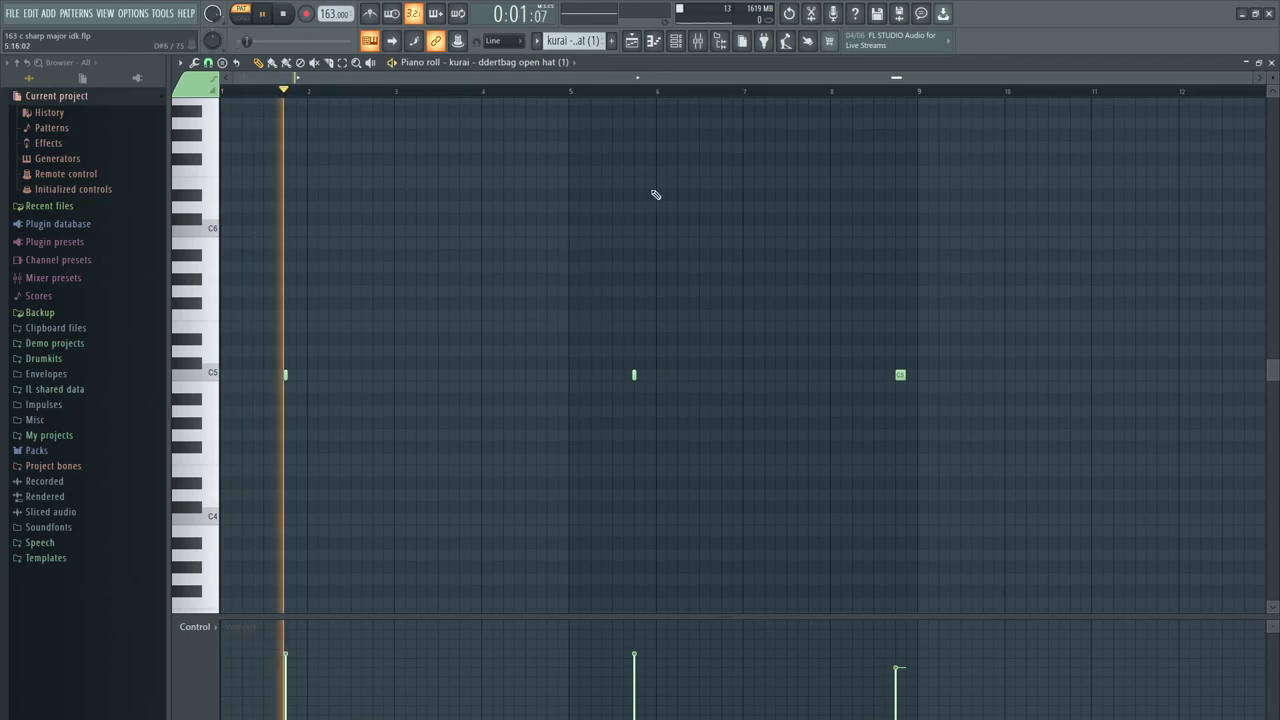
{"action": "left_click", "coordinate": [643, 90]}
{"action": "left_click", "coordinate": [897, 90]}
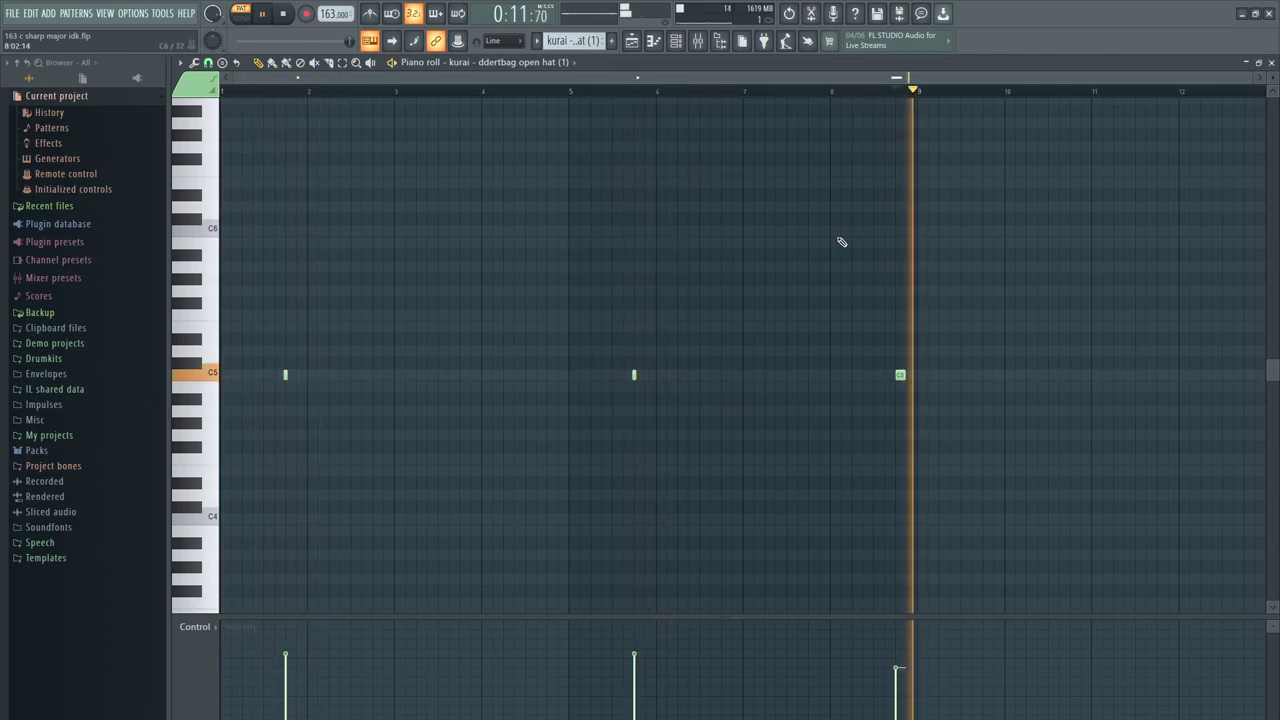
{"action": "key", "text": "space"}
{"action": "left_click", "coordinate": [672, 40]}
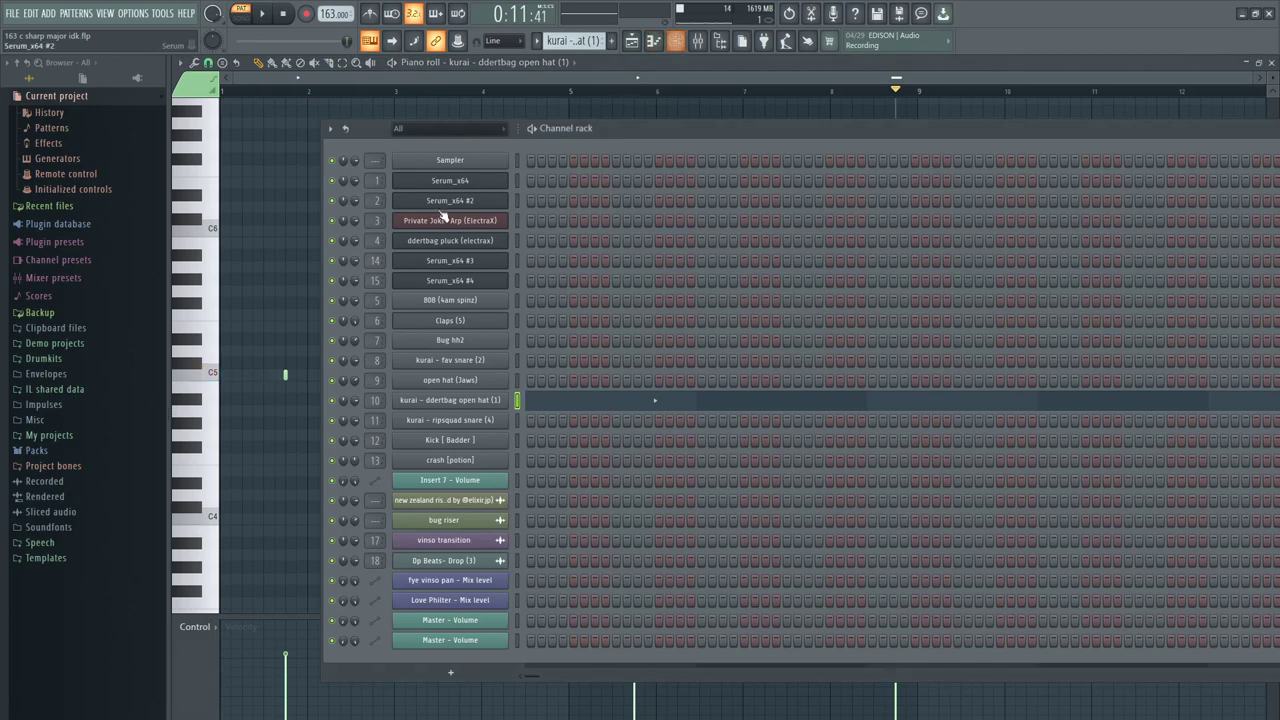
{"action": "right_click", "coordinate": [510, 418]}
{"action": "left_click", "coordinate": [556, 424]}
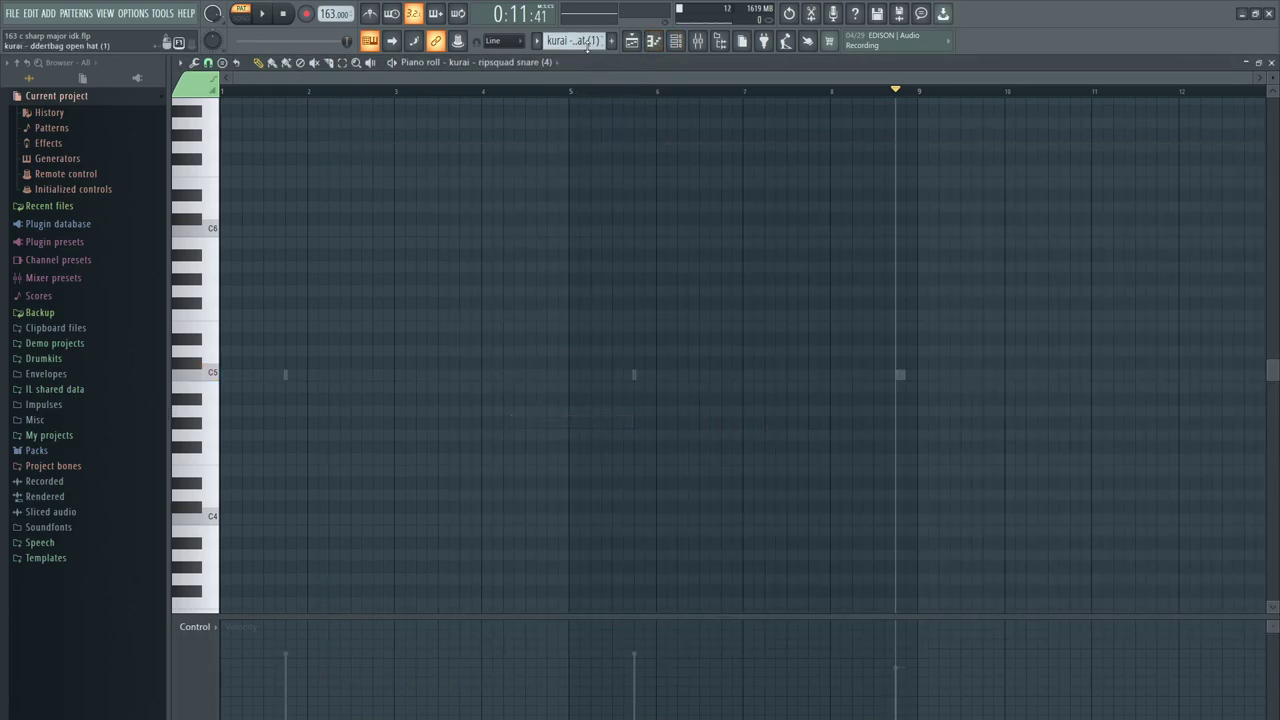
{"action": "key", "text": "space"}
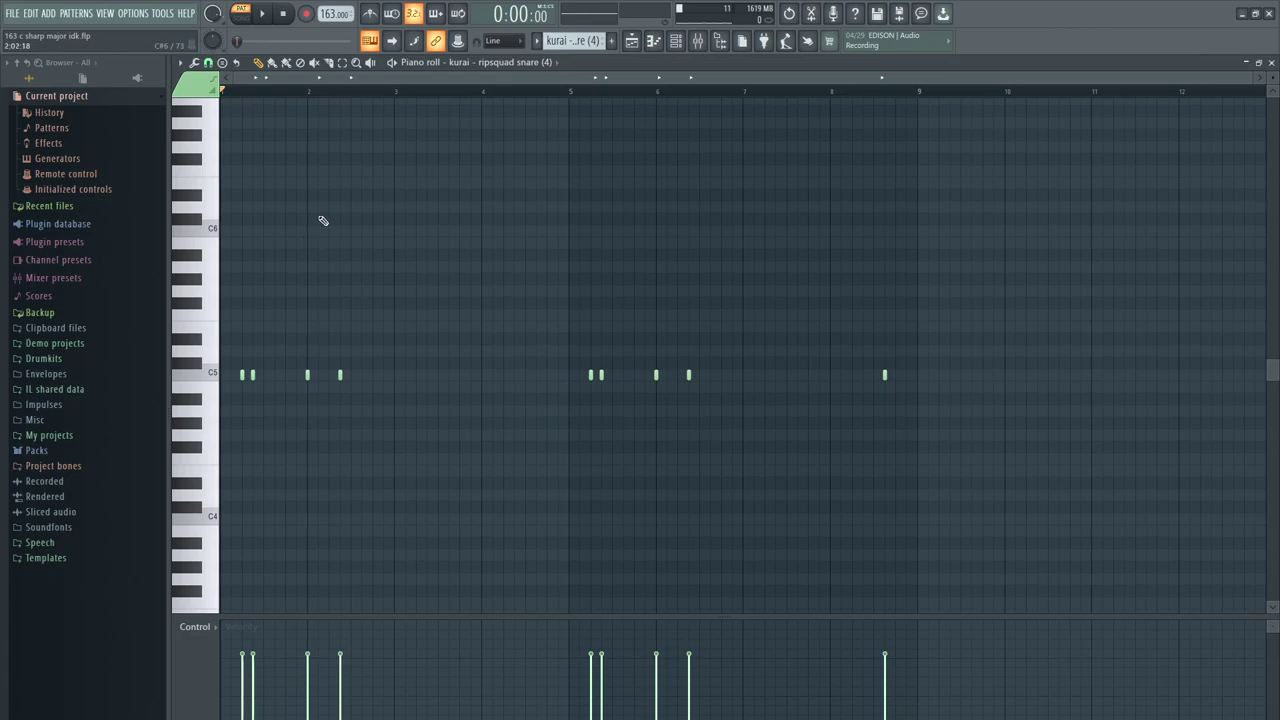
{"action": "key", "text": "space"}
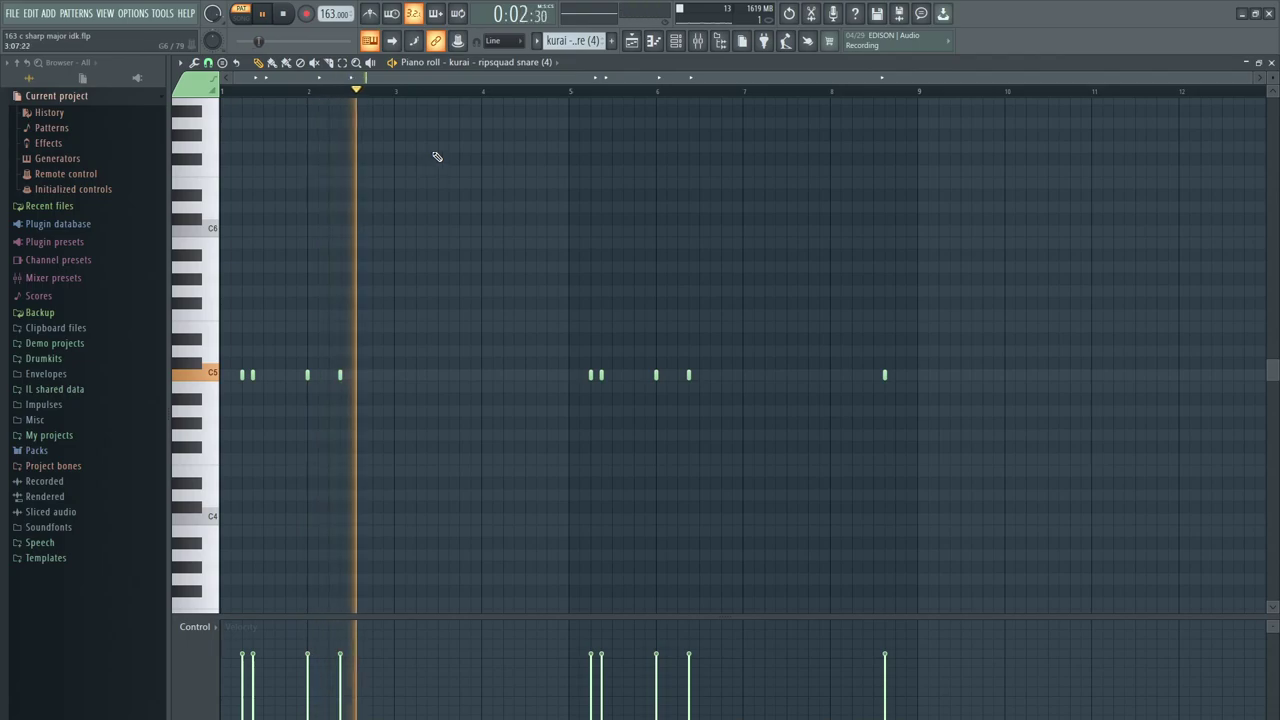
{"action": "left_click", "coordinate": [575, 92]}
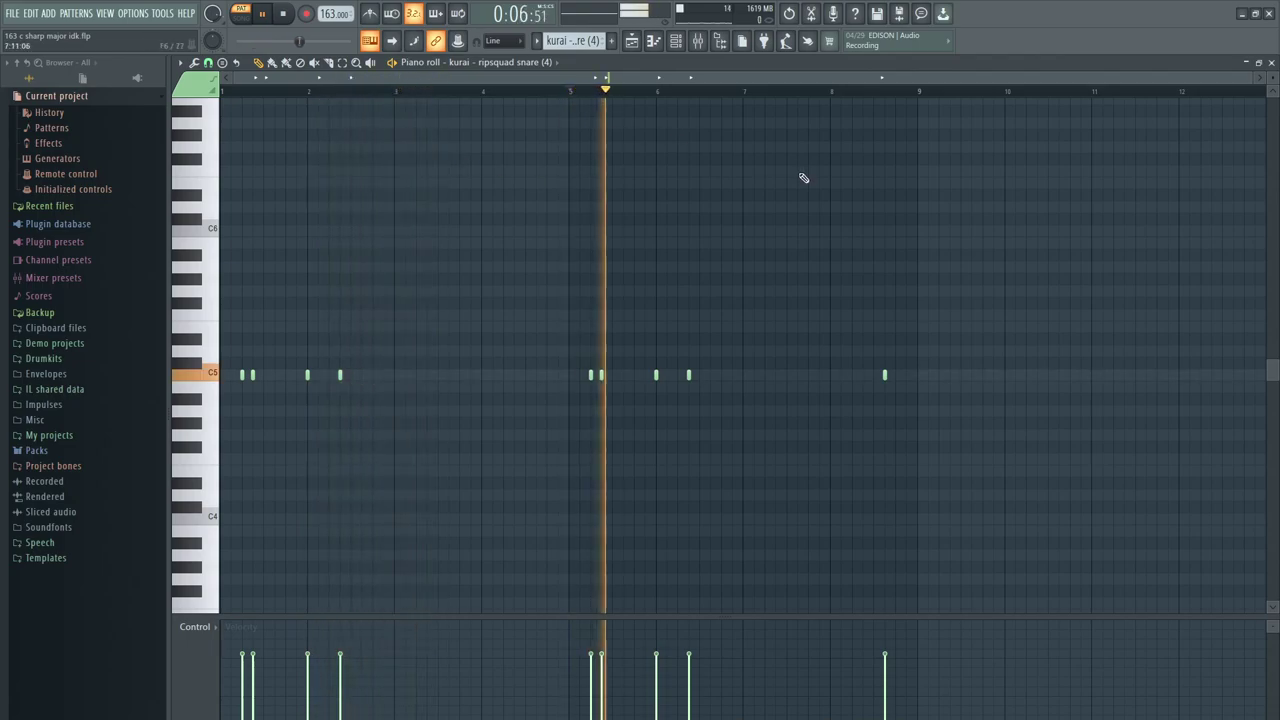
{"action": "key", "text": "space"}
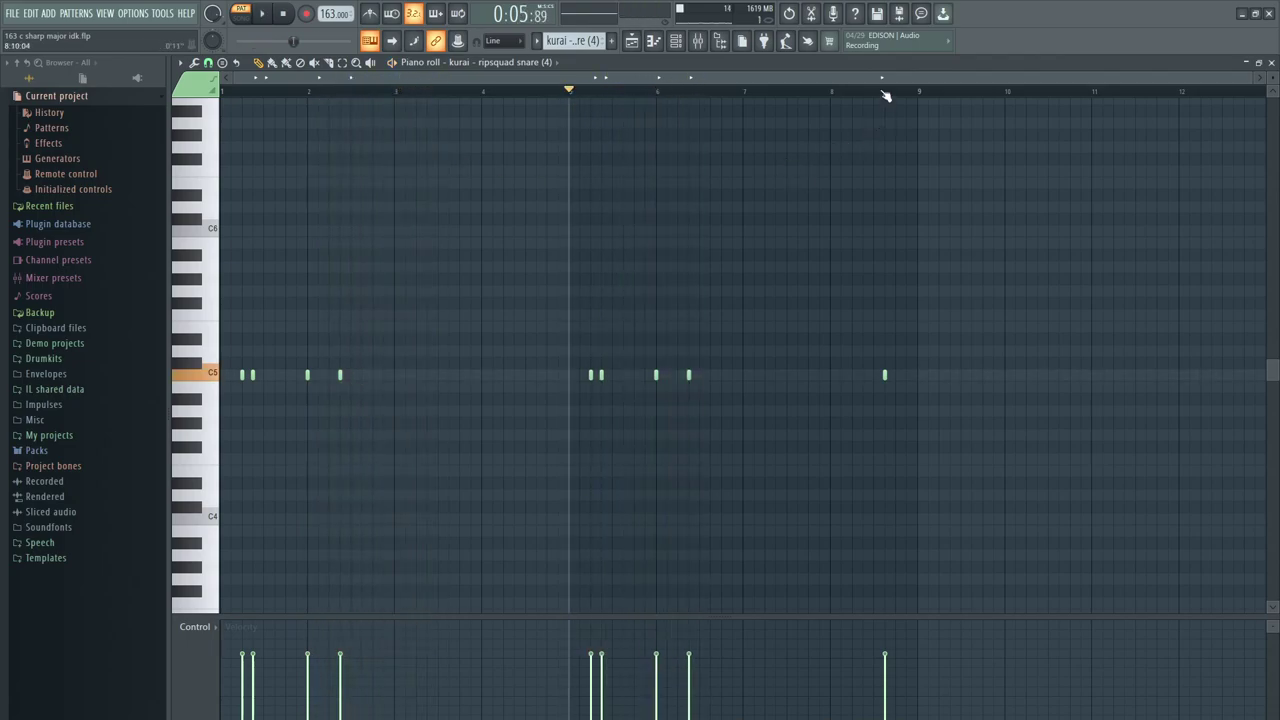
{"action": "left_click", "coordinate": [878, 92]}
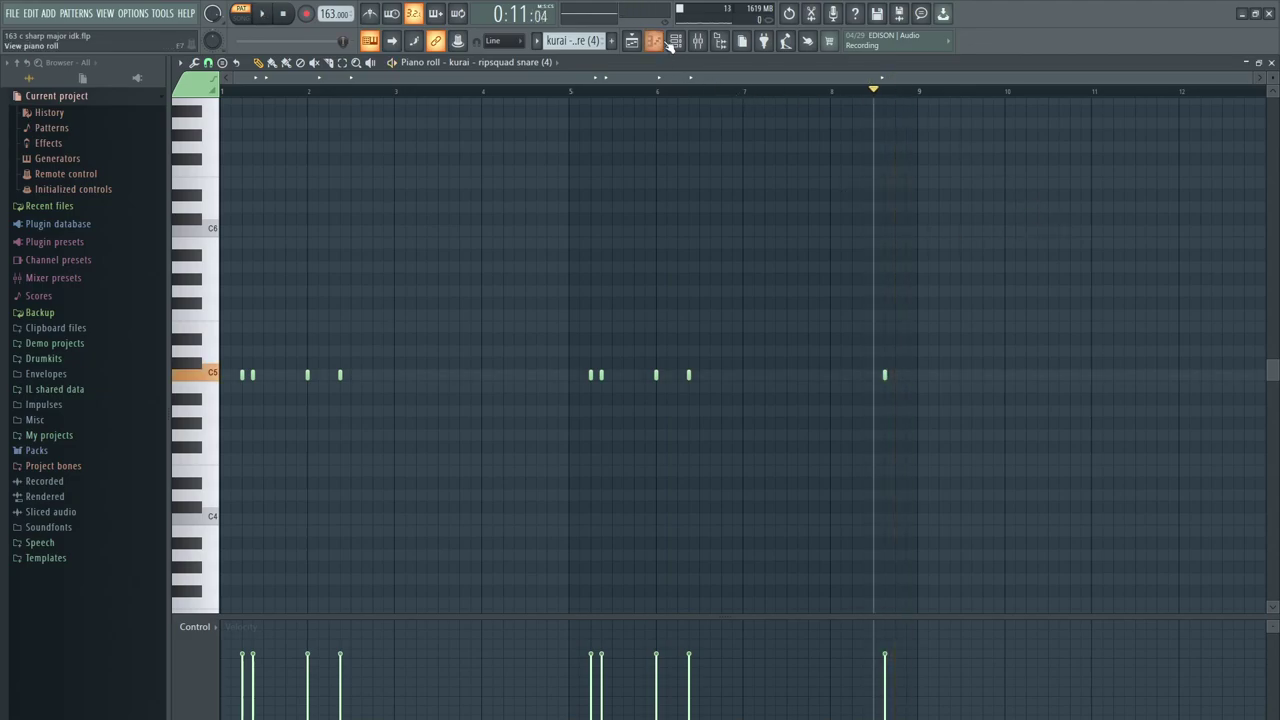
- Show the Kick [Badder] C5 hits in the piano roll and audition them from the pattern start
{"action": "left_click", "coordinate": [675, 40]}
{"action": "right_click", "coordinate": [508, 440]}
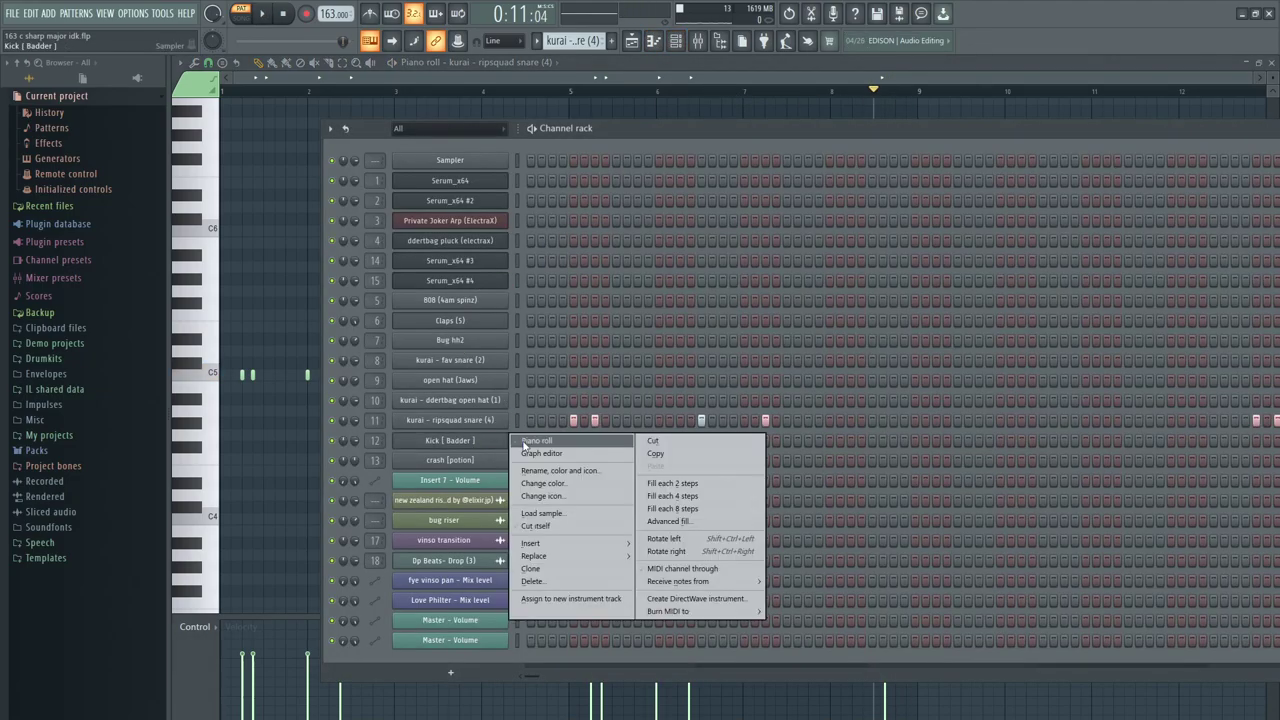
{"action": "left_click", "coordinate": [530, 440]}
{"action": "scroll", "coordinate": [558, 42], "scroll_direction": "up", "scroll_amount": 4}
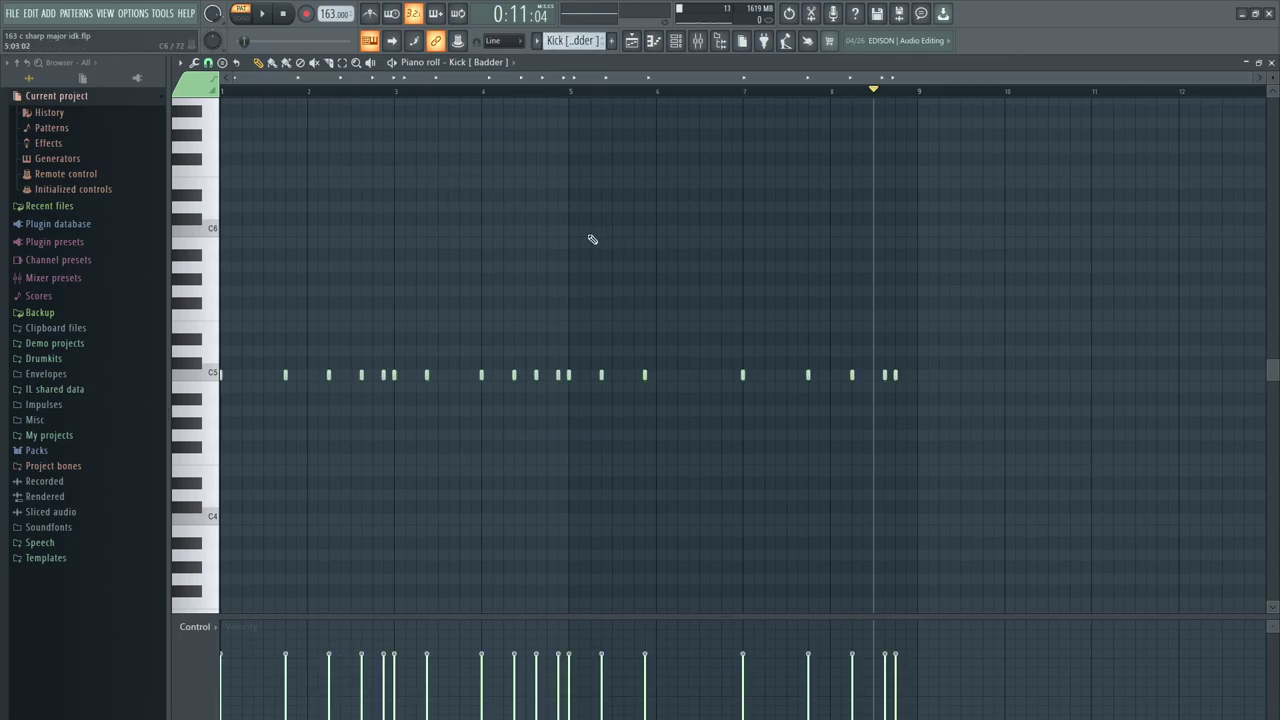
{"action": "scroll", "coordinate": [592, 238], "scroll_direction": "up", "scroll_amount": 7}
{"action": "scroll", "coordinate": [583, 223], "scroll_direction": "down", "scroll_amount": 4}
{"action": "scroll", "coordinate": [626, 251], "scroll_direction": "up", "scroll_amount": 1}
{"action": "scroll", "coordinate": [603, 214], "scroll_direction": "down", "scroll_amount": 3}
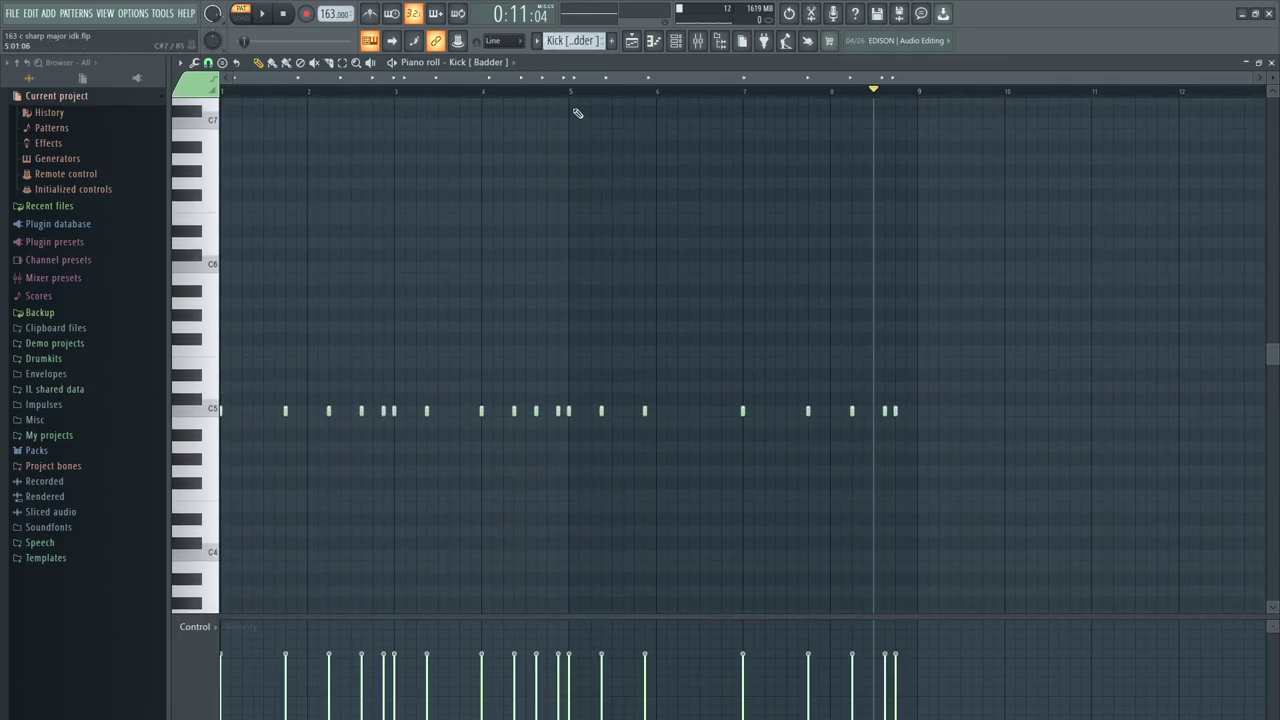
{"action": "scroll", "coordinate": [540, 103], "scroll_direction": "up", "scroll_amount": 2}
{"action": "left_click", "coordinate": [285, 90]}
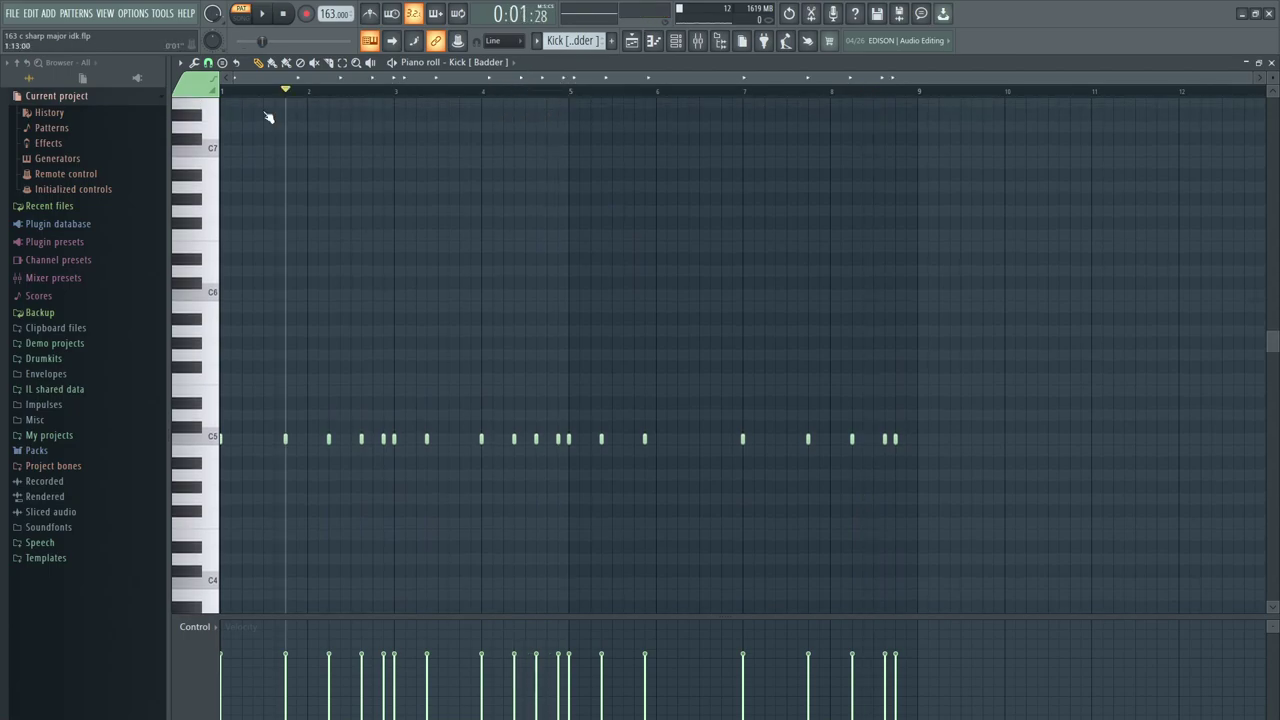
{"action": "key", "text": "space"}
{"action": "scroll", "coordinate": [430, 318], "scroll_direction": "down", "scroll_amount": 2}
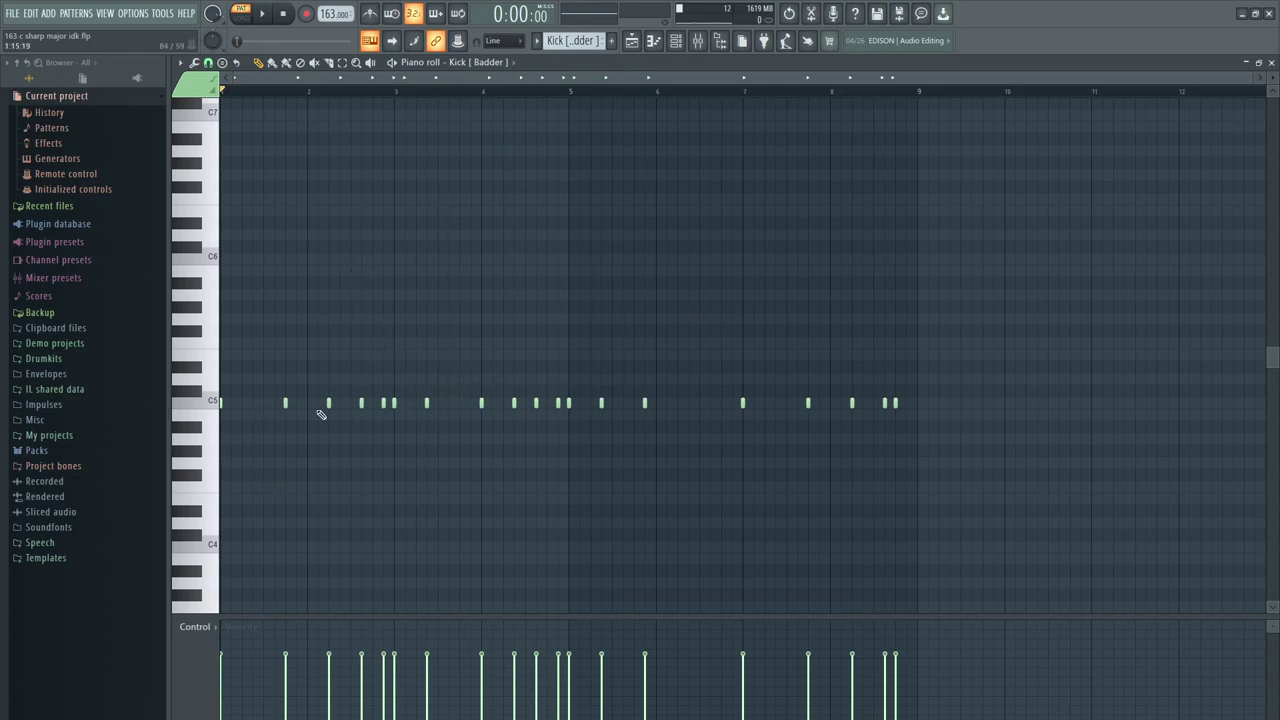
- Open crash [potion] in the piano roll and play its sparse C5 hits
{"action": "key", "text": "F6"}
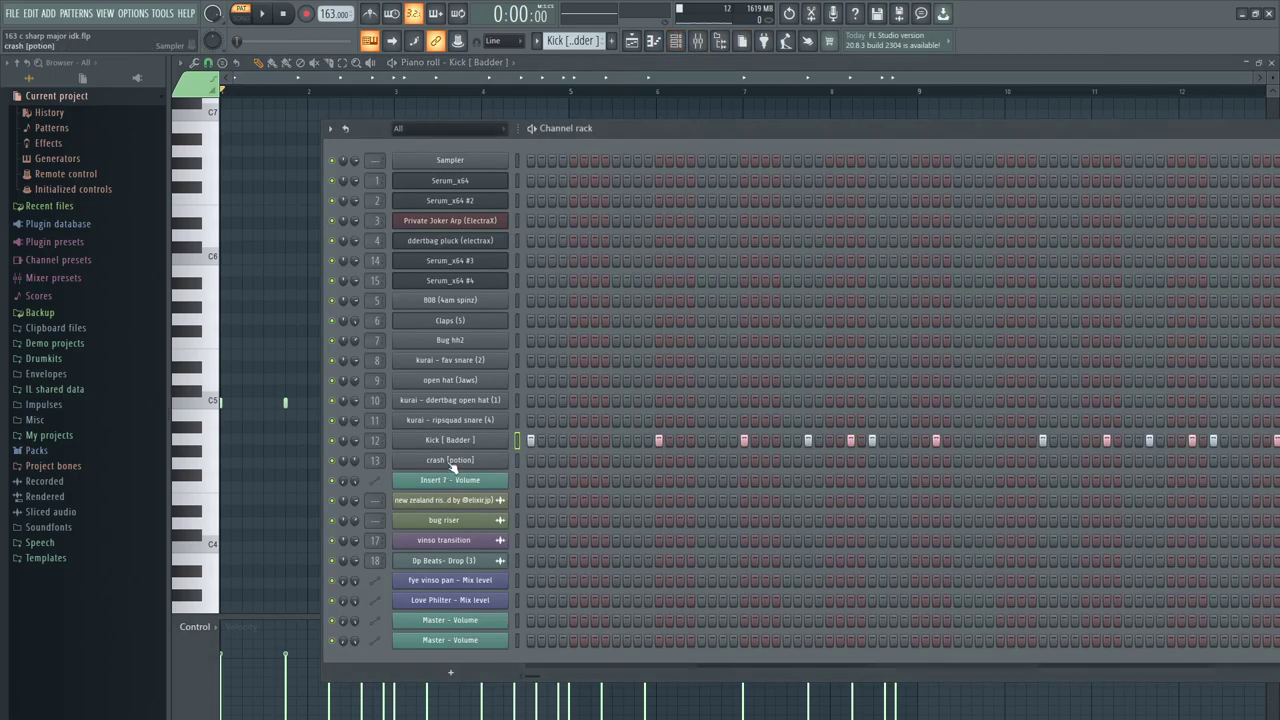
{"action": "right_click", "coordinate": [448, 462]}
{"action": "left_click", "coordinate": [534, 460]}
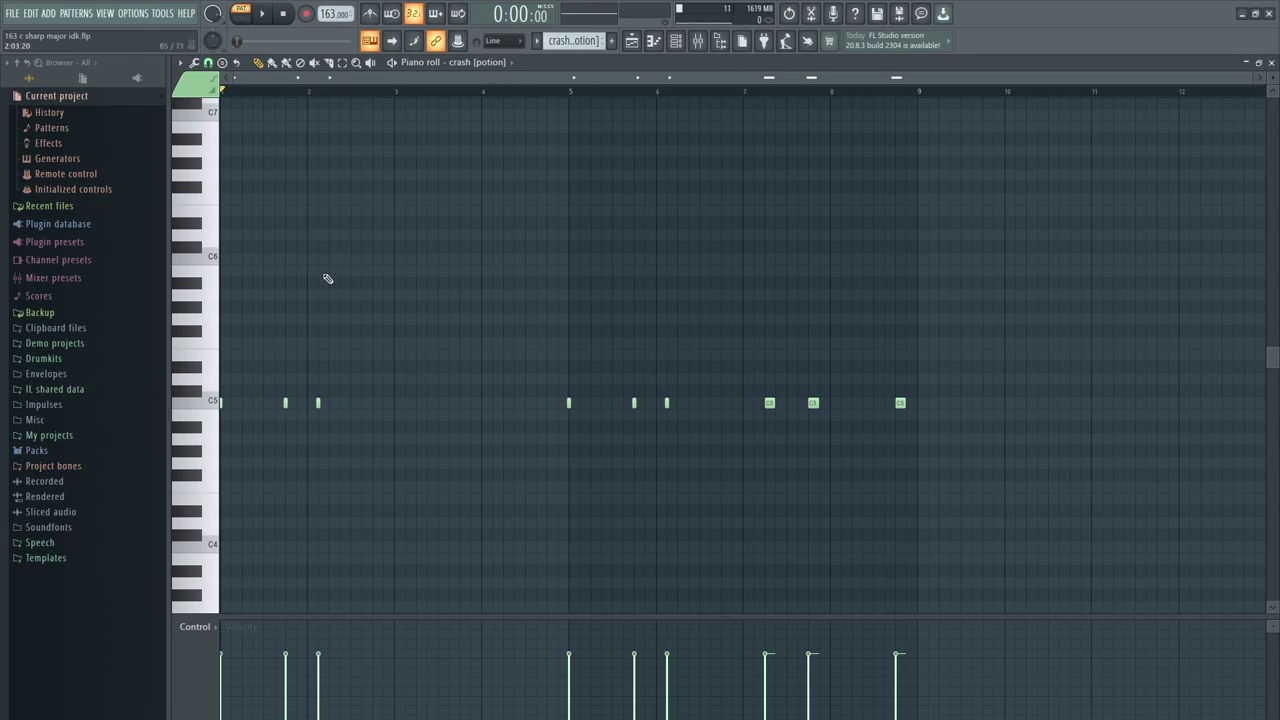
{"action": "key", "text": "space"}
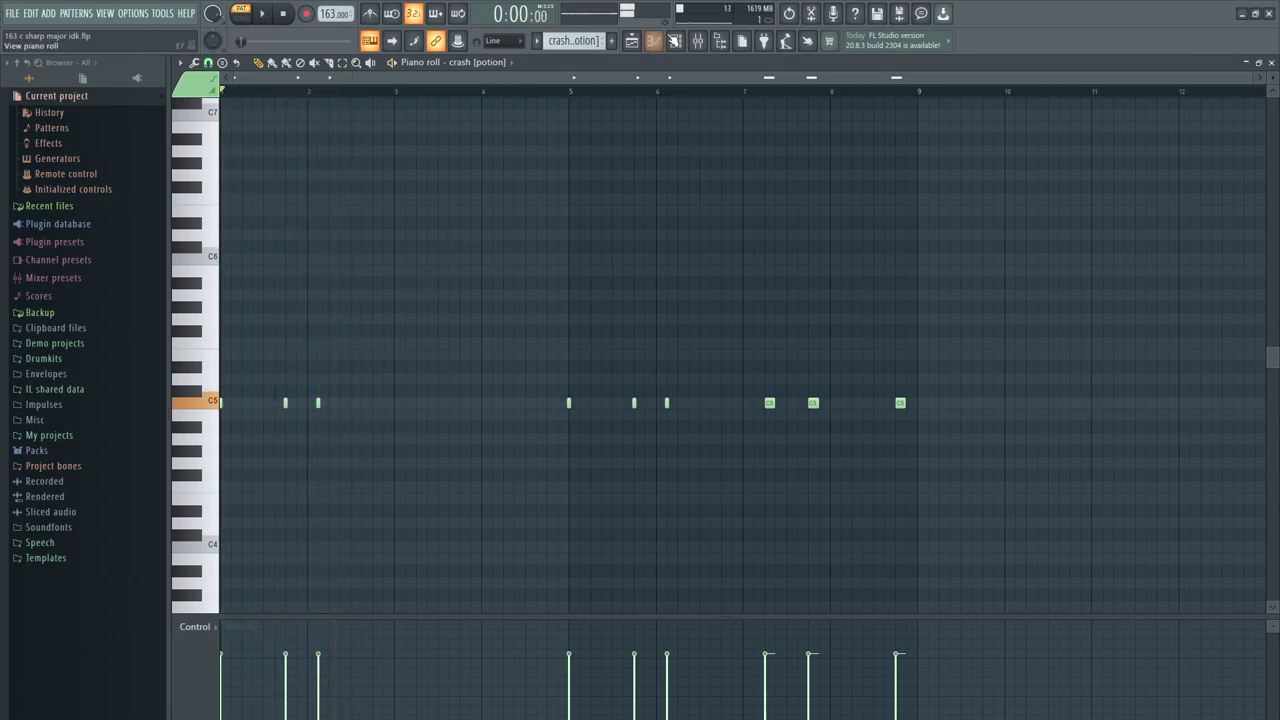
{"action": "key", "text": "space"}
{"action": "key", "text": "F6"}
{"action": "right_click", "coordinate": [487, 463]}
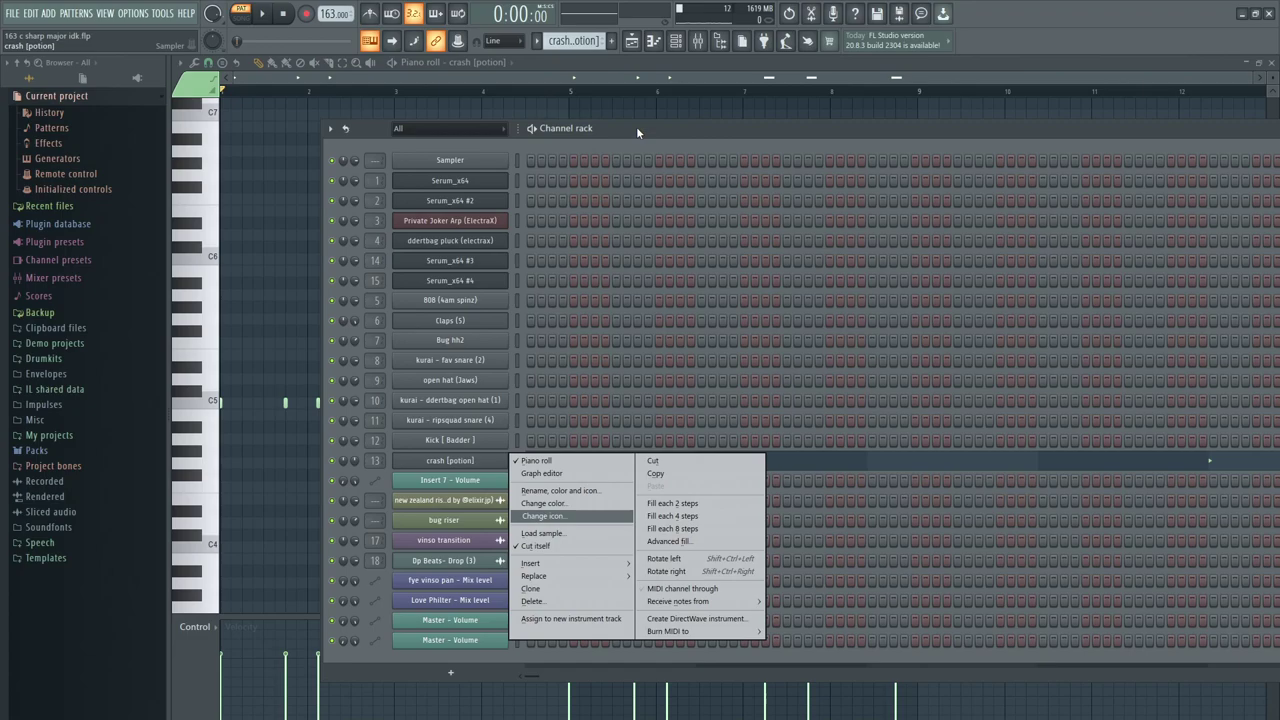
- Set the open hat (Jaws) volume envelope's attack and decay to zero
{"action": "left_click_drag", "start_coordinate": [636, 126], "coordinate": [636, 129]}
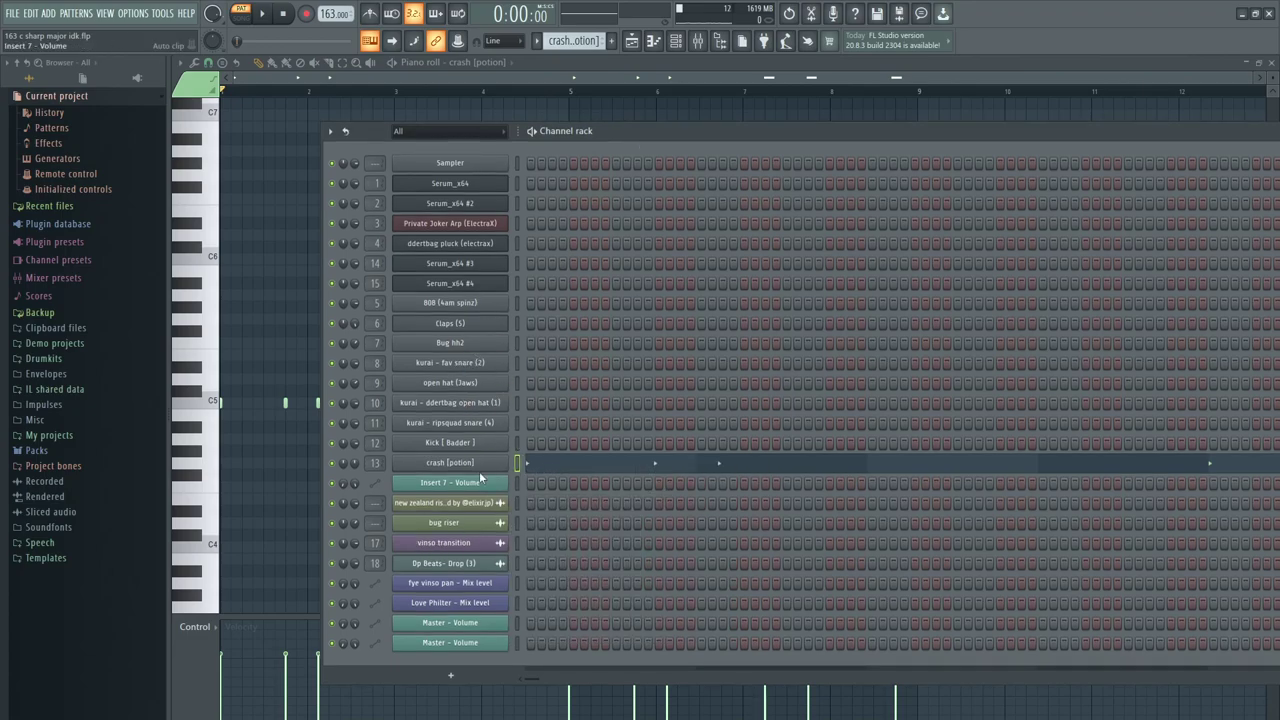
{"action": "left_click", "coordinate": [461, 404]}
{"action": "left_click_drag", "start_coordinate": [447, 210], "coordinate": [672, 225]}
{"action": "left_click", "coordinate": [422, 385]}
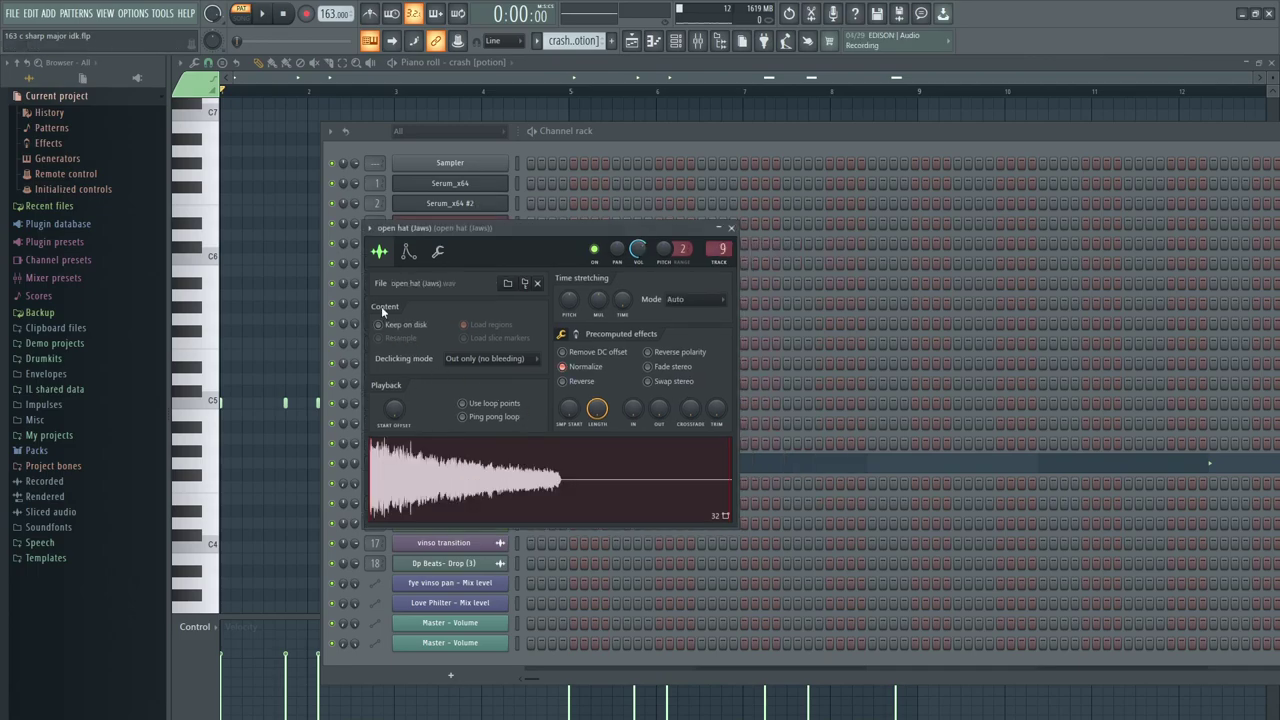
{"action": "left_click", "coordinate": [408, 253]}
{"action": "left_click", "coordinate": [381, 253]}
{"action": "left_click", "coordinate": [408, 252]}
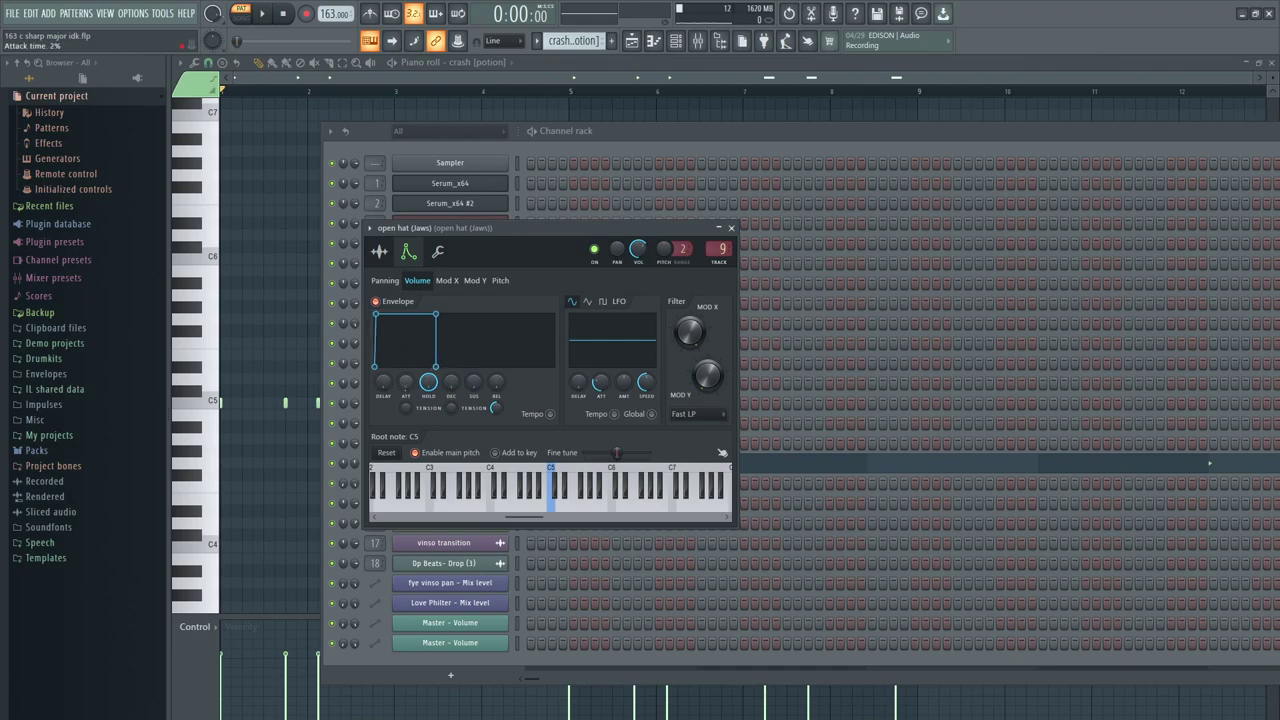
{"action": "left_click_drag", "start_coordinate": [406, 382], "coordinate": [471, 393]}
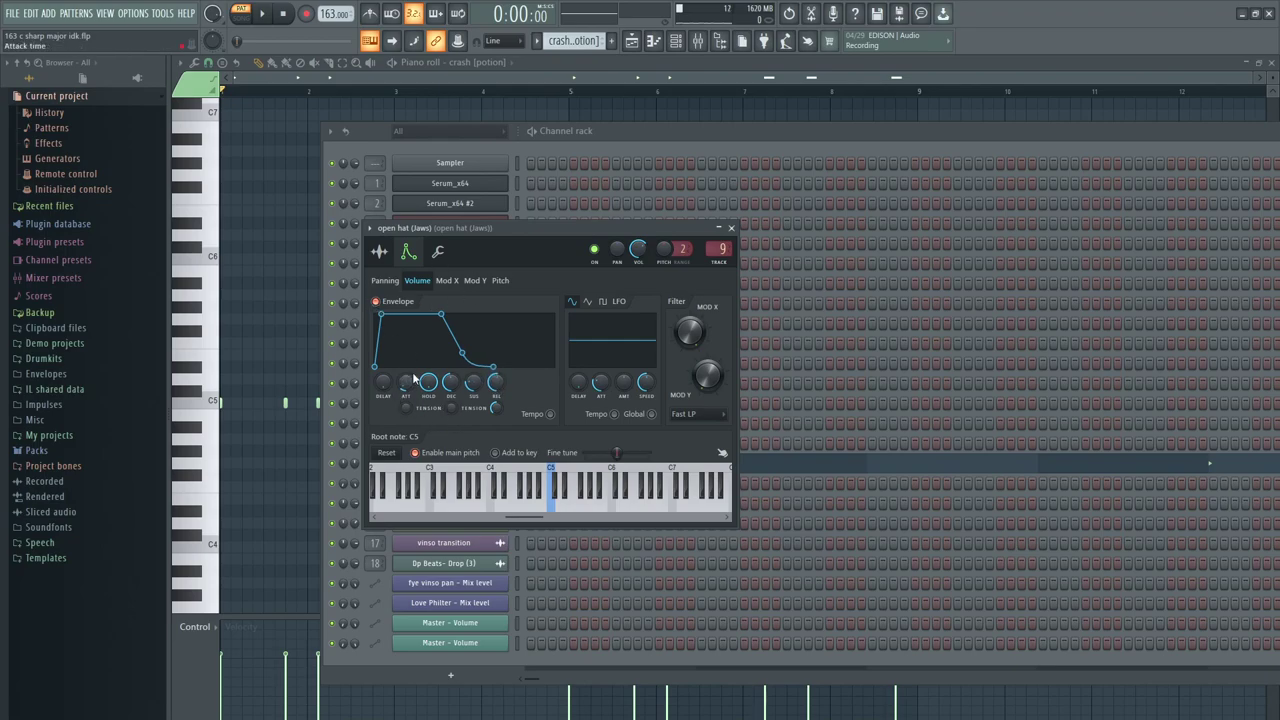
{"action": "left_click_drag", "start_coordinate": [407, 382], "coordinate": [451, 402]}
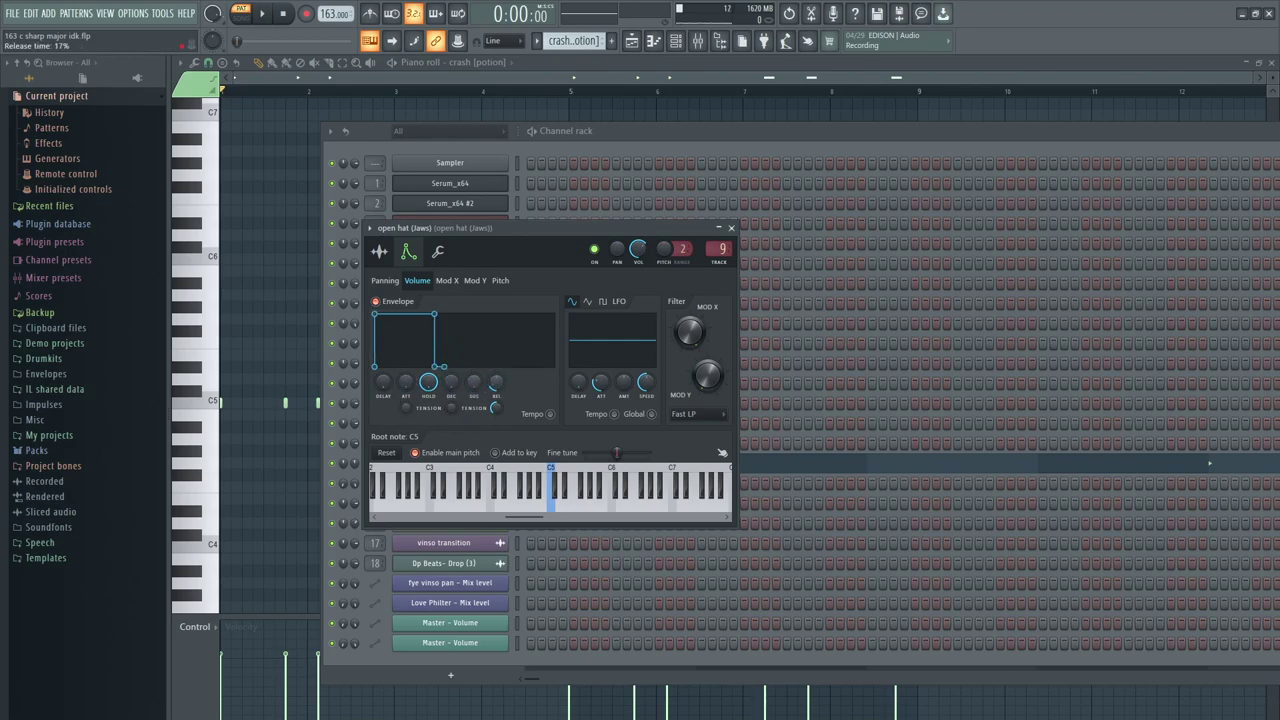
{"action": "key", "text": "Escape"}
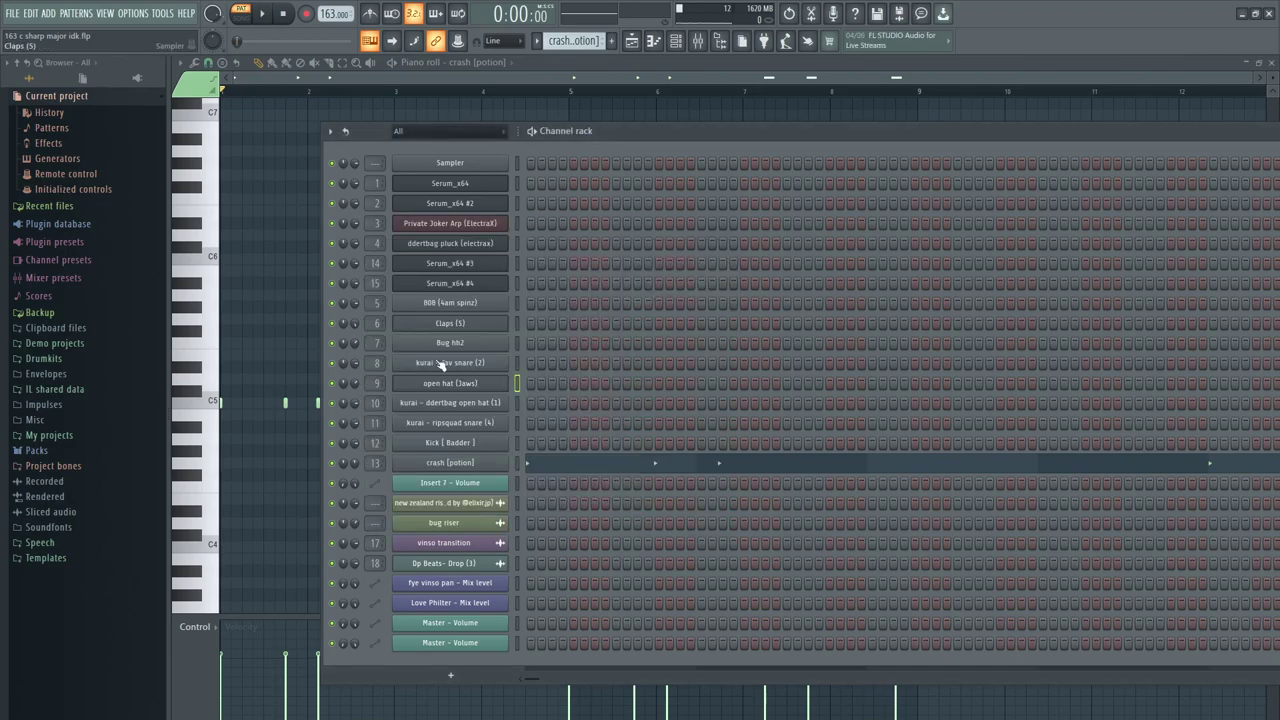
- Open open hat (Jaws) in the piano roll and play its pattern
{"action": "right_click", "coordinate": [494, 383]}
{"action": "left_click", "coordinate": [560, 383]}
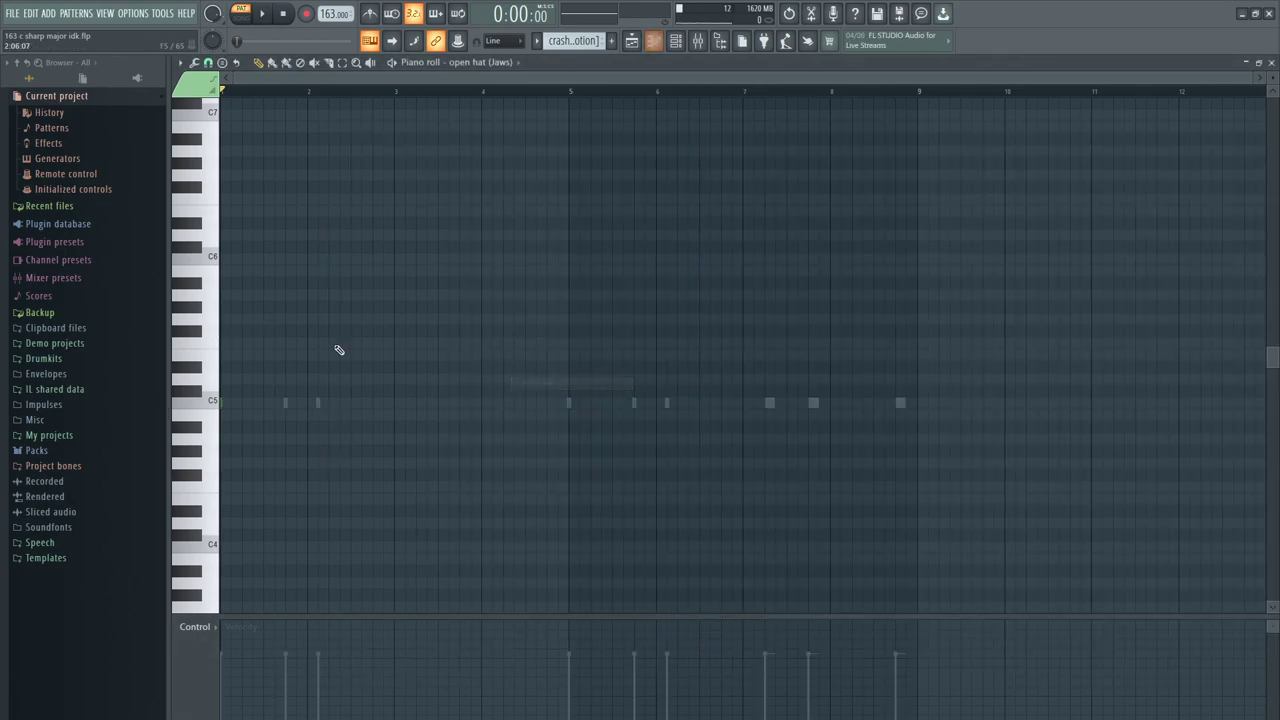
{"action": "scroll", "coordinate": [546, 40], "scroll_direction": "down", "scroll_amount": 4}
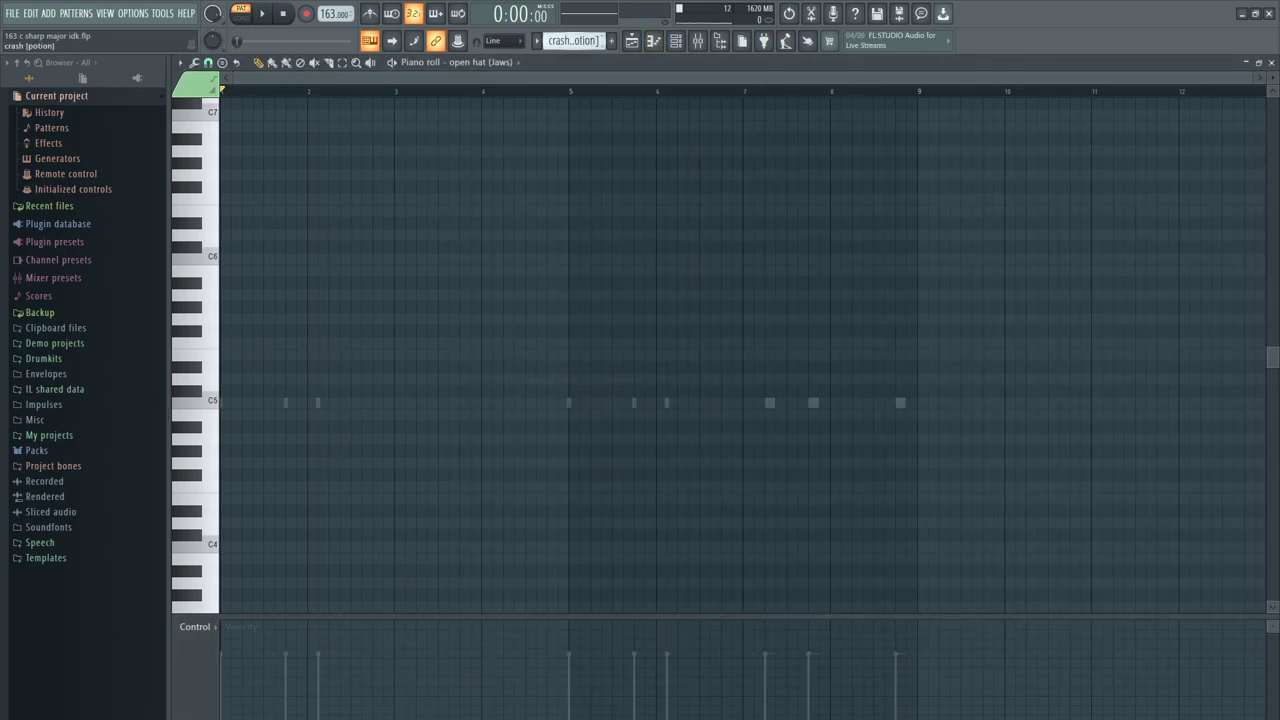
{"action": "scroll", "coordinate": [570, 40], "scroll_direction": "down", "scroll_amount": 3}
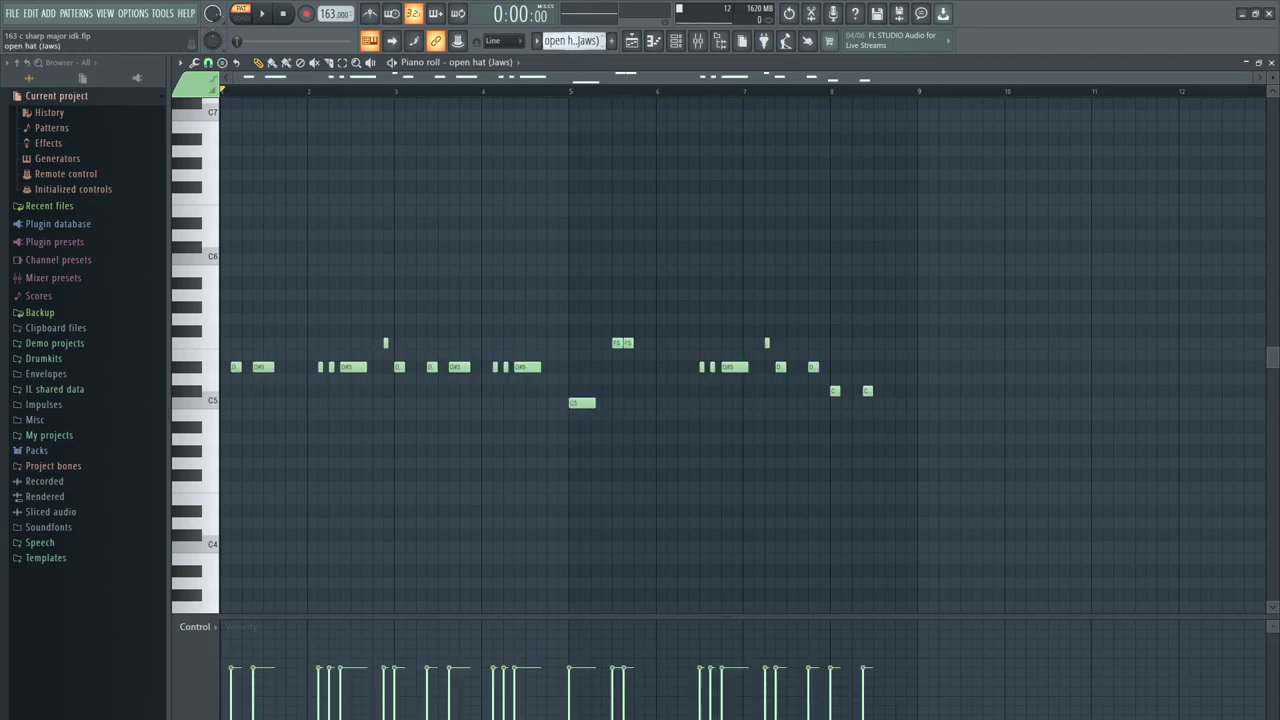
{"action": "key", "text": "space"}
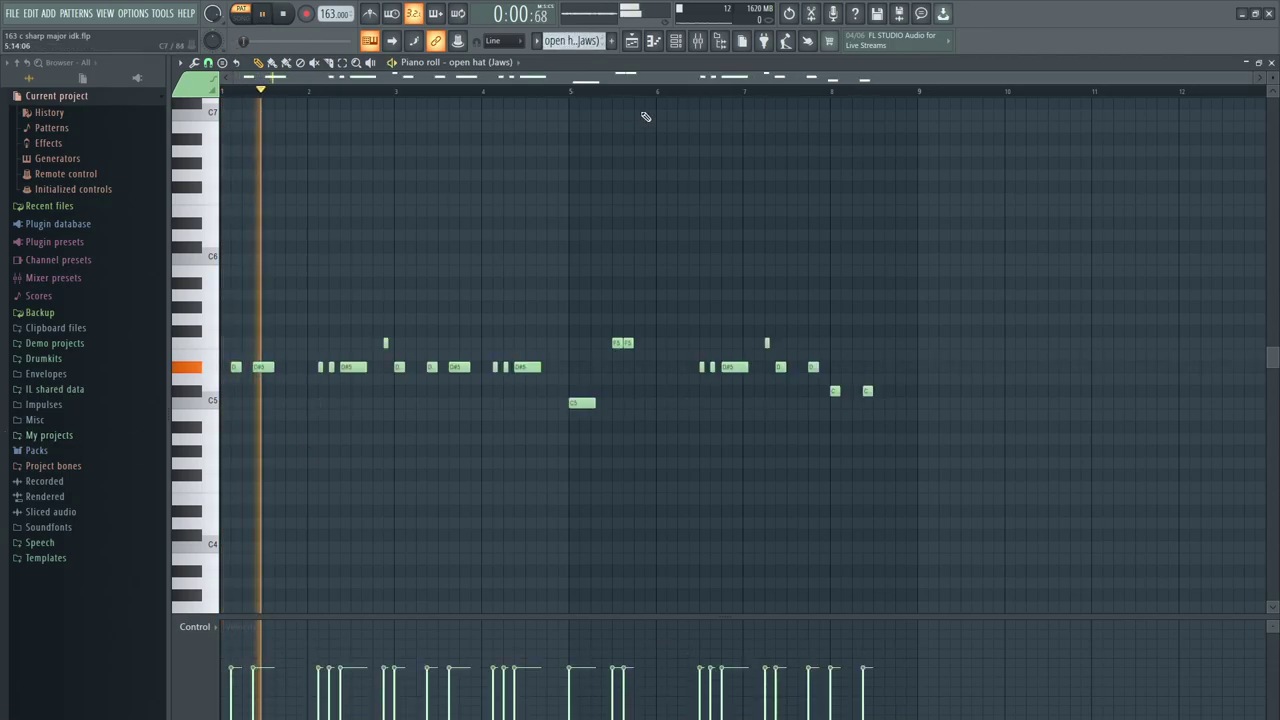
{"action": "key", "text": "space"}
{"action": "left_click", "coordinate": [675, 40]}
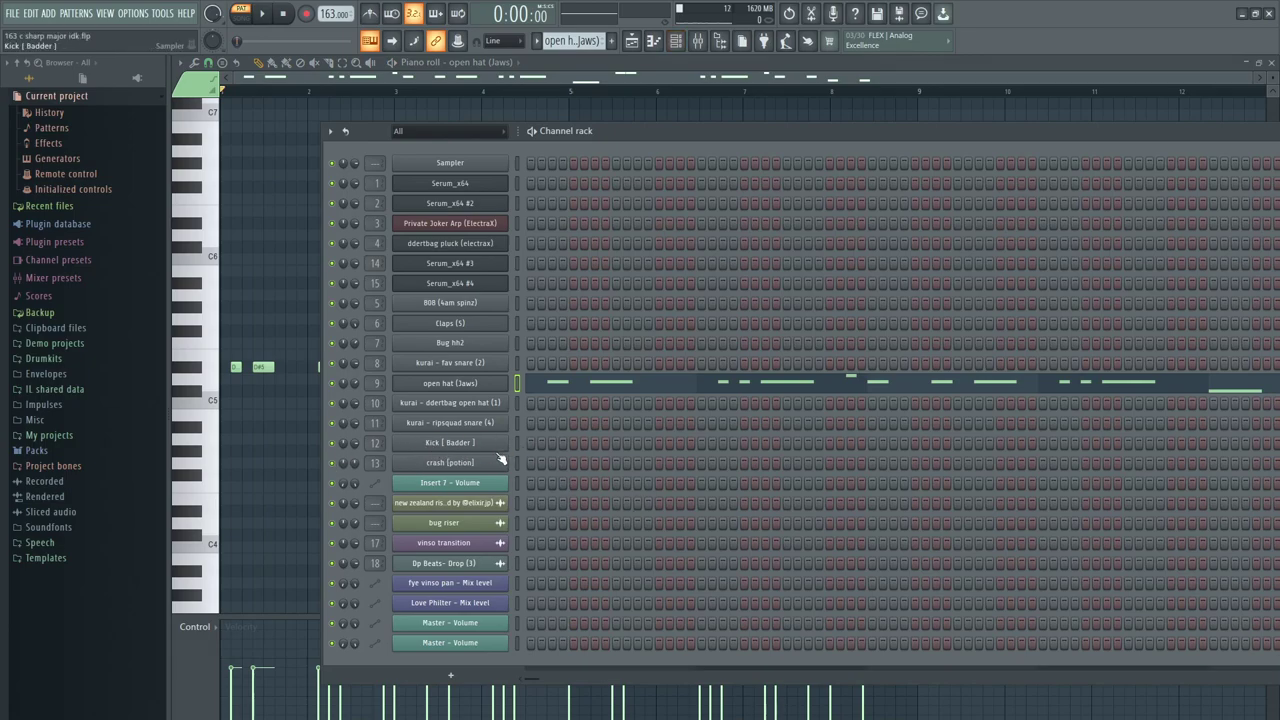
- Play the whole song in Song mode while checking Insert 7's effects in the mixer
{"action": "left_click", "coordinate": [631, 40]}
{"action": "scroll", "coordinate": [409, 349], "scroll_direction": "down", "scroll_amount": 2}
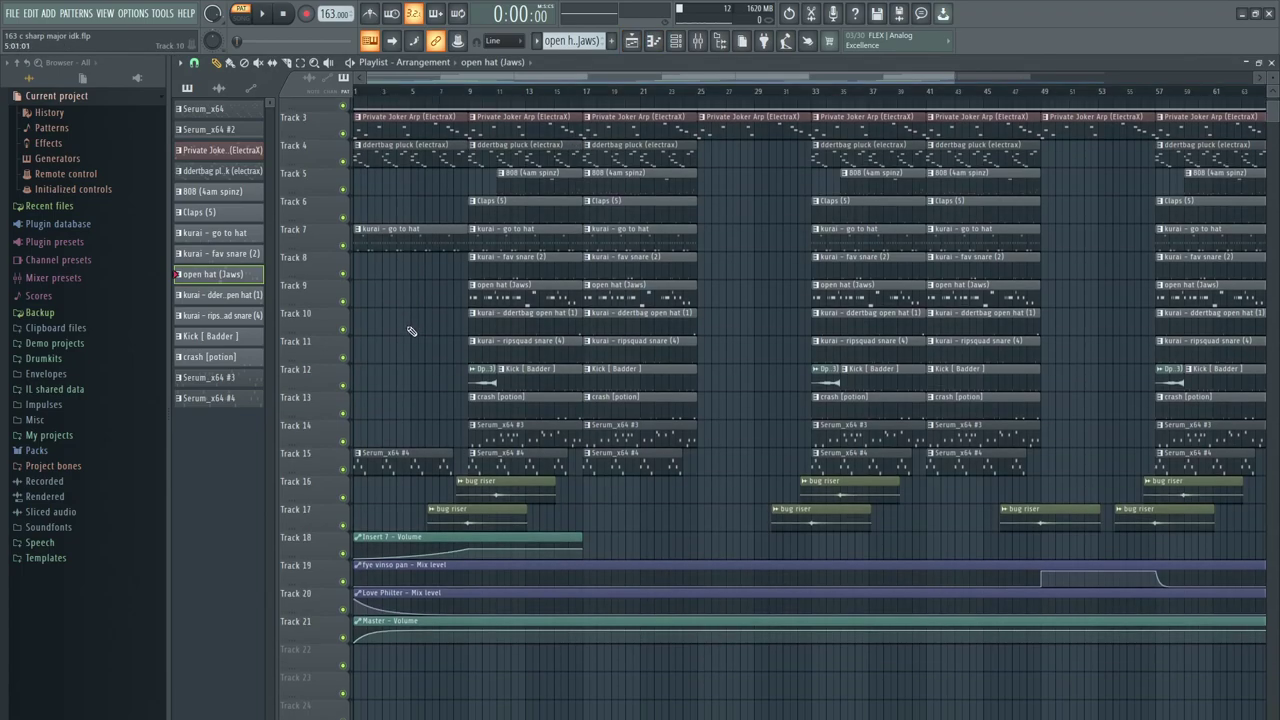
{"action": "scroll", "coordinate": [476, 392], "scroll_direction": "down", "scroll_amount": 4}
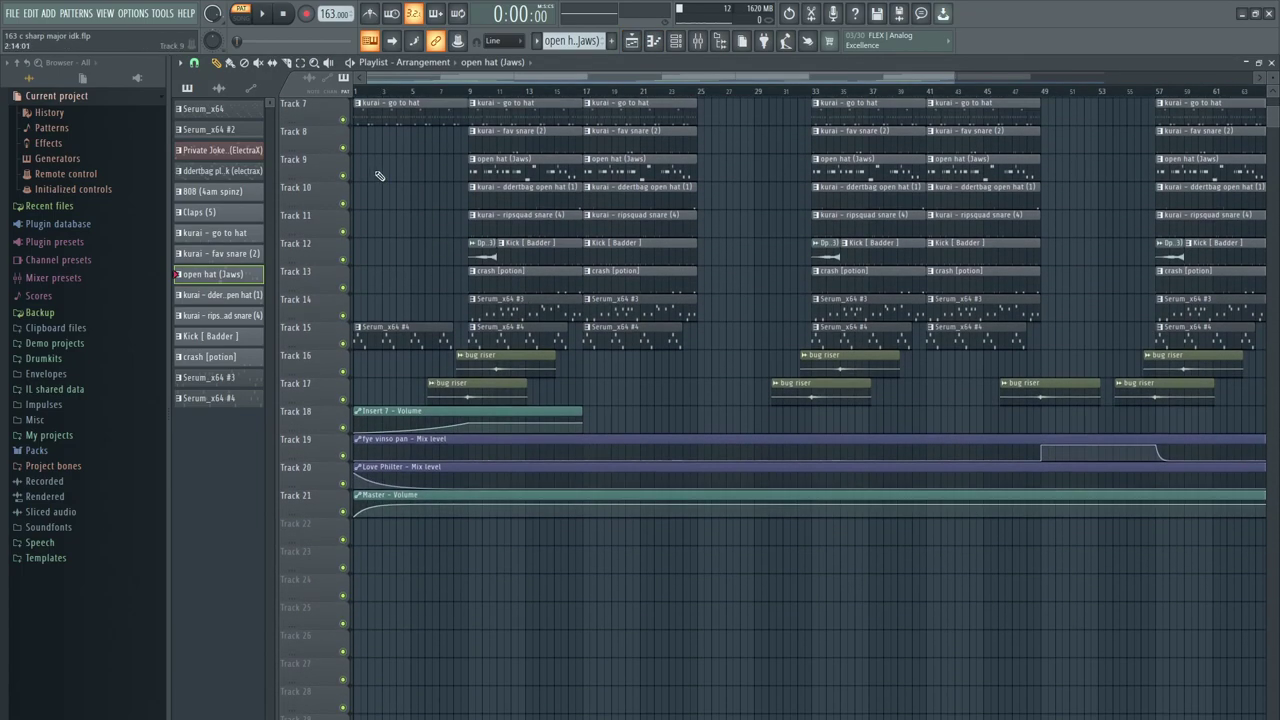
{"action": "scroll", "coordinate": [369, 396], "scroll_direction": "up", "scroll_amount": 3}
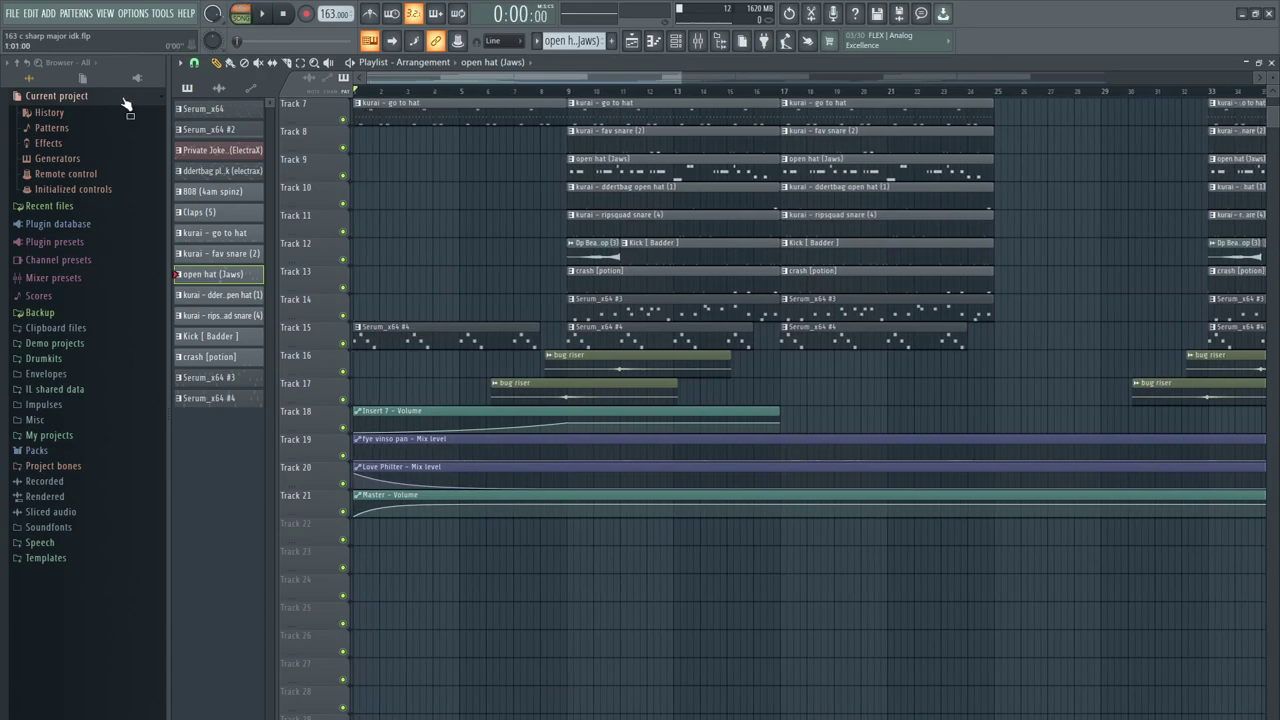
{"action": "key", "text": "l"}
{"action": "left_click", "coordinate": [700, 45]}
{"action": "key", "text": "space"}
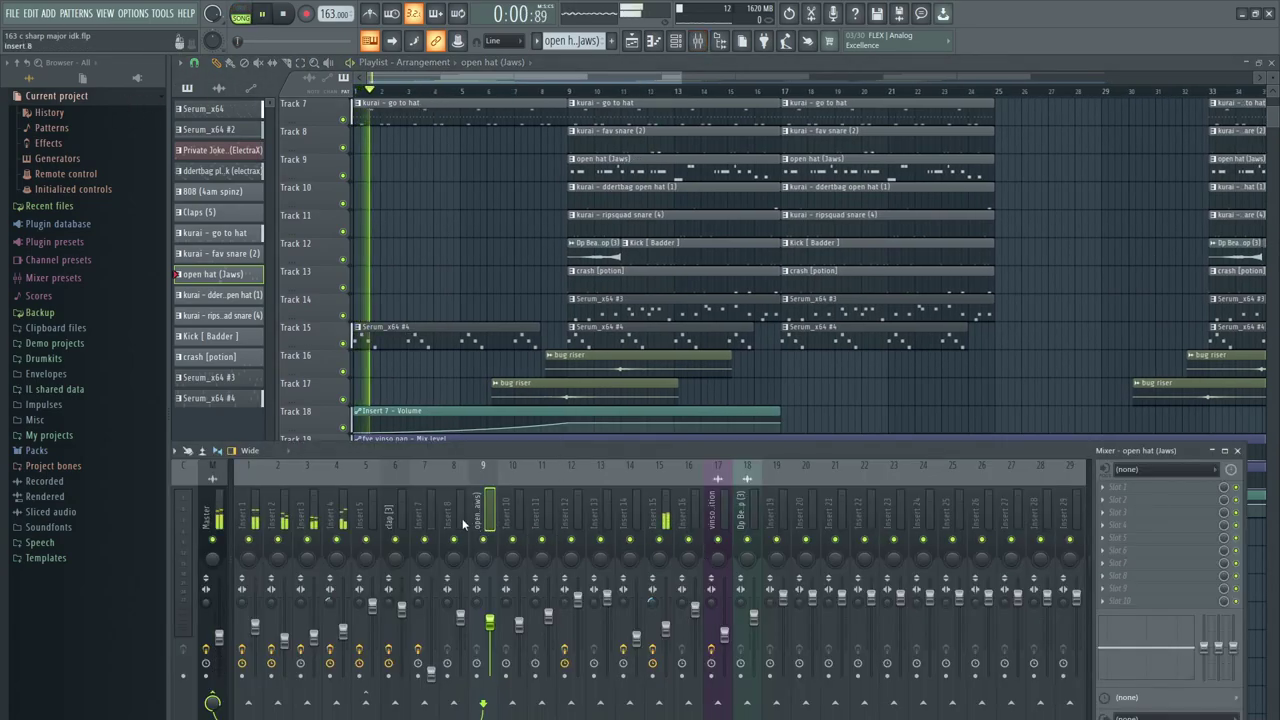
{"action": "left_click", "coordinate": [428, 515]}
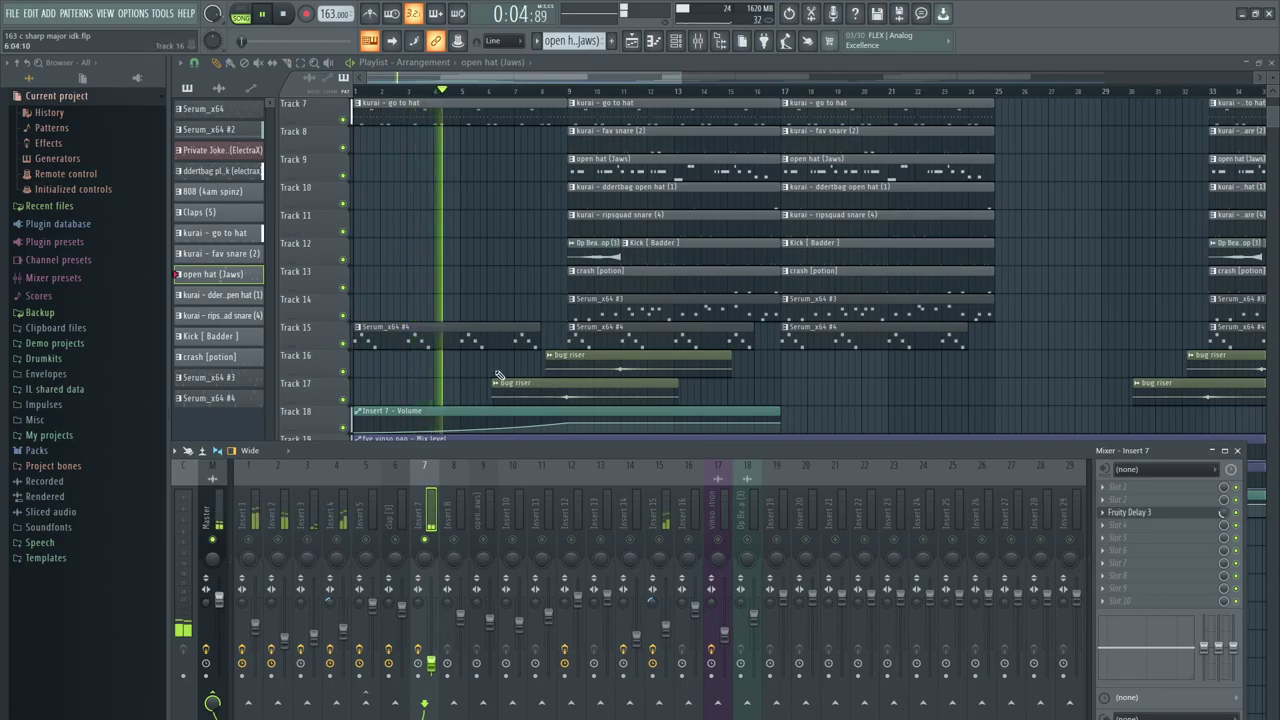
{"action": "left_click", "coordinate": [553, 90]}
{"action": "left_click", "coordinate": [698, 42]}
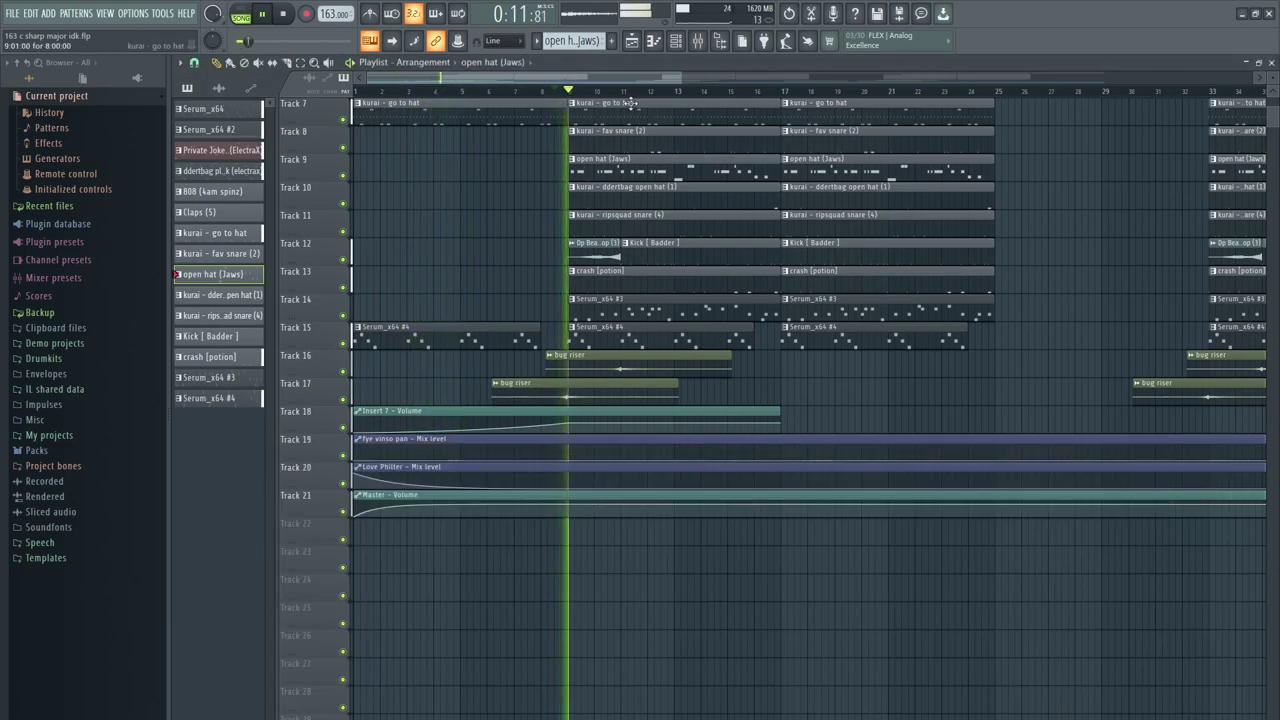
{"action": "key", "text": "space"}
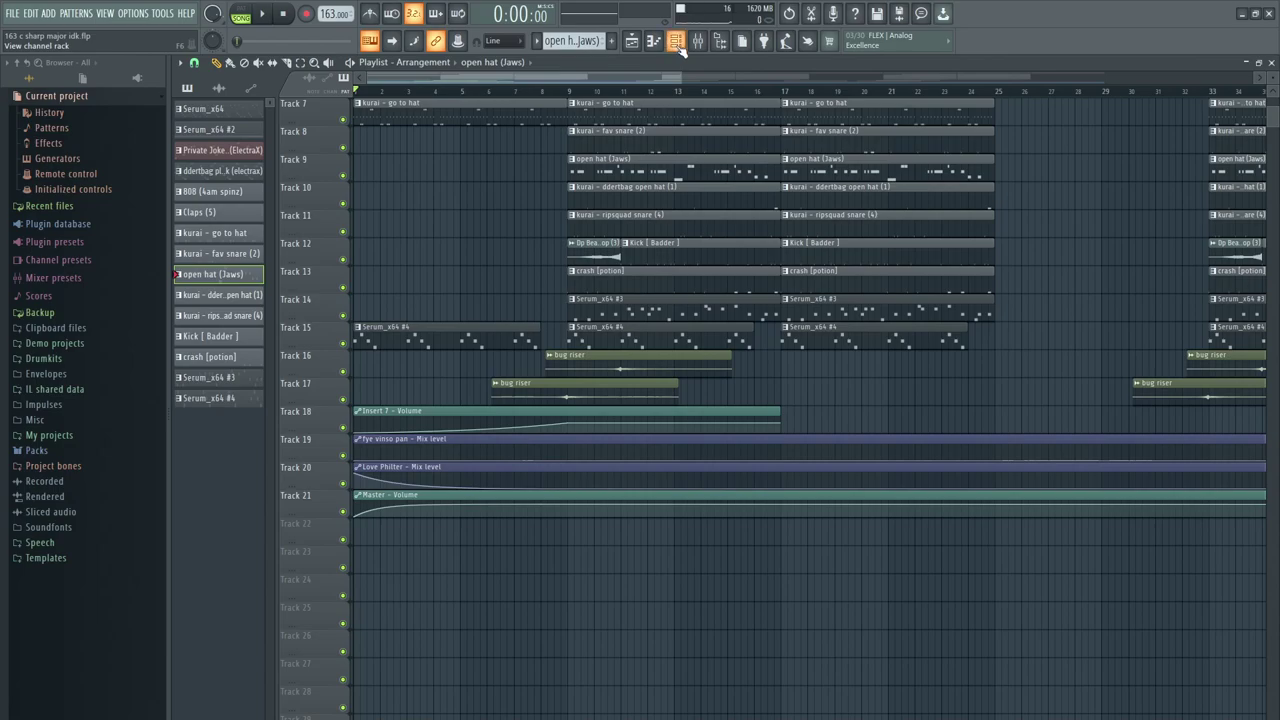
- Unsolo Insert 7, then close the channel rack and mixer
{"action": "left_click", "coordinate": [676, 40]}
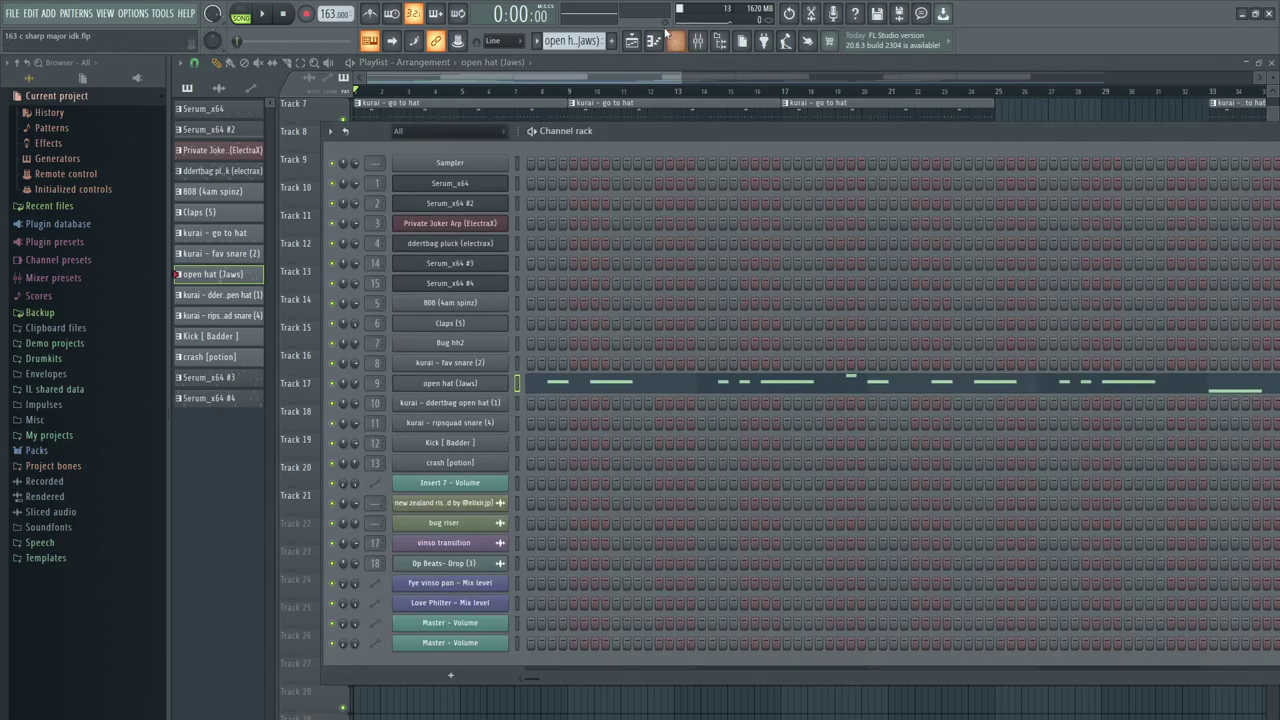
{"action": "left_click", "coordinate": [696, 42]}
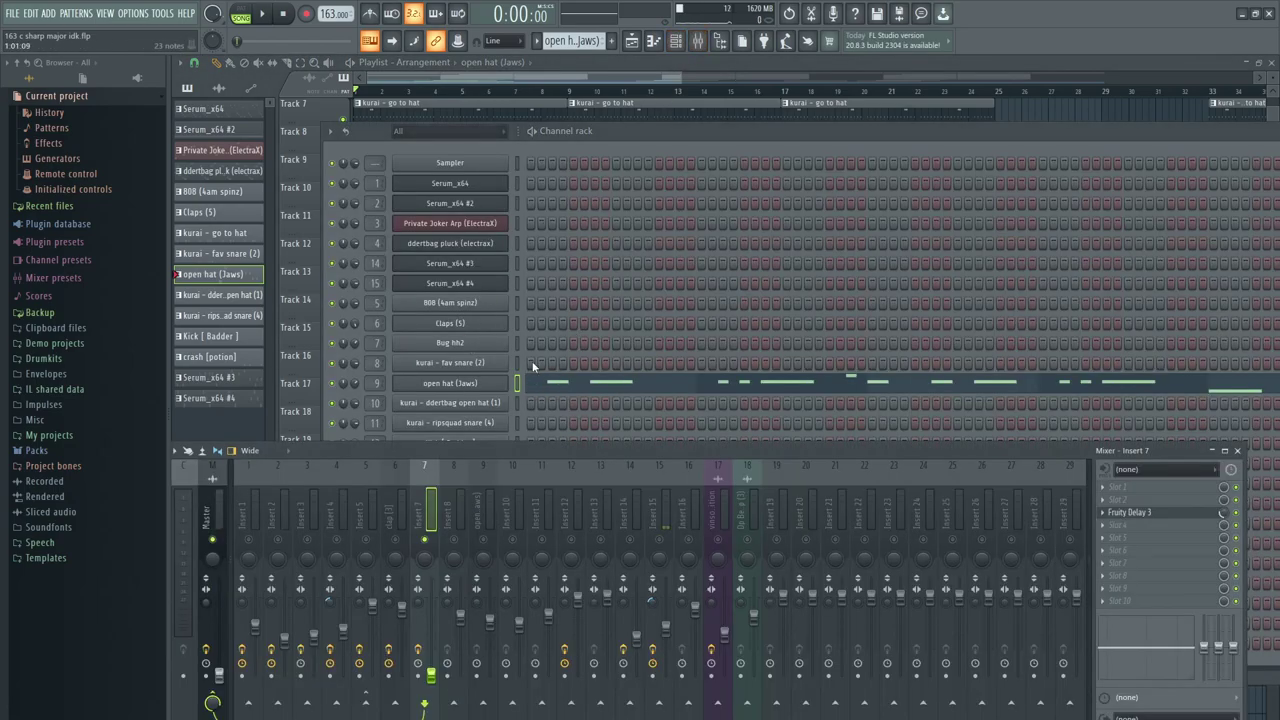
{"action": "right_click", "coordinate": [427, 540]}
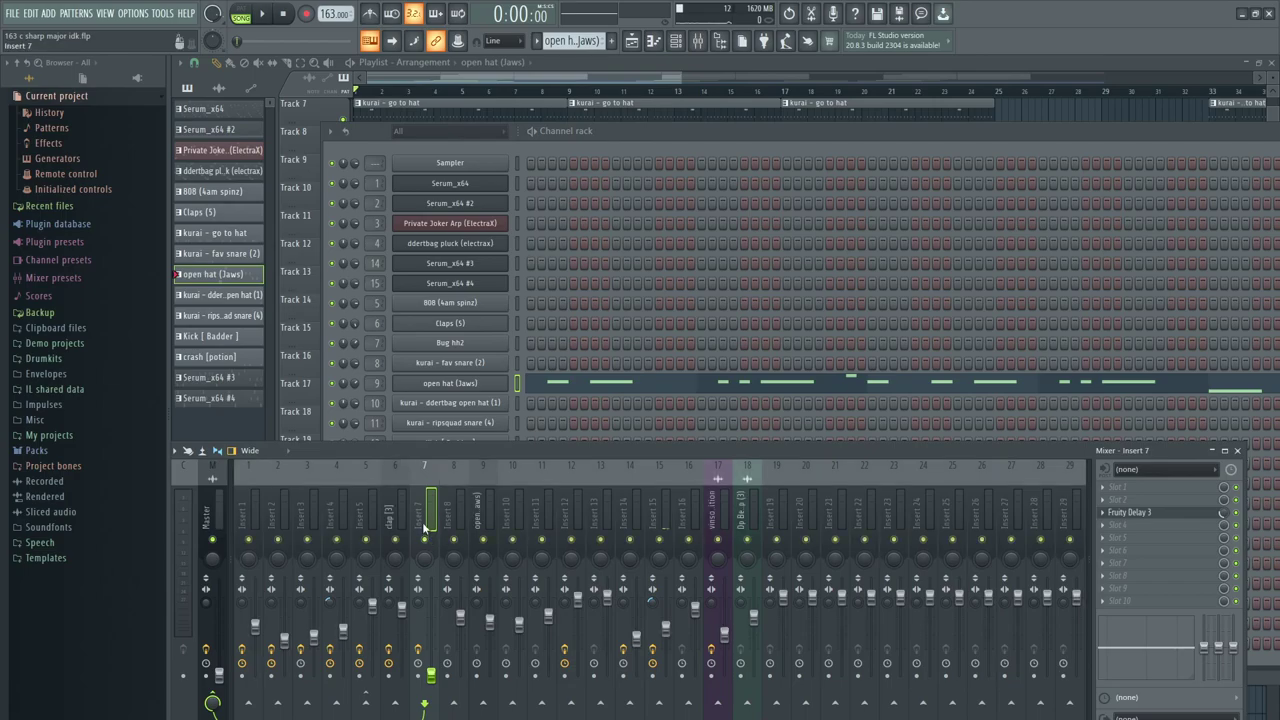
{"action": "left_click_drag", "start_coordinate": [595, 134], "coordinate": [617, 106]}
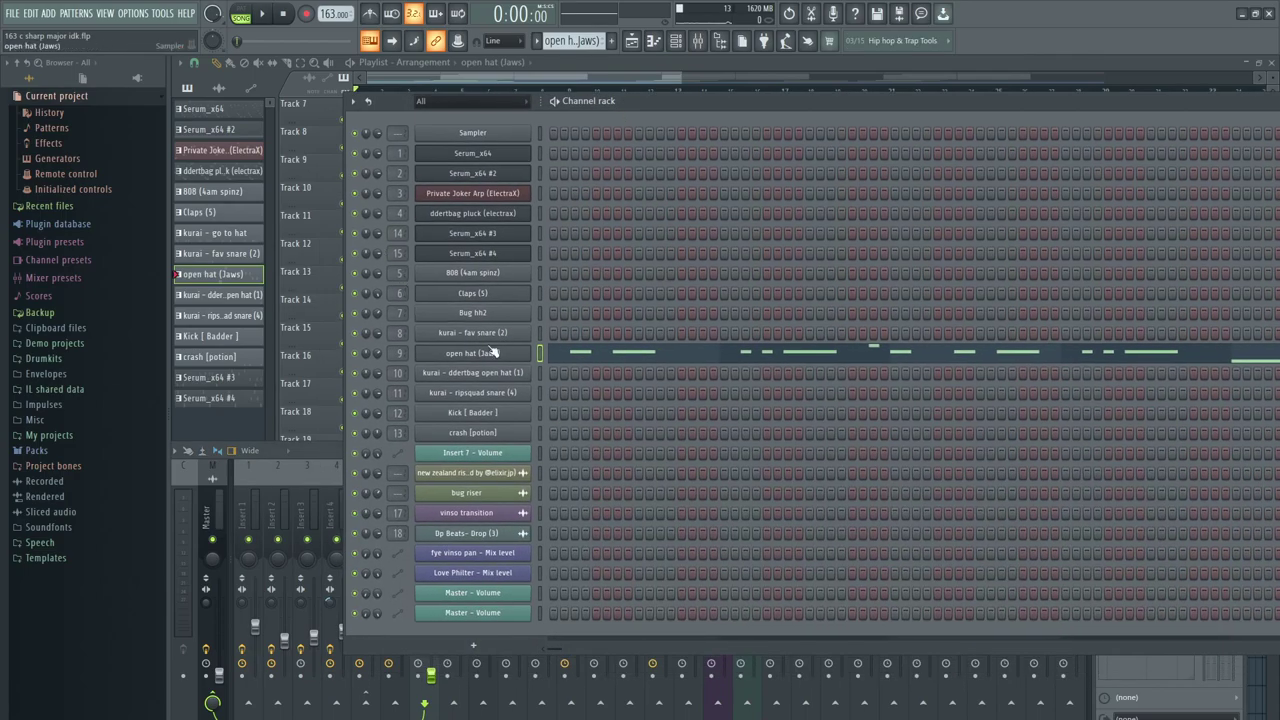
{"action": "left_click", "coordinate": [228, 430]}
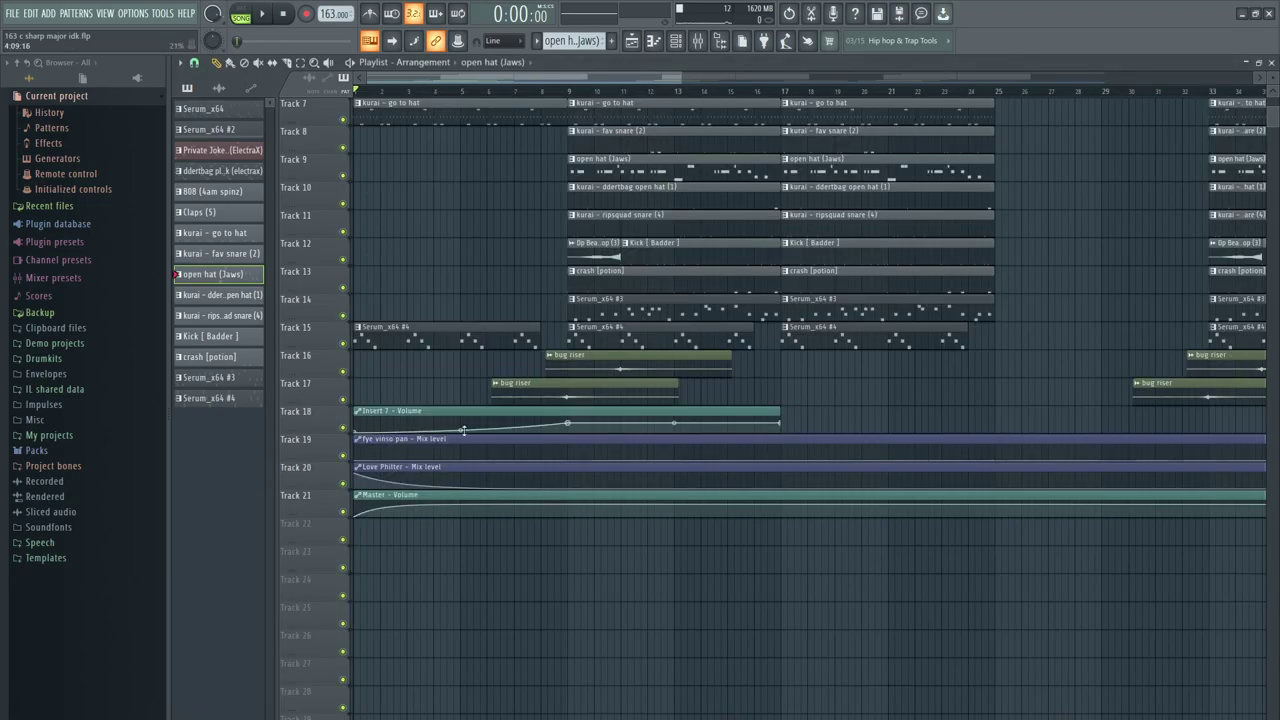
- Stop playback and open the Master's fye vinso pan Fruity Love Philter from the mixer
{"action": "scroll", "coordinate": [502, 438], "scroll_direction": "down", "scroll_amount": 3}
{"action": "scroll", "coordinate": [502, 438], "scroll_direction": "down", "scroll_amount": 1}
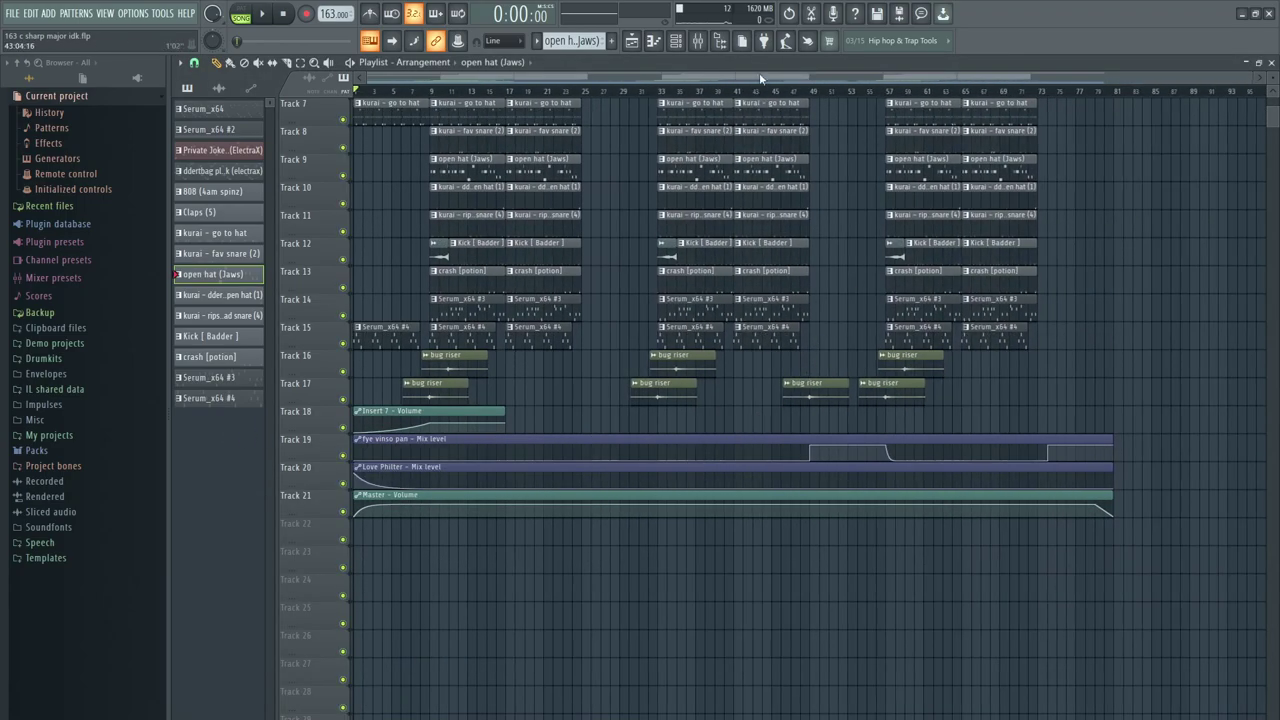
{"action": "left_click", "coordinate": [697, 40]}
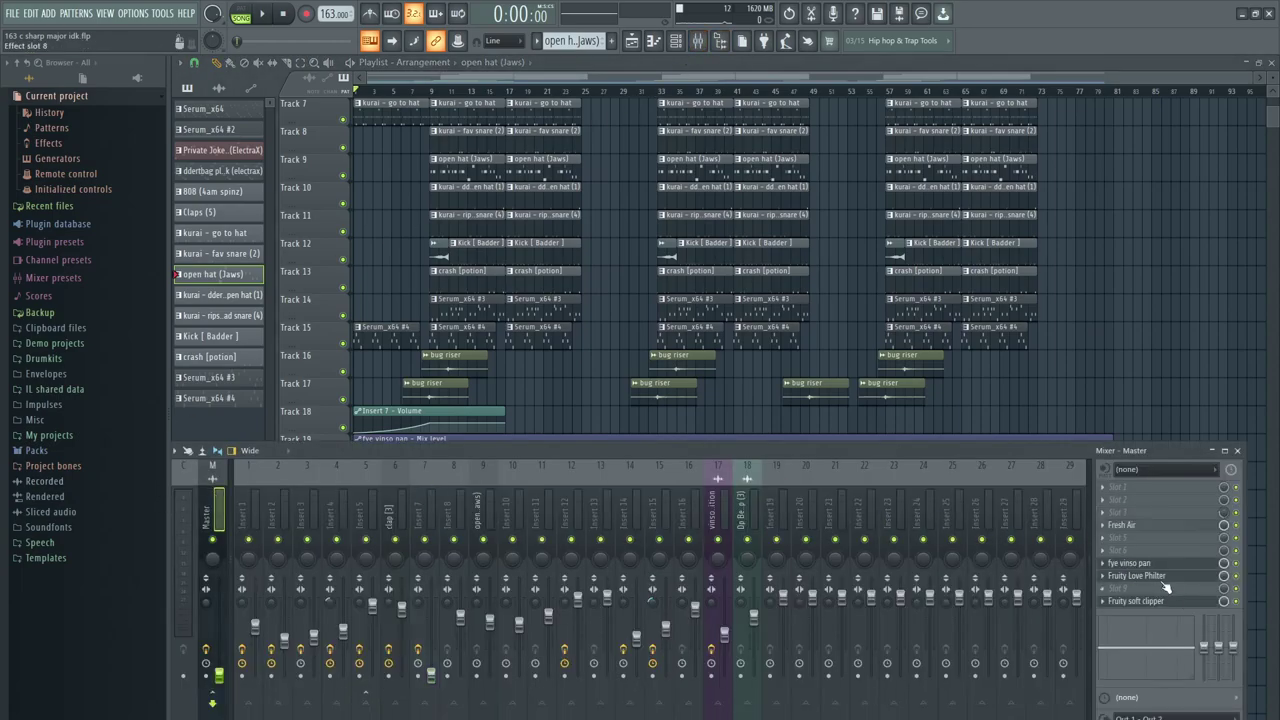
{"action": "left_click", "coordinate": [1160, 566]}
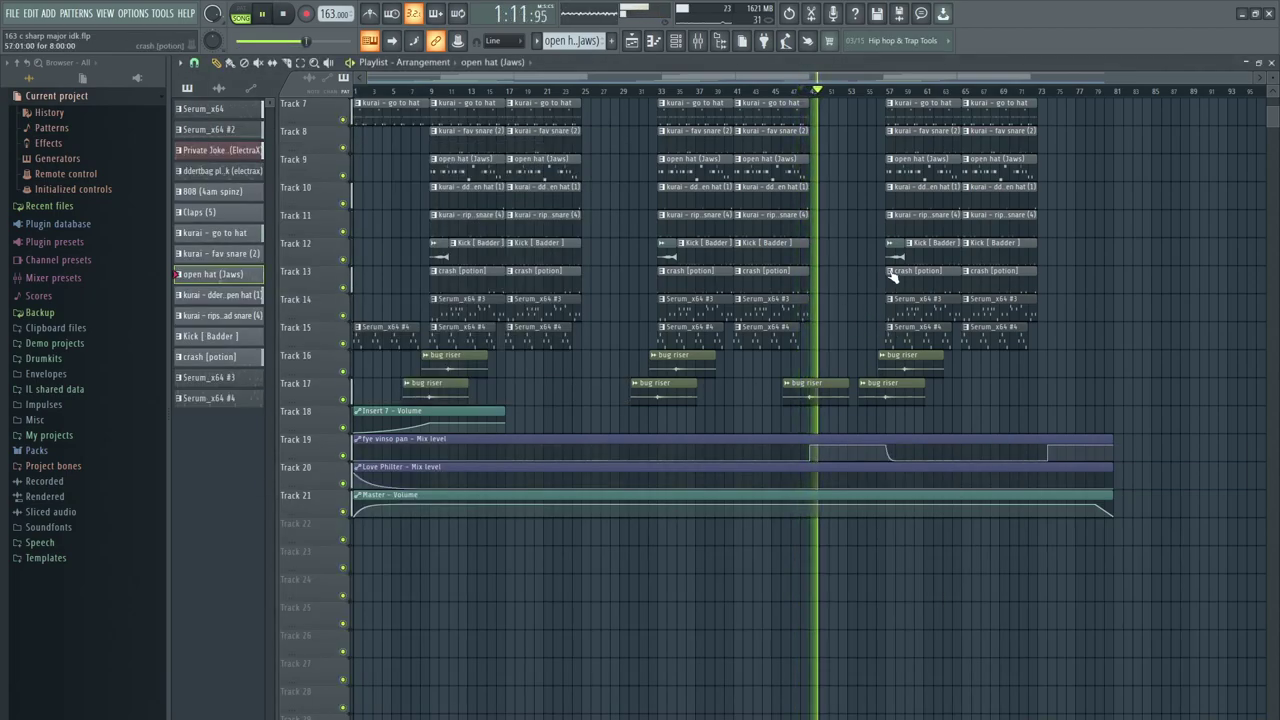
{"action": "key", "text": "space"}
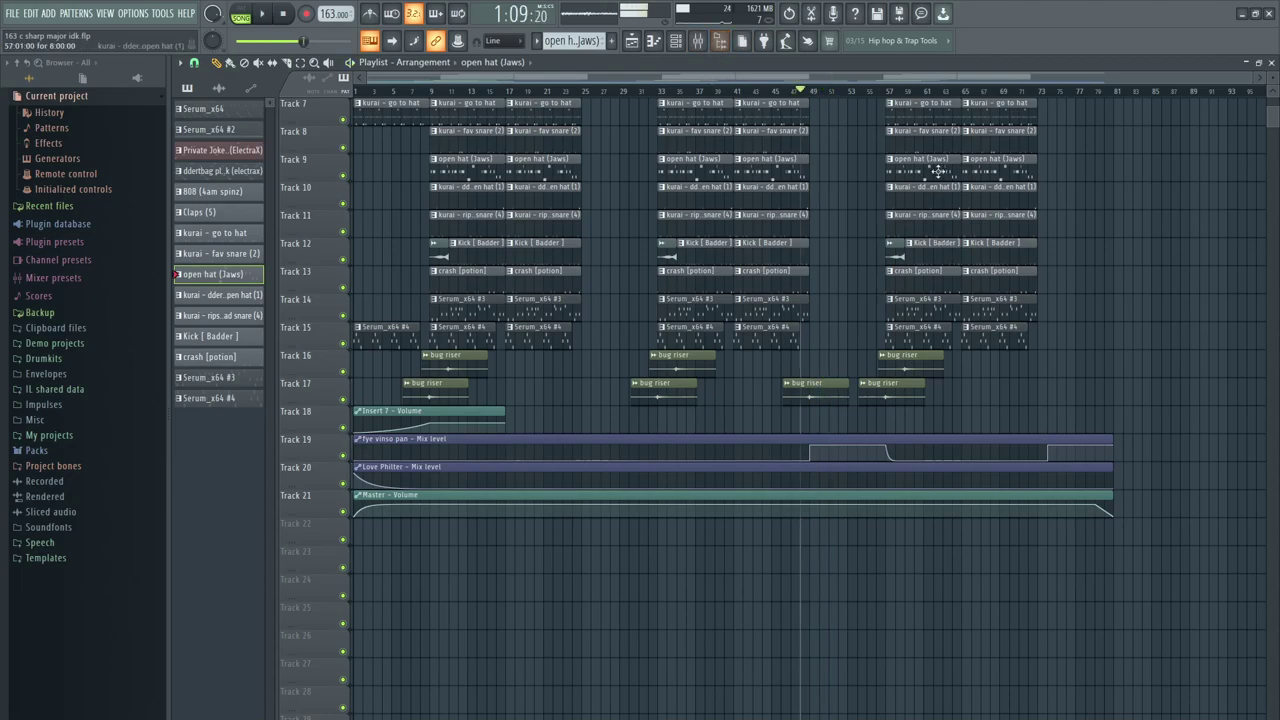
{"action": "left_click", "coordinate": [699, 40]}
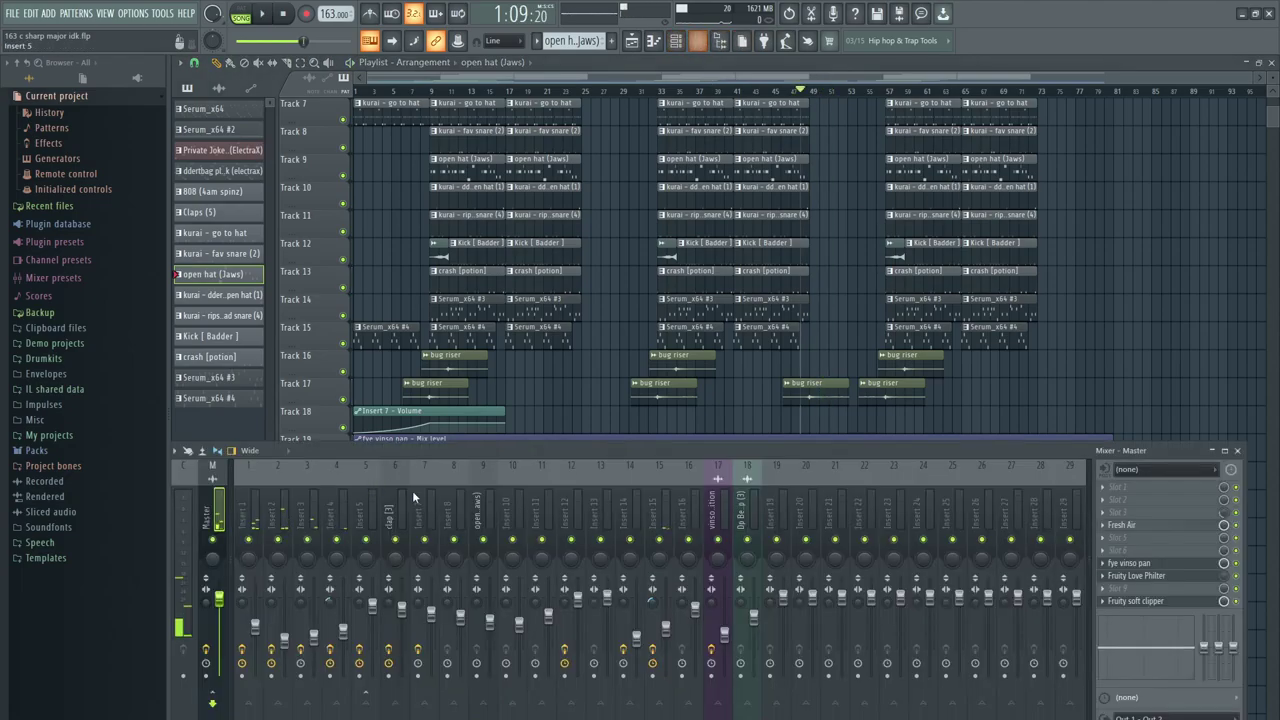
{"action": "left_click", "coordinate": [1140, 564]}
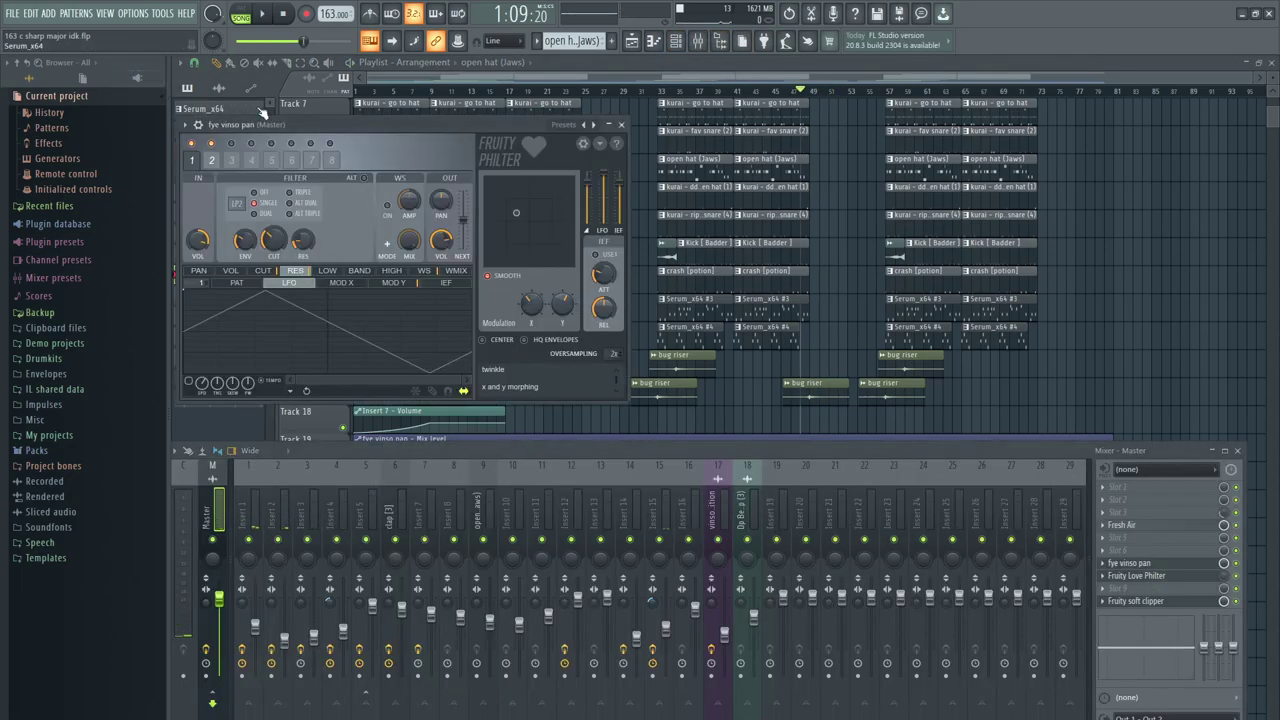
- Check the Love Philter's waveshaper and resonance LFO views, then close it and the mixer
{"action": "left_click_drag", "start_coordinate": [238, 124], "coordinate": [500, 127]}
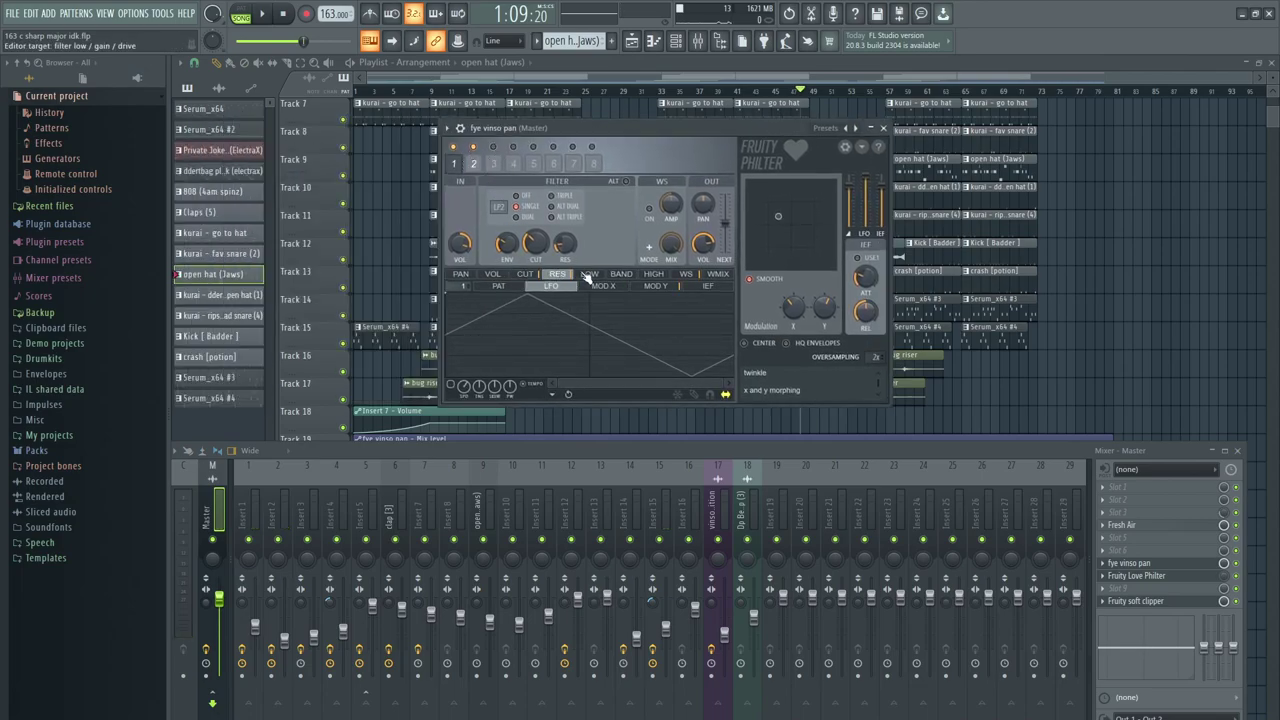
{"action": "left_click", "coordinate": [686, 275]}
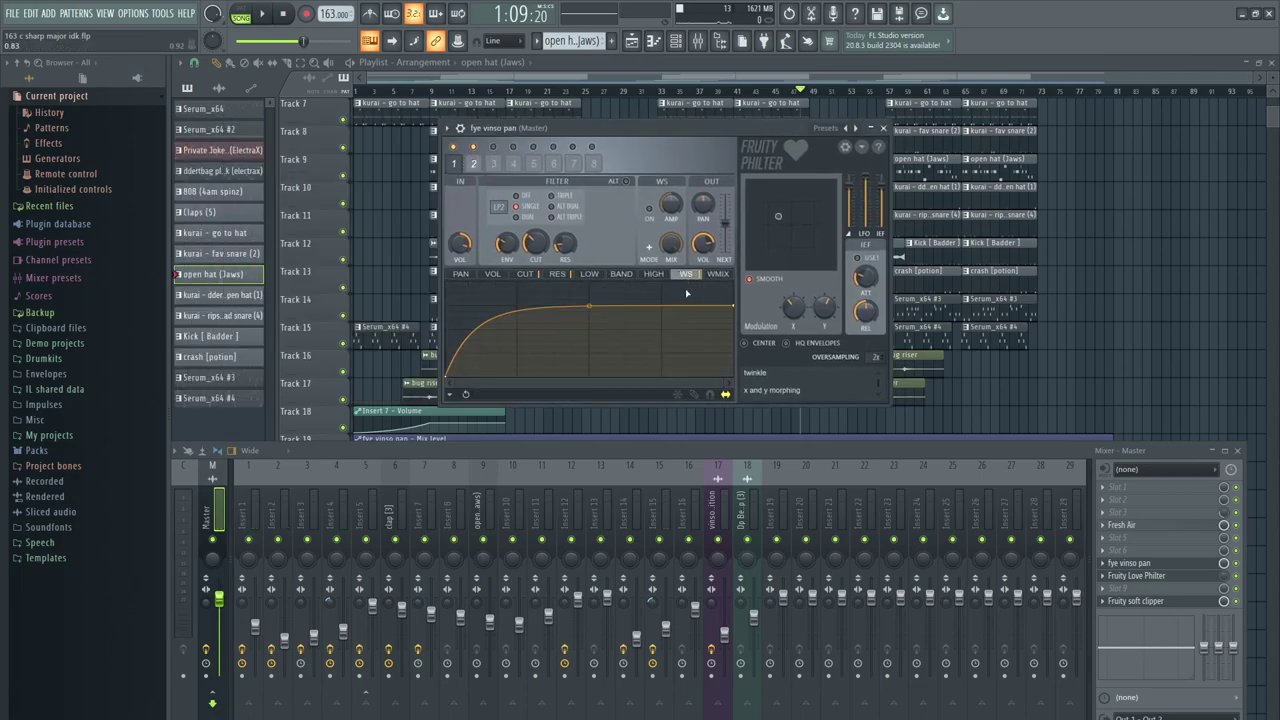
{"action": "left_click", "coordinate": [557, 274]}
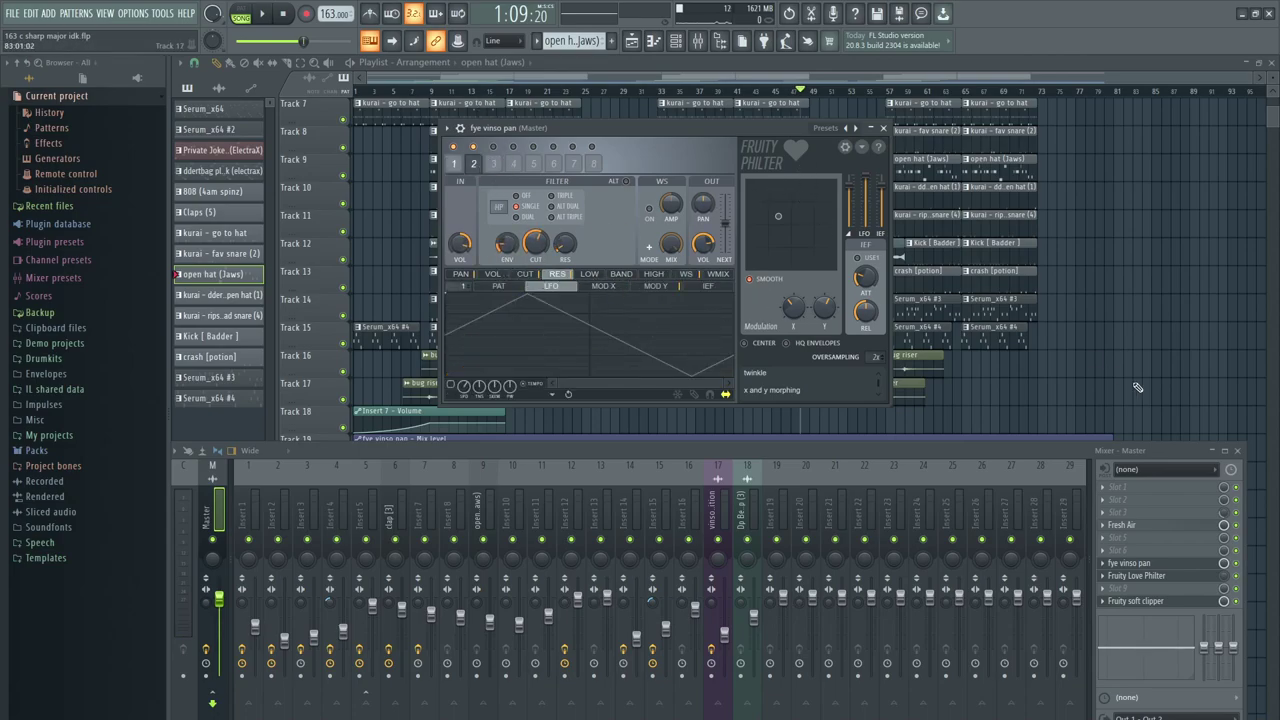
{"action": "left_click", "coordinate": [884, 129]}
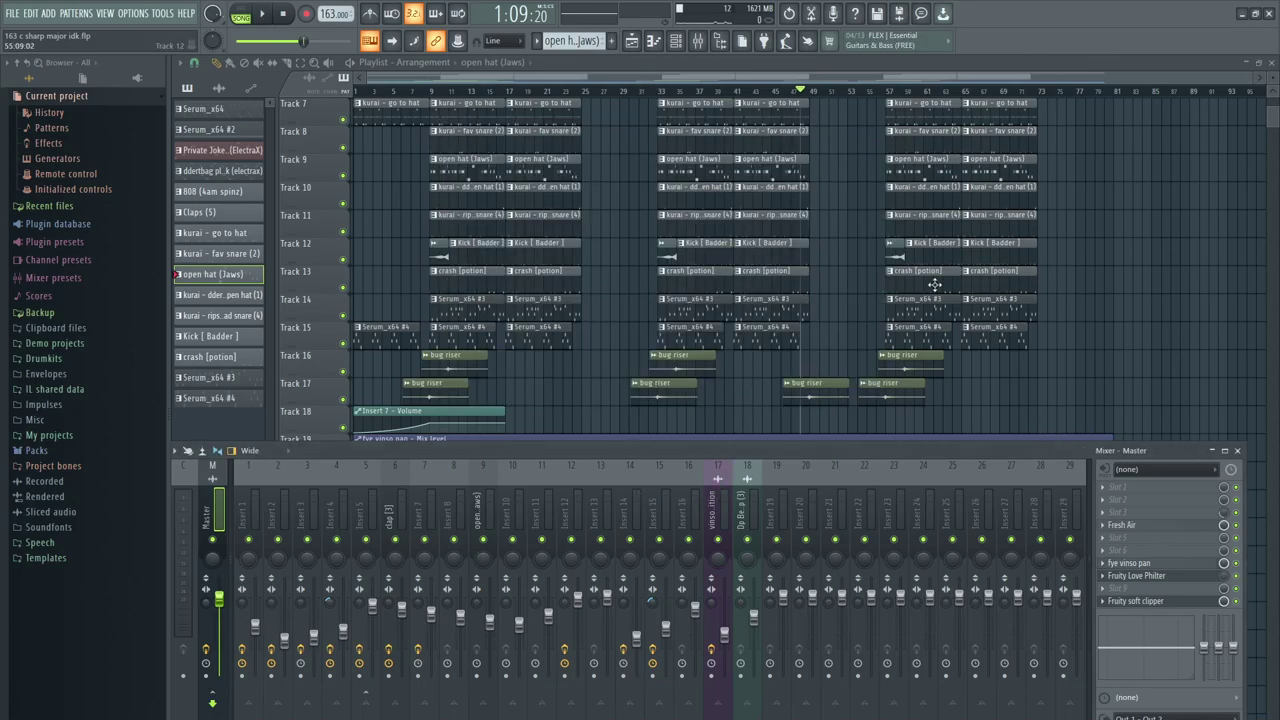
{"action": "key", "text": "F9"}
{"action": "scroll", "coordinate": [575, 405], "scroll_direction": "down", "scroll_amount": 1}
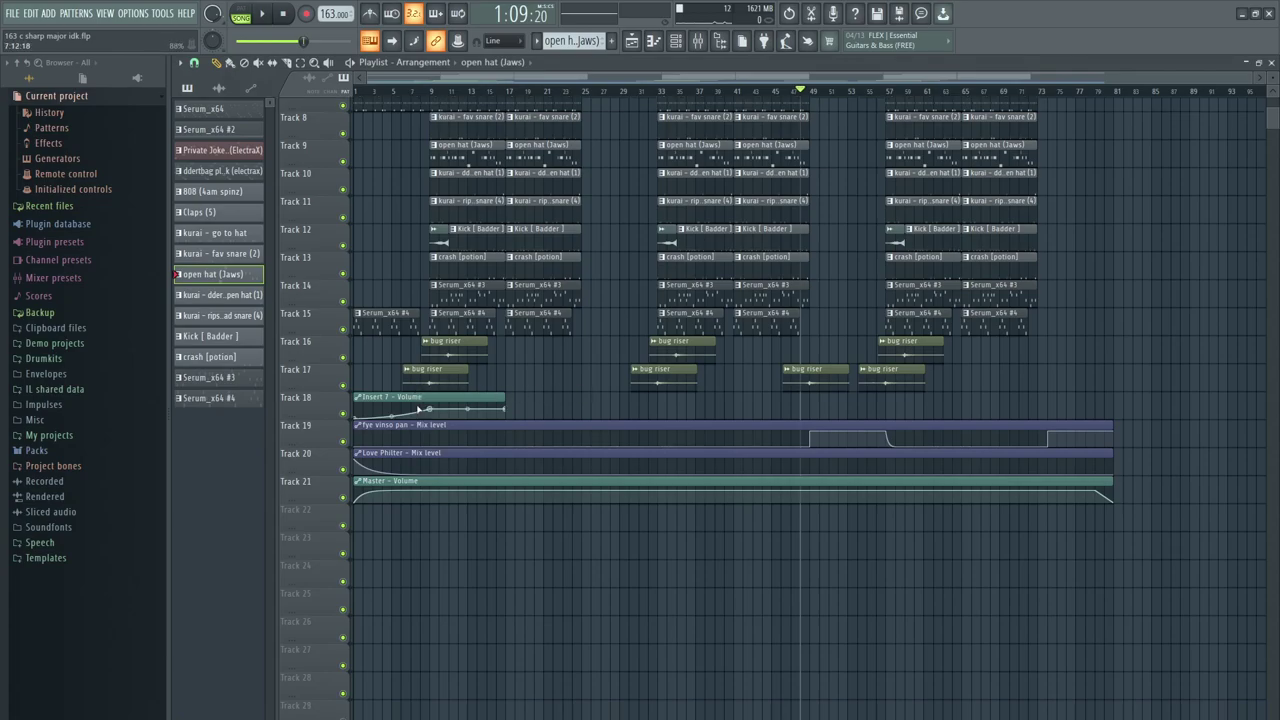
{"action": "scroll", "coordinate": [368, 410], "scroll_direction": "up", "scroll_amount": 3}
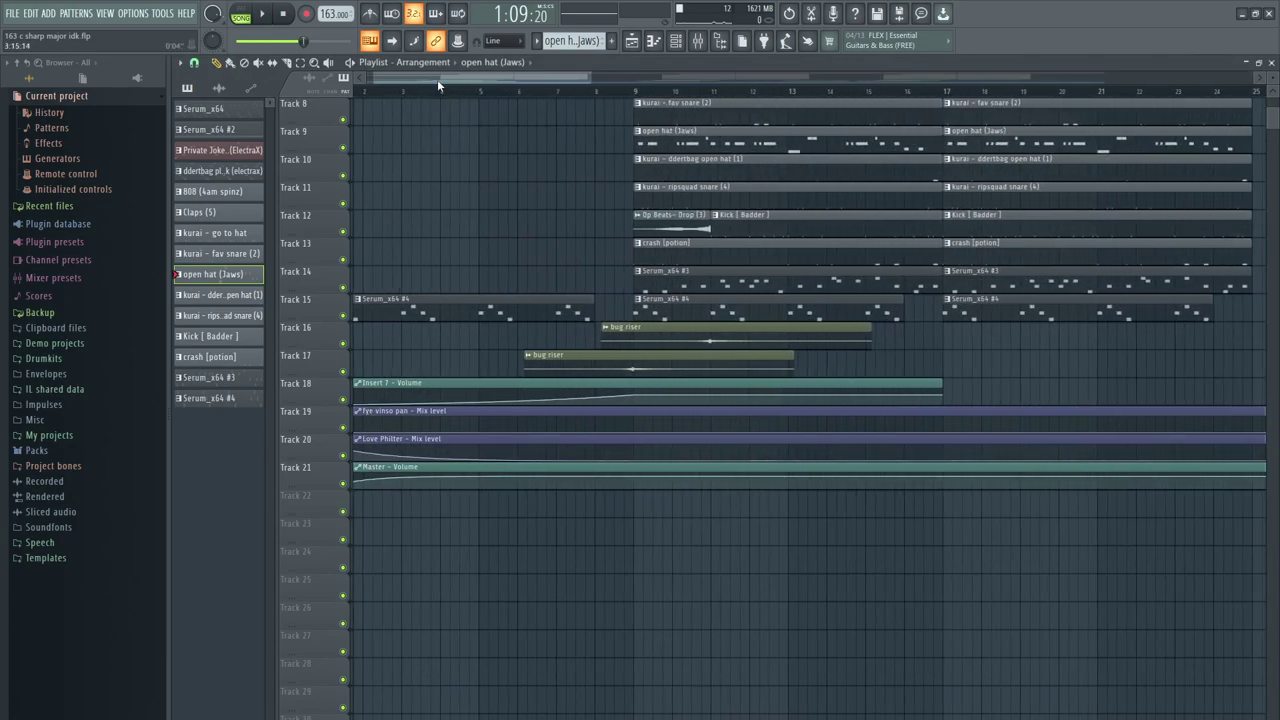
{"action": "left_click_drag", "start_coordinate": [437, 79], "coordinate": [225, 90]}
- Preview the song and reopen the Master's Love Philter effect
{"action": "left_click", "coordinate": [700, 44]}
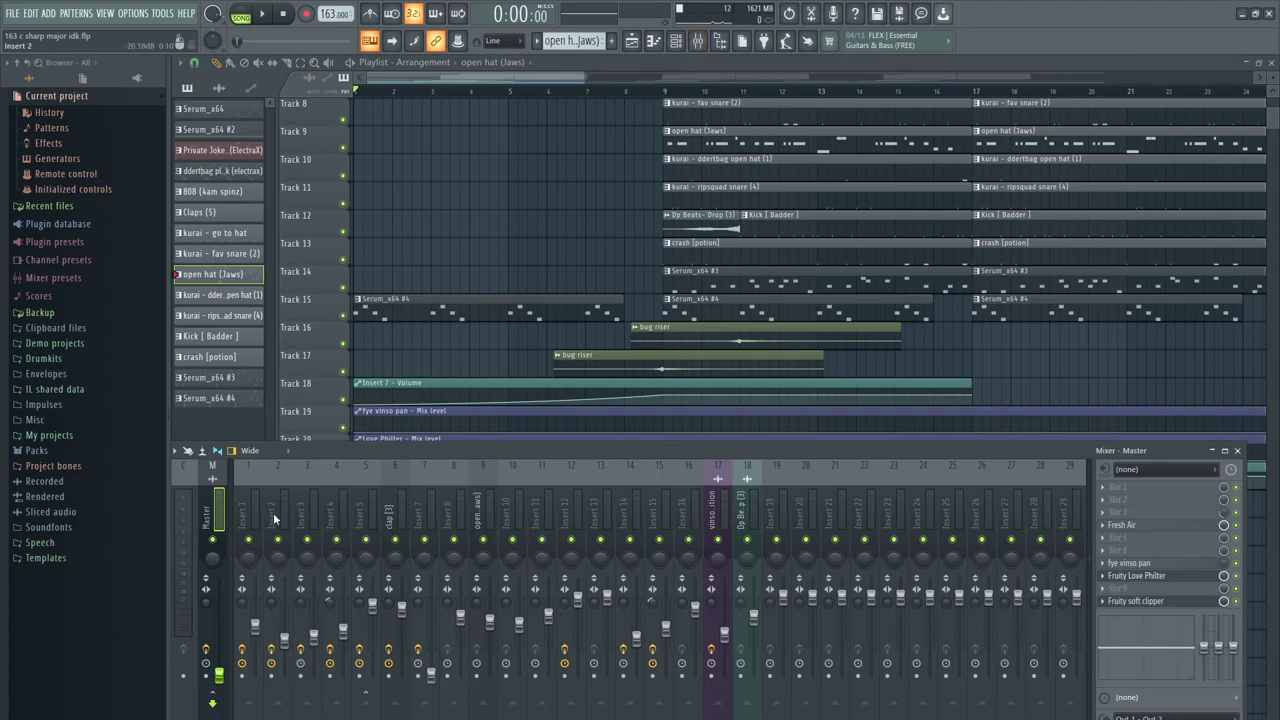
{"action": "key", "text": "space"}
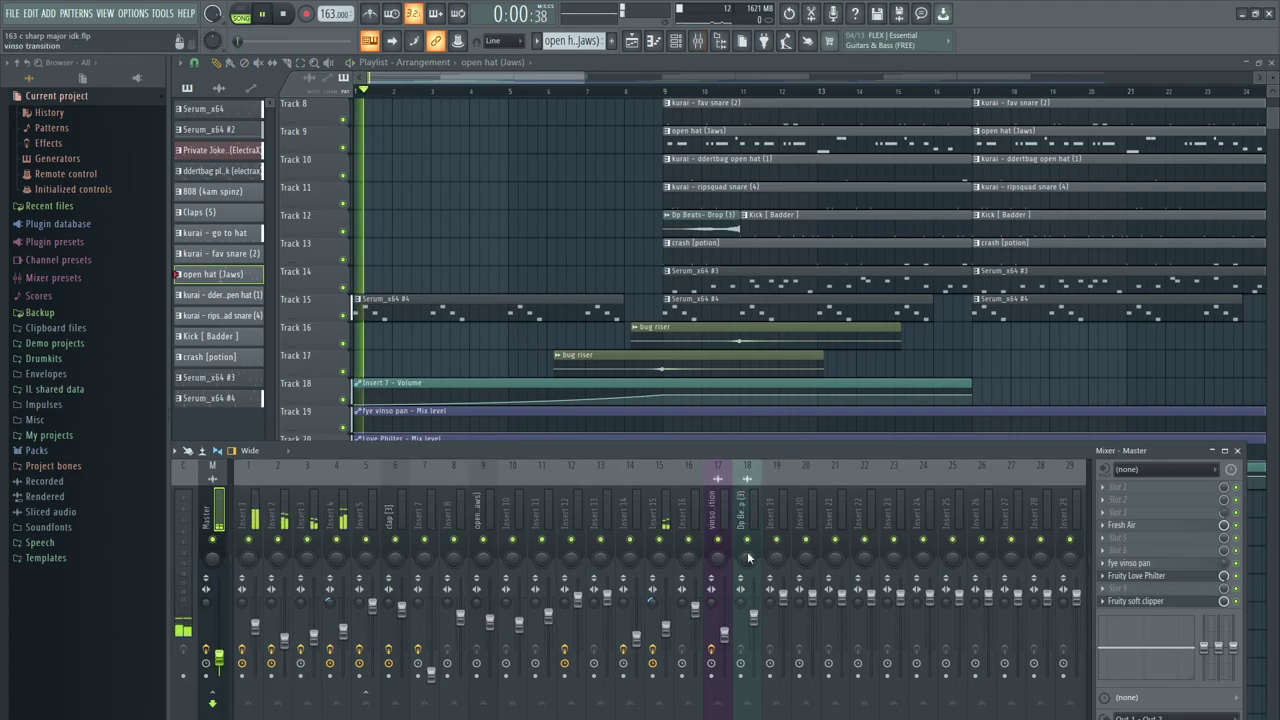
{"action": "key", "text": "space"}
{"action": "left_click", "coordinate": [1175, 578]}
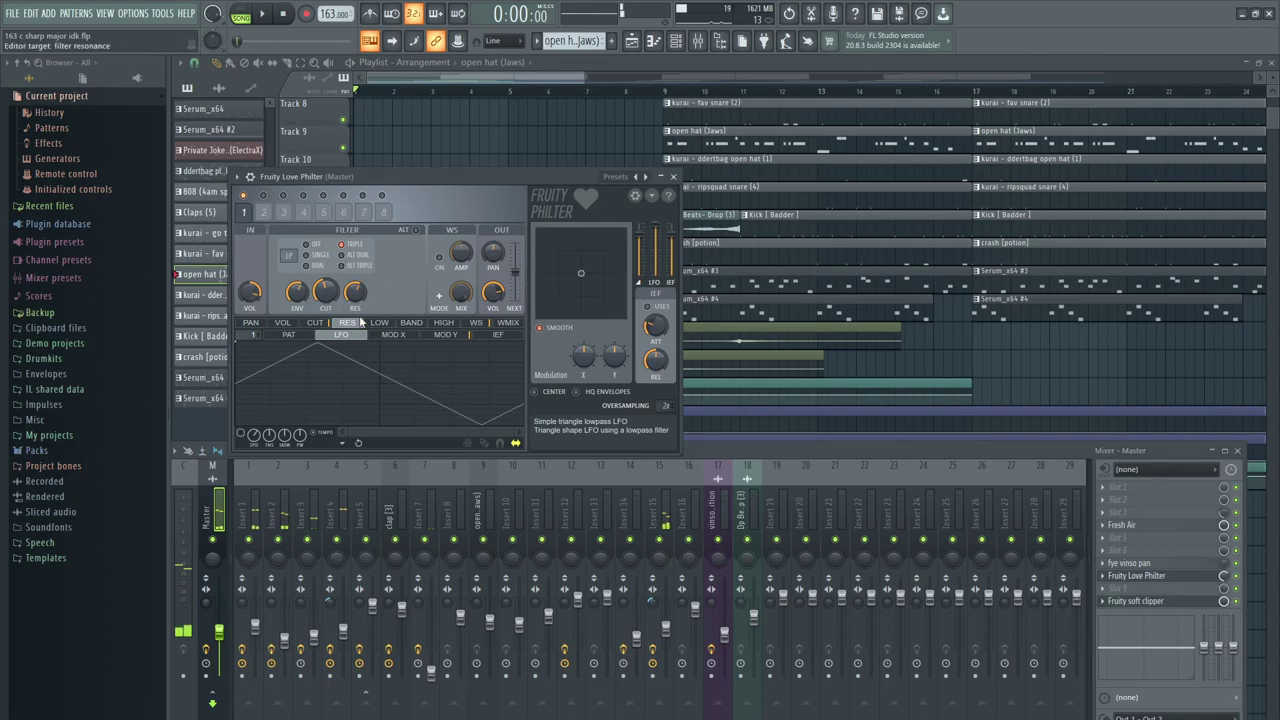
{"action": "left_click_drag", "start_coordinate": [477, 176], "coordinate": [746, 172]}
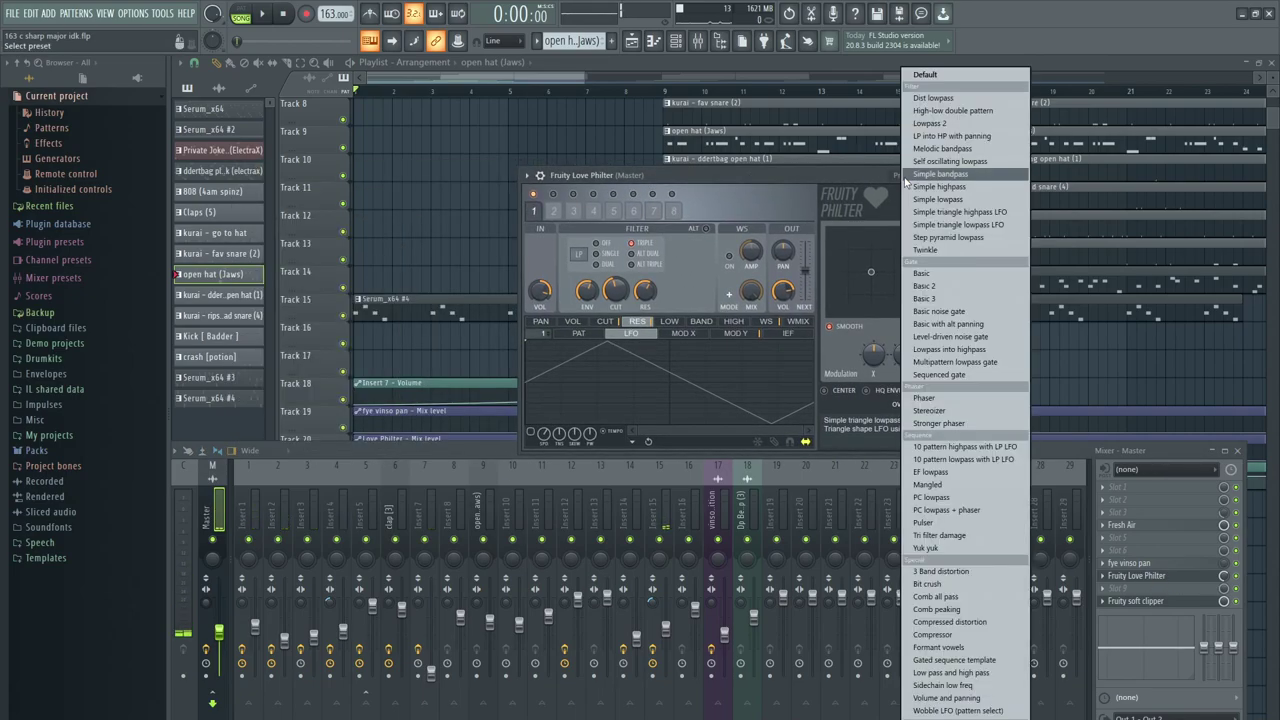
{"action": "left_click", "coordinate": [796, 174]}
- Browse the Love Philter preset list without choosing one, then hide the mixer and effect
{"action": "key", "text": "space"}
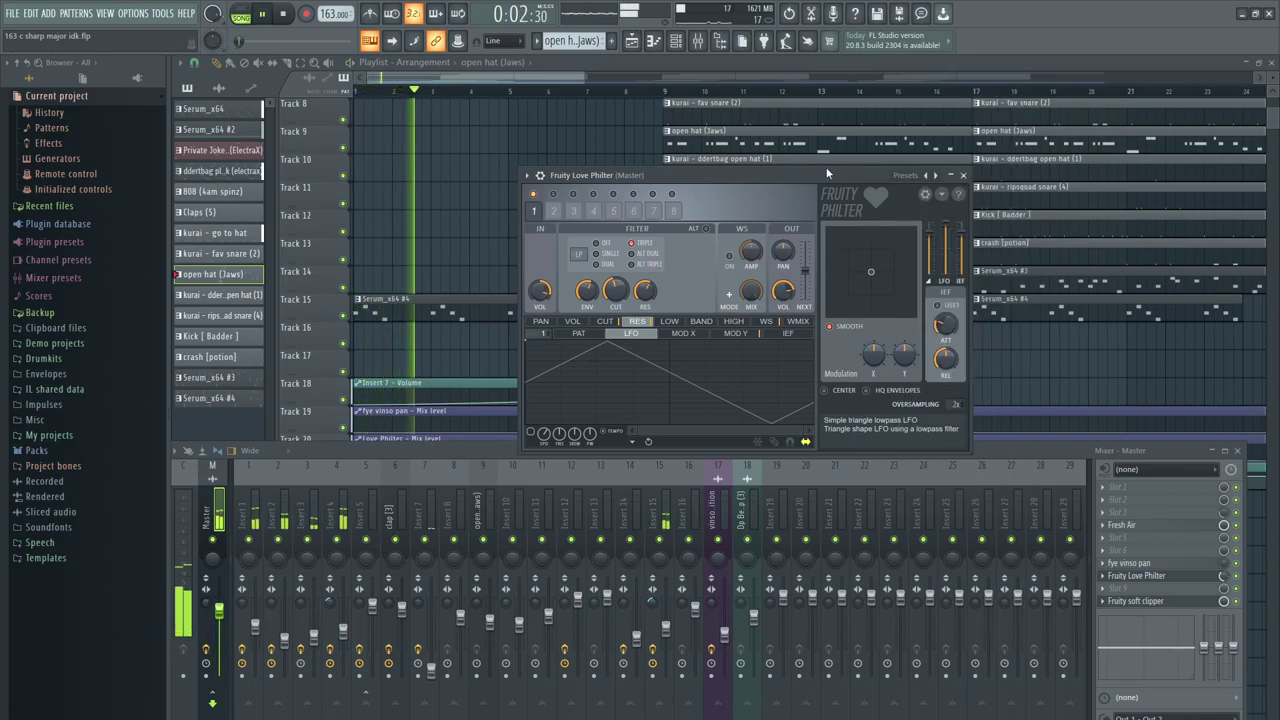
{"action": "key", "text": "space"}
{"action": "left_click", "coordinate": [905, 175]}
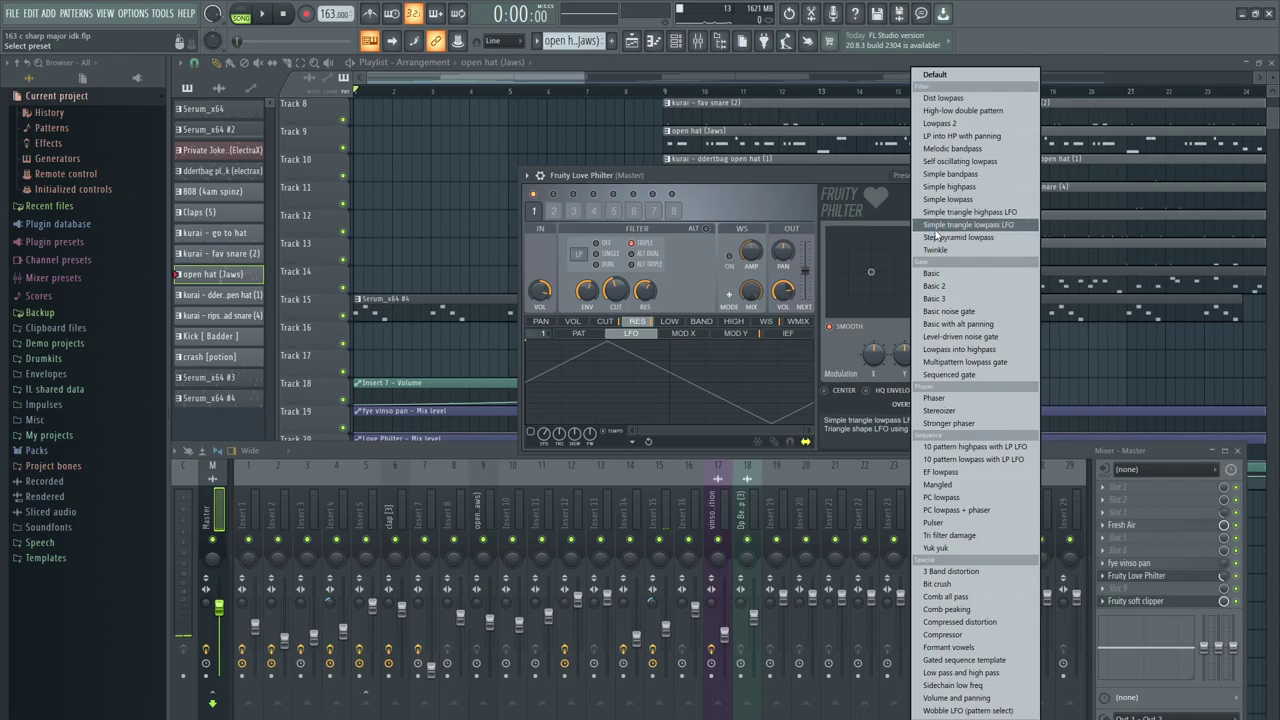
{"action": "left_click", "coordinate": [723, 174]}
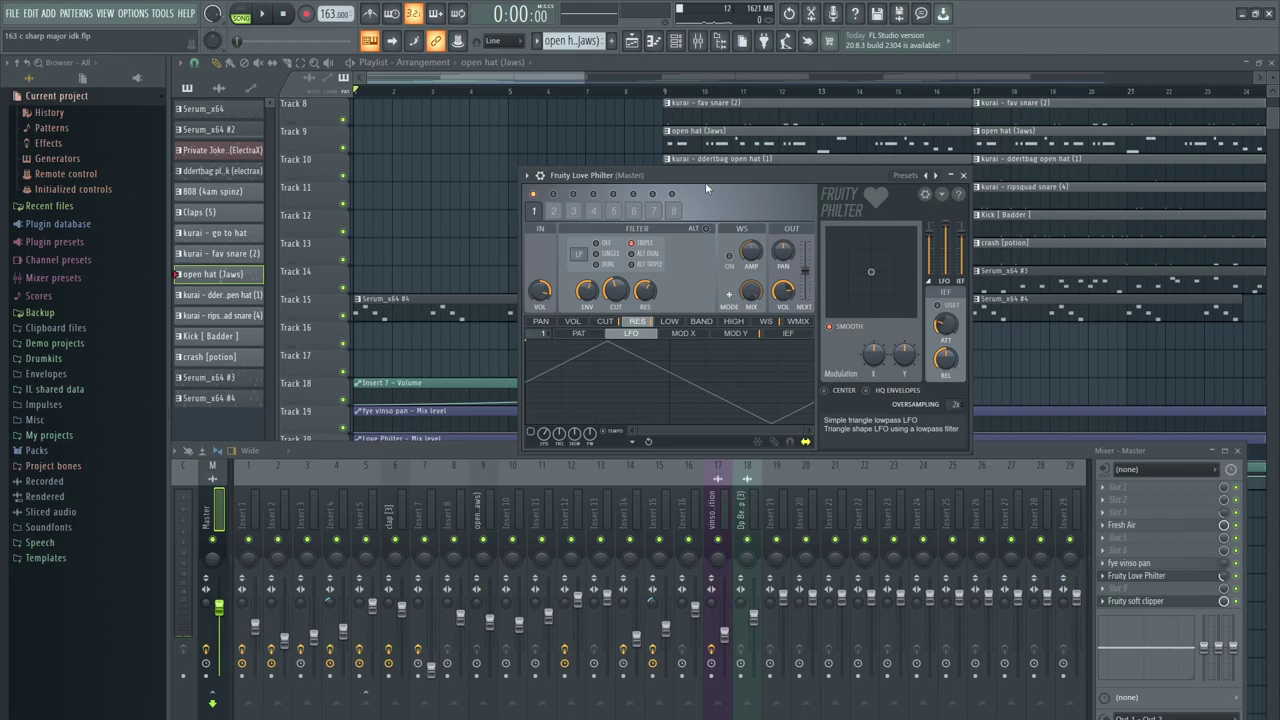
{"action": "left_click_drag", "start_coordinate": [705, 182], "coordinate": [663, 202]}
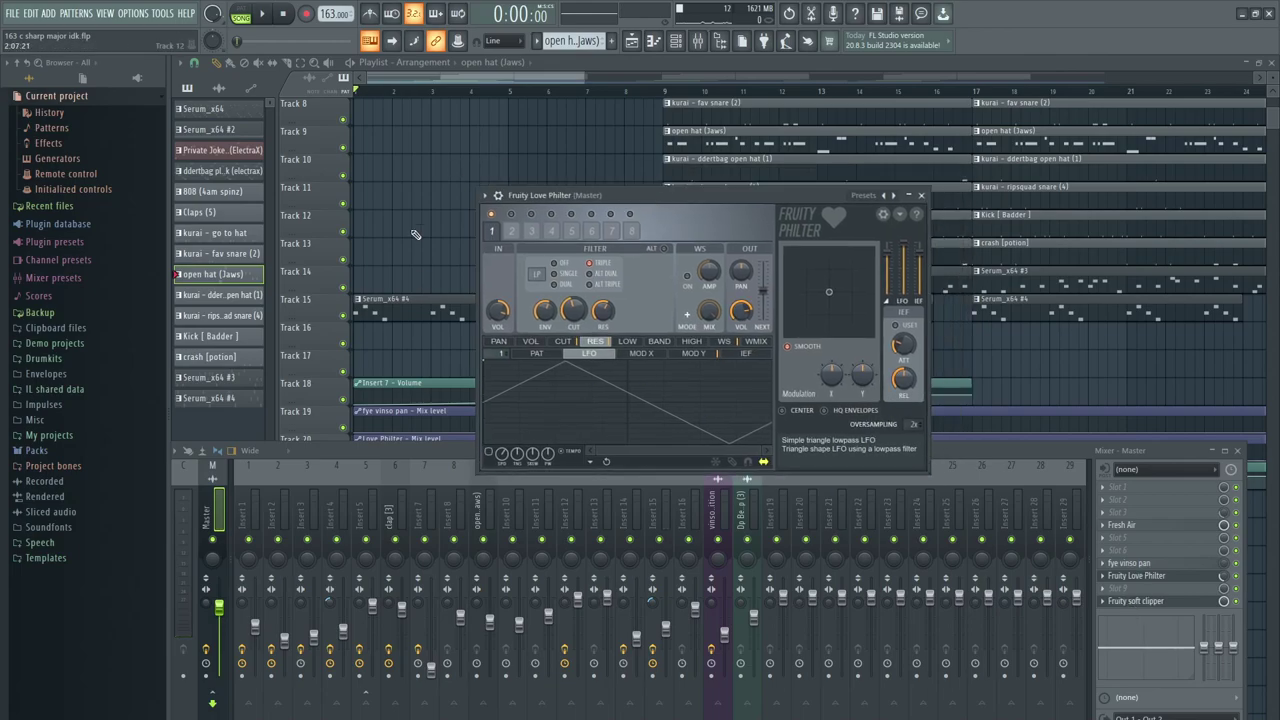
{"action": "key", "text": "F12"}
{"action": "scroll", "coordinate": [700, 400], "scroll_direction": "down", "scroll_amount": 1}
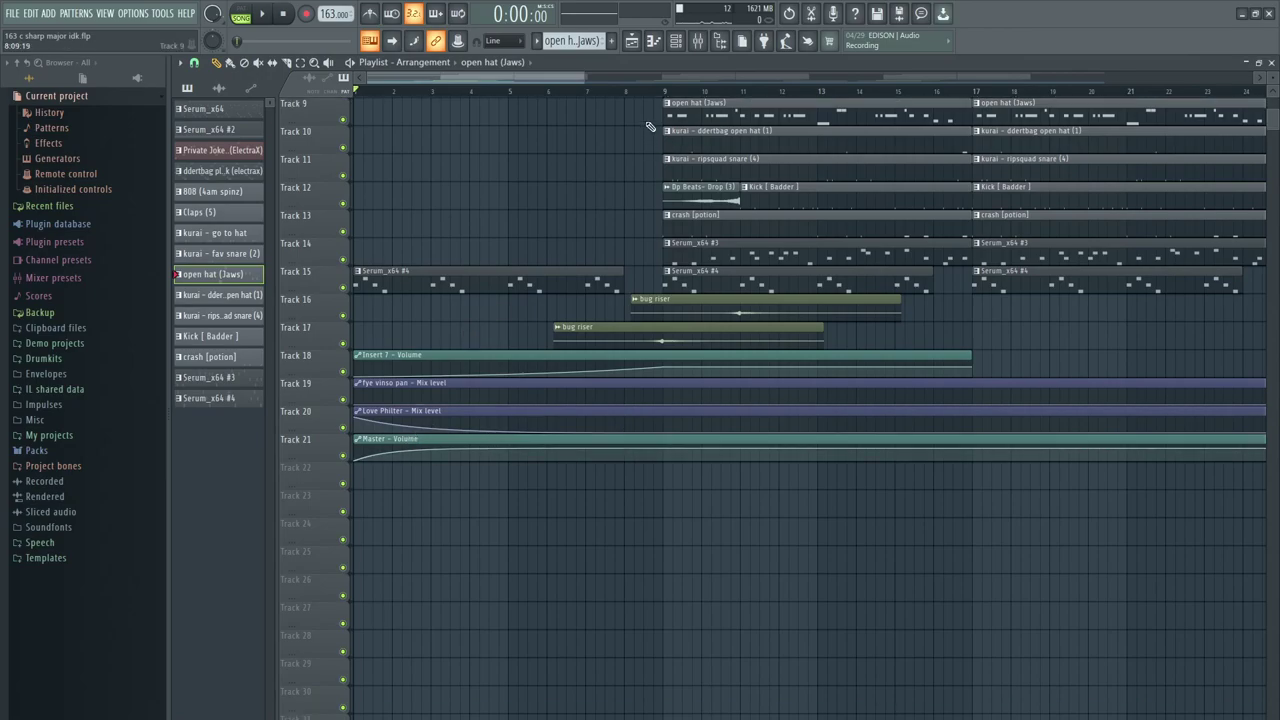
- Lower the Master fader in the mixer slightly and start playback
{"action": "left_click", "coordinate": [697, 40]}
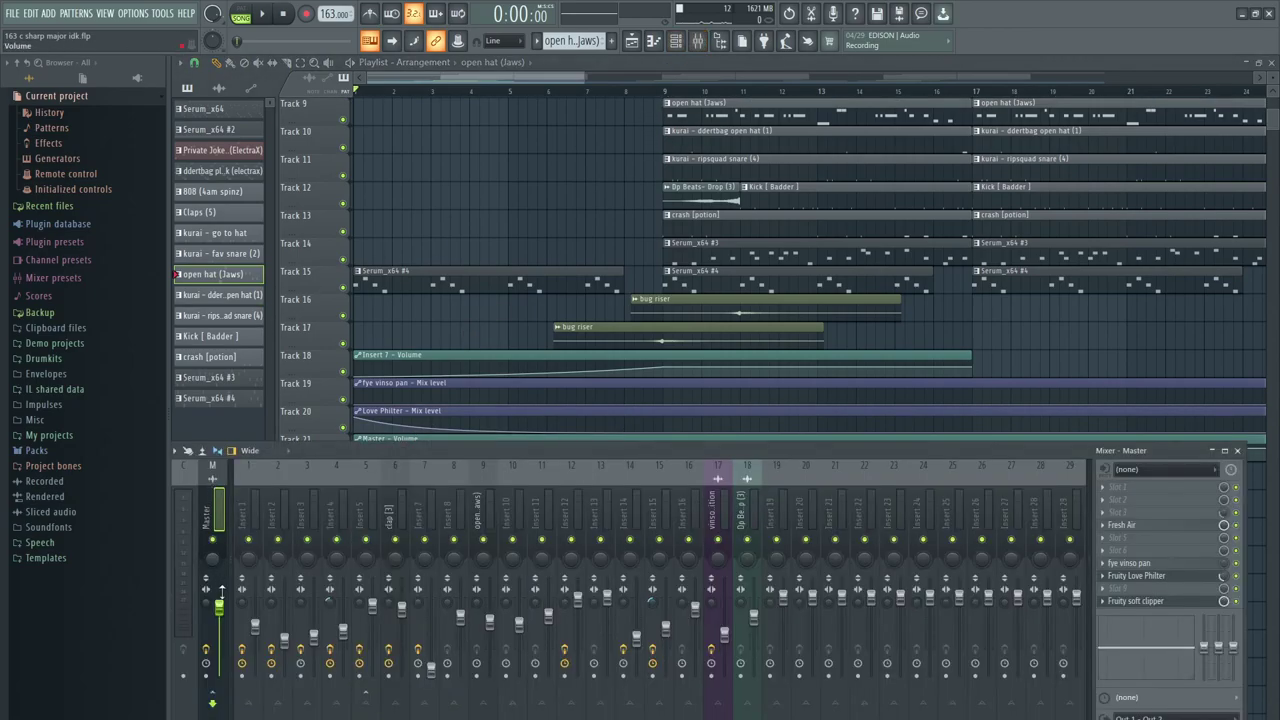
{"action": "left_click_drag", "start_coordinate": [220, 610], "coordinate": [220, 624]}
{"action": "key", "text": "space"}
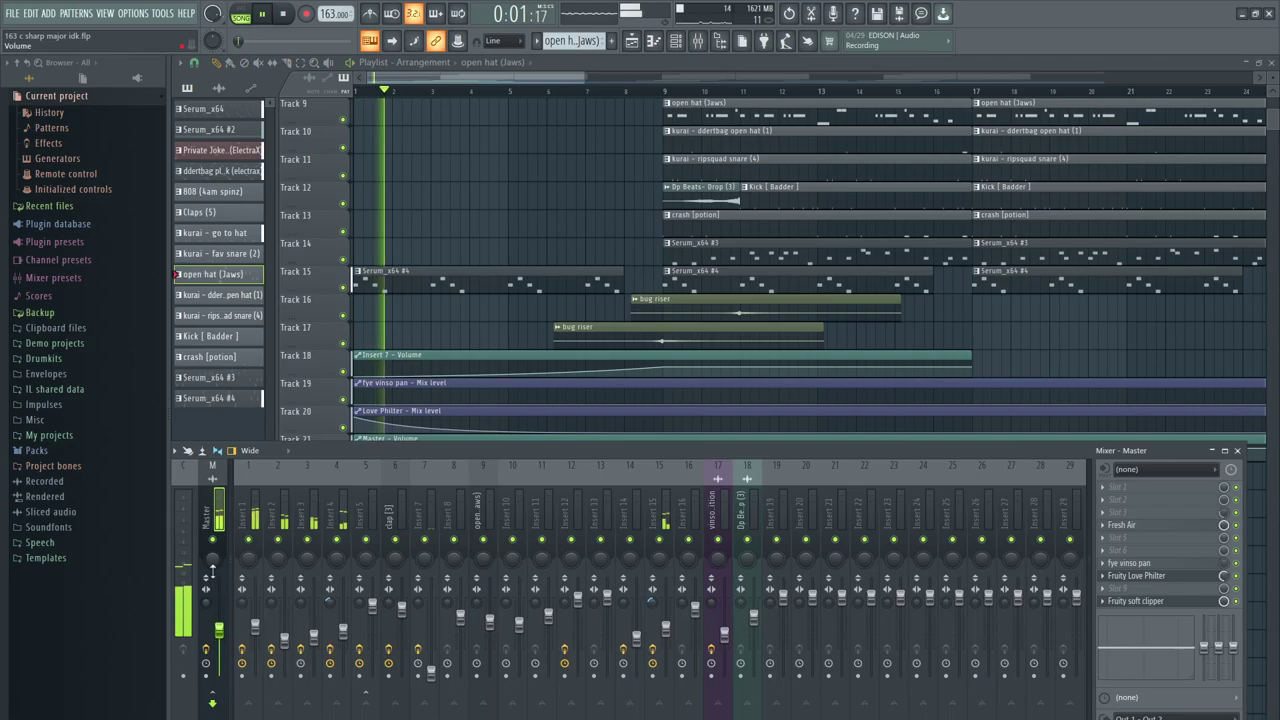
- Create a Master Volume automation clip from the Master fader and return to the playlist
{"action": "right_click", "coordinate": [220, 624]}
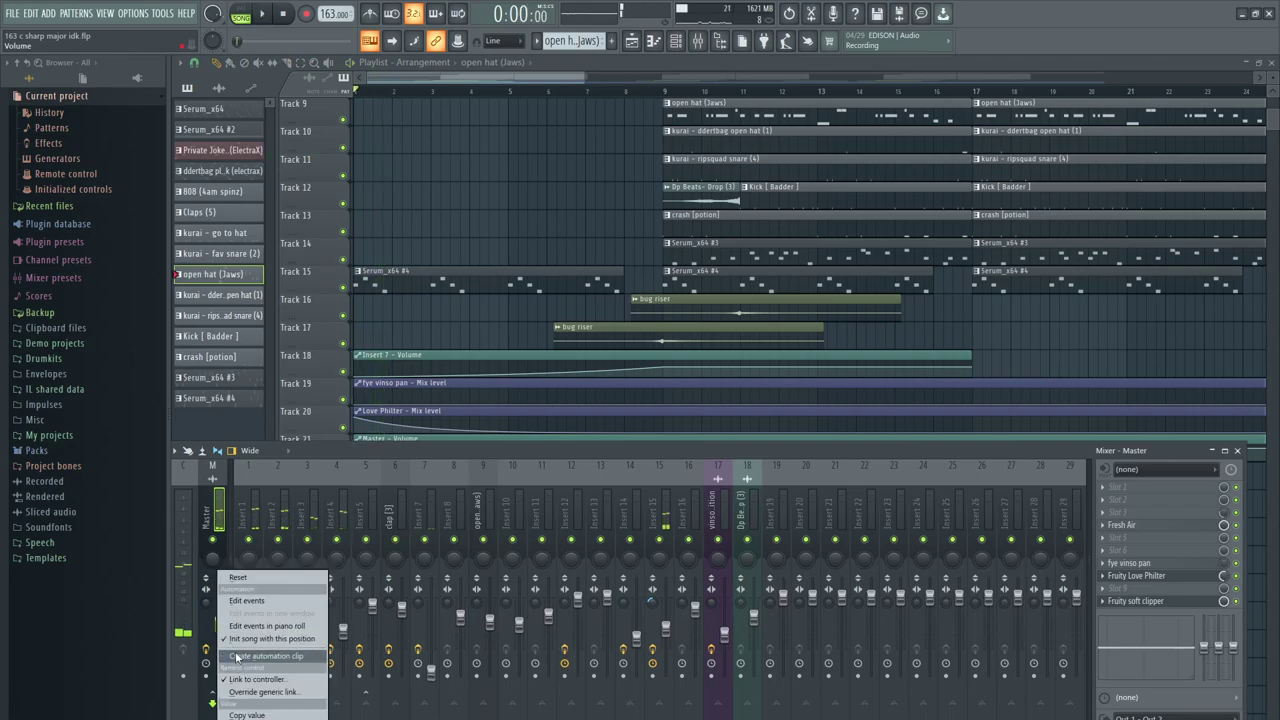
{"action": "key", "text": "F9"}
{"action": "scroll", "coordinate": [770, 491], "scroll_direction": "down", "scroll_amount": 4}
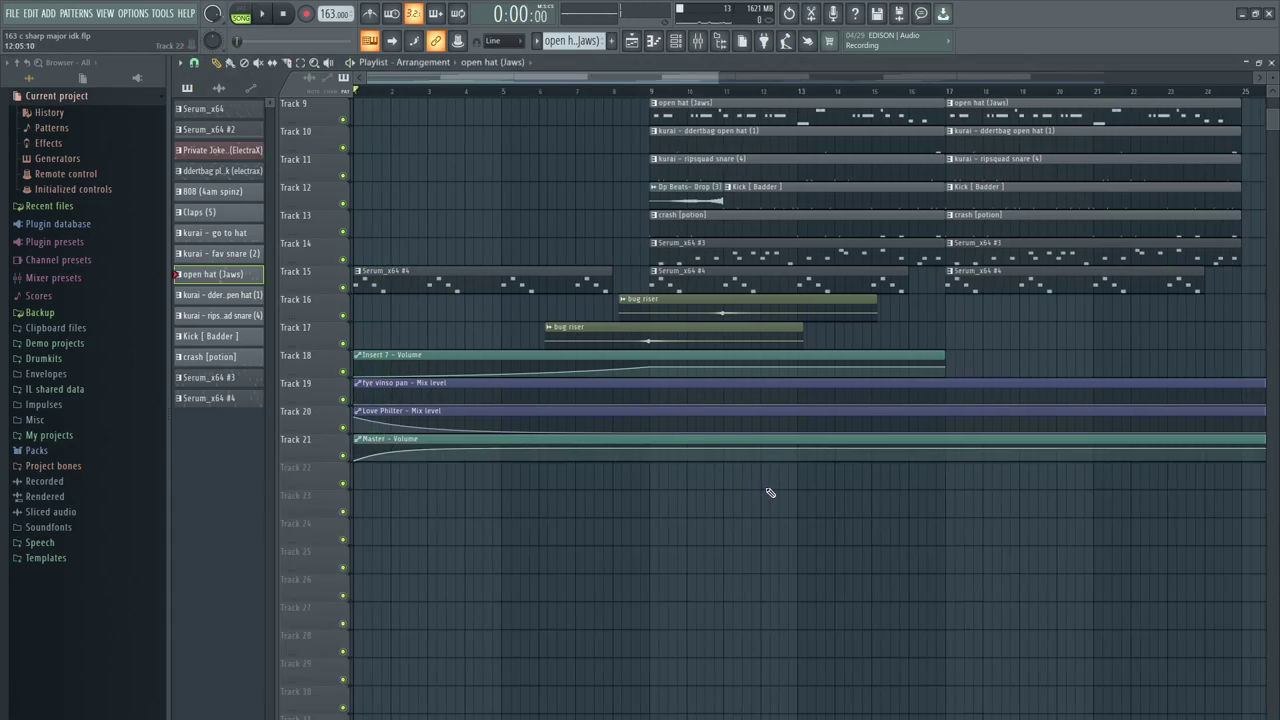
{"action": "scroll", "coordinate": [440, 400], "scroll_direction": "up", "scroll_amount": 3}
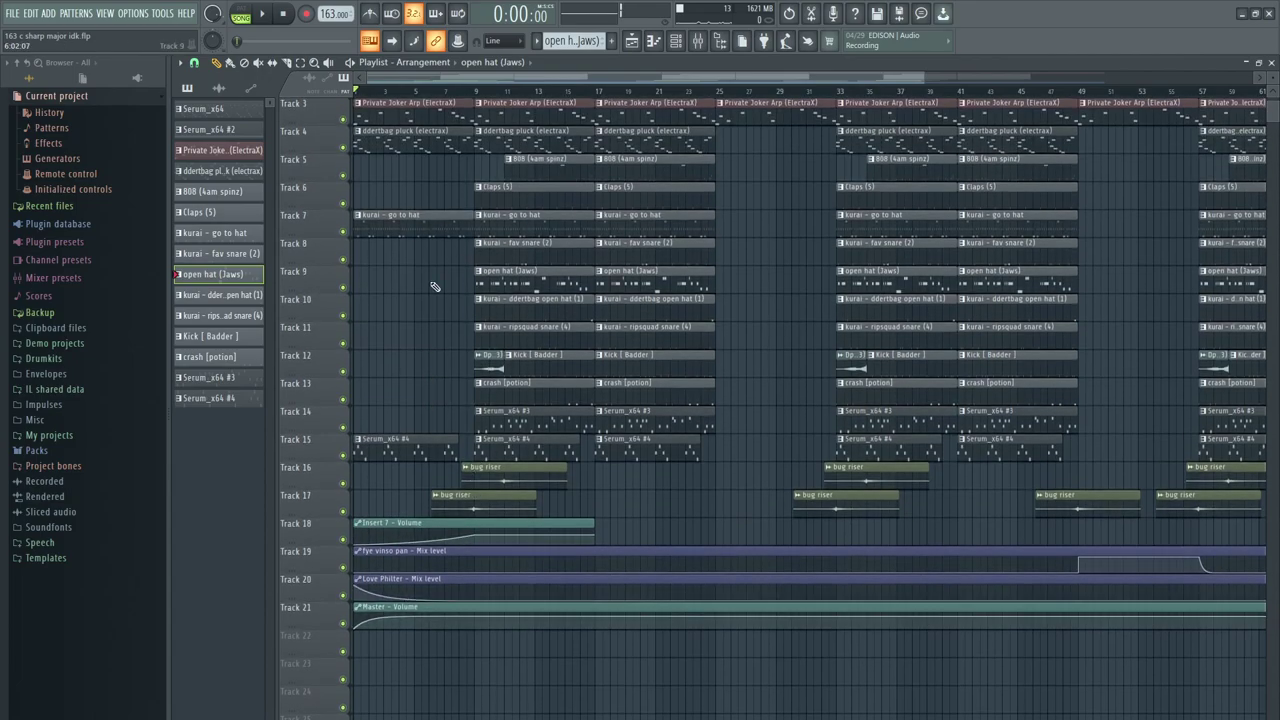
{"action": "scroll", "coordinate": [391, 291], "scroll_direction": "down", "scroll_amount": 2}
{"action": "scroll", "coordinate": [375, 294], "scroll_direction": "up", "scroll_amount": 5}
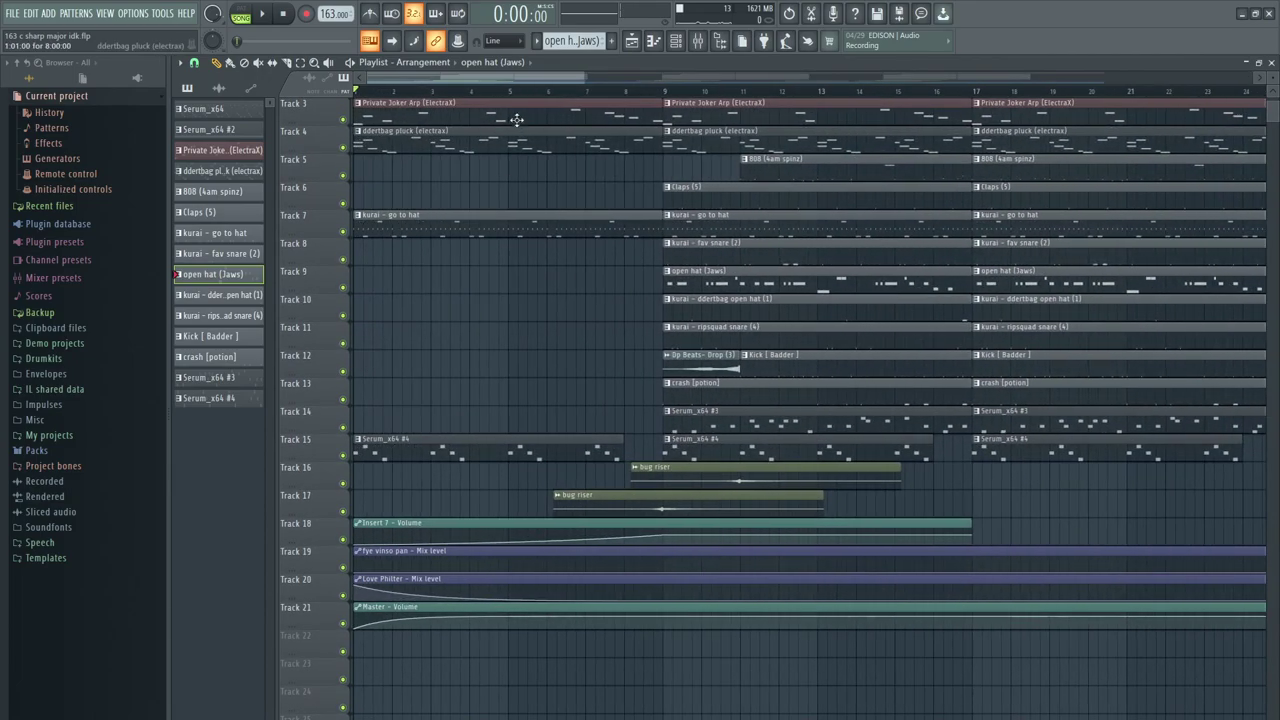
{"action": "scroll", "coordinate": [440, 236], "scroll_direction": "down", "scroll_amount": 2}
{"action": "left_click", "coordinate": [503, 90]}
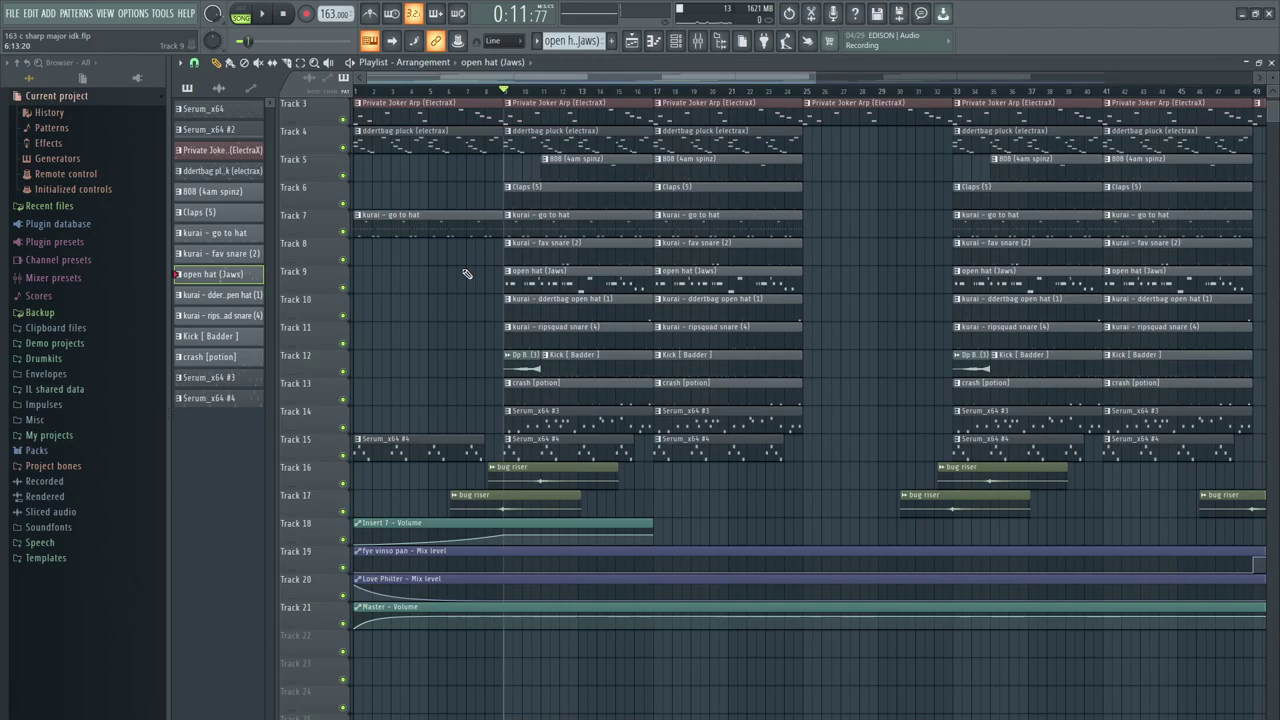
{"action": "scroll", "coordinate": [511, 195], "scroll_direction": "up", "scroll_amount": 3}
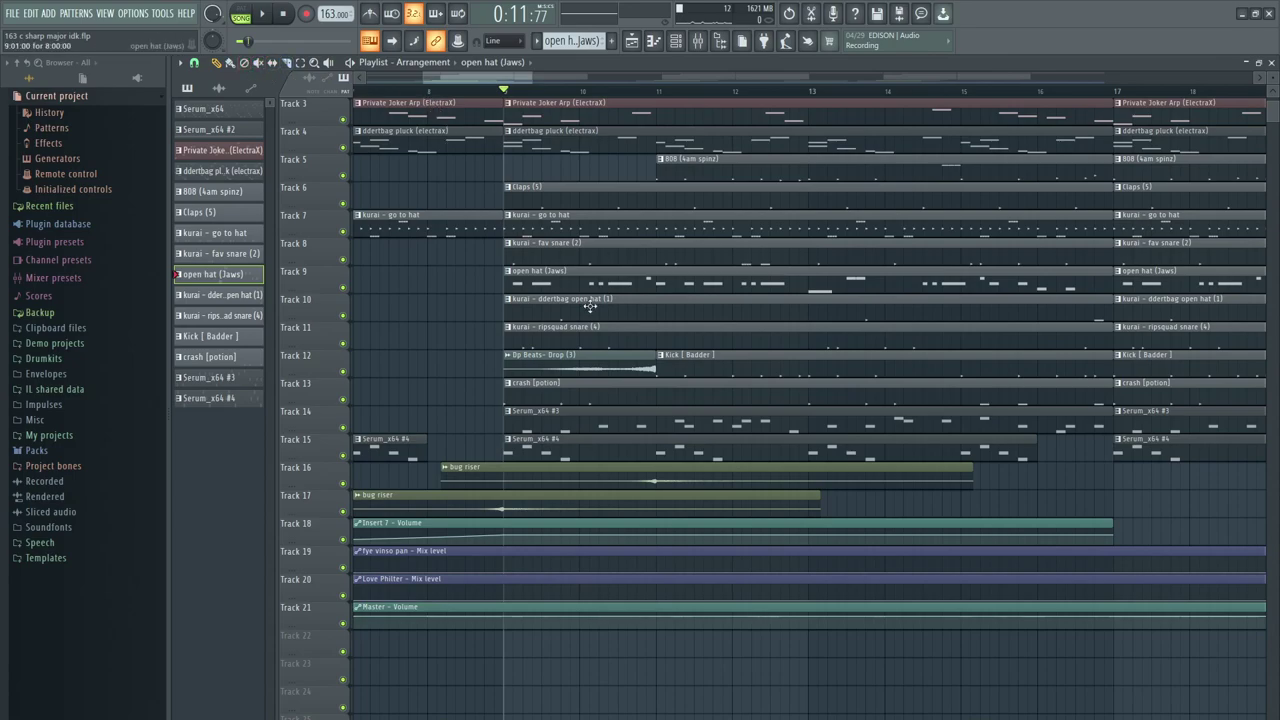
{"action": "left_click", "coordinate": [329, 62]}
{"action": "left_click", "coordinate": [605, 362]}
{"action": "left_click_drag", "start_coordinate": [605, 362], "coordinate": [640, 340]}
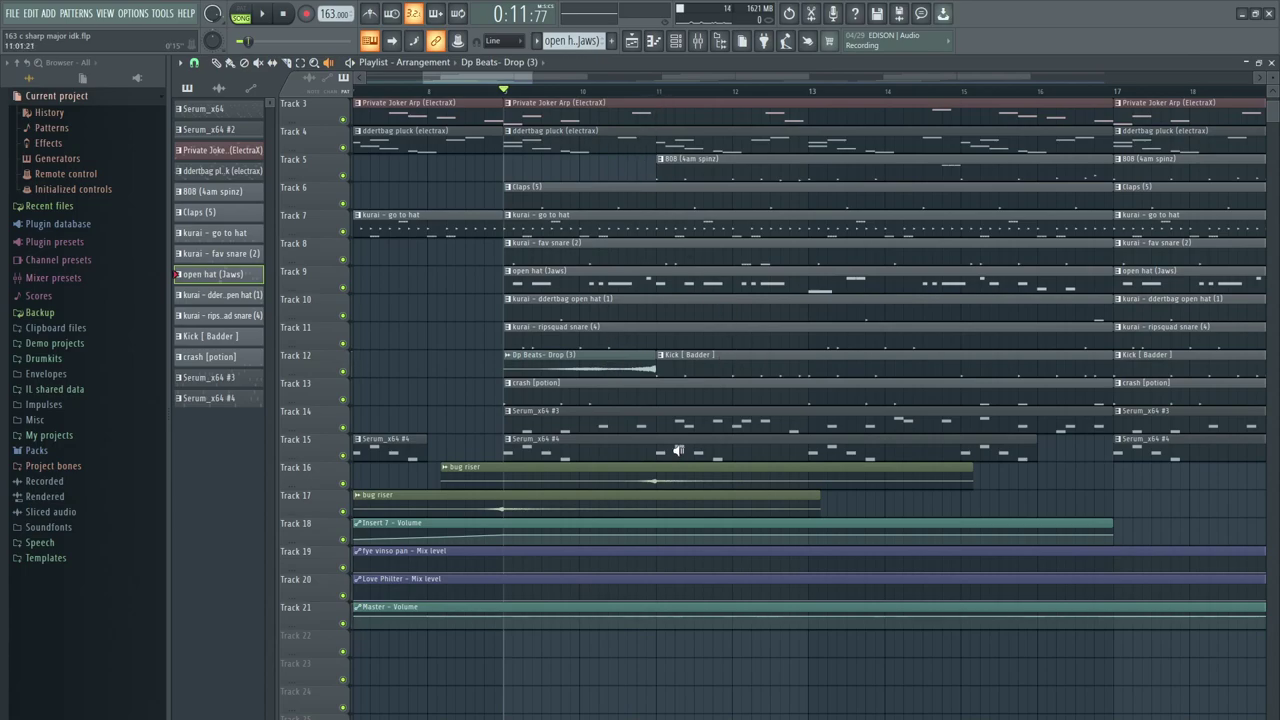
{"action": "scroll", "coordinate": [597, 437], "scroll_direction": "up", "scroll_amount": 3}
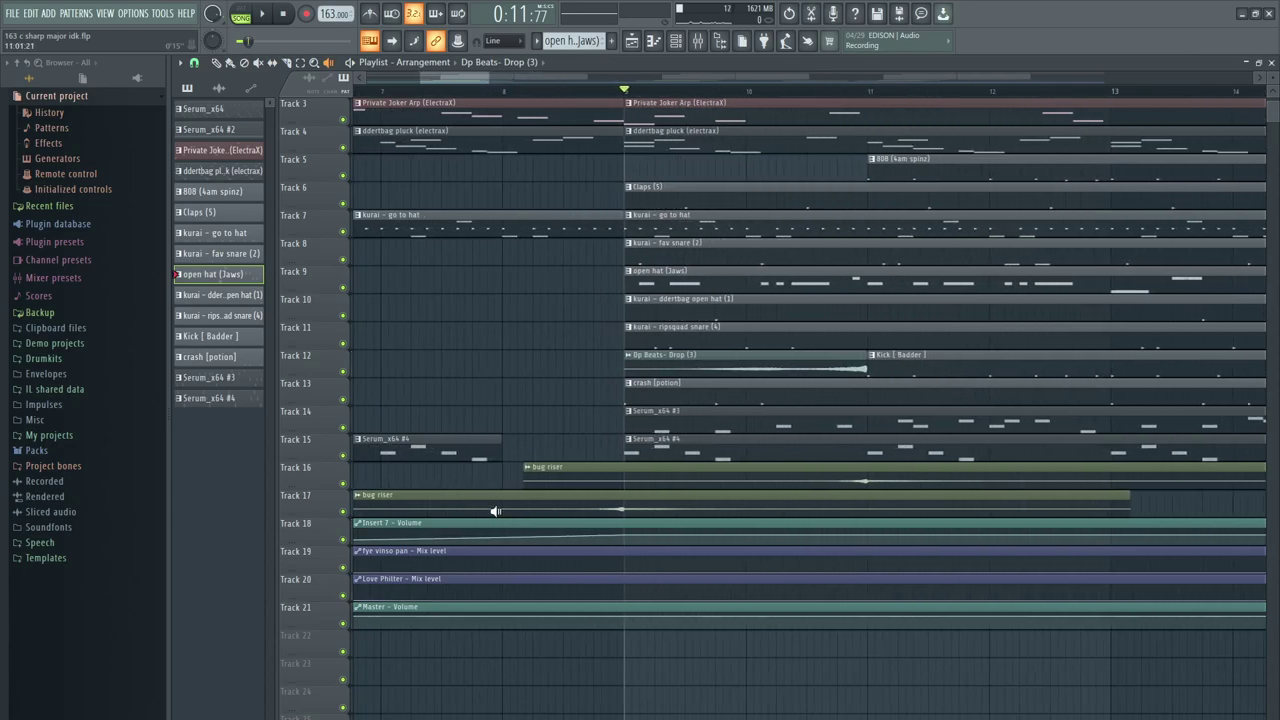
{"action": "left_click_drag", "start_coordinate": [628, 513], "coordinate": [605, 509]}
{"action": "left_click_drag", "start_coordinate": [845, 482], "coordinate": [845, 482]}
{"action": "scroll", "coordinate": [830, 475], "scroll_direction": "down", "scroll_amount": 6}
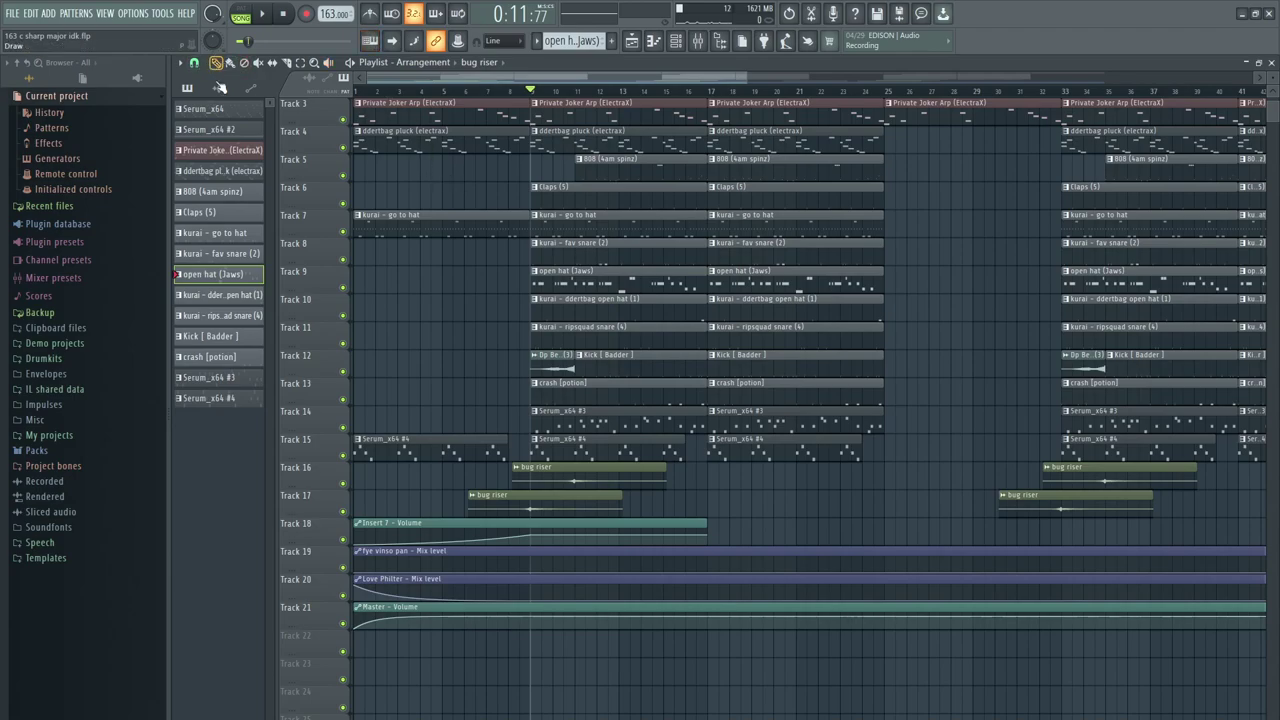
{"action": "scroll", "coordinate": [766, 514], "scroll_direction": "down", "scroll_amount": 3}
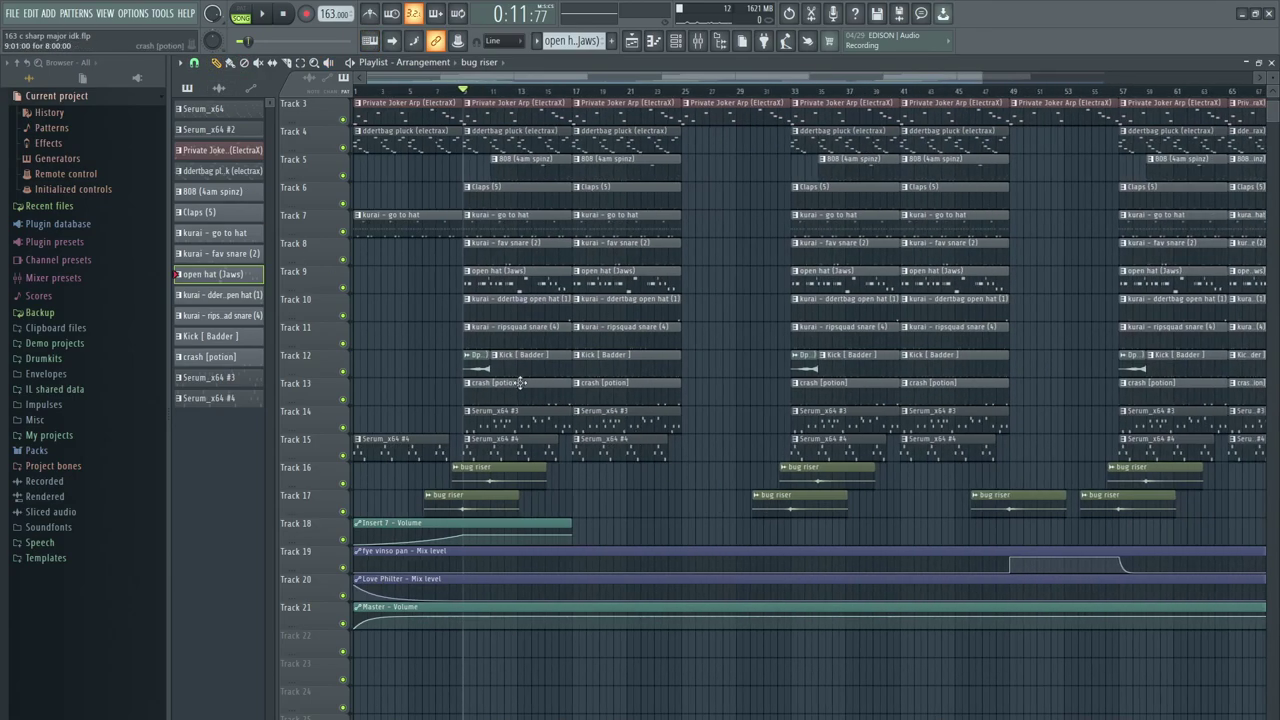
{"action": "scroll", "coordinate": [560, 450], "scroll_direction": "up", "scroll_amount": 1}
{"action": "scroll", "coordinate": [500, 480], "scroll_direction": "down", "scroll_amount": 1}
{"action": "scroll", "coordinate": [440, 495], "scroll_direction": "up", "scroll_amount": 3}
{"action": "scroll", "coordinate": [871, 500], "scroll_direction": "down", "scroll_amount": 3}
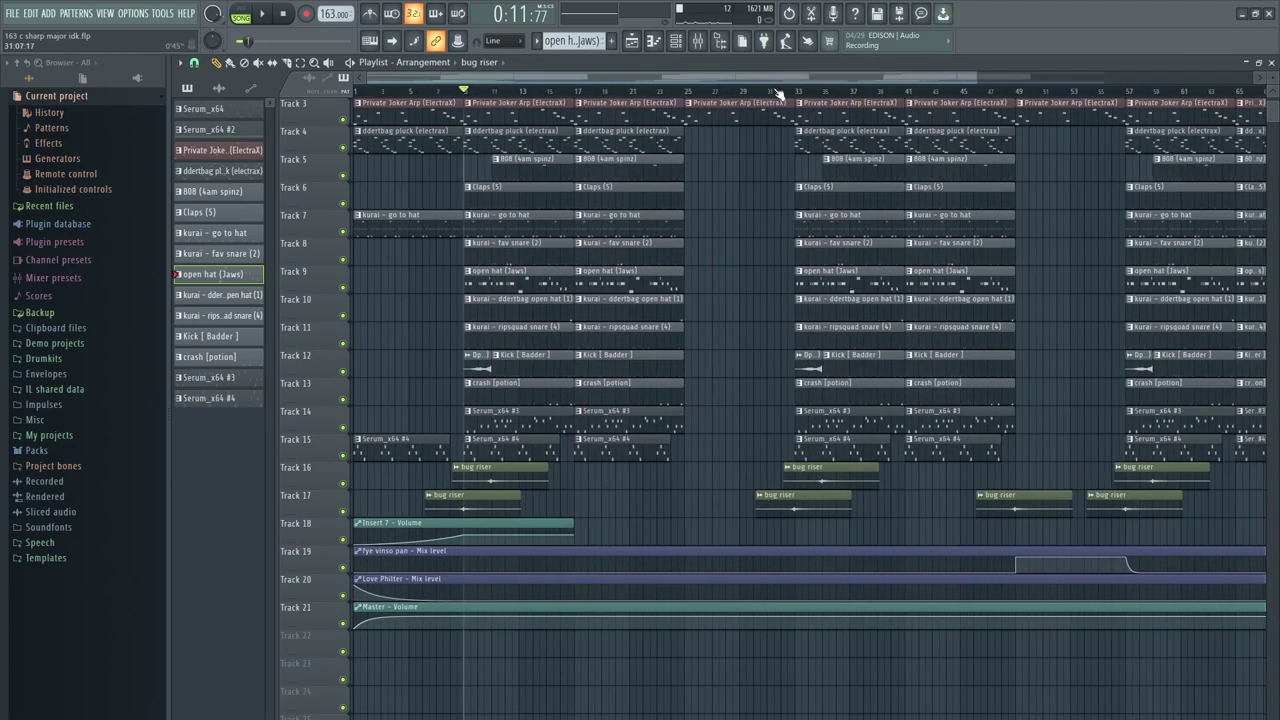
{"action": "left_click", "coordinate": [790, 92]}
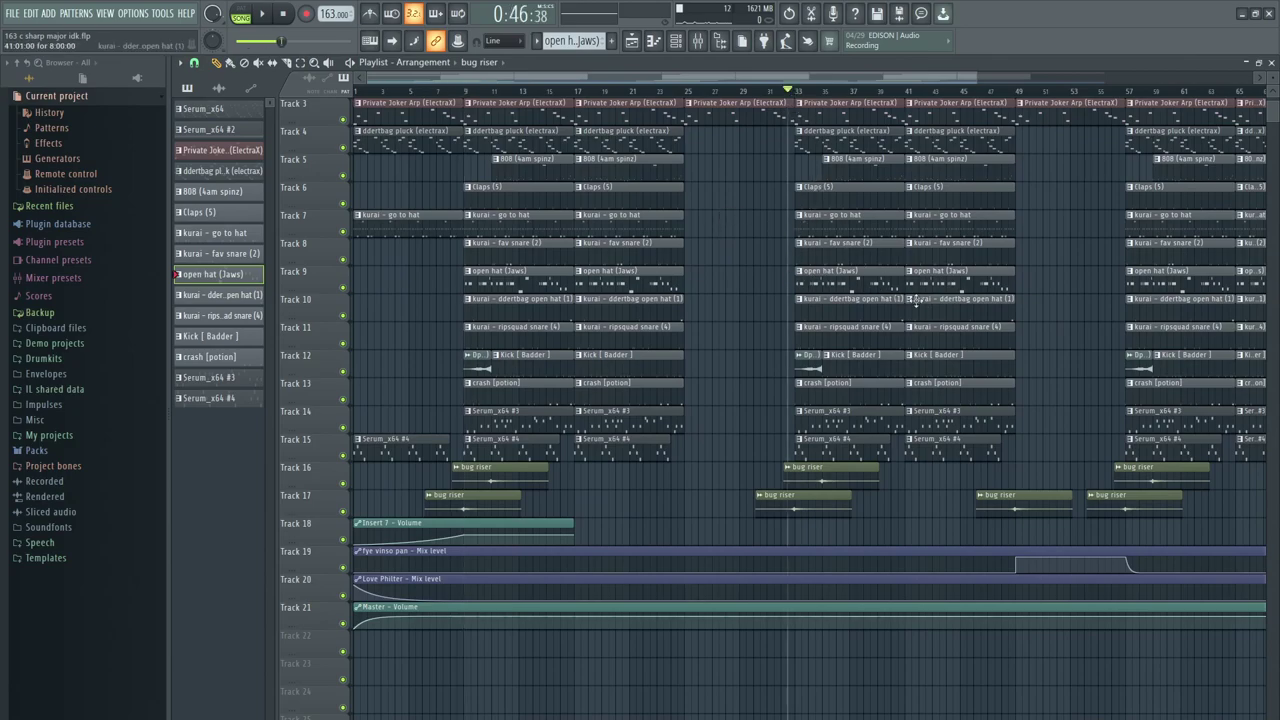
{"action": "key", "text": "space"}
{"action": "key", "text": "space"}
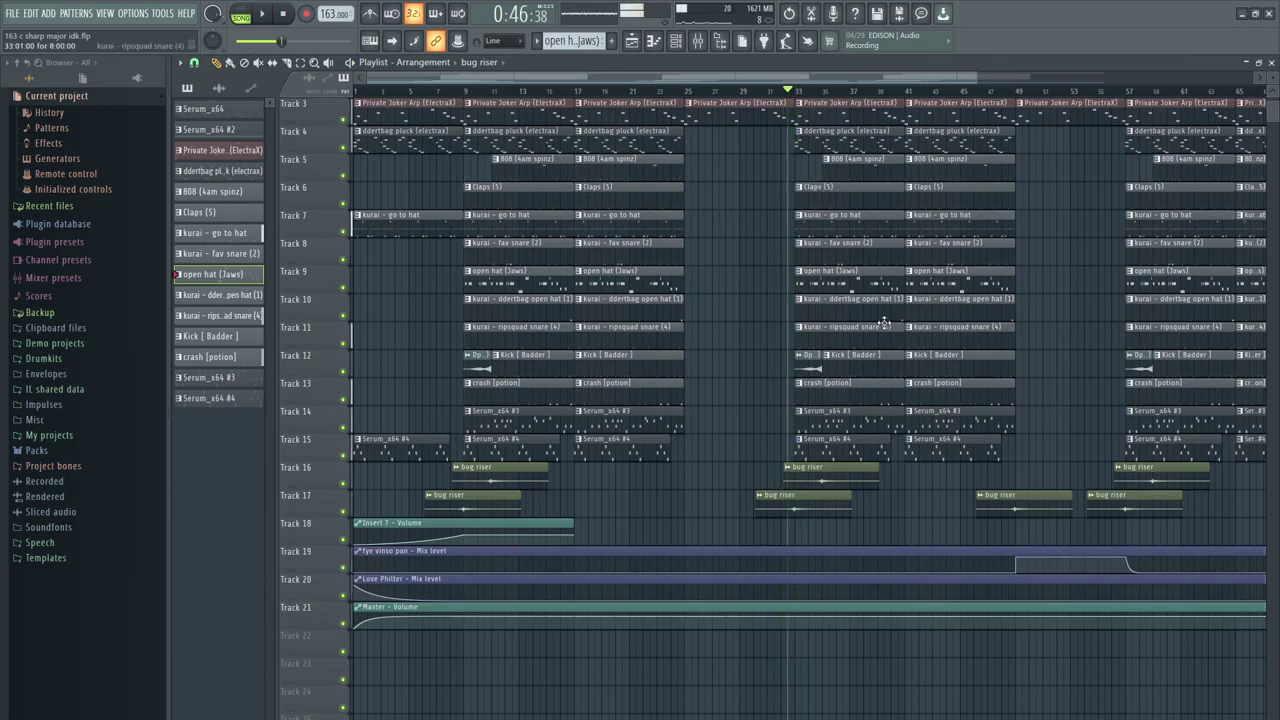
{"action": "scroll", "coordinate": [846, 337], "scroll_direction": "up", "scroll_amount": 6}
{"action": "scroll", "coordinate": [680, 461], "scroll_direction": "down", "scroll_amount": 6}
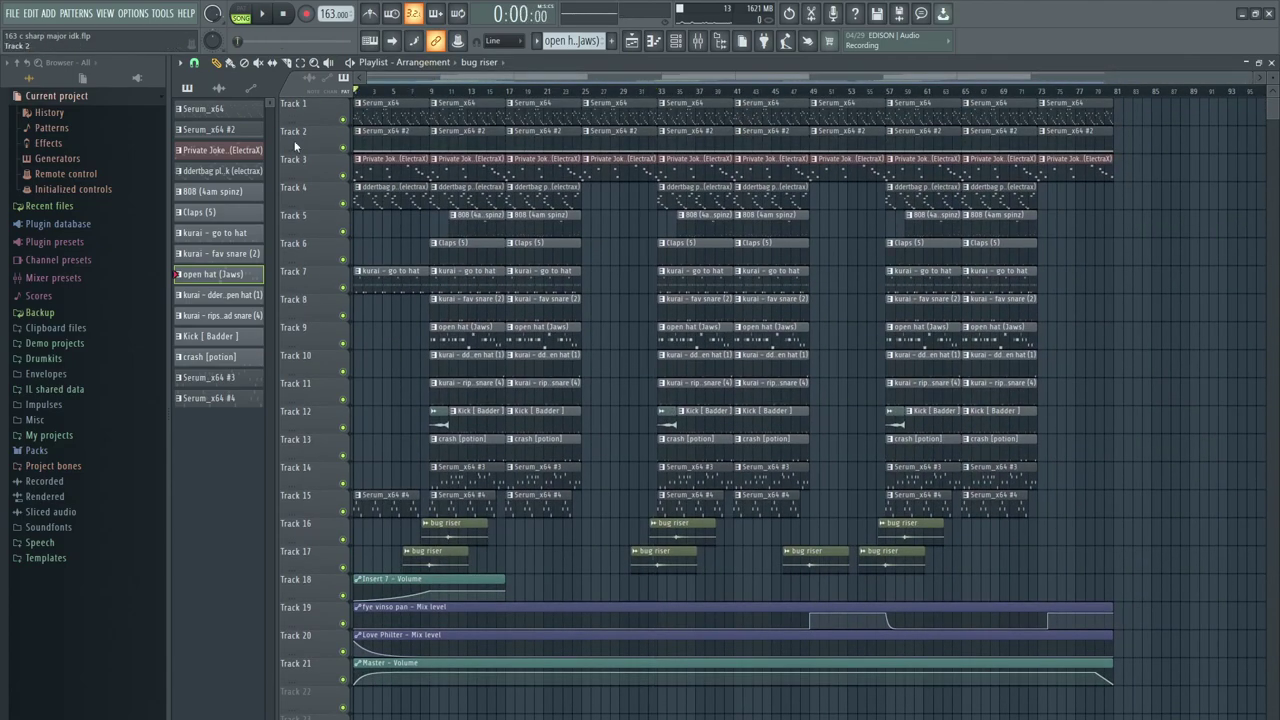
{"action": "key", "text": "Home"}
{"action": "left_click_drag", "start_coordinate": [380, 236], "coordinate": [396, 108]}
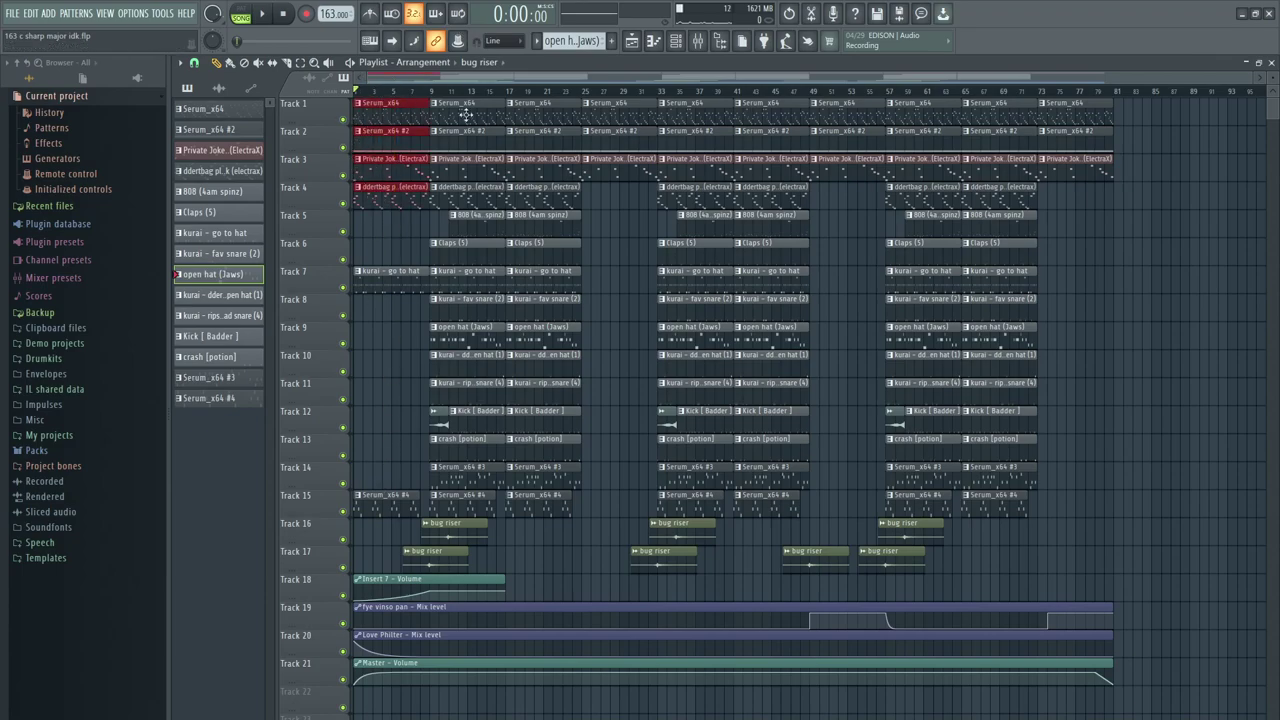
{"action": "key", "text": "ctrl+d"}
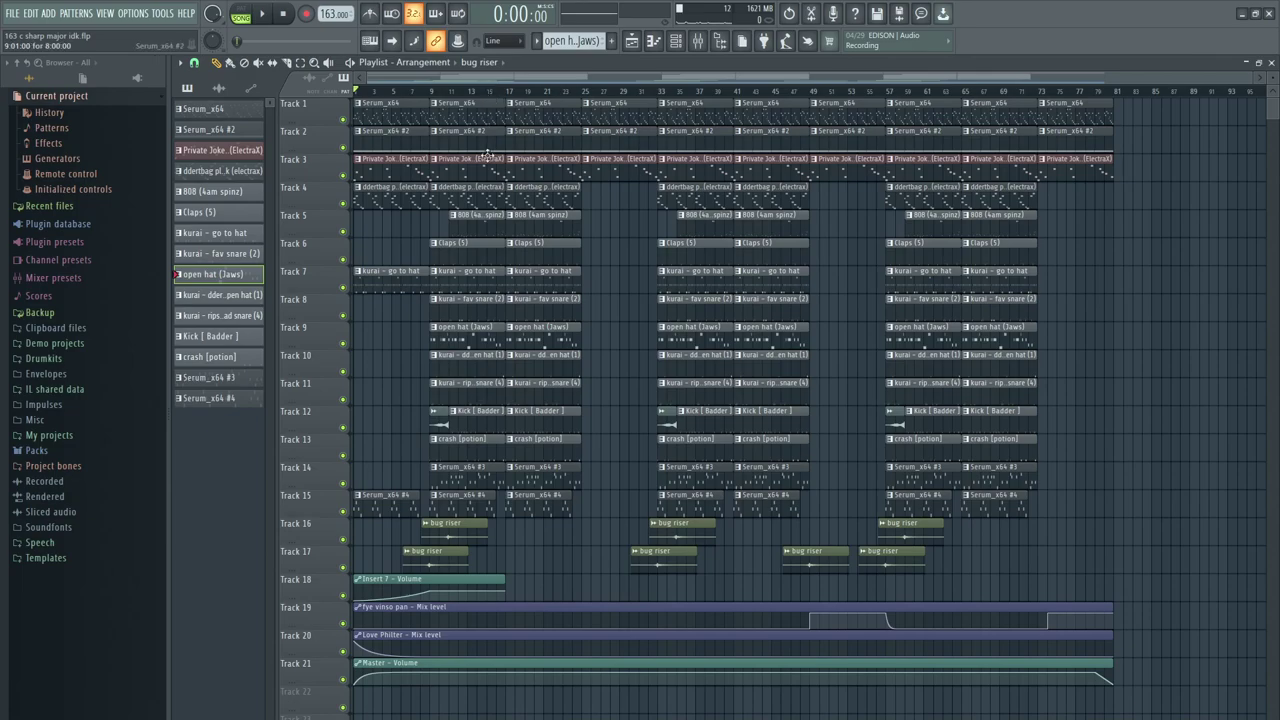
{"action": "scroll", "coordinate": [395, 220], "scroll_direction": "up", "scroll_amount": 4}
{"action": "left_click", "coordinate": [412, 63]}
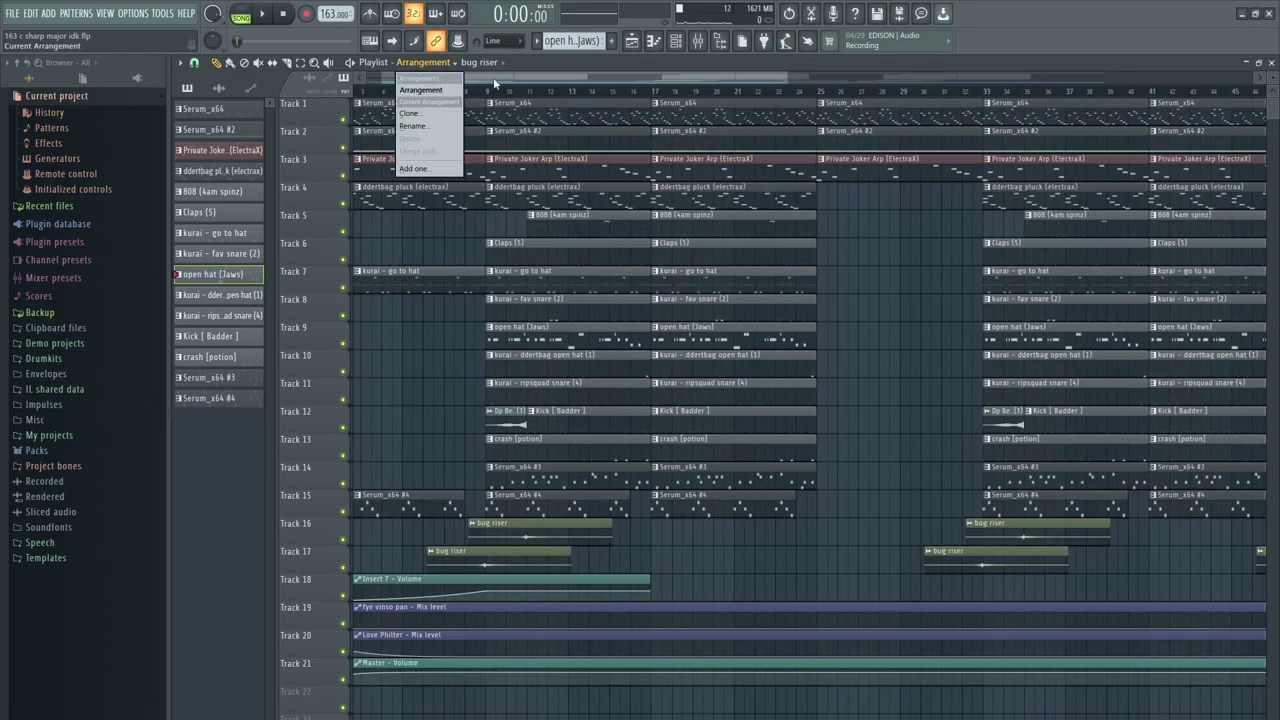
{"action": "scroll", "coordinate": [454, 77], "scroll_direction": "left", "scroll_amount": 2}
{"action": "scroll", "coordinate": [410, 272], "scroll_direction": "down", "scroll_amount": 4}
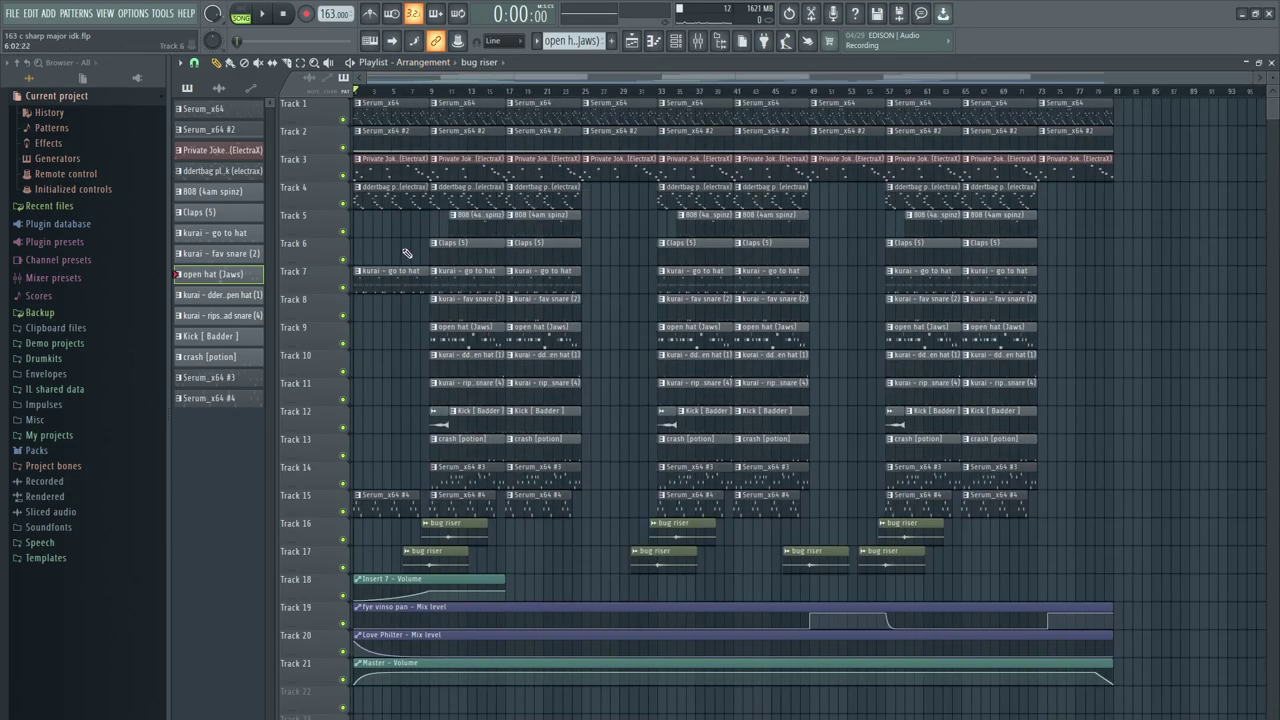
{"action": "scroll", "coordinate": [395, 230], "scroll_direction": "up", "scroll_amount": 1}
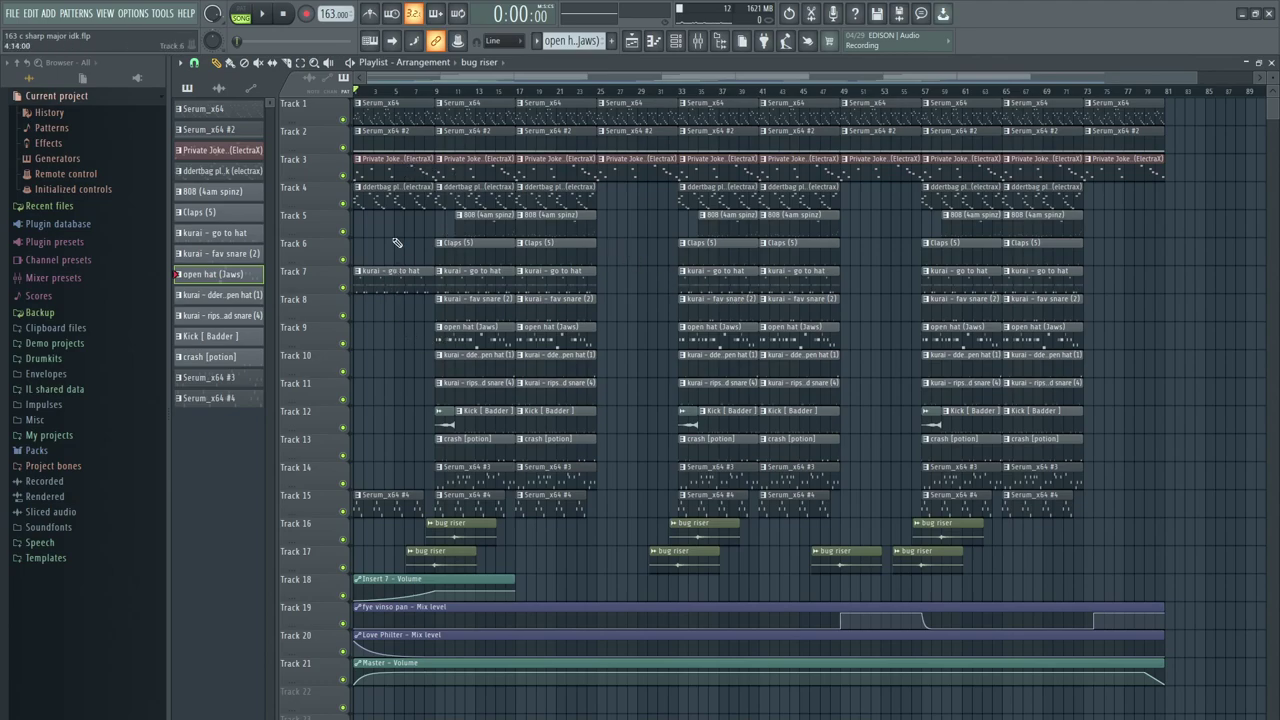
{"action": "left_click", "coordinate": [440, 91]}
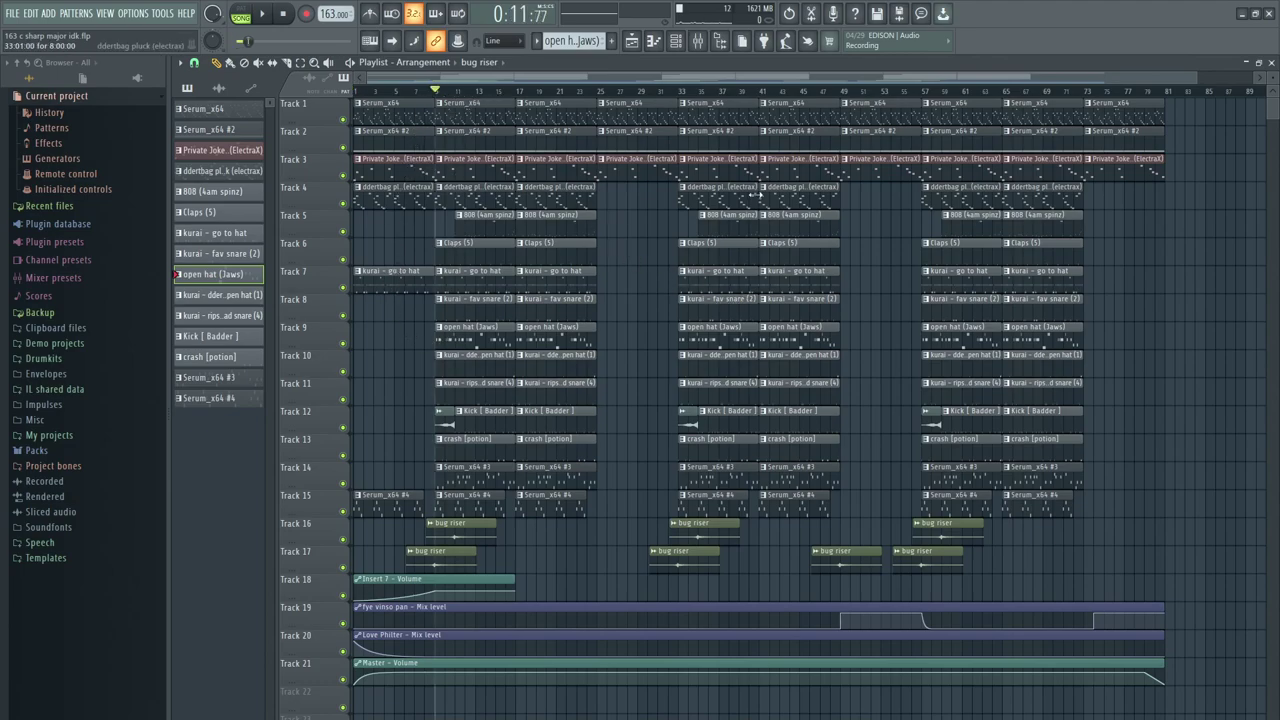
{"action": "left_click", "coordinate": [684, 91]}
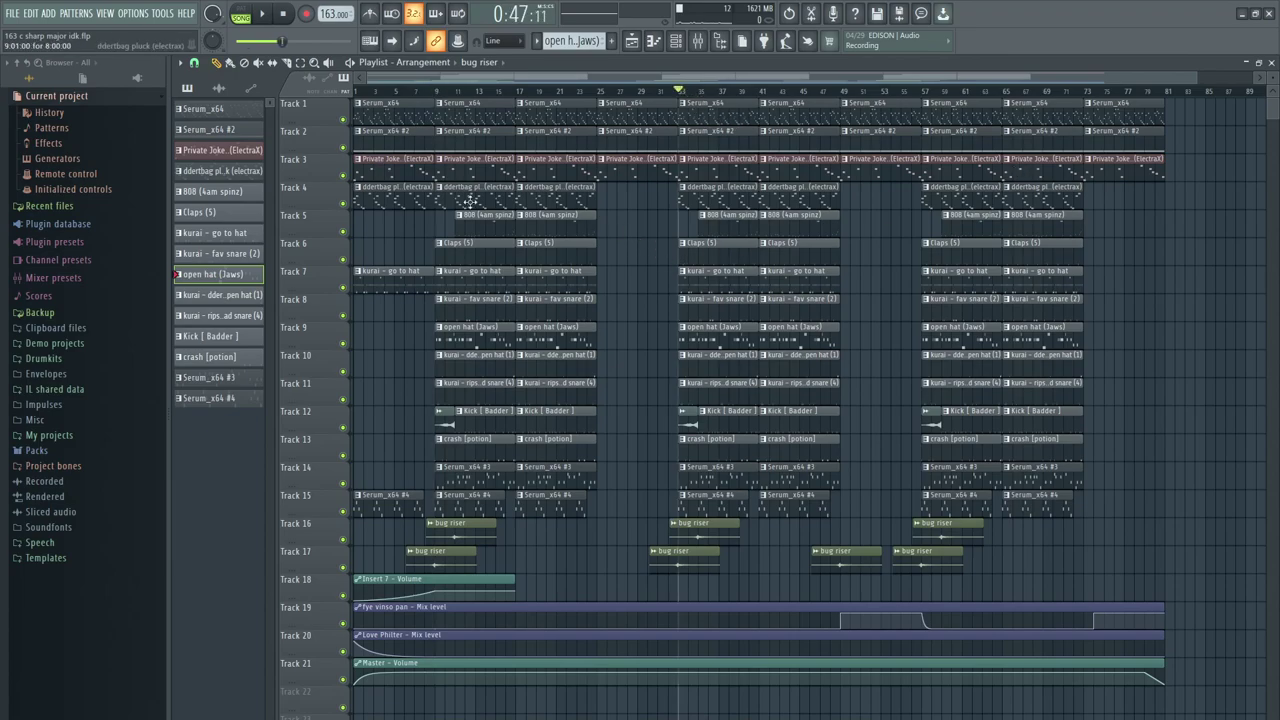
{"action": "scroll", "coordinate": [566, 234], "scroll_direction": "up", "scroll_amount": 4}
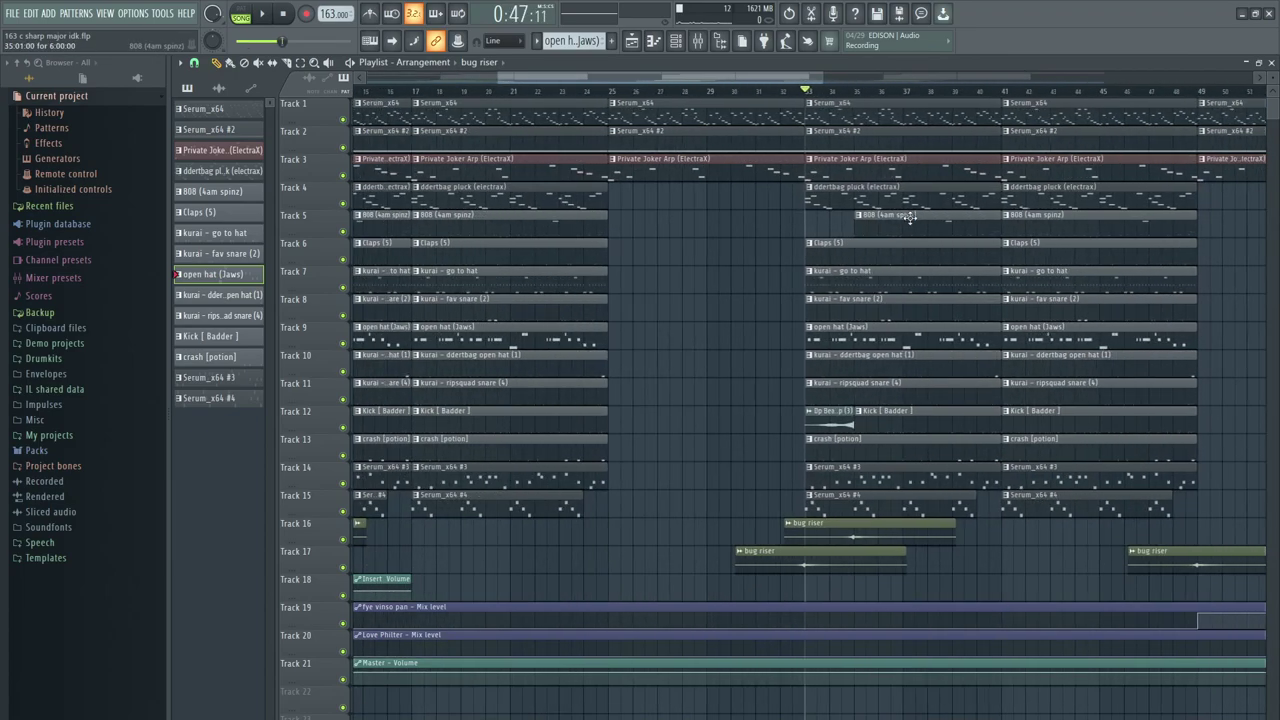
{"action": "scroll", "coordinate": [857, 286], "scroll_direction": "down", "scroll_amount": 5}
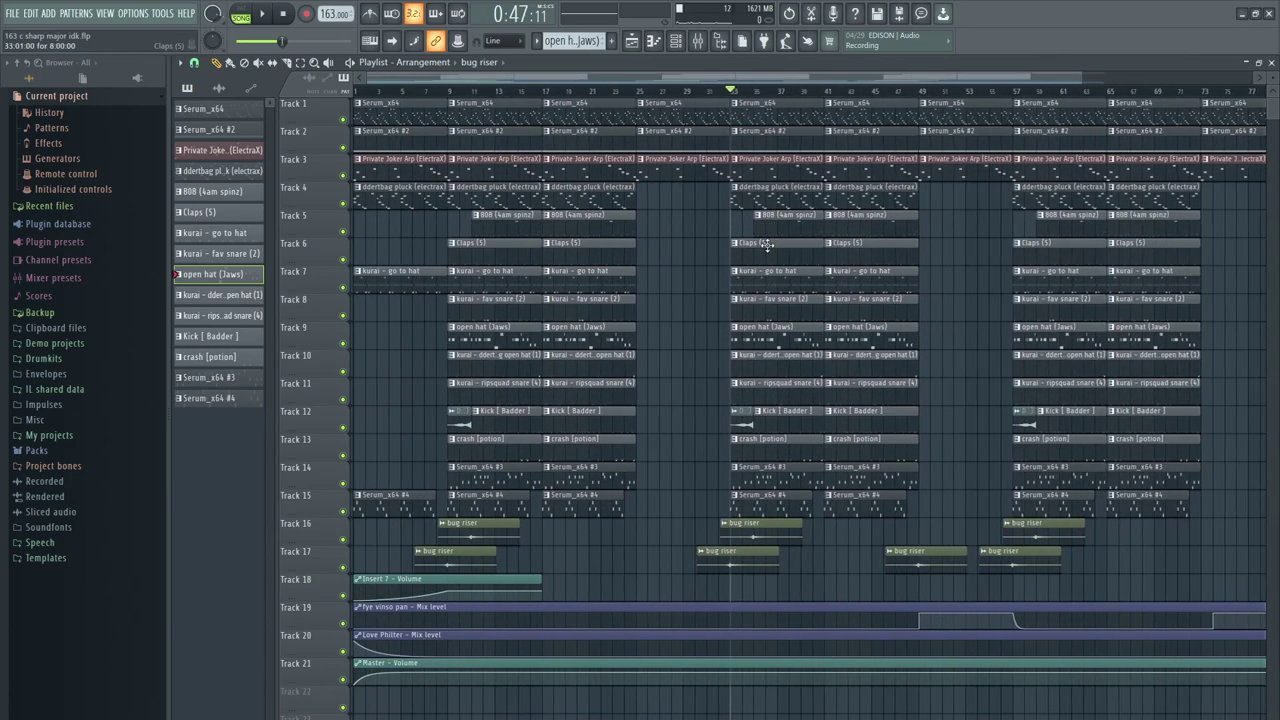
{"action": "scroll", "coordinate": [790, 431], "scroll_direction": "right", "scroll_amount": 6}
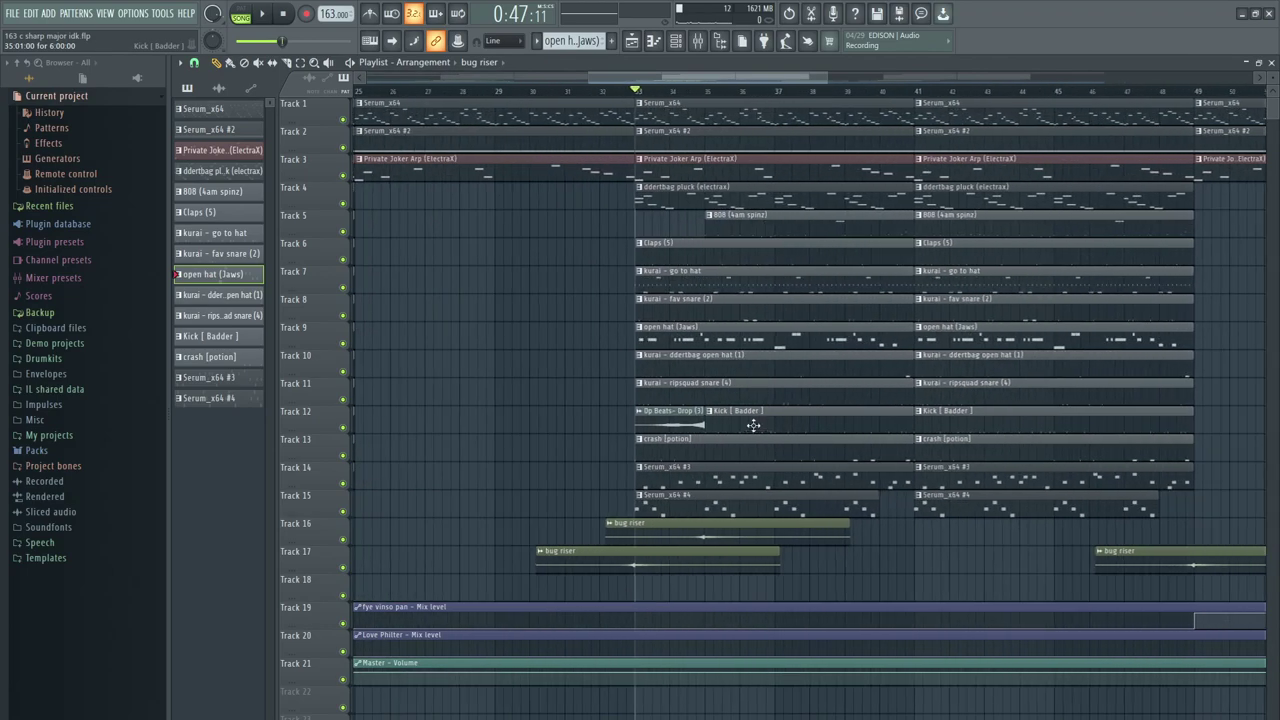
{"action": "scroll", "coordinate": [940, 418], "scroll_direction": "down", "scroll_amount": 4}
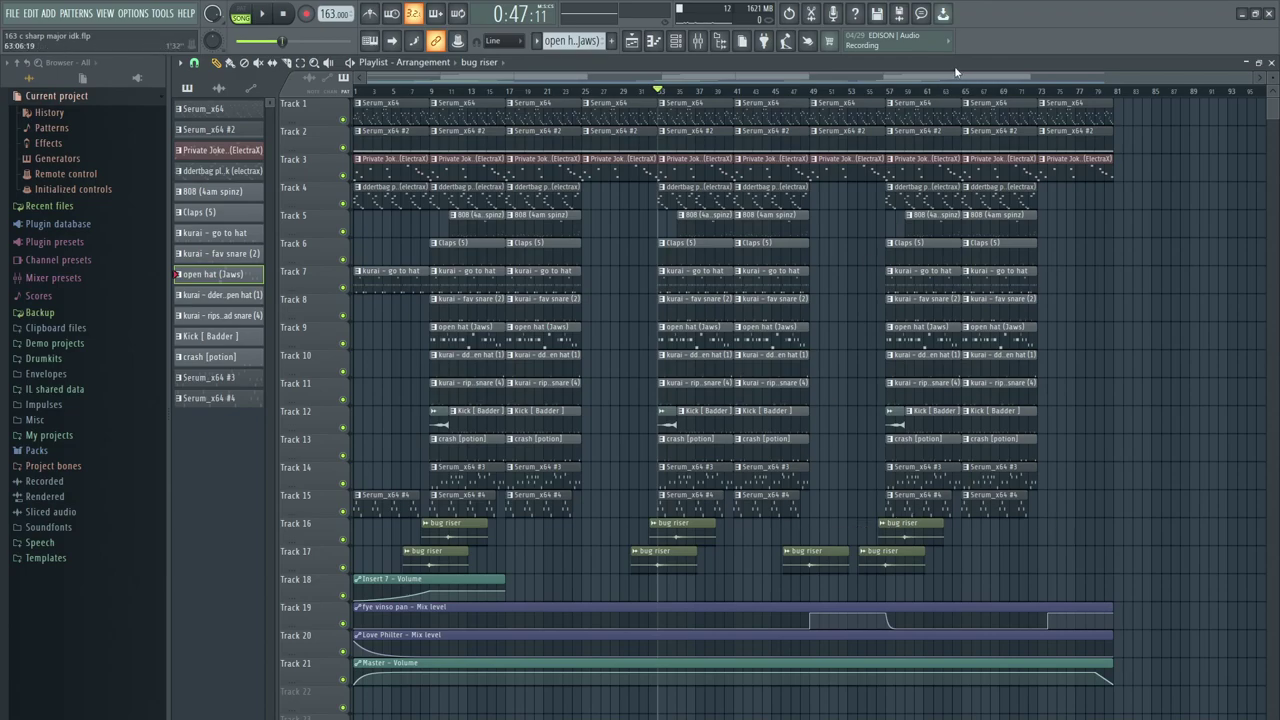
{"action": "key", "text": "space"}
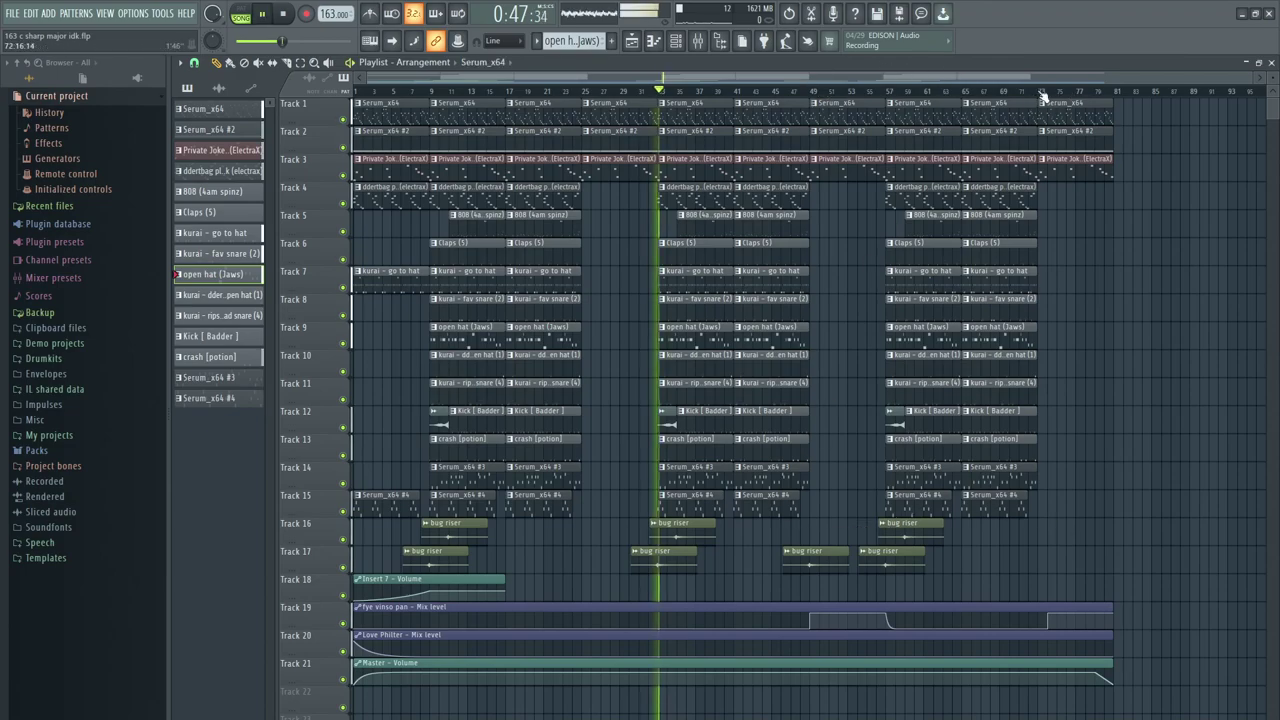
{"action": "left_click", "coordinate": [1029, 91]}
{"action": "scroll", "coordinate": [1115, 470], "scroll_direction": "up", "scroll_amount": 4}
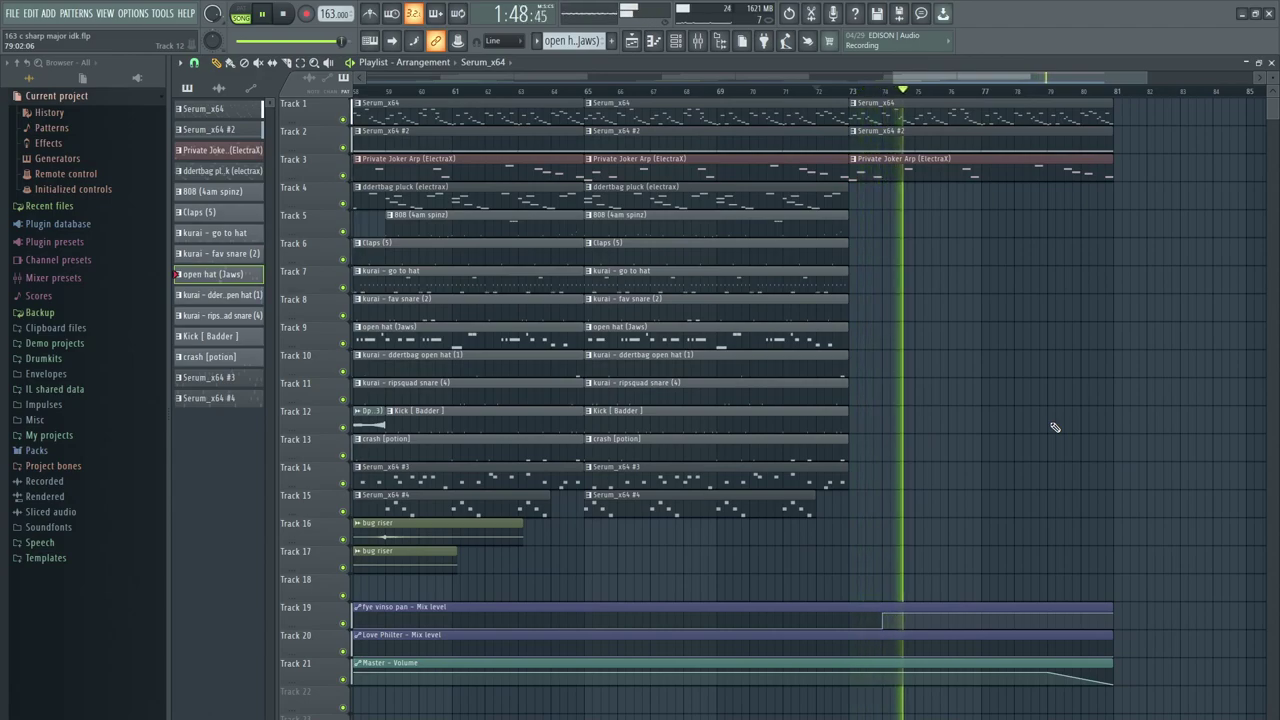
{"action": "key", "text": "space"}
{"action": "scroll", "coordinate": [870, 371], "scroll_direction": "down", "scroll_amount": 5}
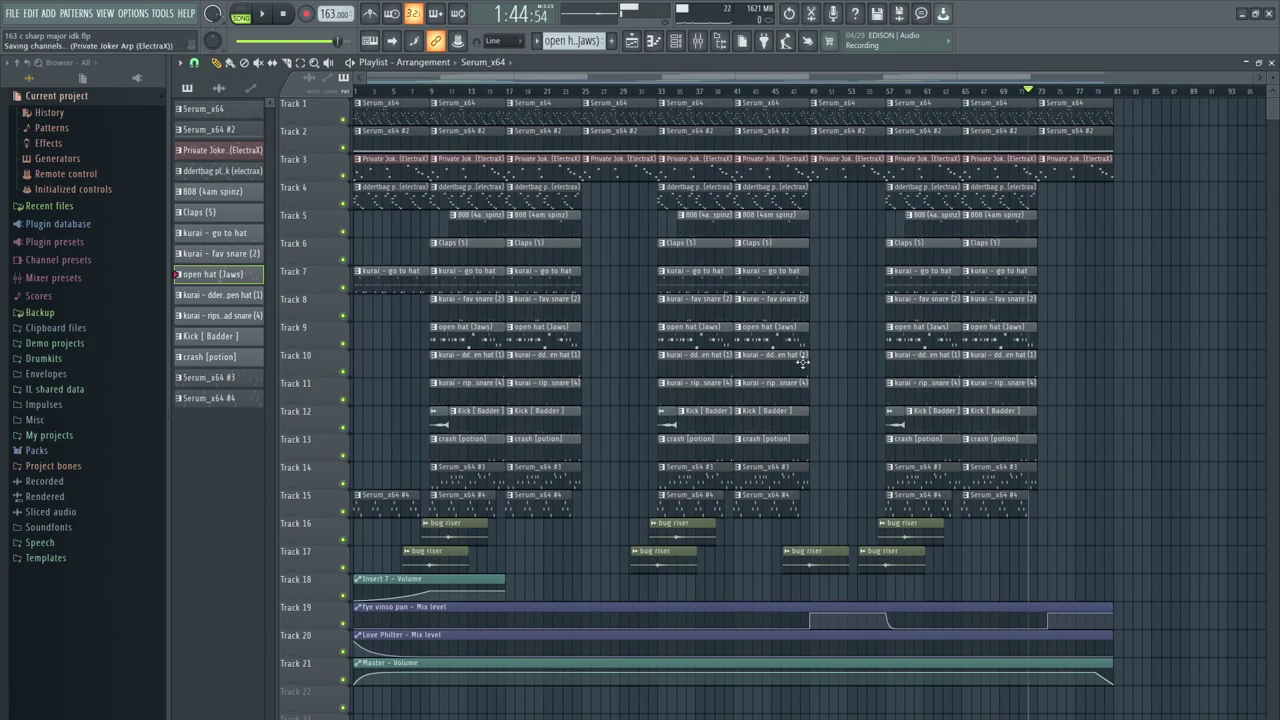